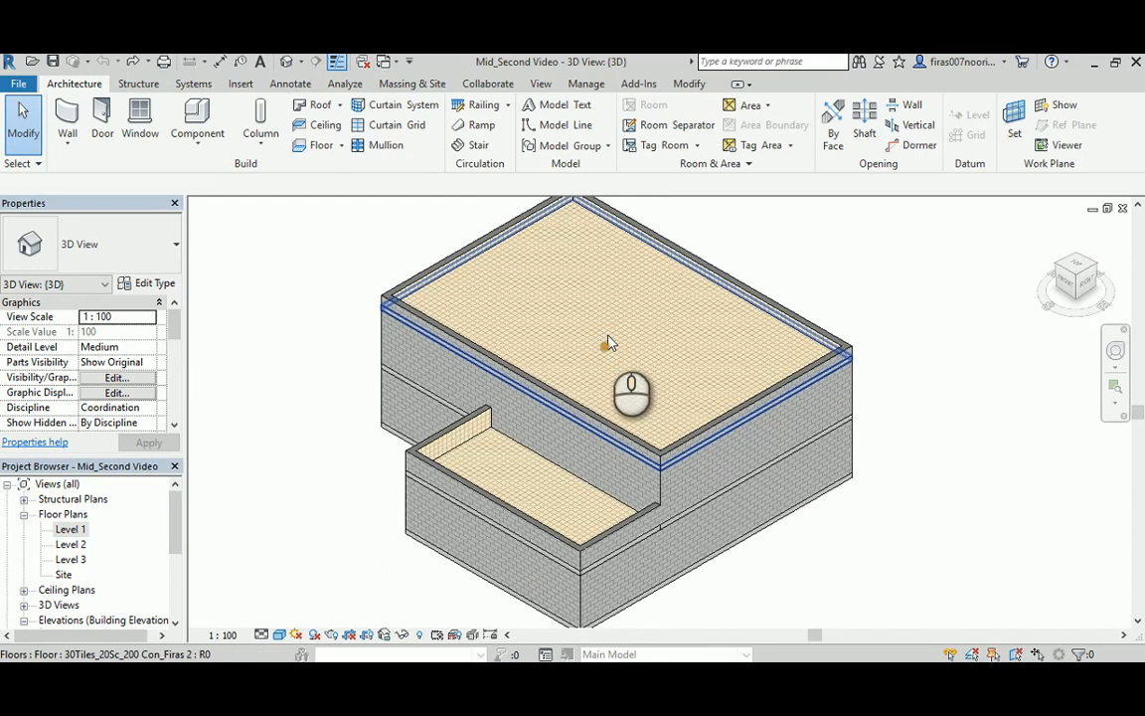
- Examine the tiled roof floors, balcony floor and parapet walls of the building in the 3D view
{"action": "scroll", "coordinate": [343, 365], "scroll_direction": "up", "scroll_amount": 1}
{"action": "scroll", "coordinate": [343, 365], "scroll_direction": "up", "scroll_amount": 3}
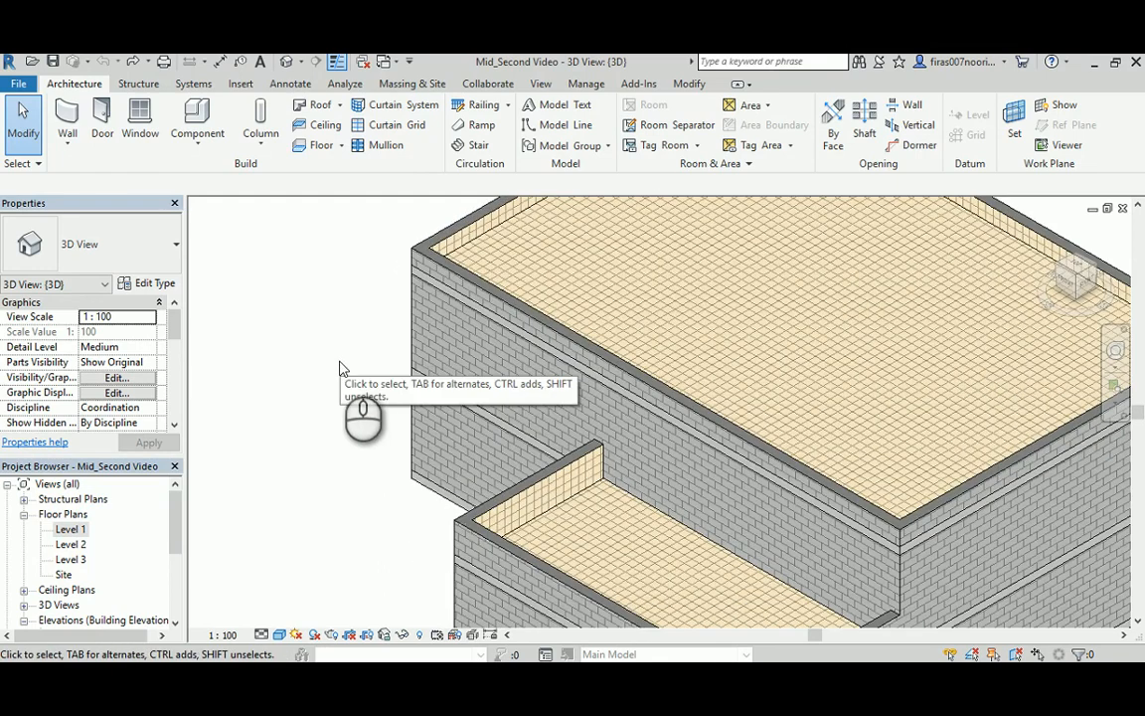
{"action": "middle_click_drag", "start_coordinate": [360, 312], "coordinate": [273, 222]}
{"action": "middle_click_drag", "start_coordinate": [321, 328], "coordinate": [343, 455]}
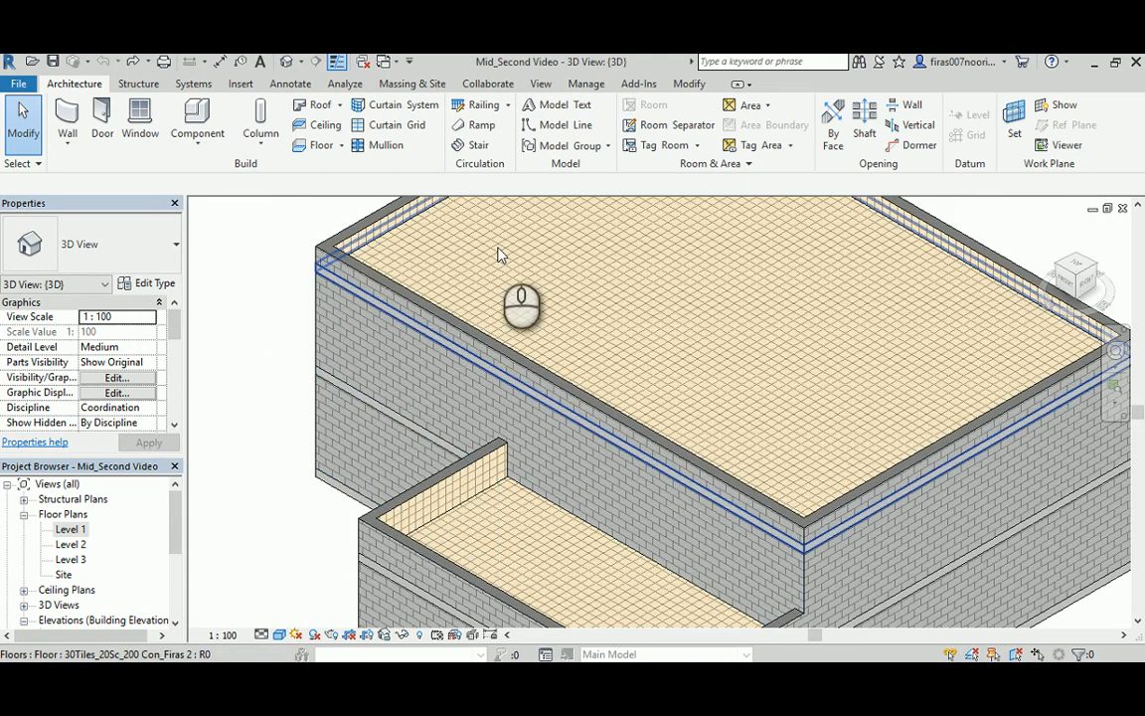
{"action": "middle_click_drag", "start_coordinate": [561, 530], "coordinate": [483, 428]}
{"action": "scroll", "coordinate": [480, 427], "scroll_direction": "up", "scroll_amount": 5}
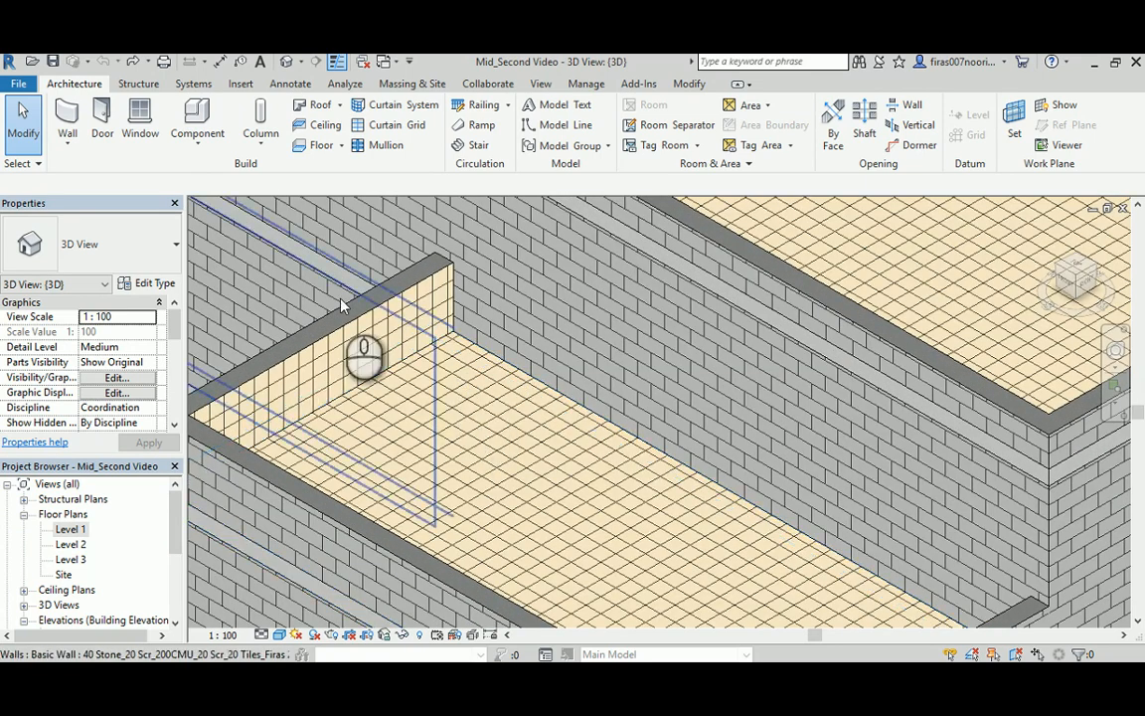
{"action": "middle_click_drag", "start_coordinate": [480, 478], "coordinate": [445, 331]}
{"action": "scroll", "coordinate": [444, 331], "scroll_direction": "down", "scroll_amount": 5}
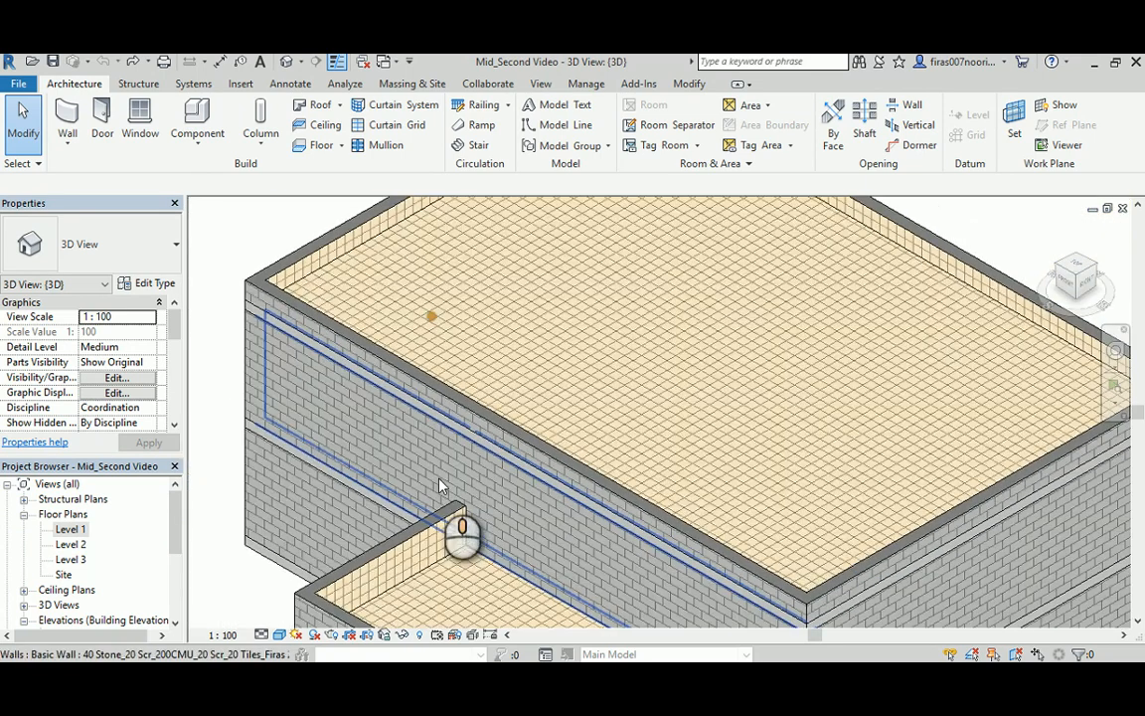
{"action": "scroll", "coordinate": [511, 378], "scroll_direction": "up", "scroll_amount": 5}
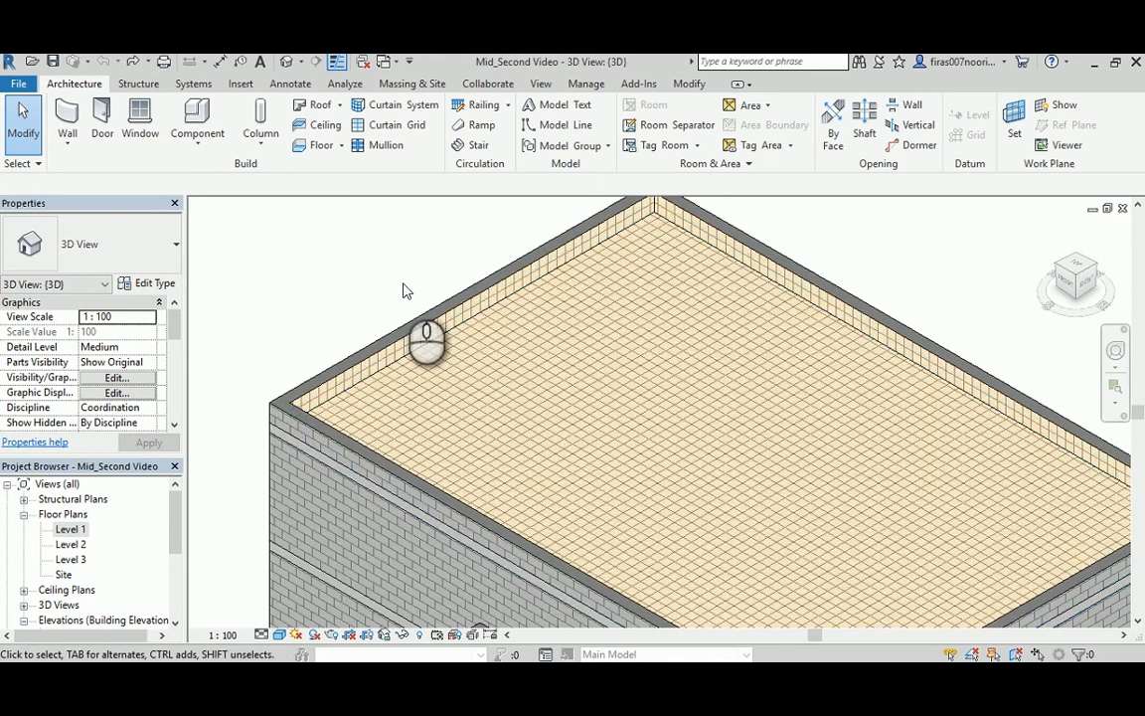
{"action": "scroll", "coordinate": [403, 285], "scroll_direction": "up", "scroll_amount": 2}
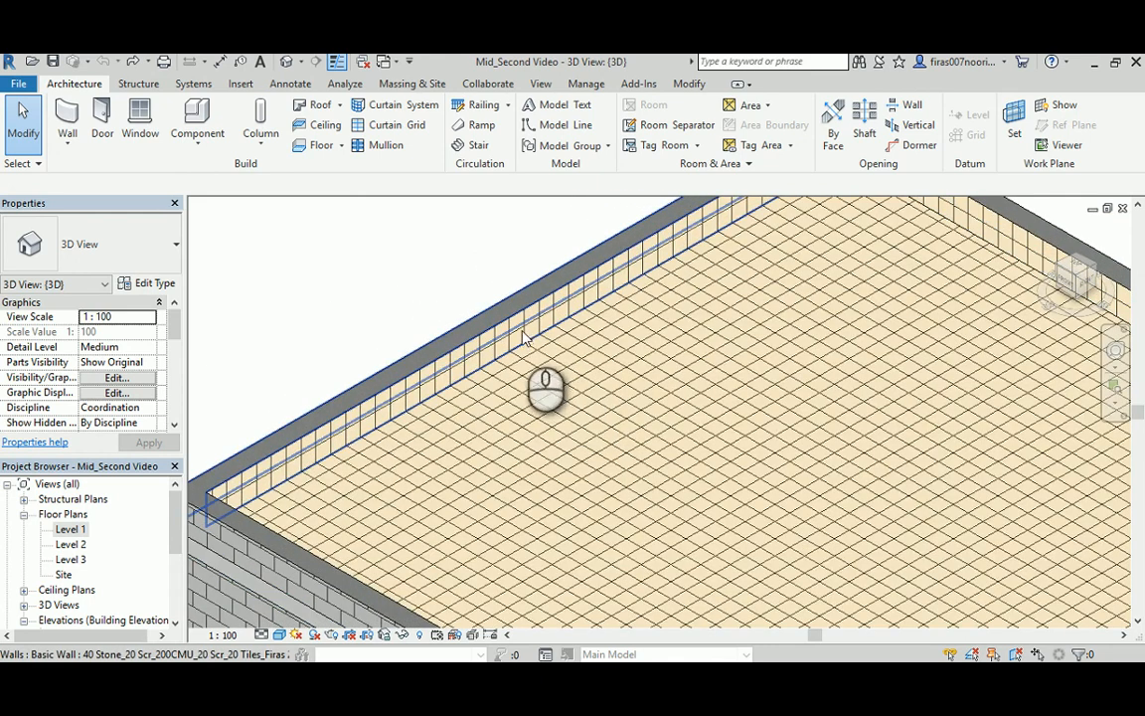
{"action": "scroll", "coordinate": [524, 338], "scroll_direction": "down", "scroll_amount": 3}
{"action": "middle_click_drag", "start_coordinate": [345, 440], "coordinate": [383, 350]}
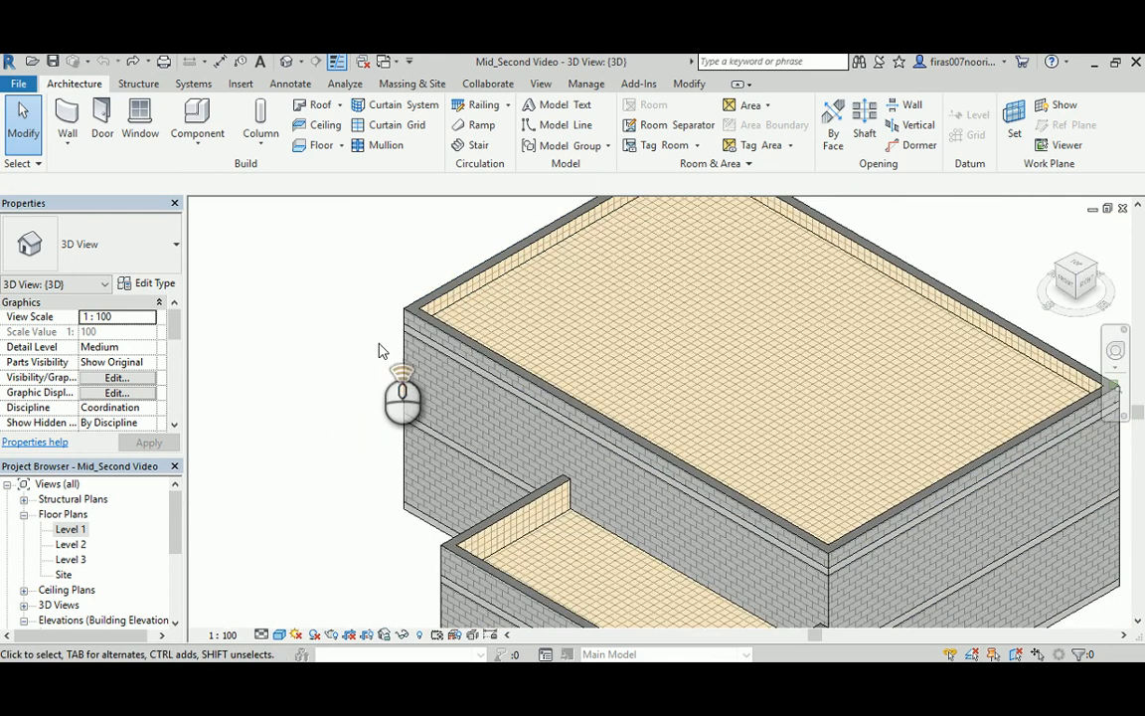
{"action": "scroll", "coordinate": [378, 350], "scroll_direction": "up", "scroll_amount": 1}
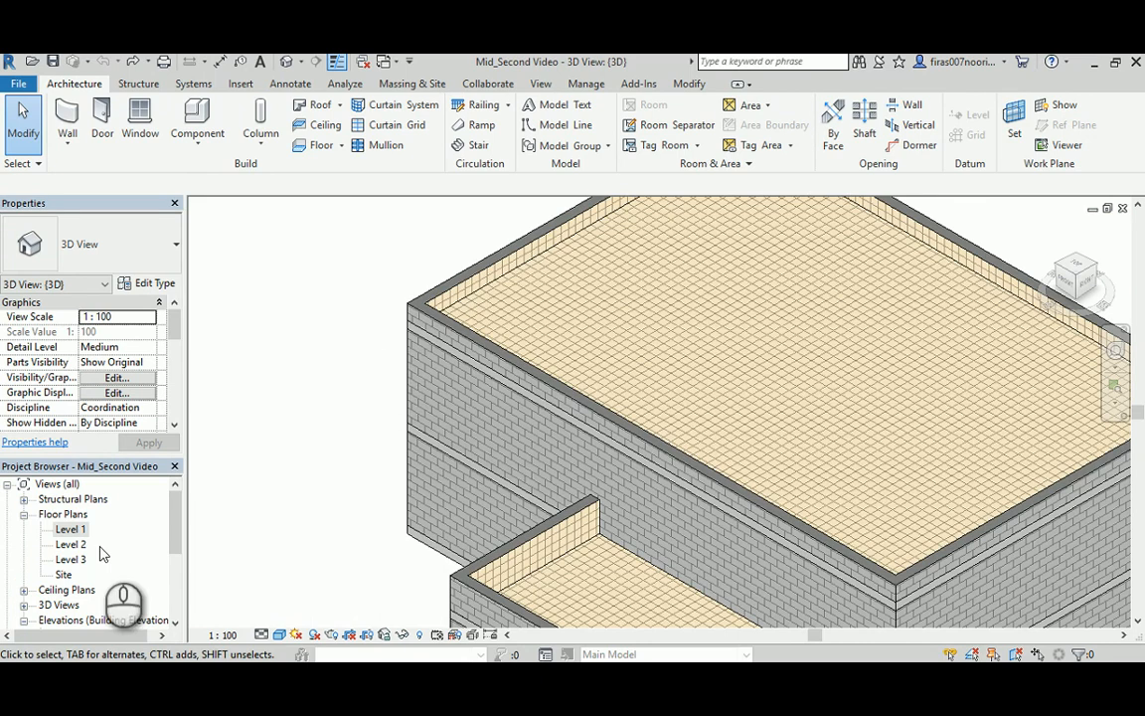
- Examine the floor tile patterns in the Level 1 and Level 2 floor plans, ending in the Level 1 plan
{"action": "double_click", "coordinate": [71, 529]}
{"action": "scroll", "coordinate": [366, 434], "scroll_direction": "up", "scroll_amount": 5}
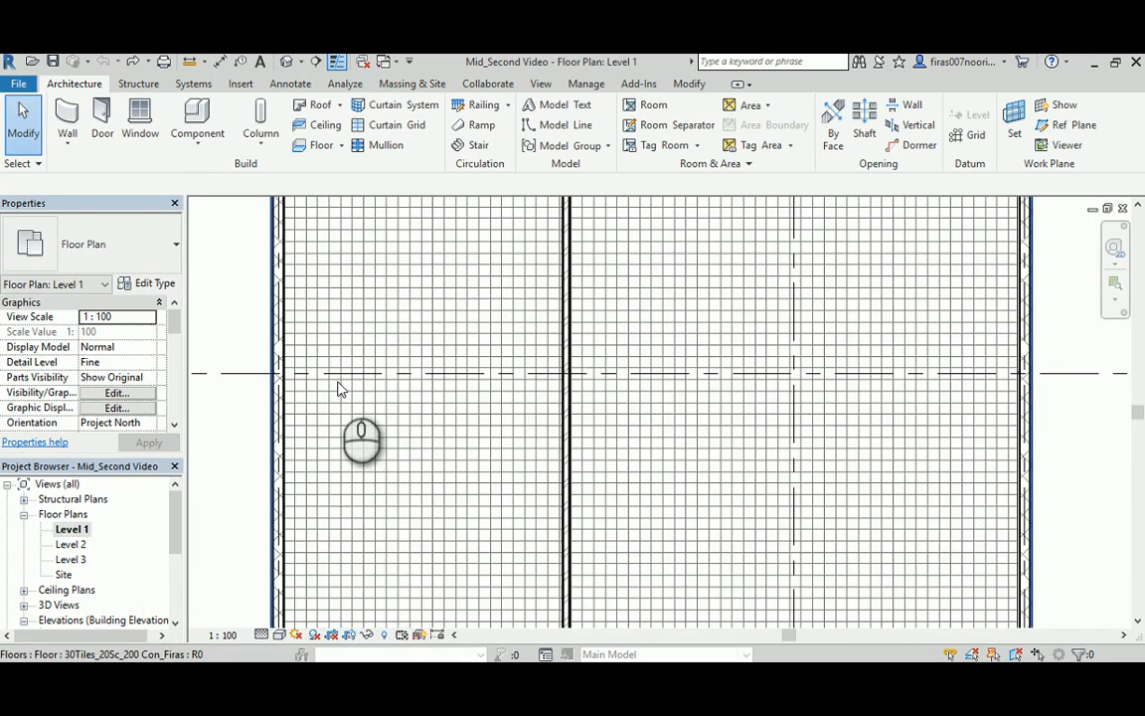
{"action": "middle_click_drag", "start_coordinate": [825, 449], "coordinate": [753, 315]}
{"action": "middle_click_drag", "start_coordinate": [639, 495], "coordinate": [693, 309]}
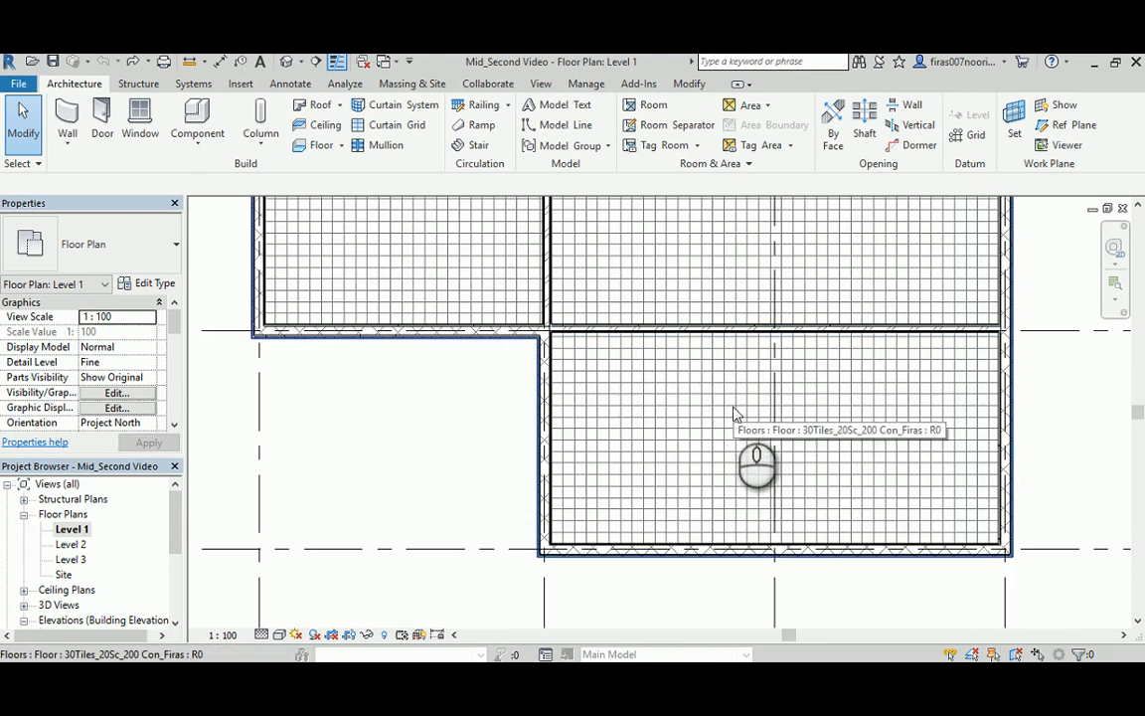
{"action": "double_click", "coordinate": [72, 545]}
{"action": "middle_click_drag", "start_coordinate": [669, 429], "coordinate": [668, 545]}
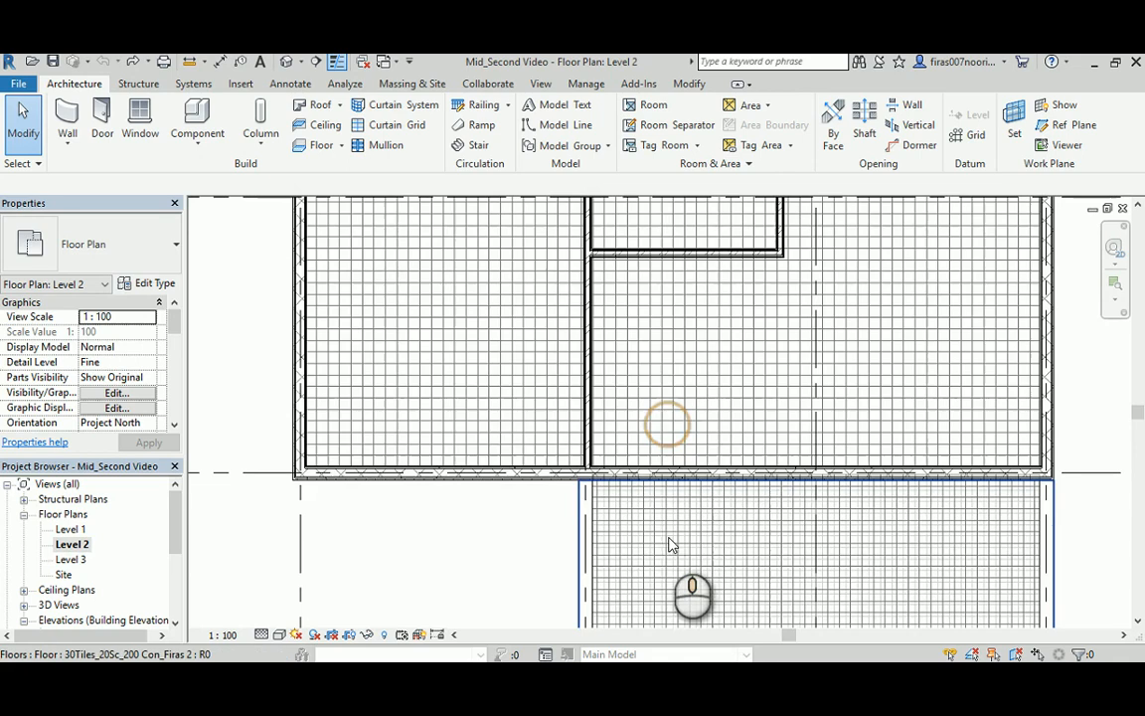
{"action": "double_click", "coordinate": [72, 529]}
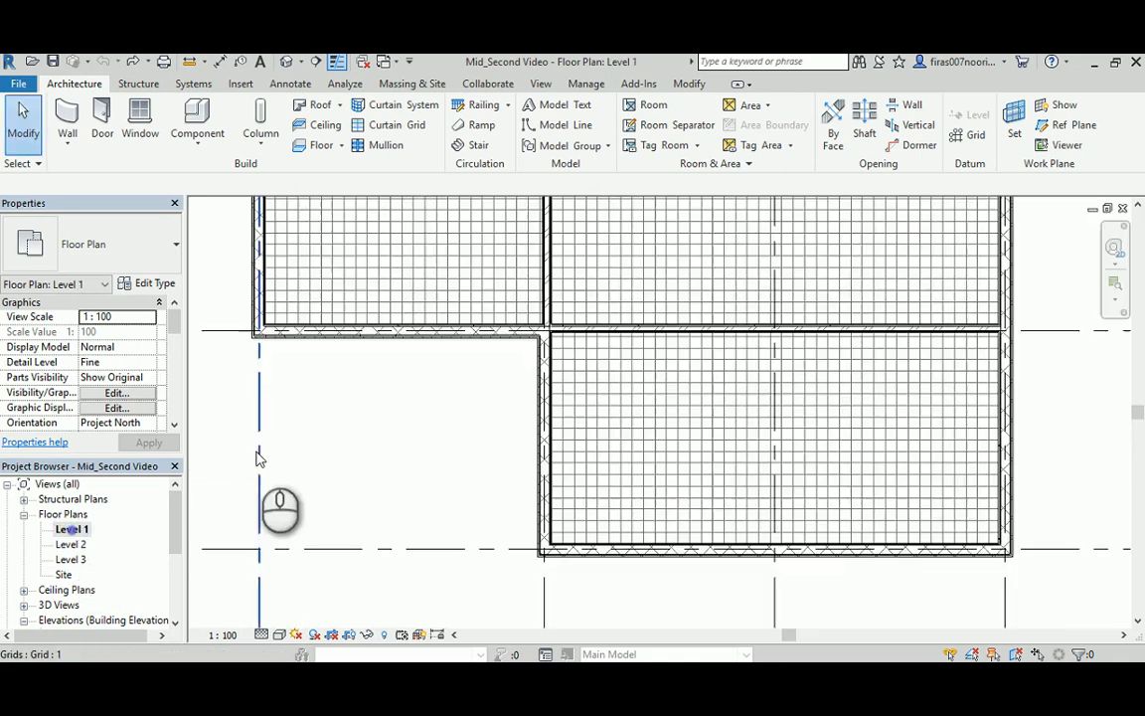
{"action": "middle_click_drag", "start_coordinate": [343, 384], "coordinate": [372, 532]}
{"action": "mouse_move", "coordinate": [325, 355]}
{"action": "middle_mouse_down"}
{"action": "mouse_move", "coordinate": [401, 402]}
{"action": "mouse_move", "coordinate": [413, 425]}
{"action": "middle_mouse_up"}
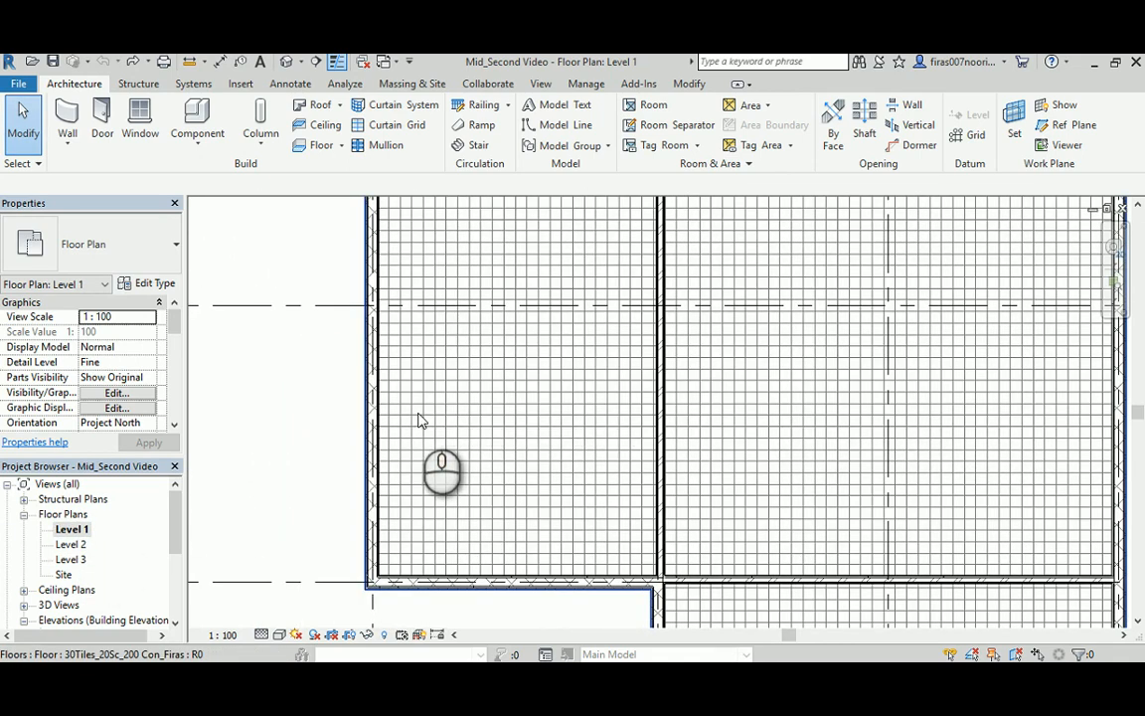
- Hide the projection/surface pattern of the Floors category in the Level 1 plan through its Visibility/Graphic Overrides
{"action": "key", "text": "v"}
{"action": "key", "text": "g"}
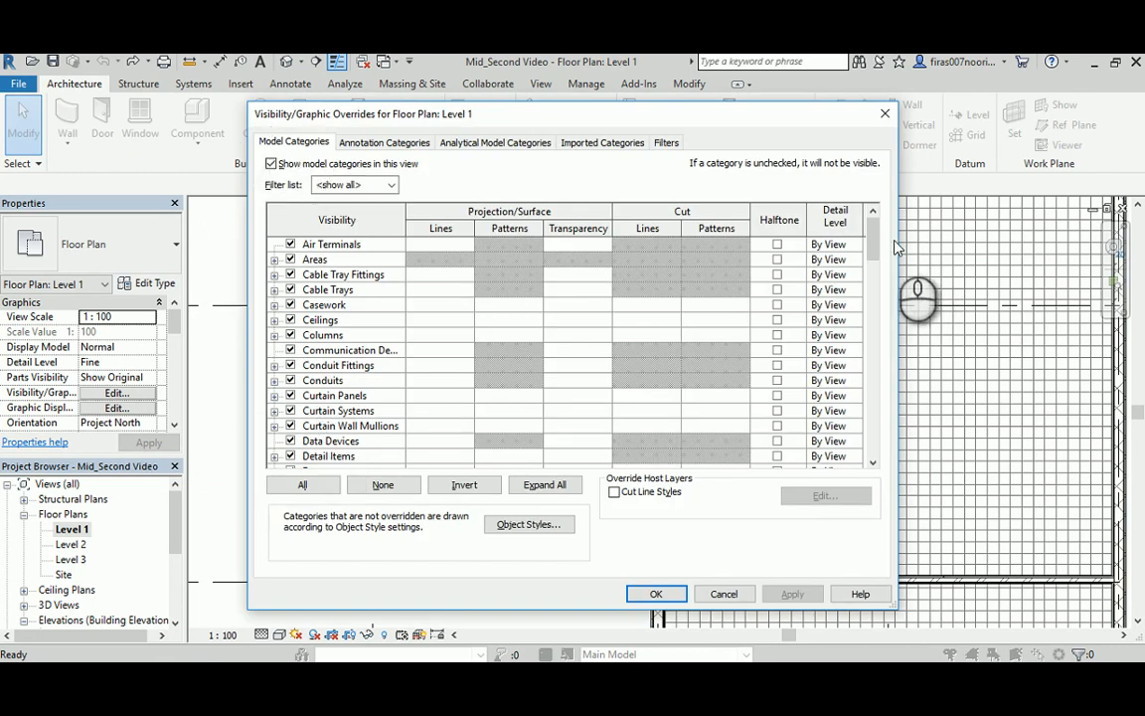
{"action": "left_click_drag", "start_coordinate": [873, 231], "coordinate": [880, 287]}
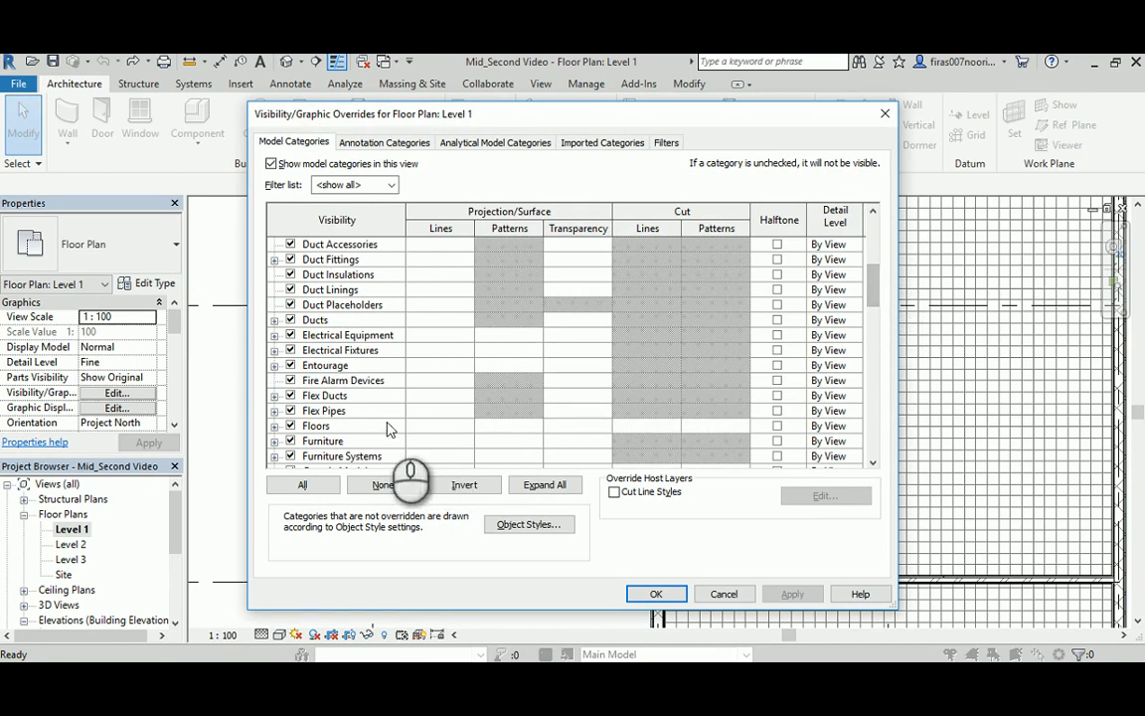
{"action": "left_click", "coordinate": [358, 426]}
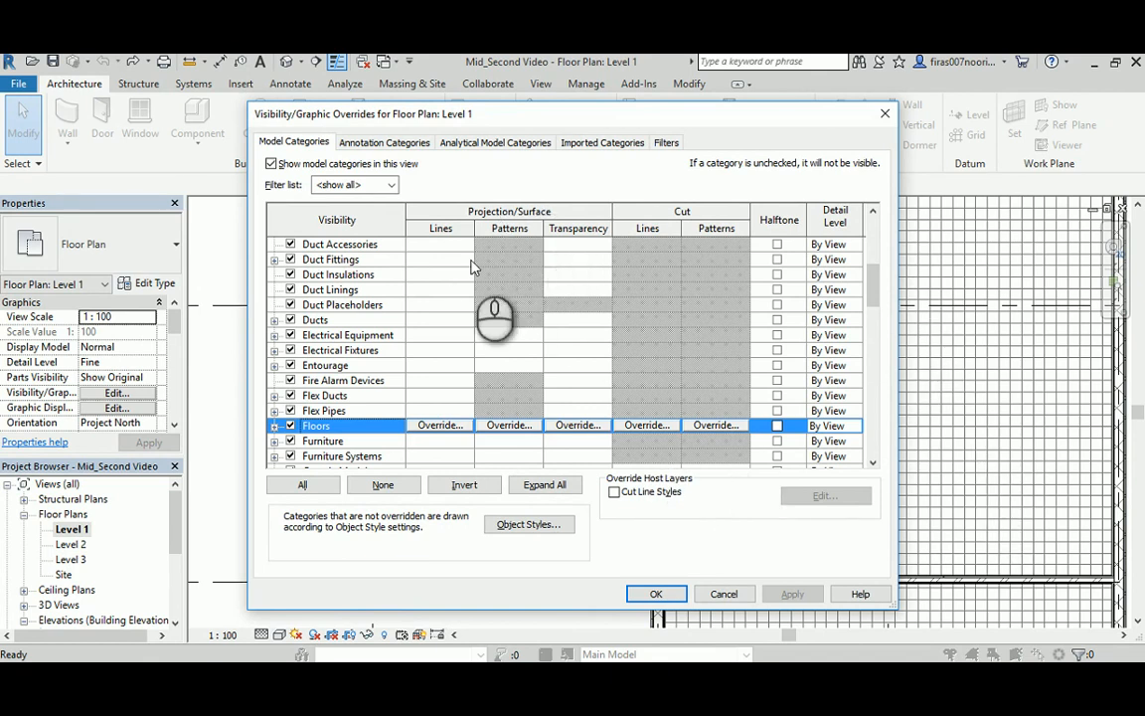
{"action": "left_click", "coordinate": [497, 430]}
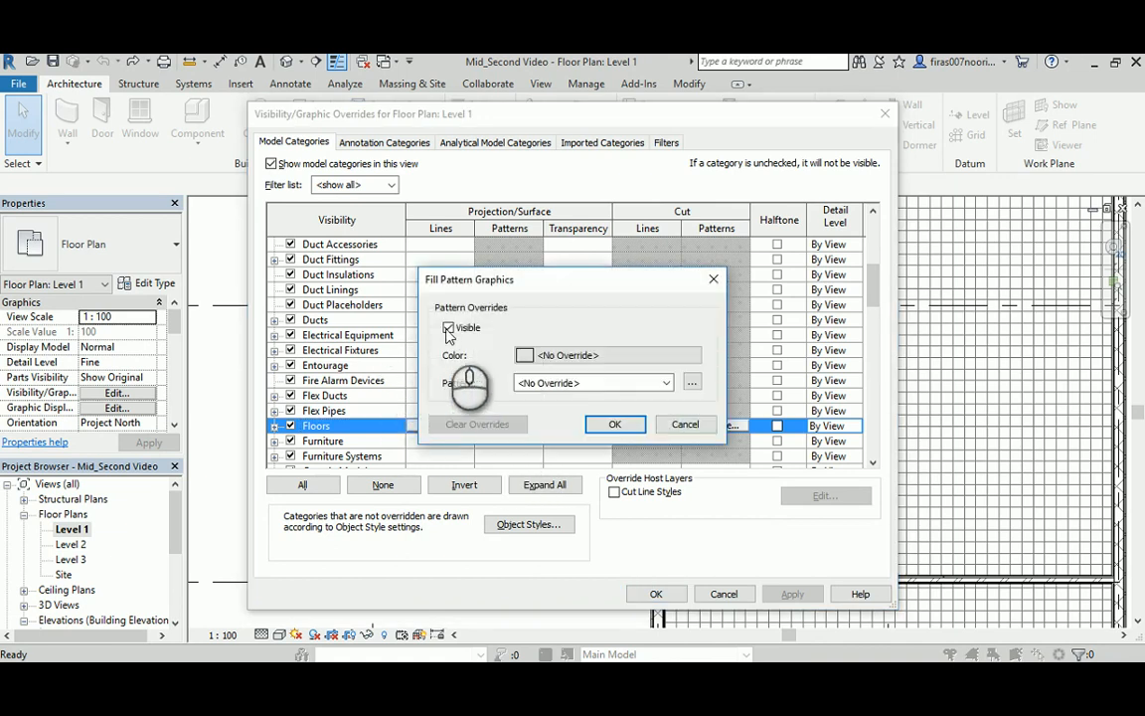
{"action": "left_click", "coordinate": [449, 328]}
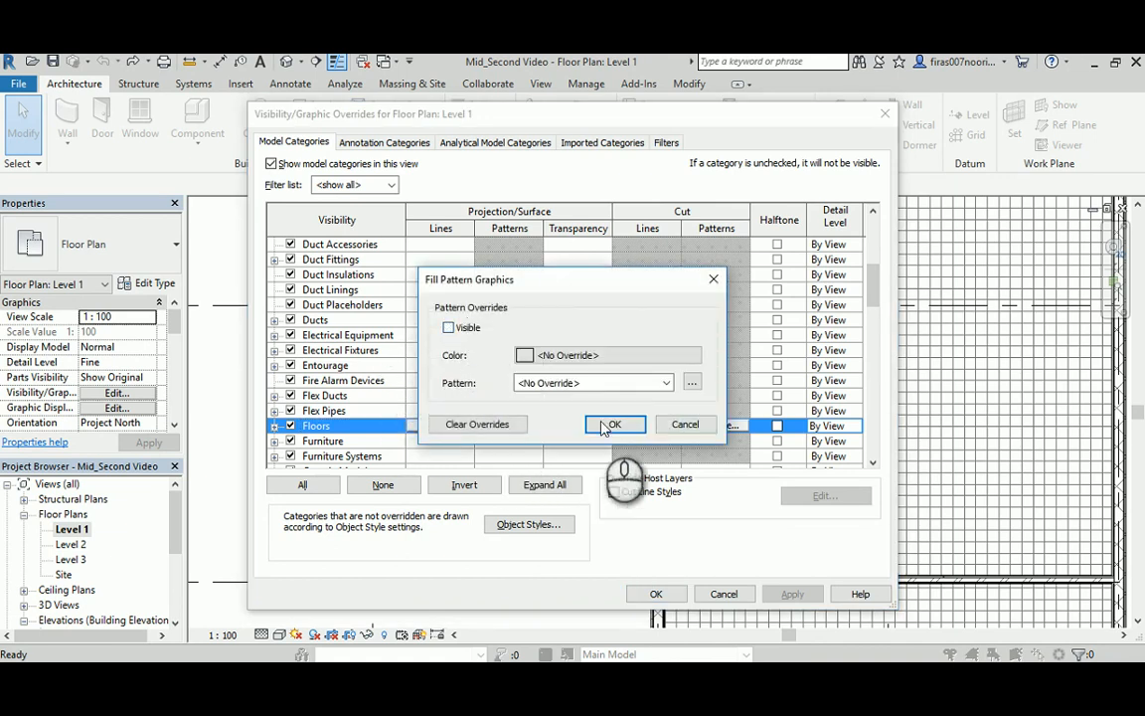
{"action": "left_click", "coordinate": [616, 425]}
{"action": "left_click", "coordinate": [655, 593]}
{"action": "left_click", "coordinate": [304, 418]}
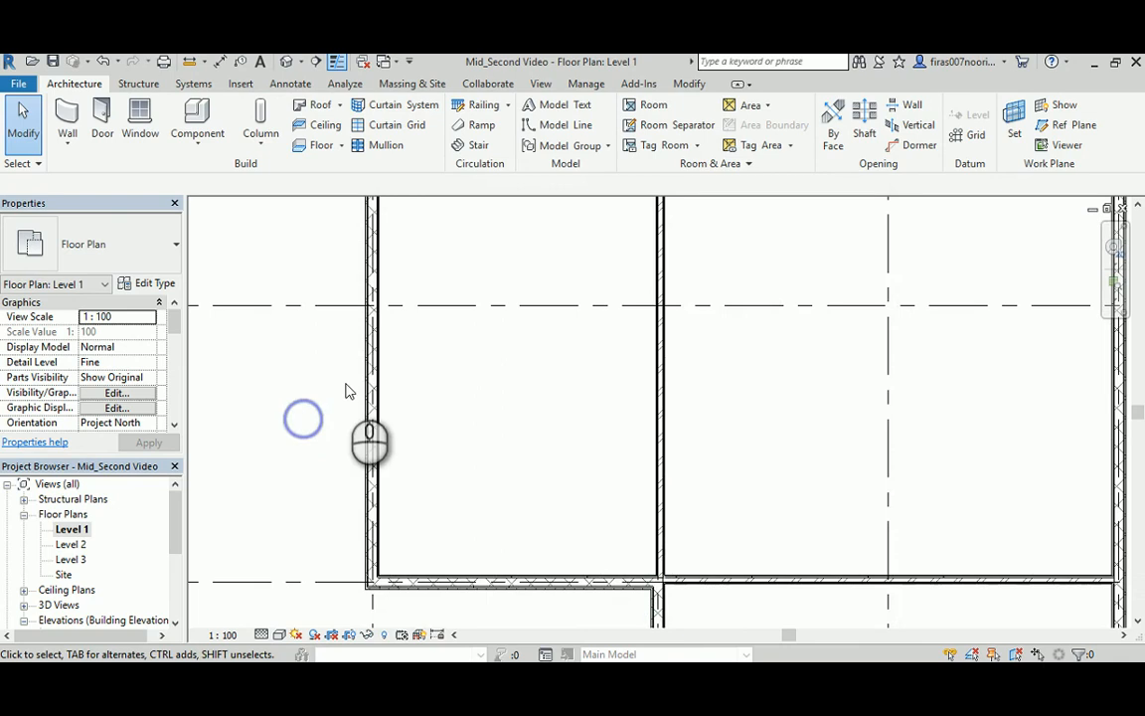
{"action": "scroll", "coordinate": [425, 340], "scroll_direction": "down", "scroll_amount": 3}
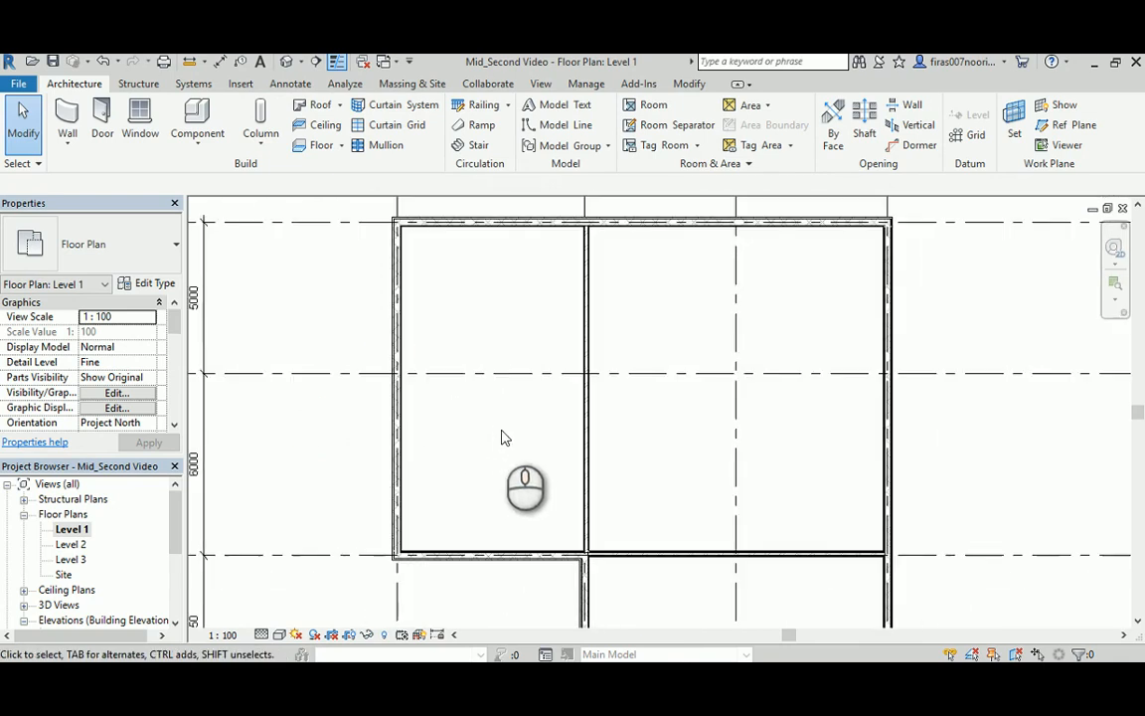
{"action": "middle_click_drag", "start_coordinate": [503, 440], "coordinate": [485, 375]}
{"action": "middle_click_drag", "start_coordinate": [361, 319], "coordinate": [336, 350]}
{"action": "scroll", "coordinate": [348, 332], "scroll_direction": "down", "scroll_amount": 3}
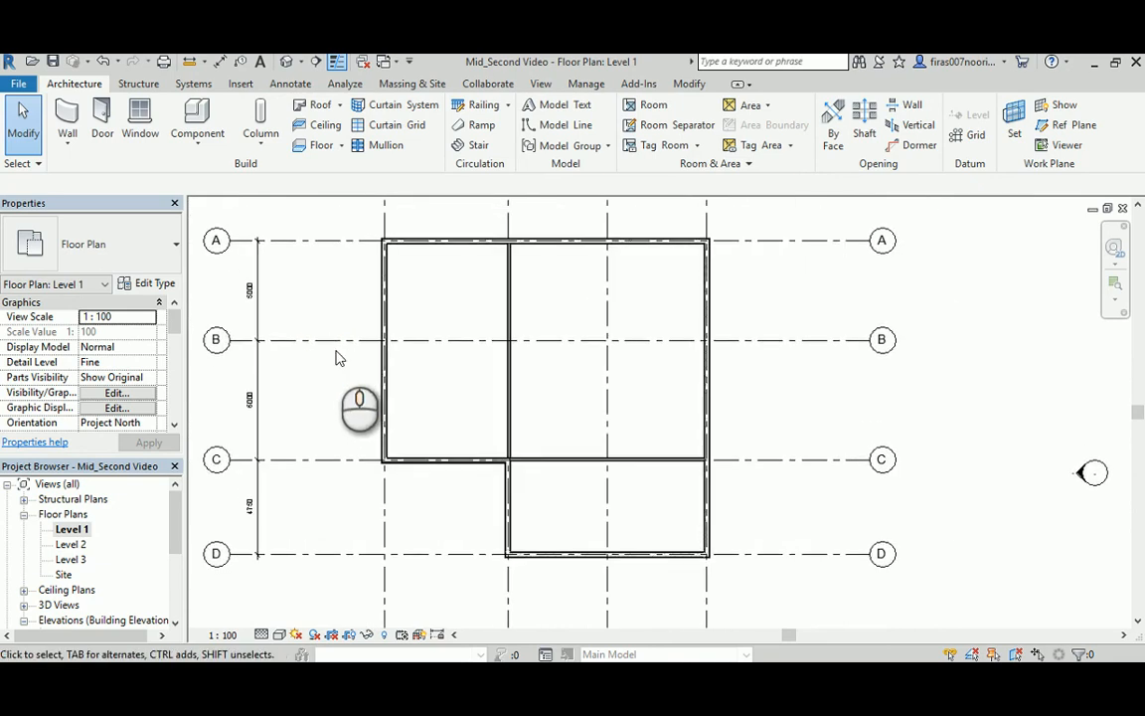
- Open the Level 2 floor plan and turn off the visibility of the Floors category's projection/surface pattern
{"action": "double_click", "coordinate": [70, 544]}
{"action": "scroll", "coordinate": [415, 353], "scroll_direction": "down", "scroll_amount": 4}
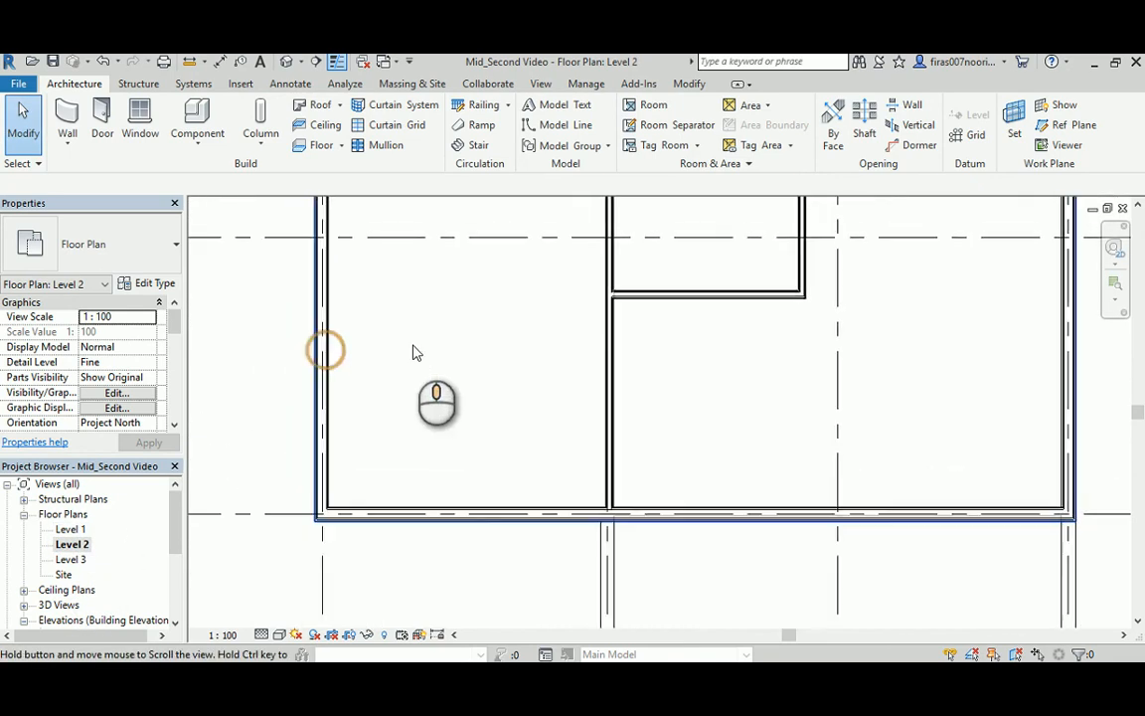
{"action": "middle_click_drag", "start_coordinate": [394, 318], "coordinate": [430, 366]}
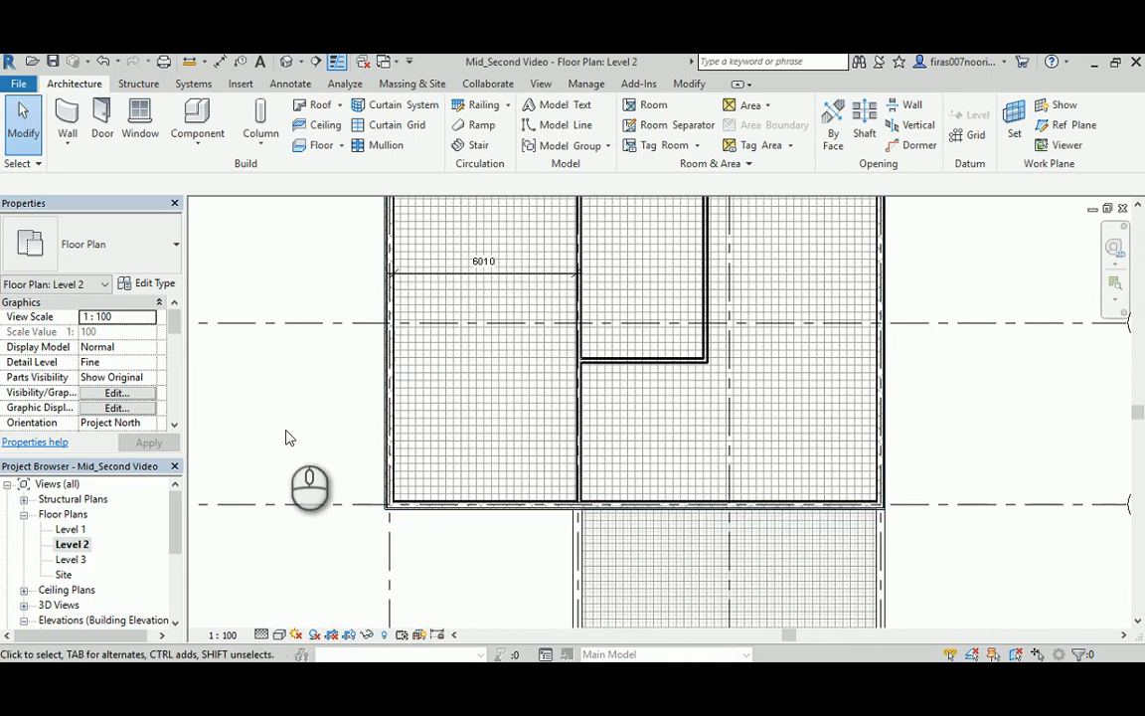
{"action": "key", "text": "v"}
{"action": "key", "text": "v"}
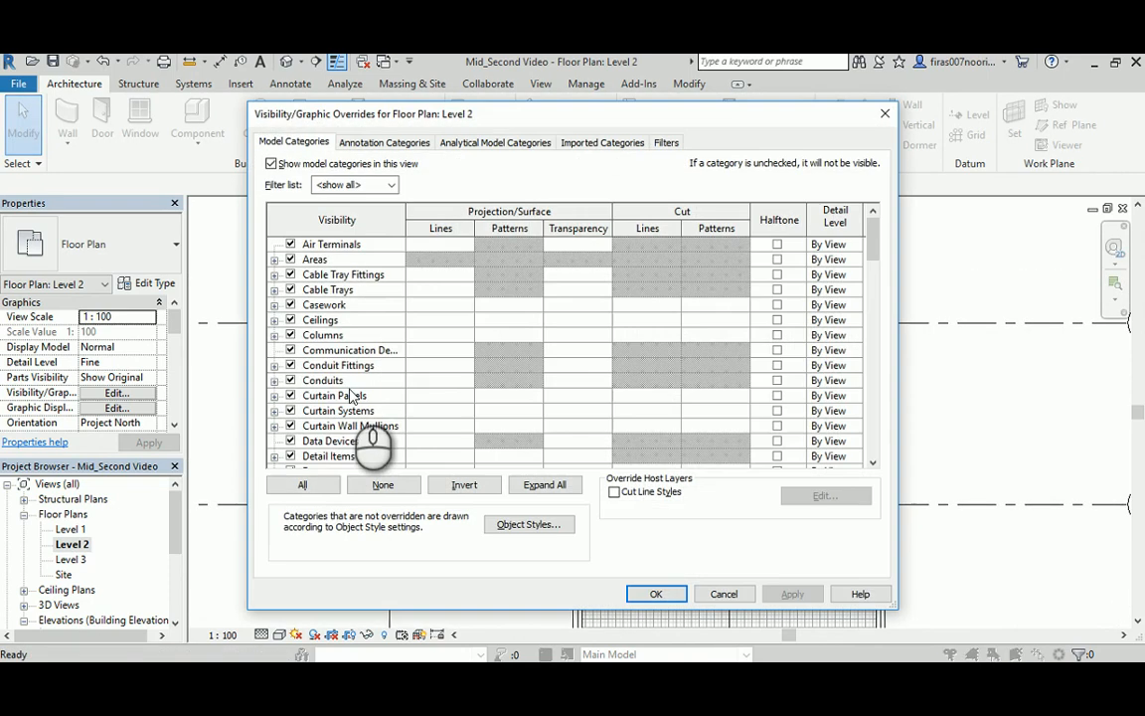
{"action": "left_click", "coordinate": [348, 382]}
{"action": "key", "text": "f"}
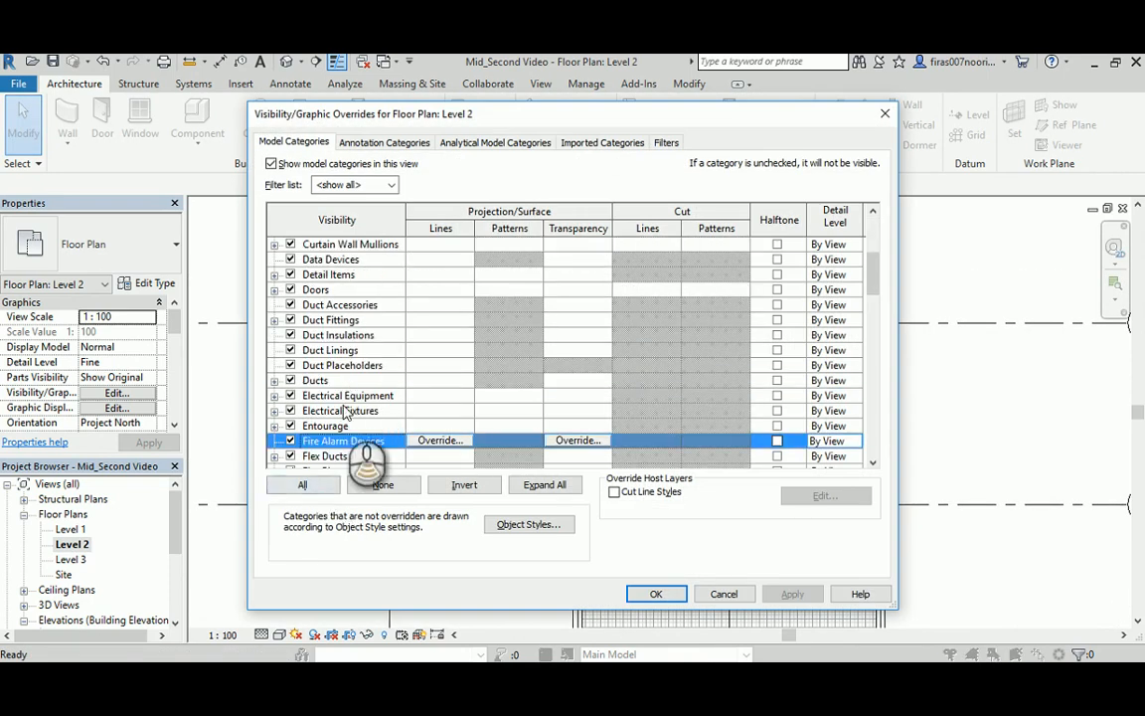
{"action": "scroll", "coordinate": [343, 411], "scroll_direction": "down", "scroll_amount": 2}
{"action": "left_click", "coordinate": [316, 395]}
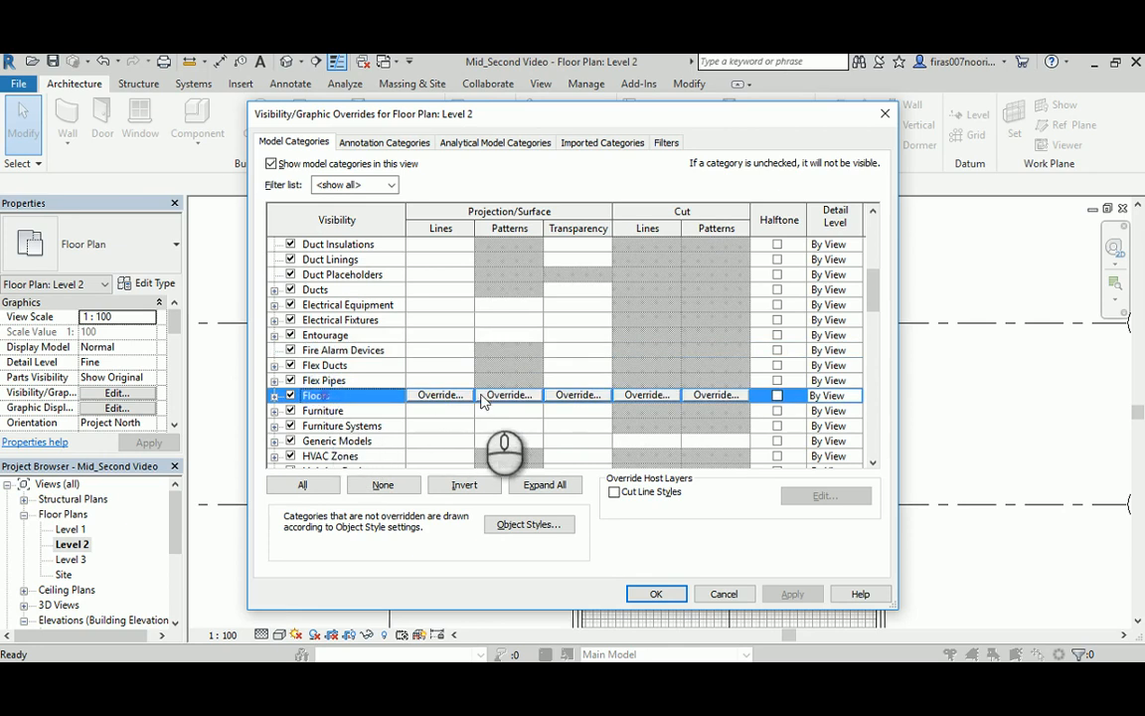
{"action": "left_click", "coordinate": [502, 395]}
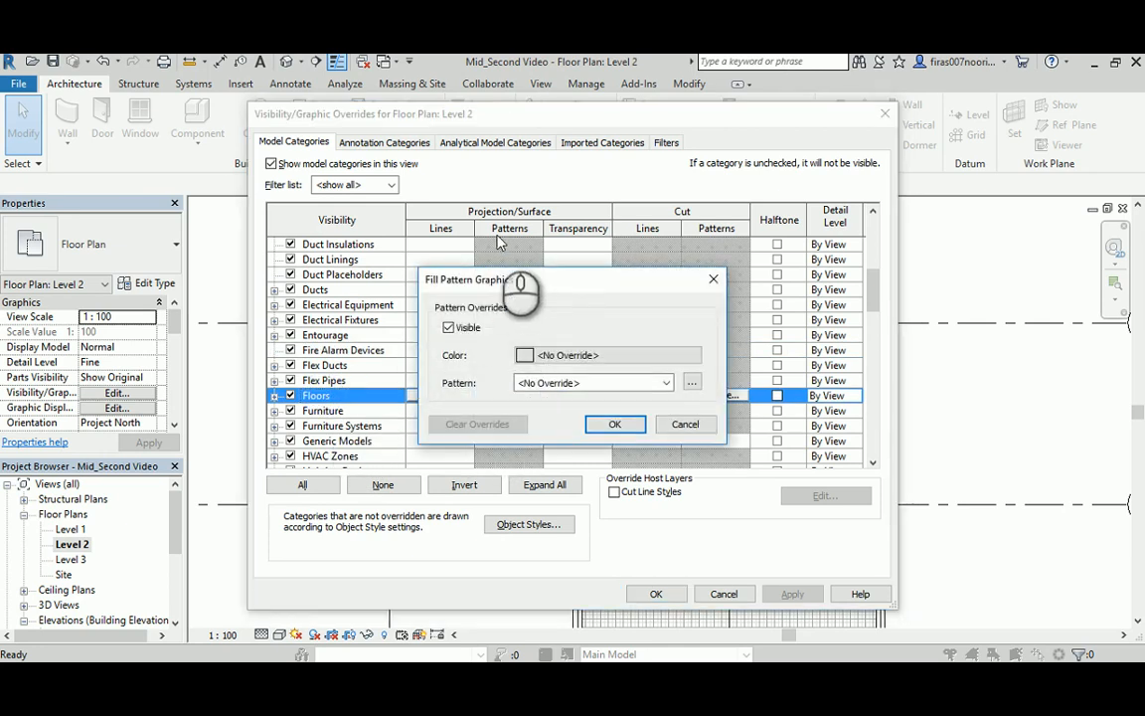
{"action": "left_click", "coordinate": [449, 327]}
{"action": "left_click", "coordinate": [612, 423]}
{"action": "left_click", "coordinate": [656, 594]}
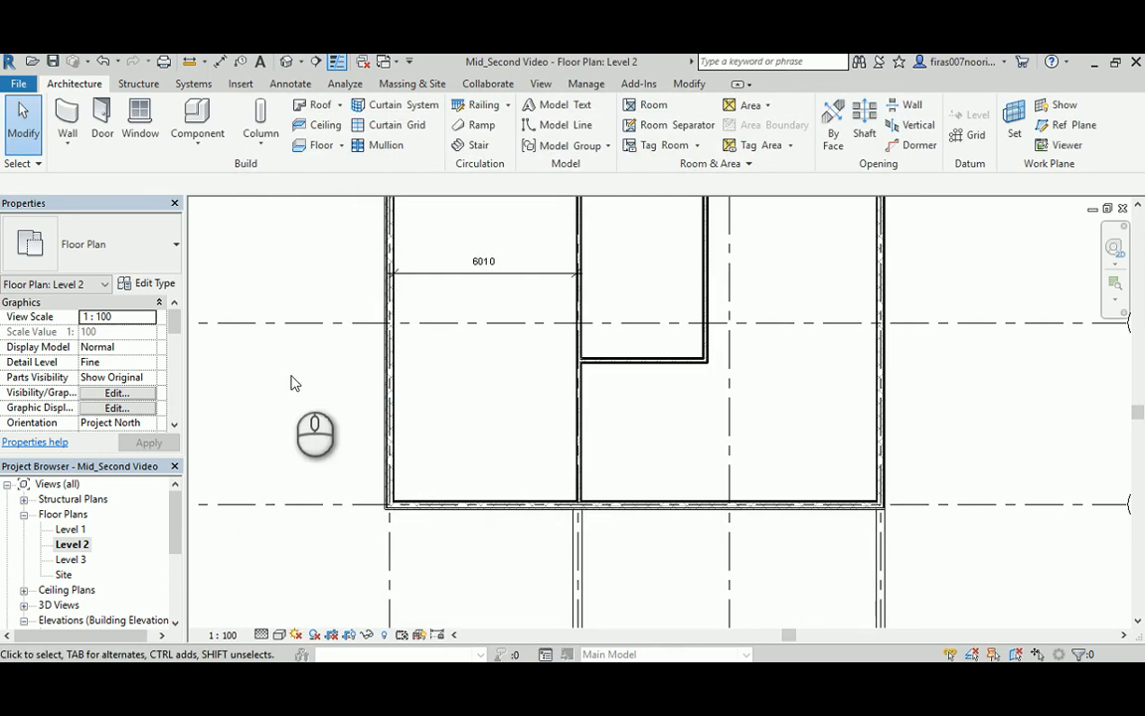
{"action": "middle_click_drag", "start_coordinate": [294, 383], "coordinate": [338, 486]}
{"action": "scroll", "coordinate": [435, 403], "scroll_direction": "up", "scroll_amount": 3}
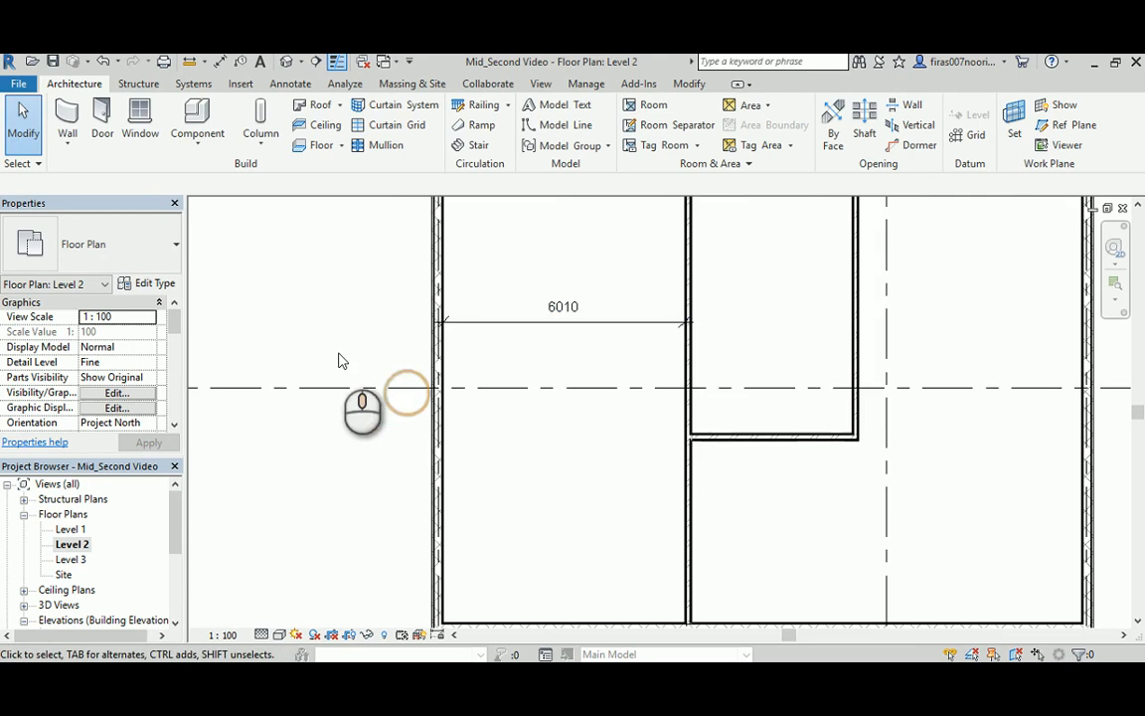
- Reopen the Level 1 floor plan, and switch from Revit to the Midterm 1 (Level 1) reference drawing
{"action": "double_click", "coordinate": [68, 529]}
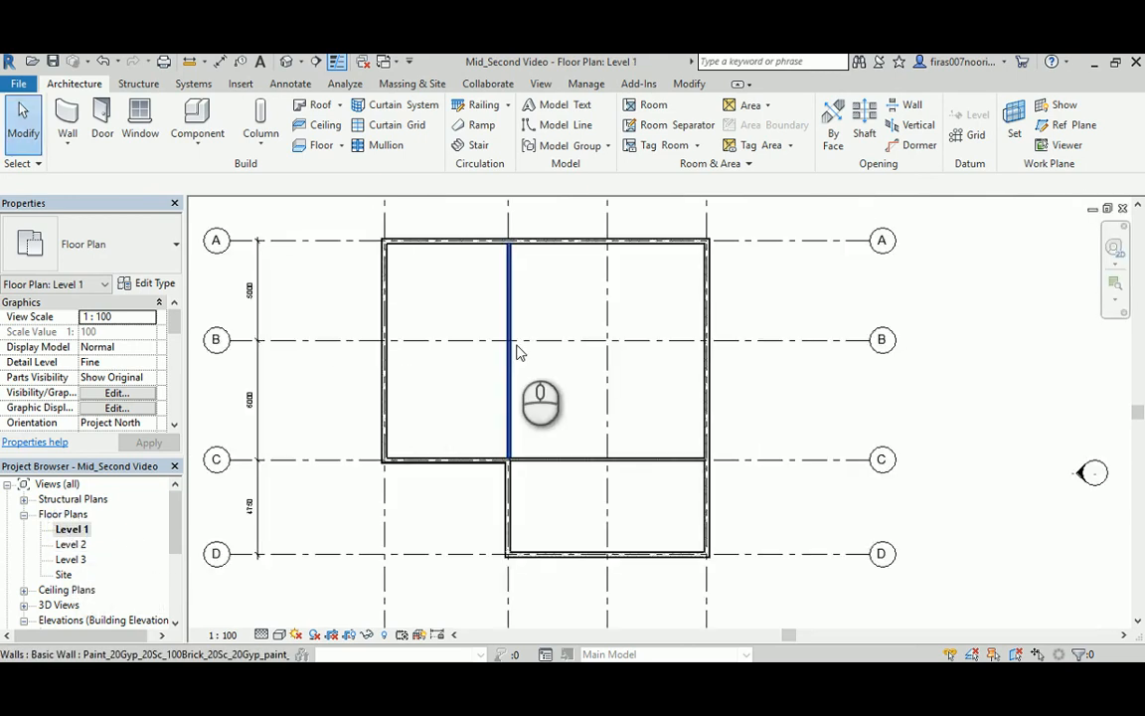
{"action": "middle_click_drag", "start_coordinate": [459, 319], "coordinate": [526, 321]}
{"action": "scroll", "coordinate": [515, 381], "scroll_direction": "up", "scroll_amount": 2}
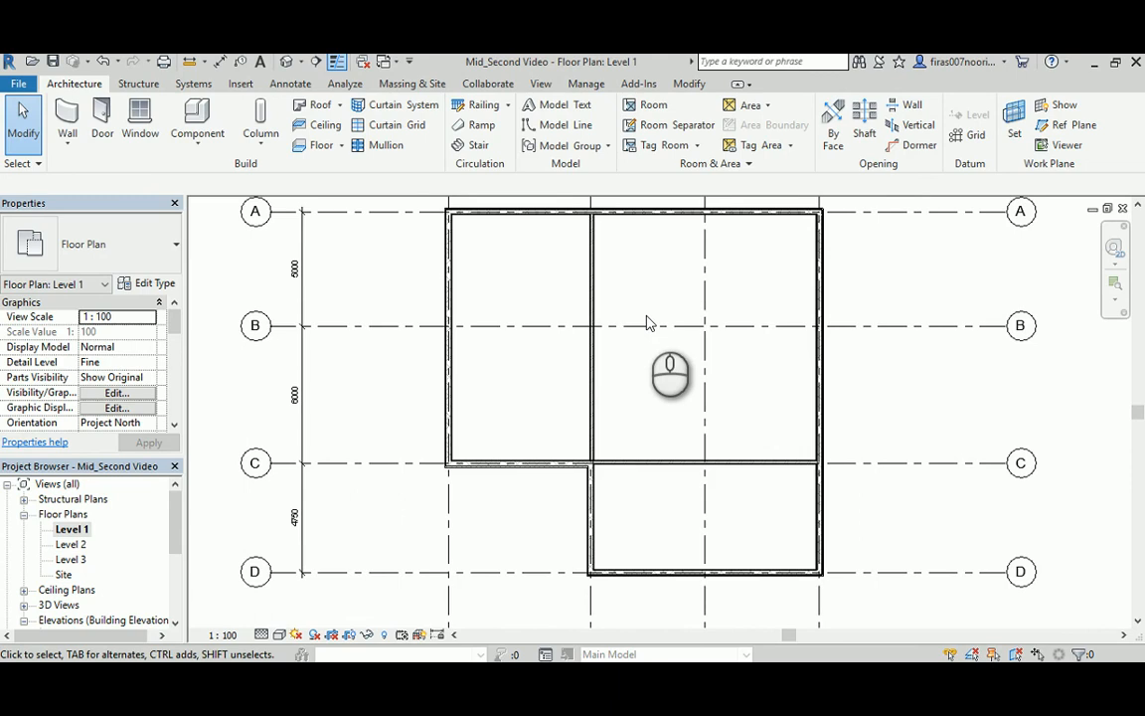
{"action": "middle_click_drag", "start_coordinate": [612, 285], "coordinate": [603, 309]}
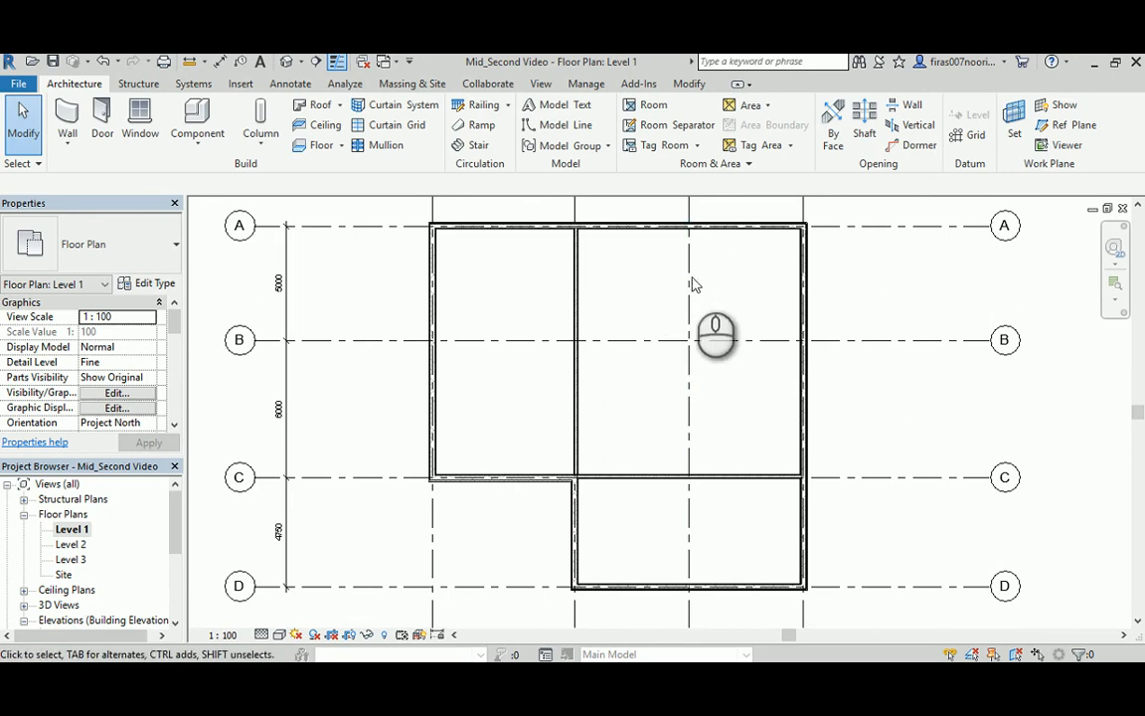
{"action": "left_click", "coordinate": [436, 274]}
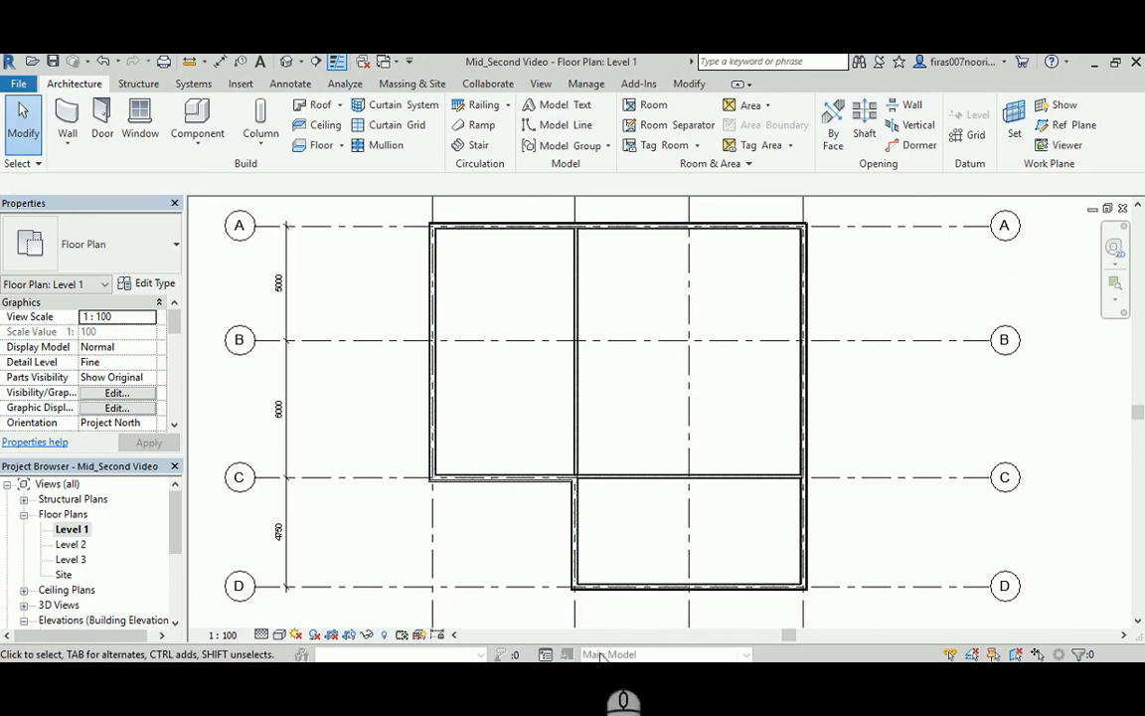
{"action": "mouse_move", "coordinate": [653, 679]}
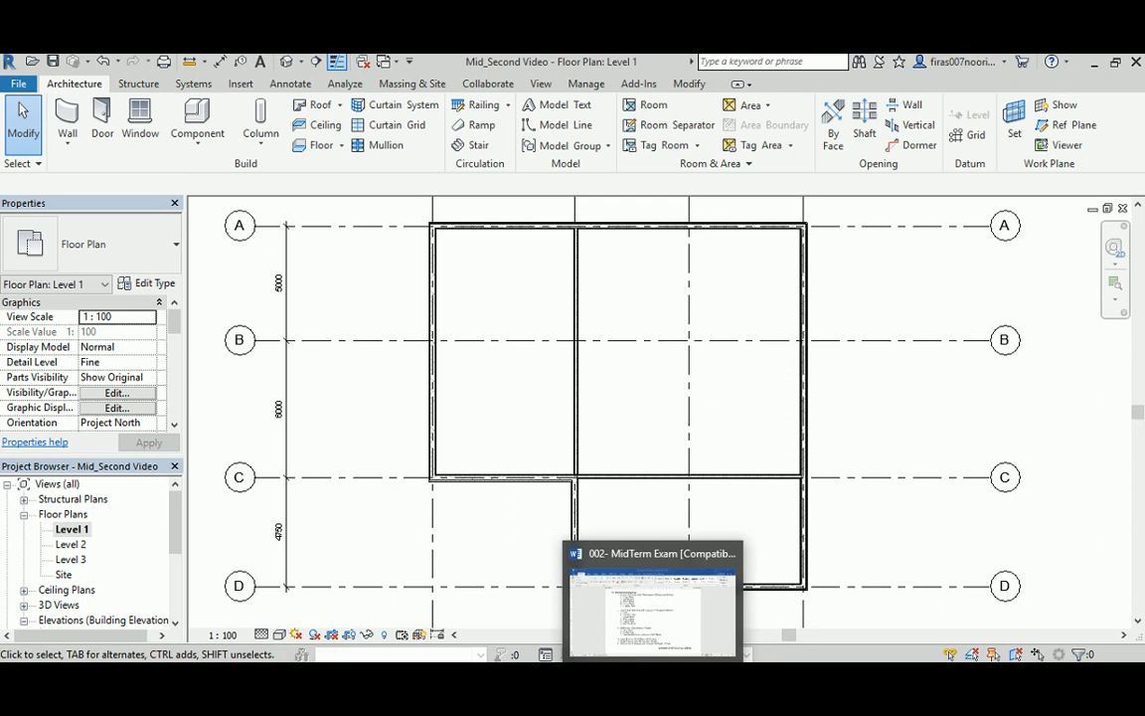
{"action": "left_click", "coordinate": [677, 607]}
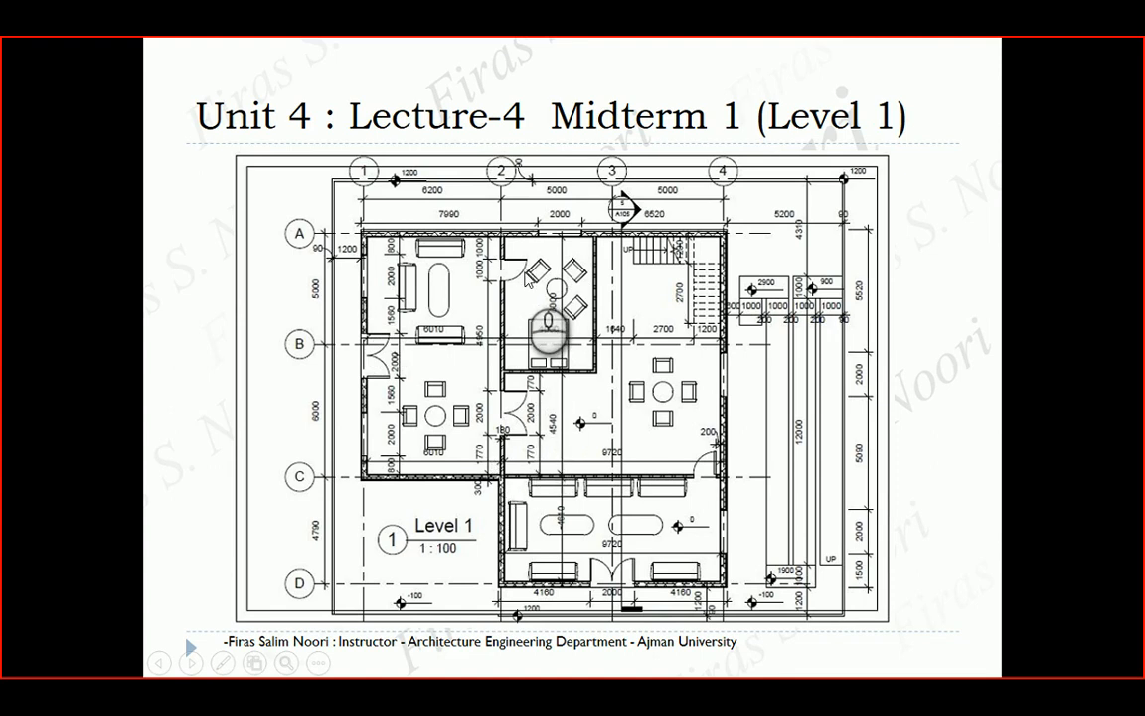
- Switch to the MidTerm Exam document in Word and review the required door and window sizes, including the window height and sill height
{"action": "key", "text": "alt+Tab"}
{"action": "key", "text": "alt+Tab"}
{"action": "key", "text": "alt+Tab"}
{"action": "key", "text": "alt+Tab"}
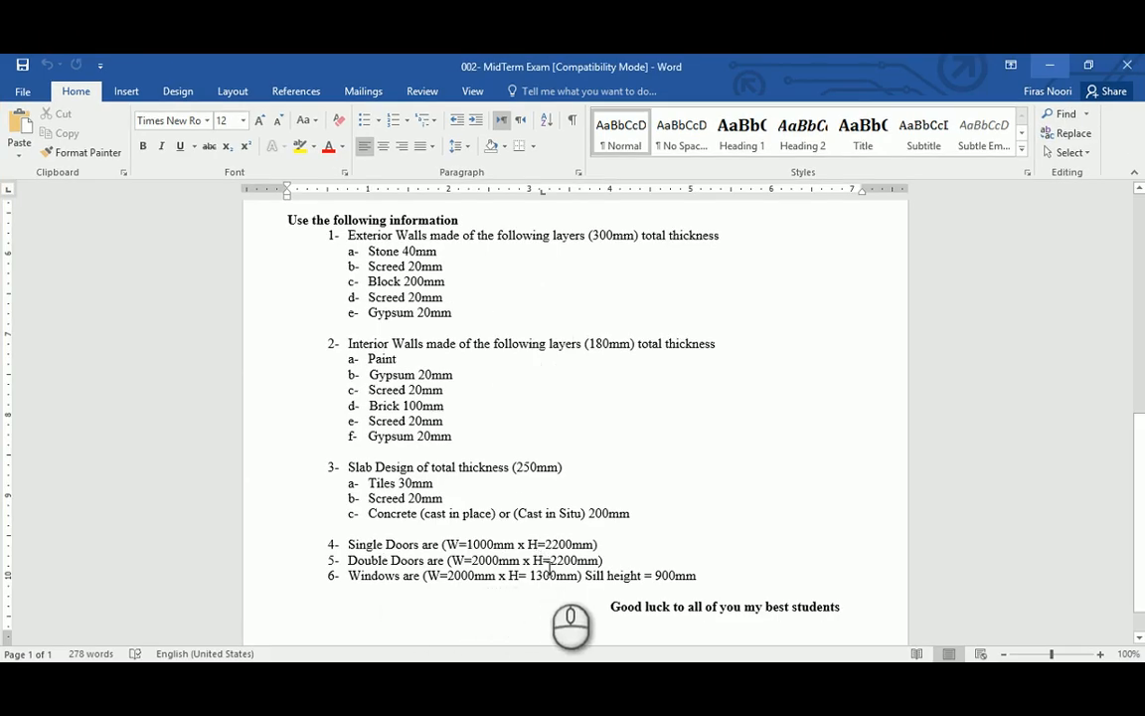
{"action": "left_click_drag", "start_coordinate": [646, 574], "coordinate": [677, 577]}
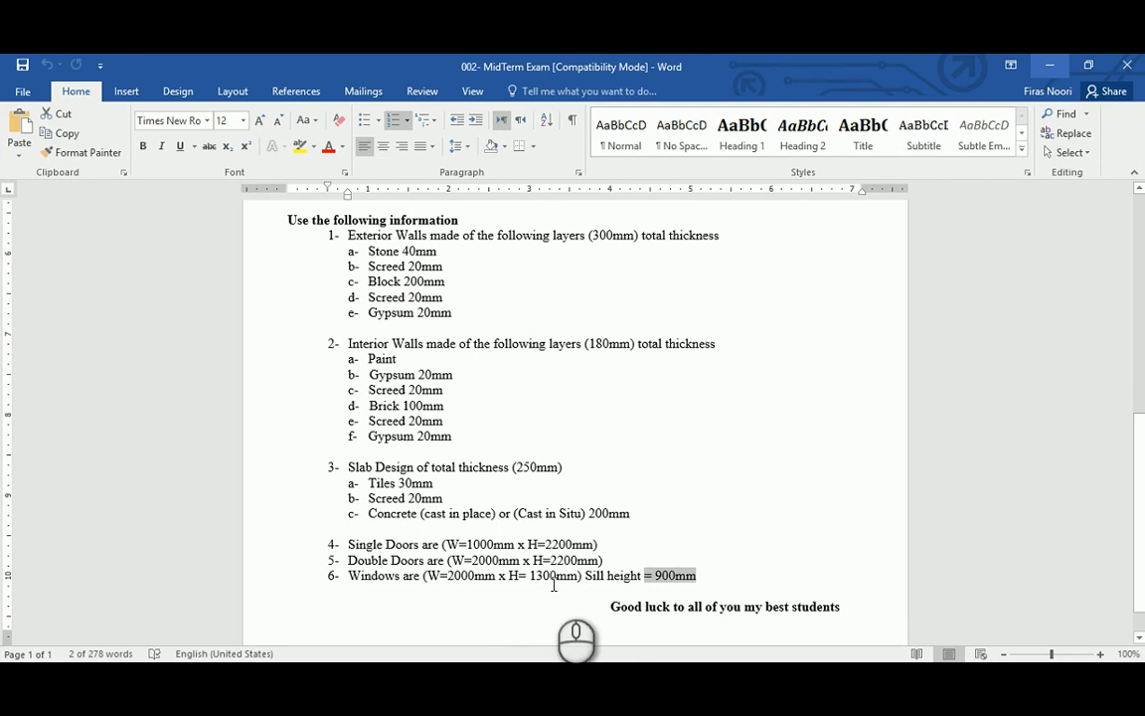
{"action": "left_click_drag", "start_coordinate": [530, 576], "coordinate": [553, 580]}
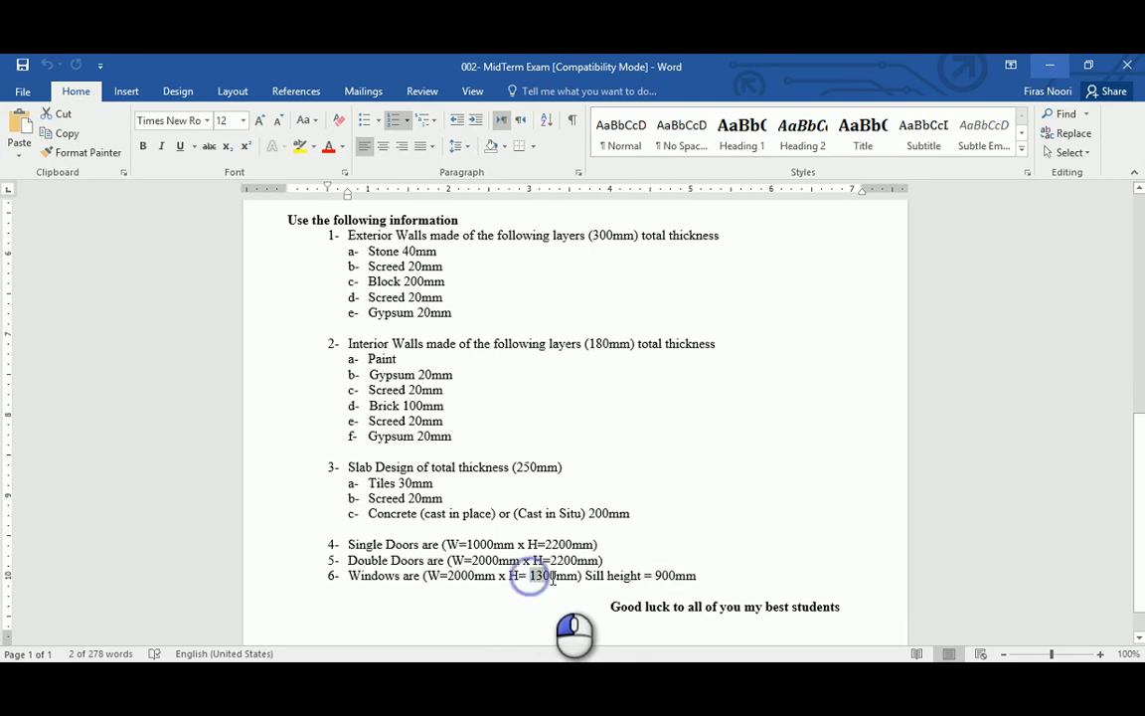
{"action": "left_click_drag", "start_coordinate": [655, 577], "coordinate": [678, 581]}
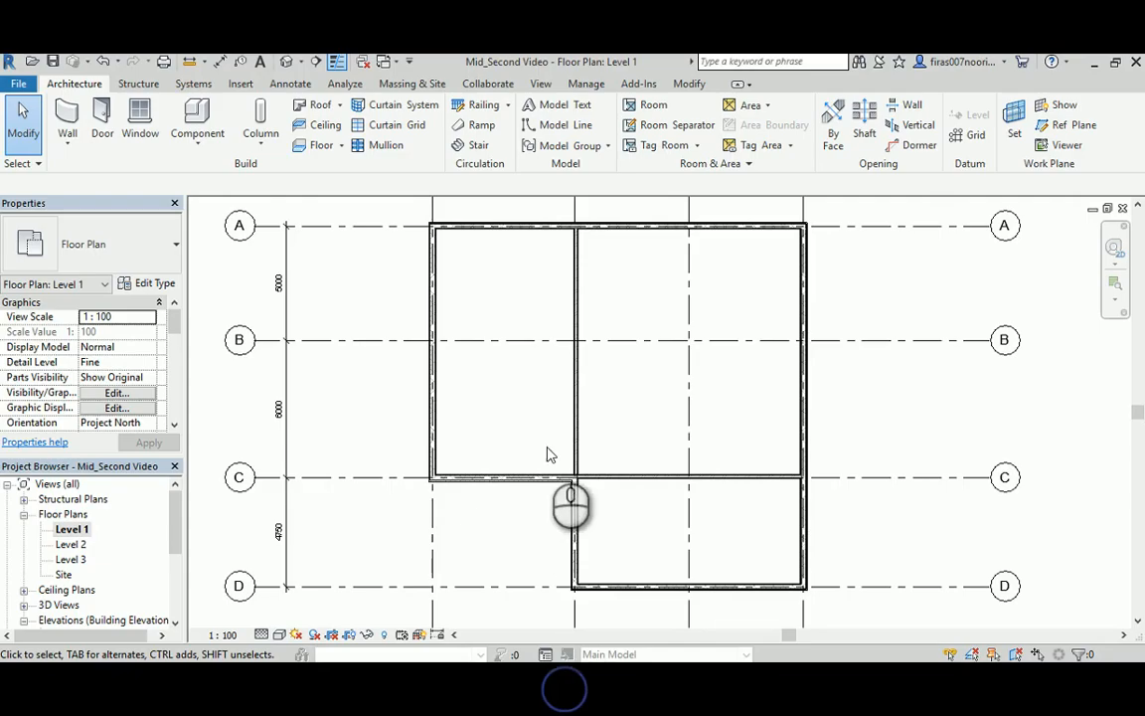
- In Revit's Level 1 plan, start the Door tool and duplicate M_Single-Flush 0915 x 2134mm, naming it 1000x2000 plus the author's first name
{"action": "middle_click_drag", "start_coordinate": [533, 386], "coordinate": [579, 393]}
{"action": "scroll", "coordinate": [586, 417], "scroll_direction": "up", "scroll_amount": 1}
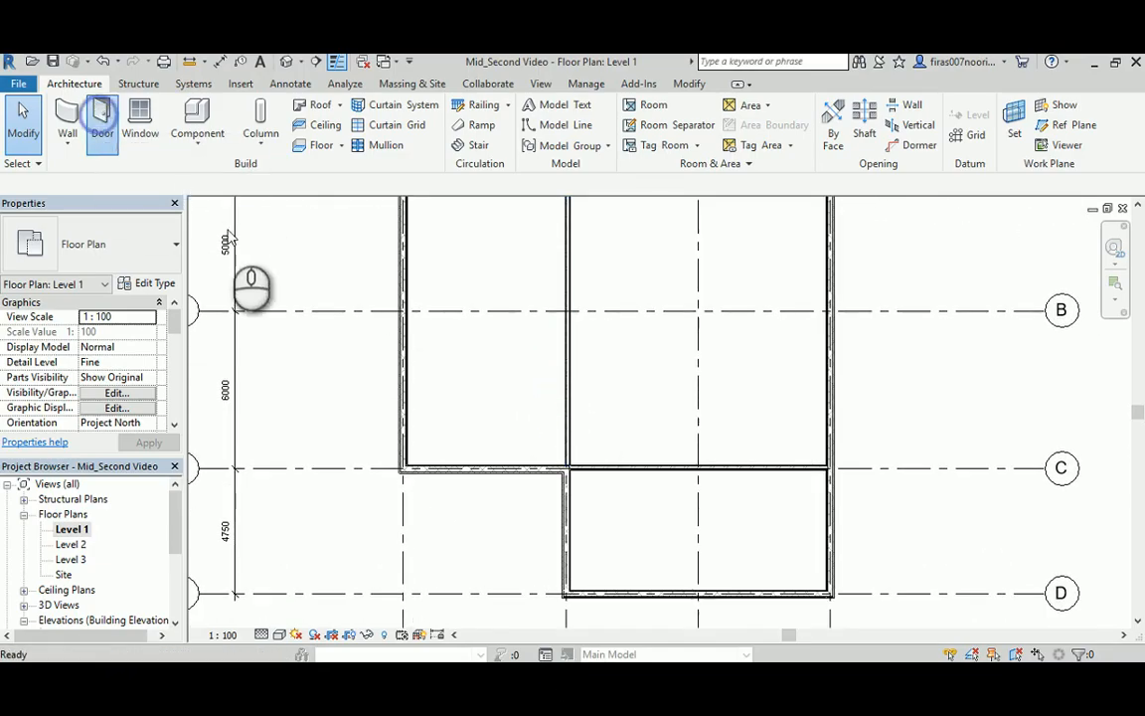
{"action": "left_click", "coordinate": [101, 118]}
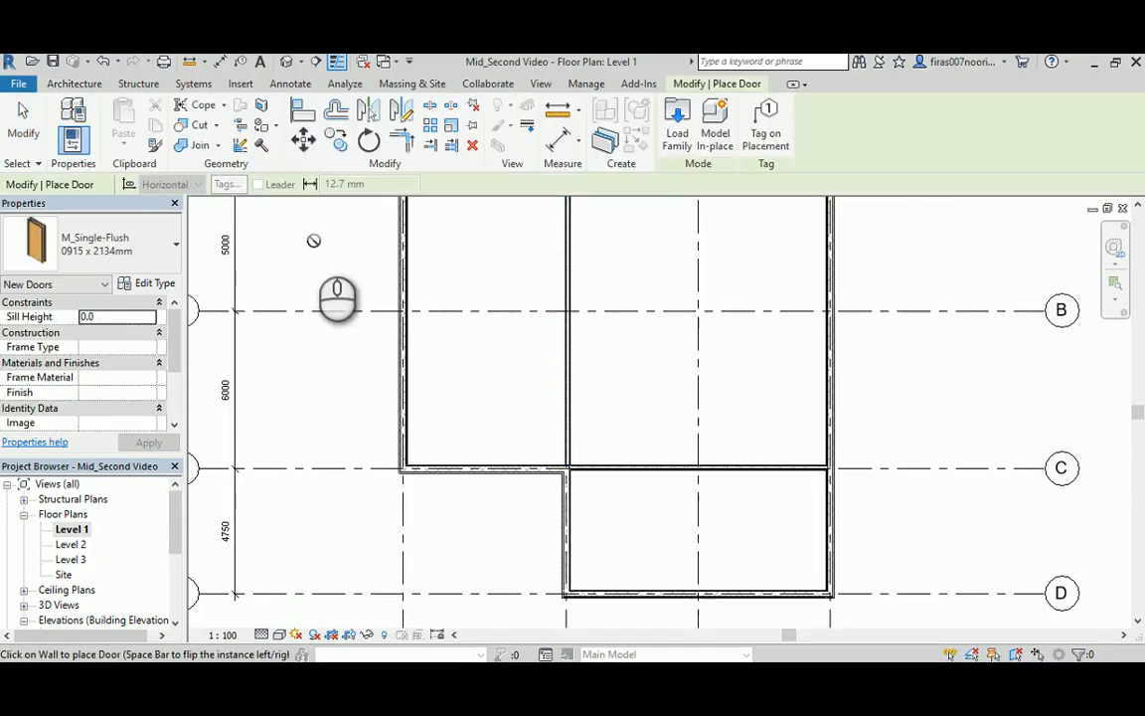
{"action": "left_click", "coordinate": [156, 254]}
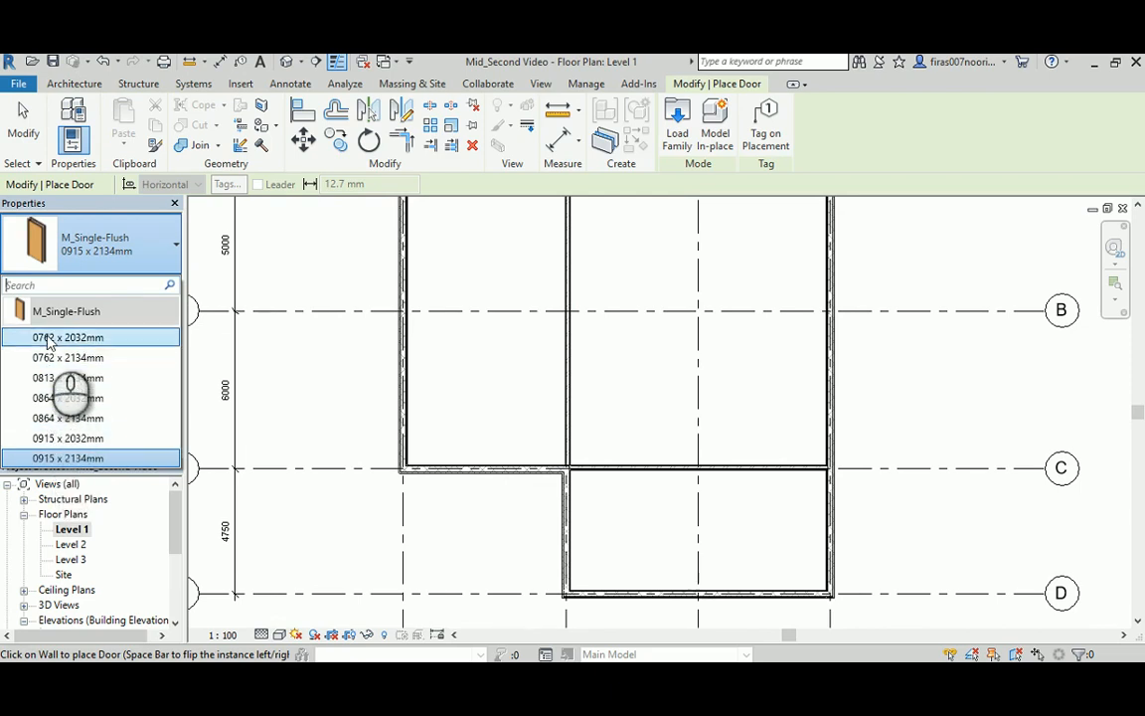
{"action": "left_click", "coordinate": [248, 232]}
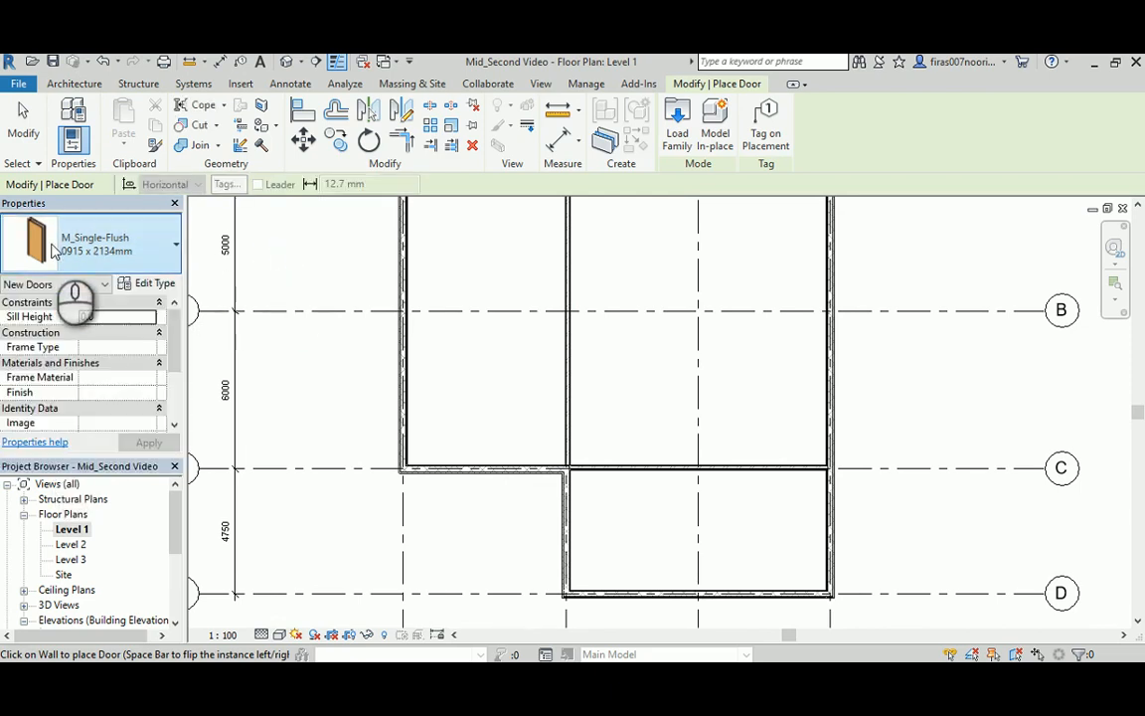
{"action": "left_click", "coordinate": [149, 283]}
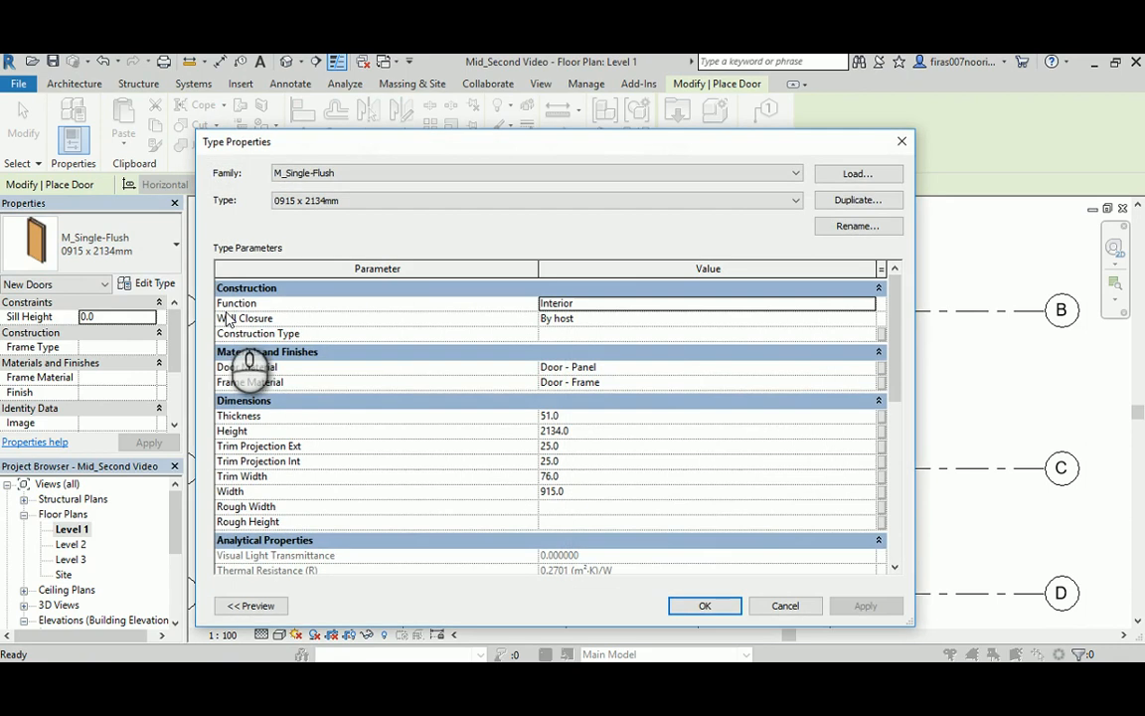
{"action": "left_click", "coordinate": [857, 200]}
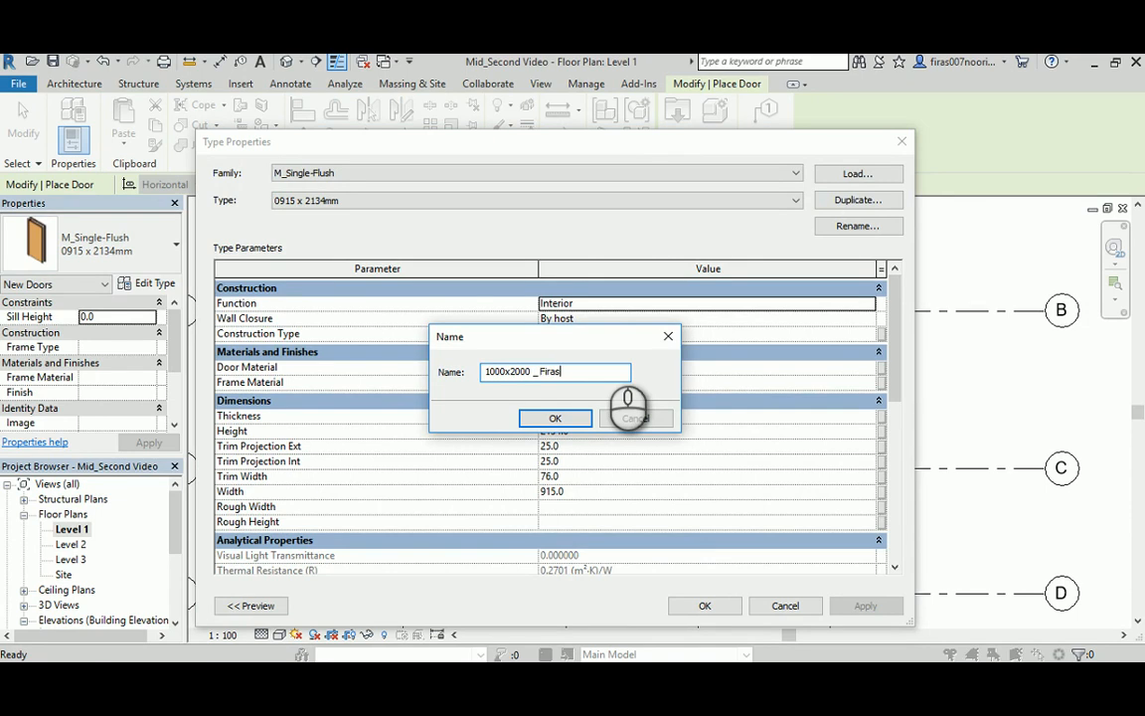
{"action": "left_click", "coordinate": [553, 417]}
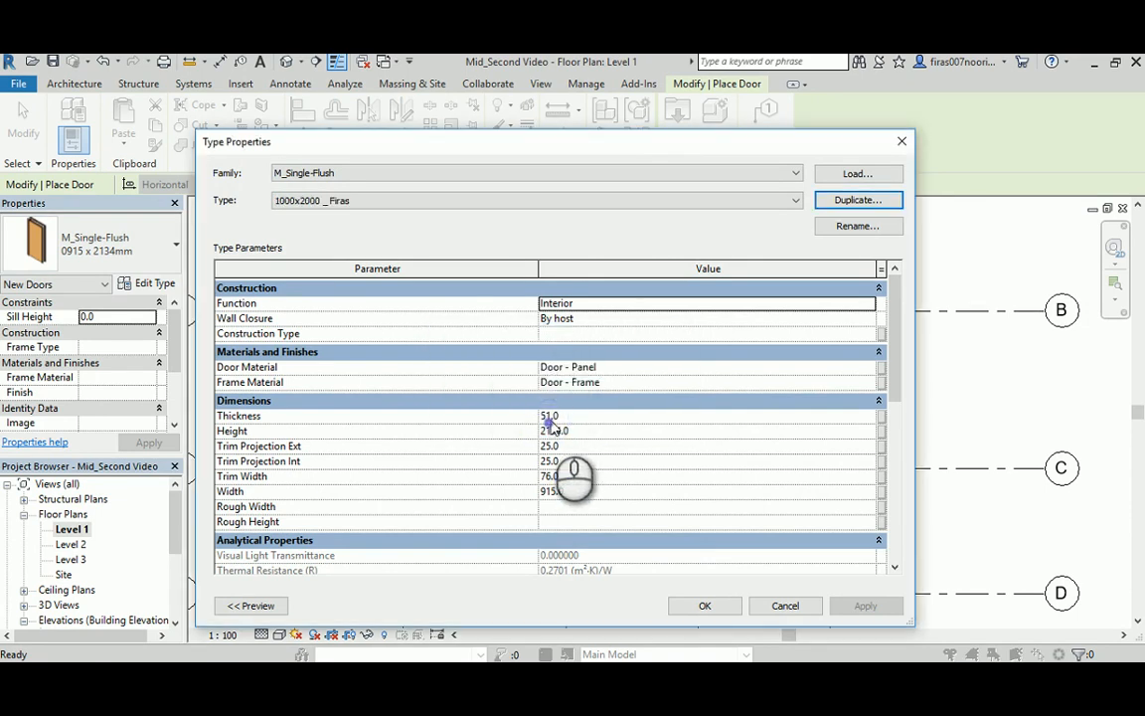
- Set the new single door type's height to 2200 and its width to 1000
{"action": "left_click", "coordinate": [596, 438]}
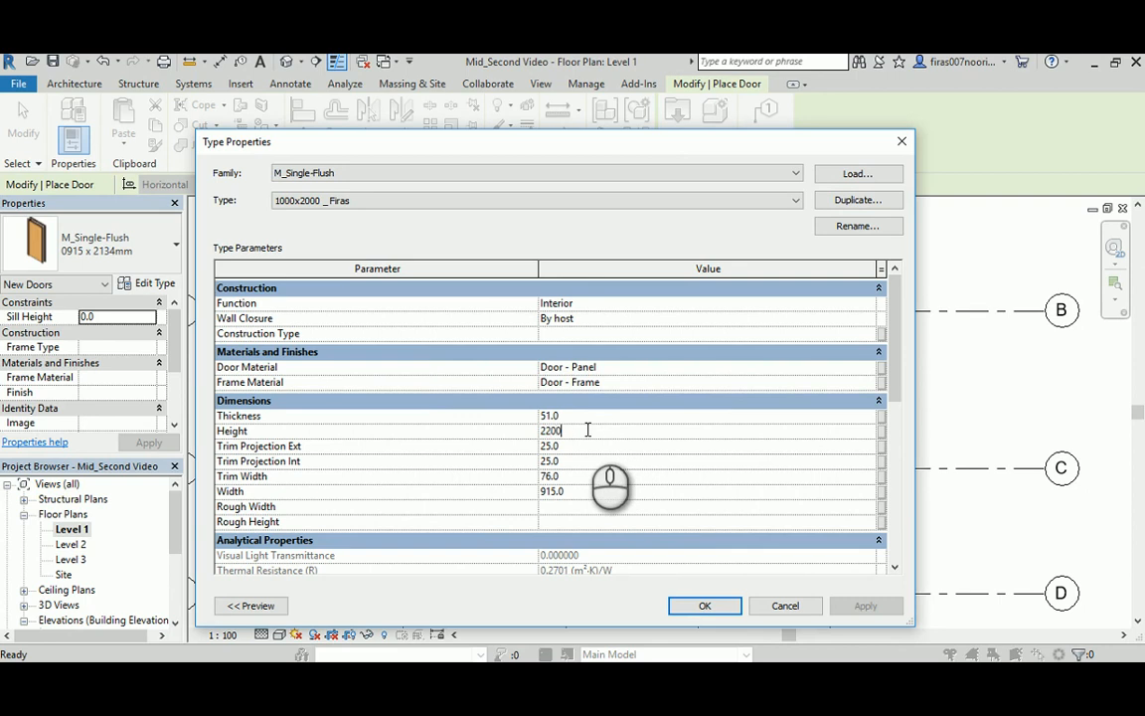
{"action": "left_click", "coordinate": [605, 494]}
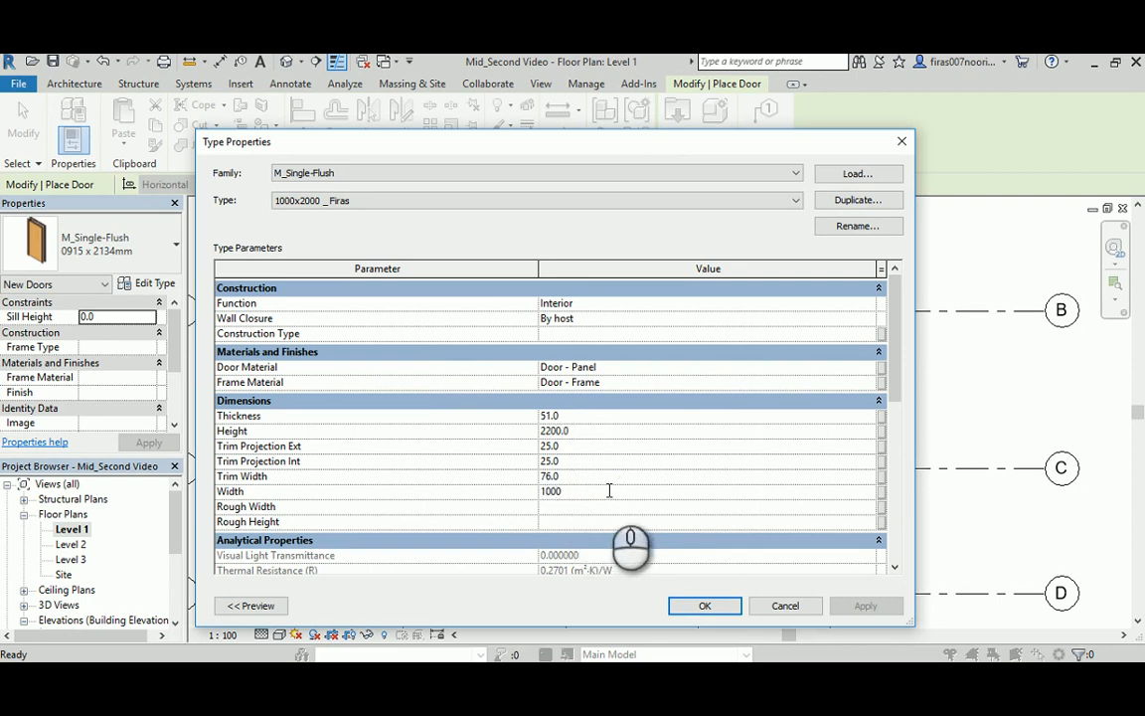
{"action": "left_click", "coordinate": [704, 606]}
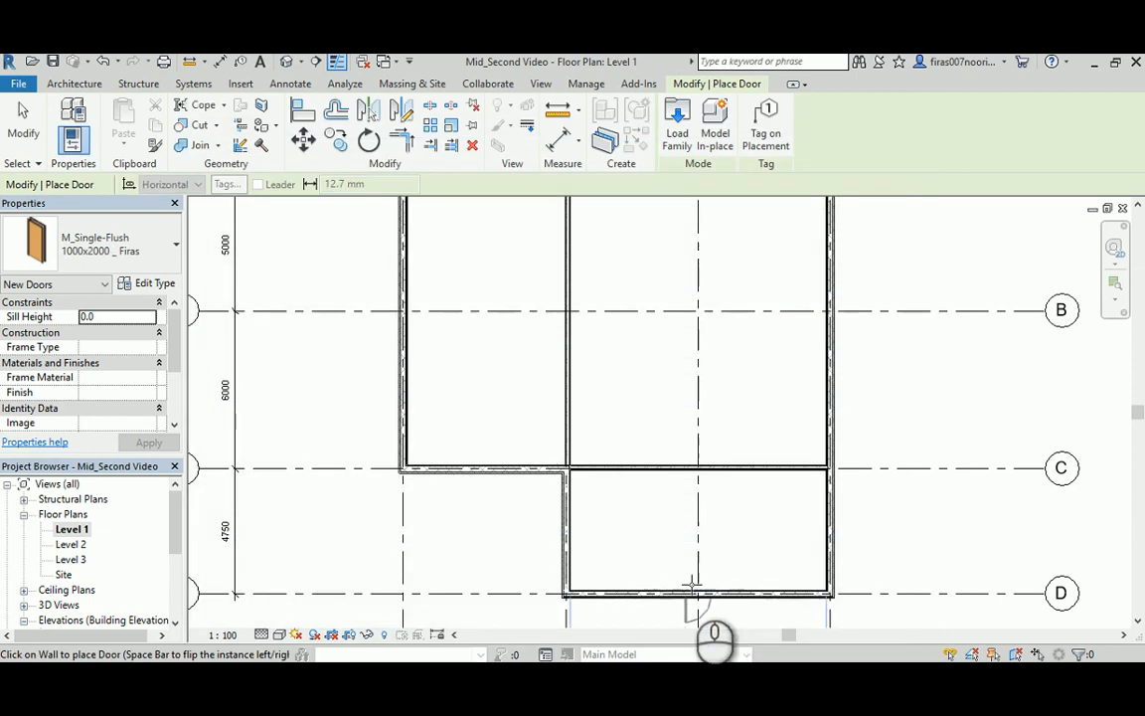
- Following the reference drawing, place single doors in the grid 2 wall, 1000 mm from the grid A wall, and in the grid C wall near grid 4
{"action": "middle_click_drag", "start_coordinate": [578, 355], "coordinate": [583, 425]}
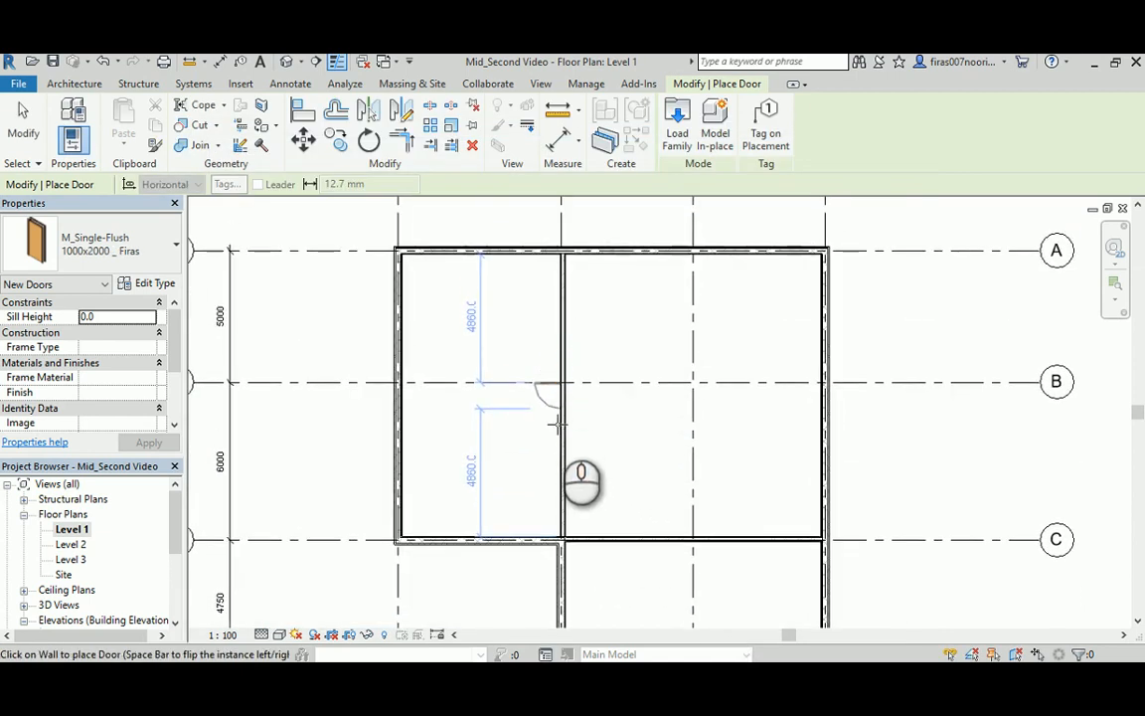
{"action": "left_click", "coordinate": [612, 673]}
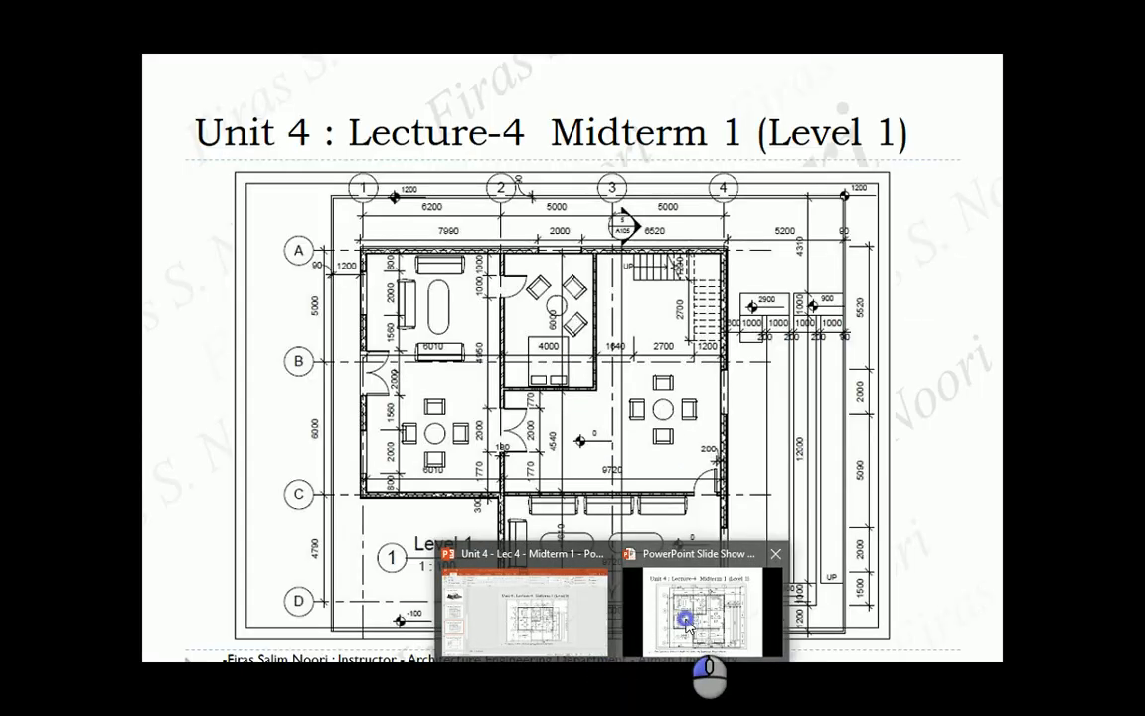
{"action": "left_click", "coordinate": [685, 628]}
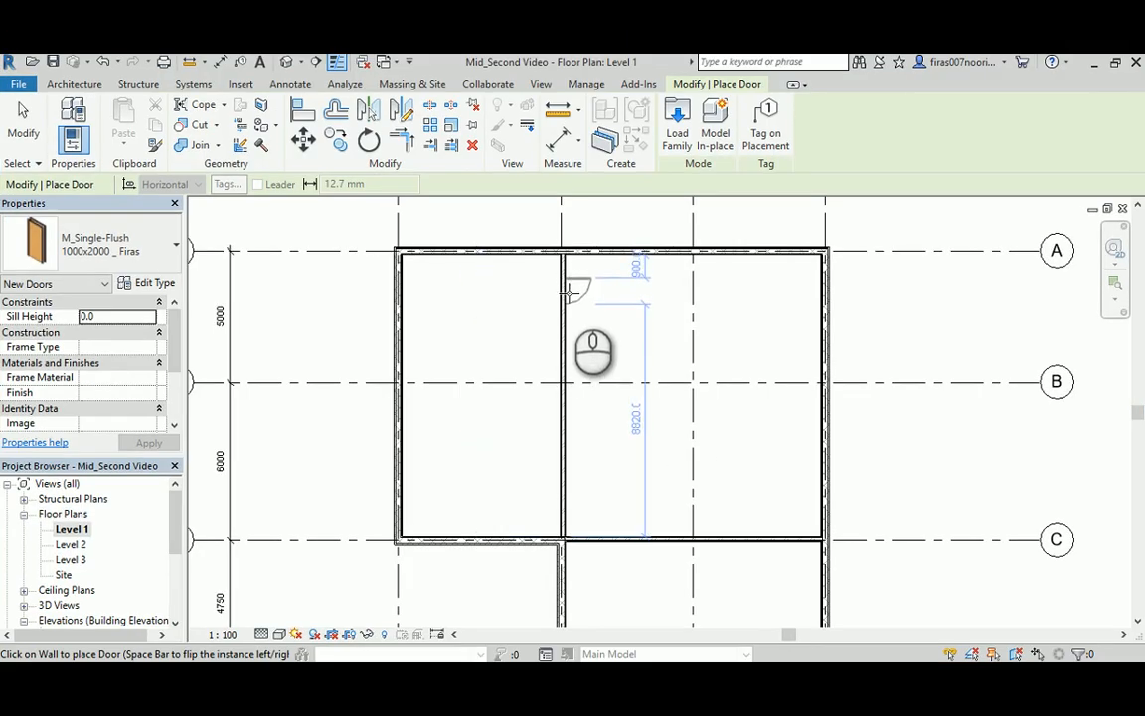
{"action": "scroll", "coordinate": [799, 543], "scroll_direction": "up", "scroll_amount": 1}
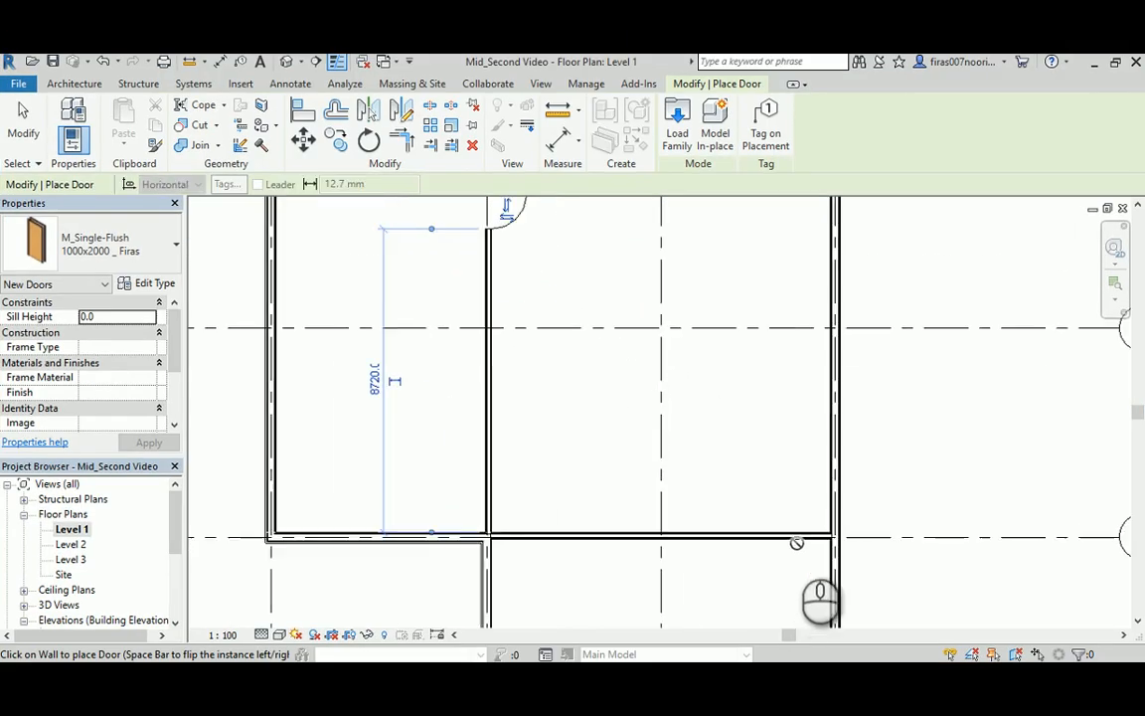
{"action": "left_click", "coordinate": [807, 532]}
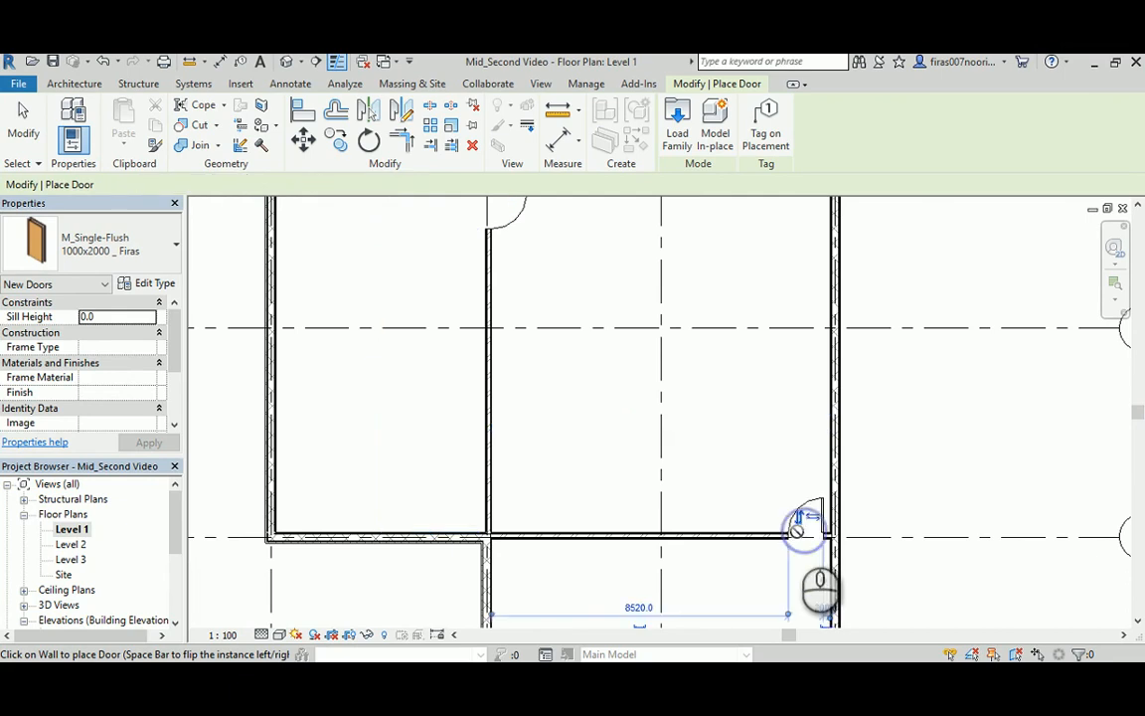
{"action": "key", "text": "Escape"}
{"action": "key", "text": "Escape"}
- Check the temporary dimensions that locate the single door in the interior wall on grid 2
{"action": "scroll", "coordinate": [728, 453], "scroll_direction": "down", "scroll_amount": 2}
{"action": "middle_click_drag", "start_coordinate": [653, 370], "coordinate": [599, 428]}
{"action": "scroll", "coordinate": [617, 447], "scroll_direction": "up", "scroll_amount": 1}
{"action": "left_click", "coordinate": [502, 247]}
{"action": "scroll", "coordinate": [494, 211], "scroll_direction": "up", "scroll_amount": 2}
{"action": "scroll", "coordinate": [412, 228], "scroll_direction": "up", "scroll_amount": 1}
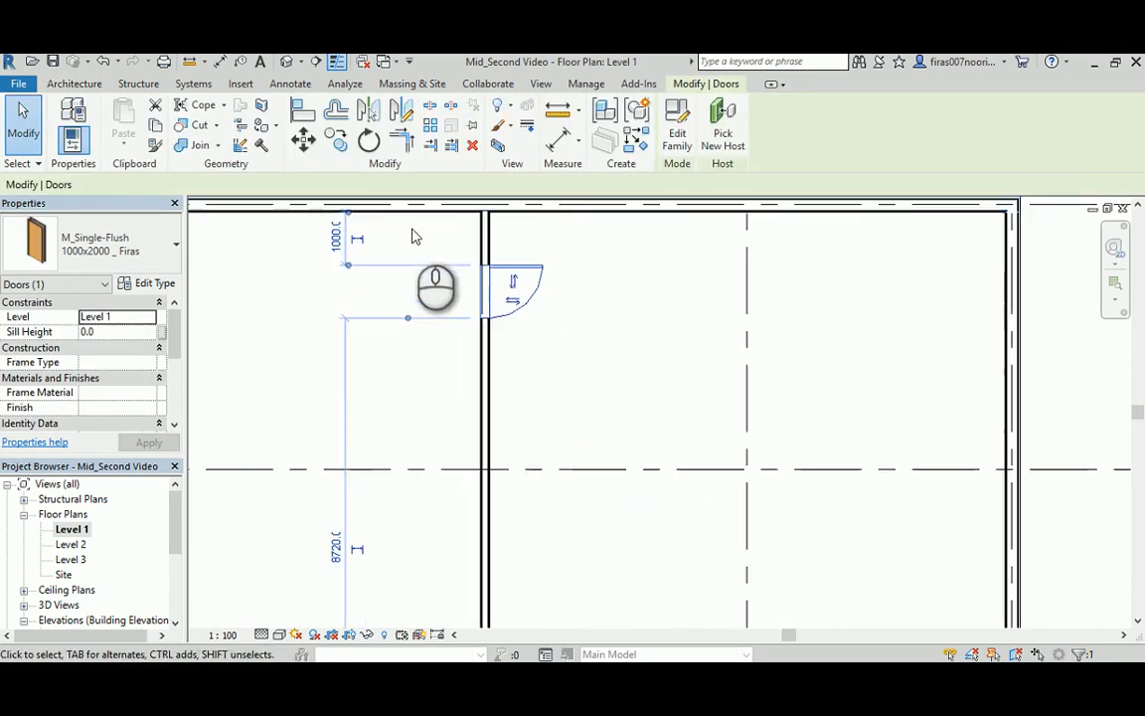
{"action": "middle_click_drag", "start_coordinate": [412, 230], "coordinate": [412, 259]}
{"action": "scroll", "coordinate": [358, 265], "scroll_direction": "down", "scroll_amount": 2}
{"action": "left_click", "coordinate": [632, 519]}
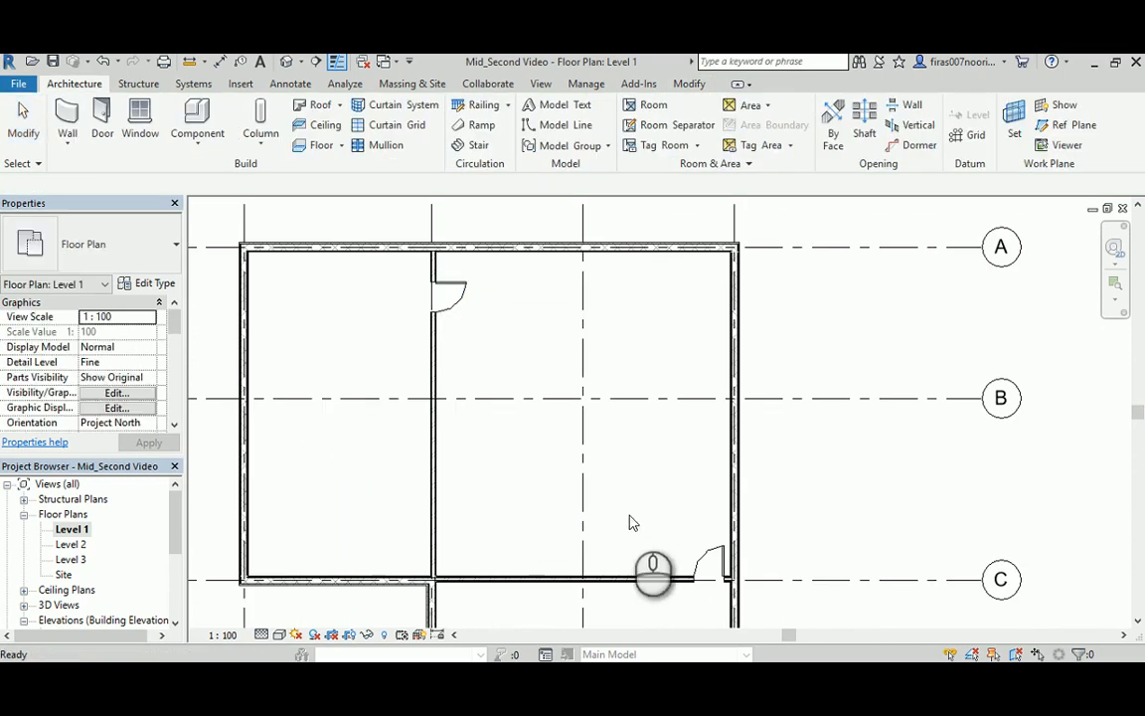
{"action": "left_click", "coordinate": [449, 290]}
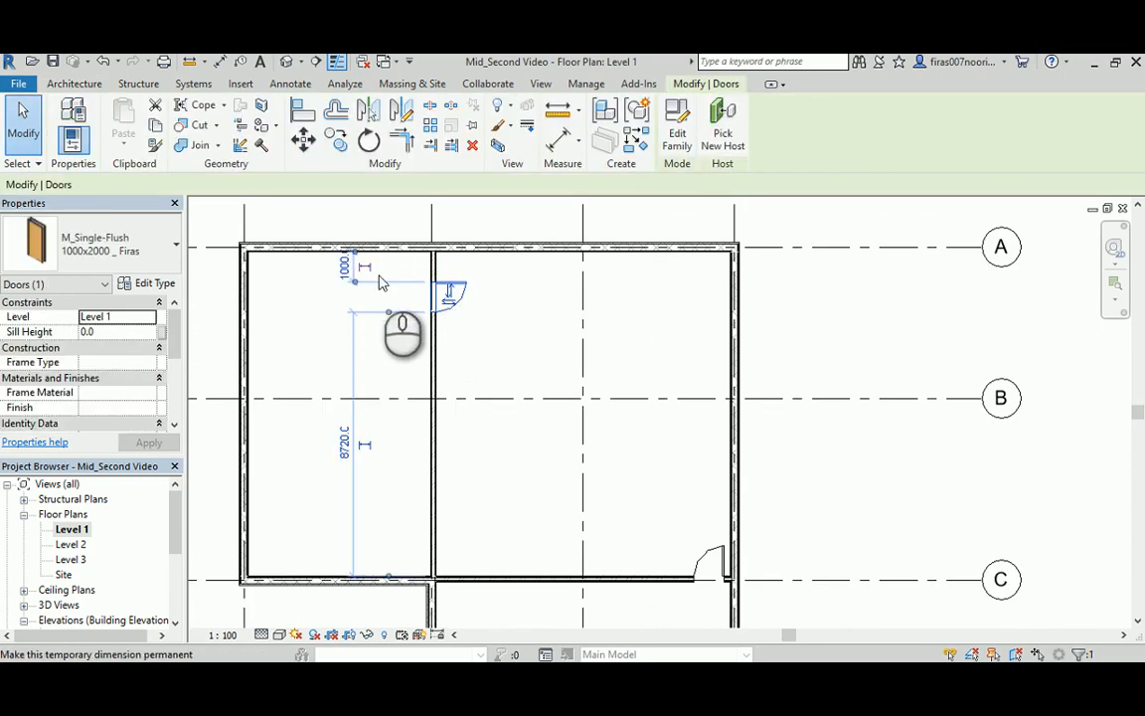
{"action": "left_click", "coordinate": [503, 366]}
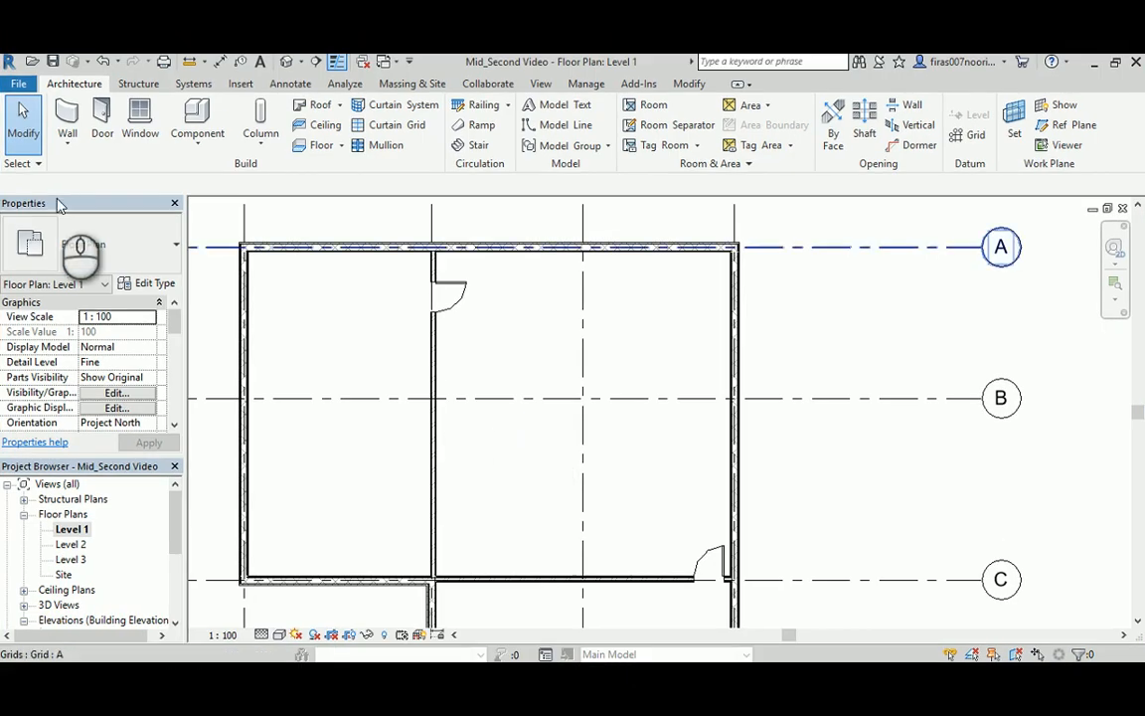
- Restart door placement, check the available door types, and browse to the US Metric Doors folder for loading a family
{"action": "left_click", "coordinate": [106, 117]}
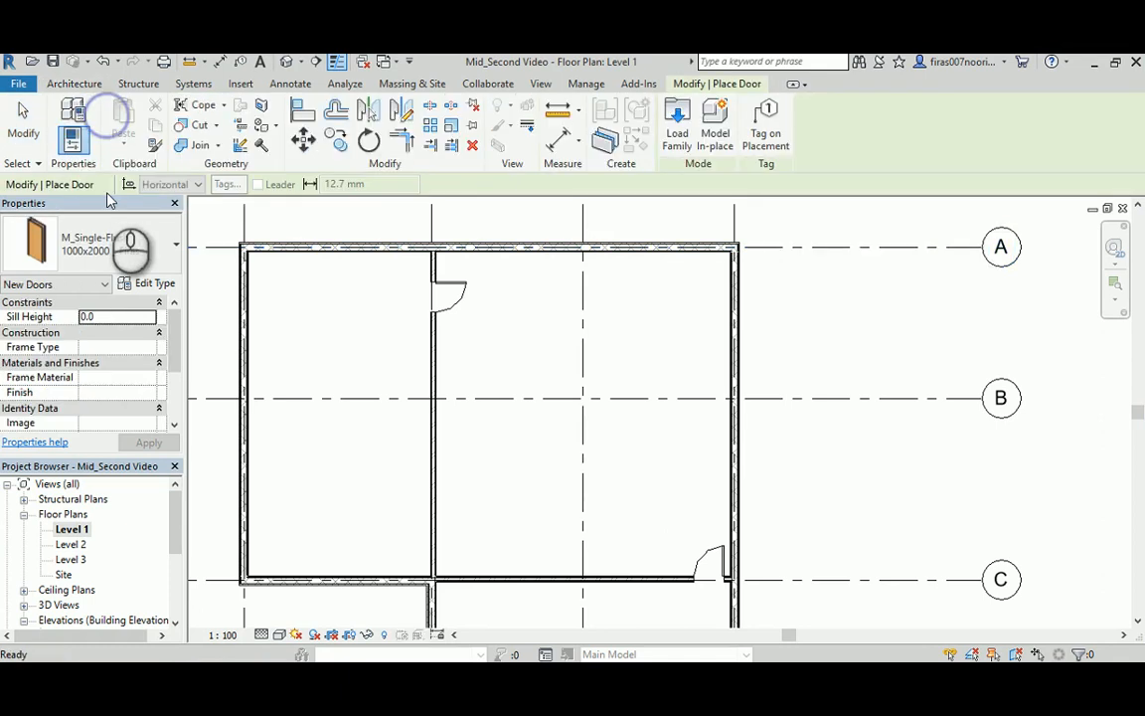
{"action": "left_click", "coordinate": [135, 238]}
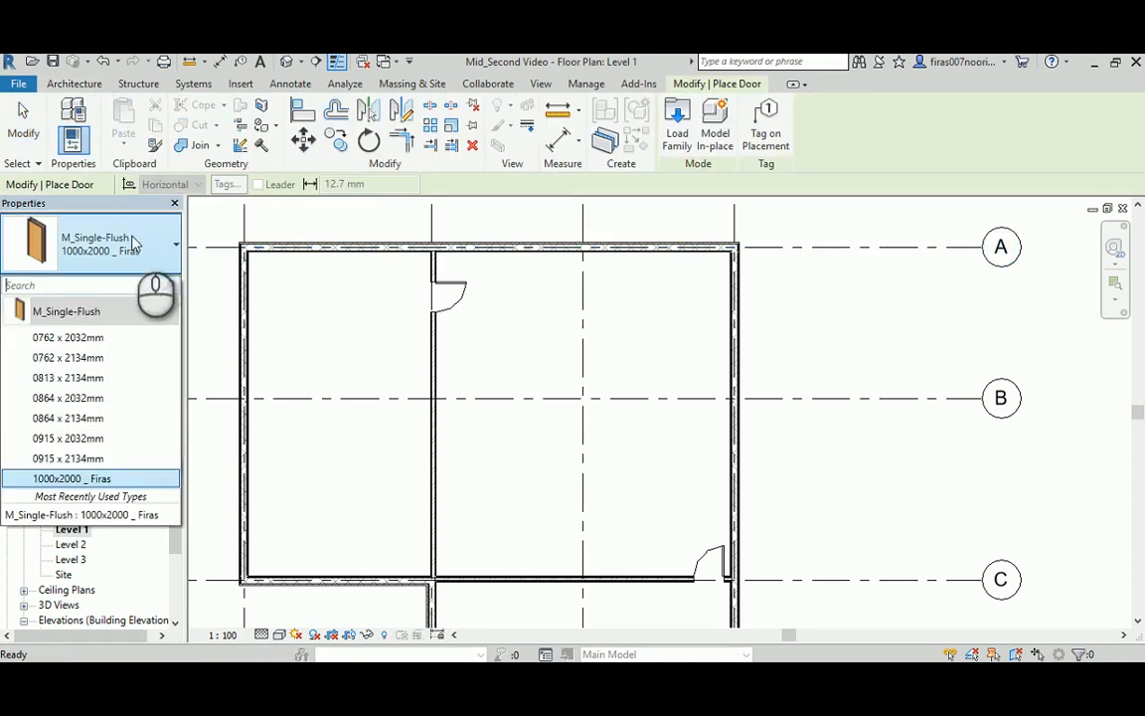
{"action": "left_click", "coordinate": [872, 149]}
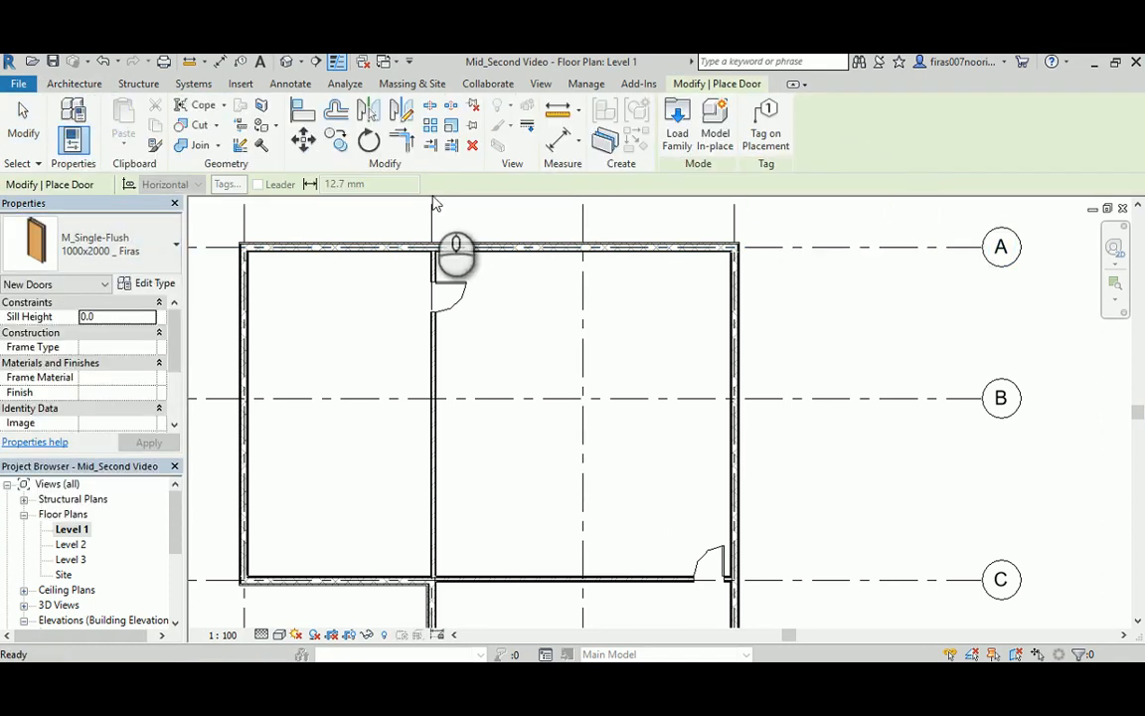
{"action": "left_click", "coordinate": [677, 135]}
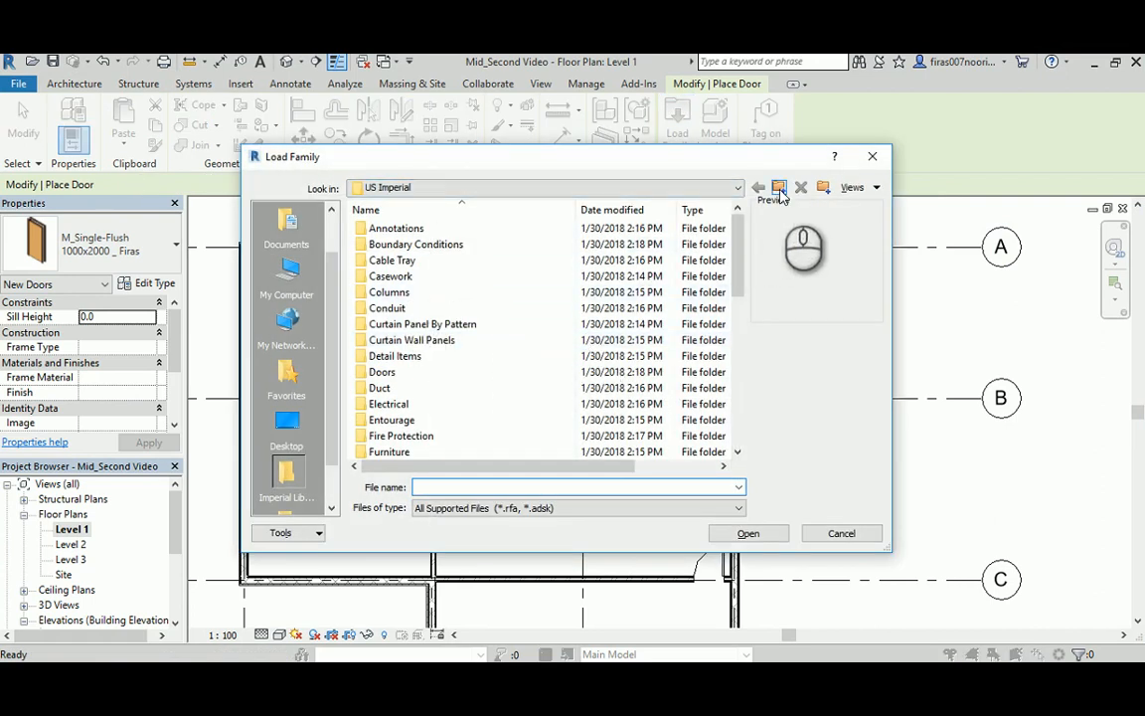
{"action": "left_click", "coordinate": [778, 187]}
{"action": "double_click", "coordinate": [413, 260]}
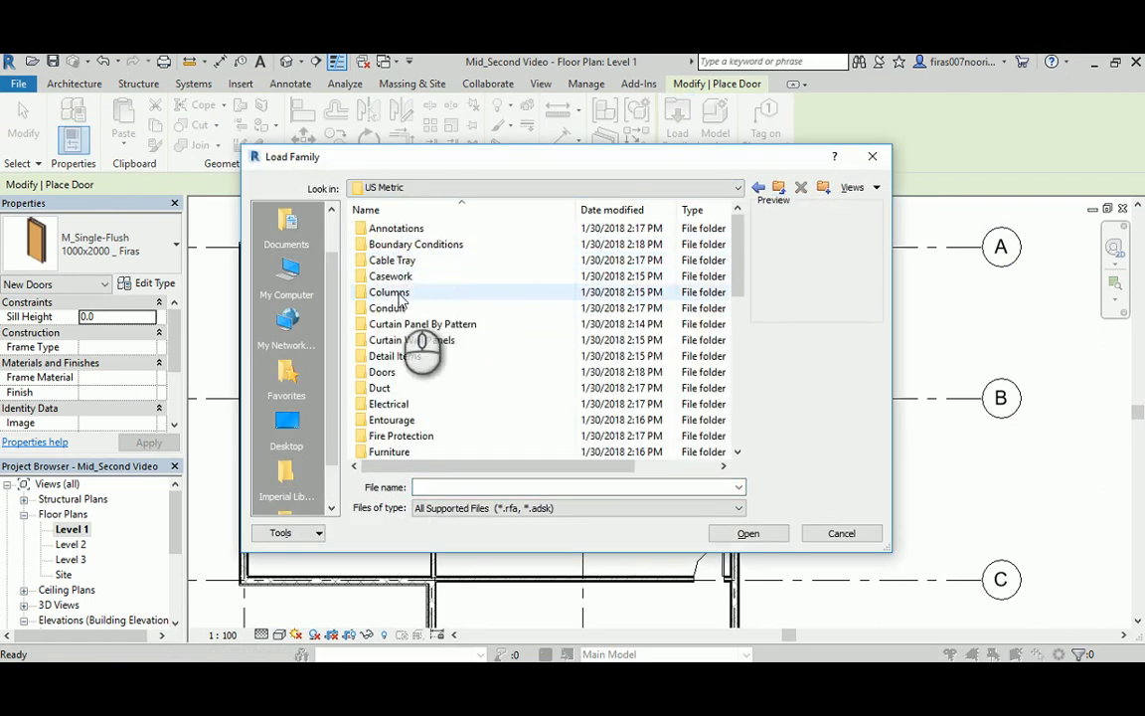
{"action": "double_click", "coordinate": [386, 371]}
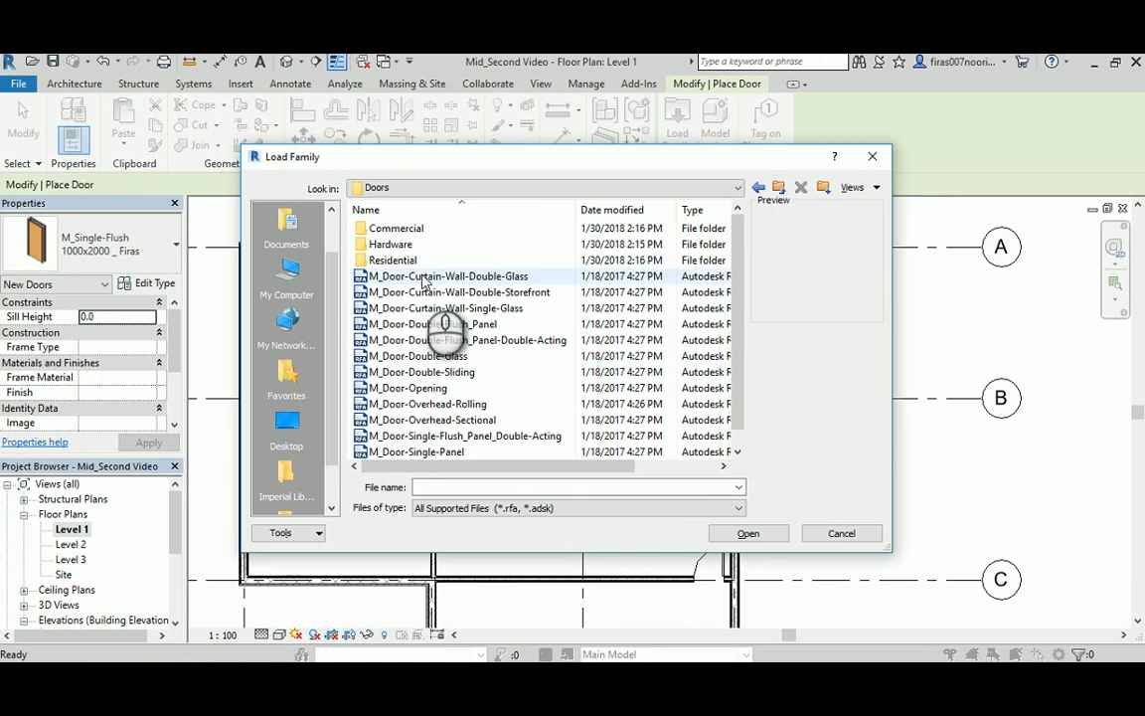
- Preview the door families, load M_Door-Double-Glass with its 1800 x 2100 type, and switch to the Midterm 1 (Level 1) reference drawing
{"action": "left_click", "coordinate": [425, 277]}
{"action": "key", "text": "Down"}
{"action": "key", "text": "Down"}
{"action": "key", "text": "Down"}
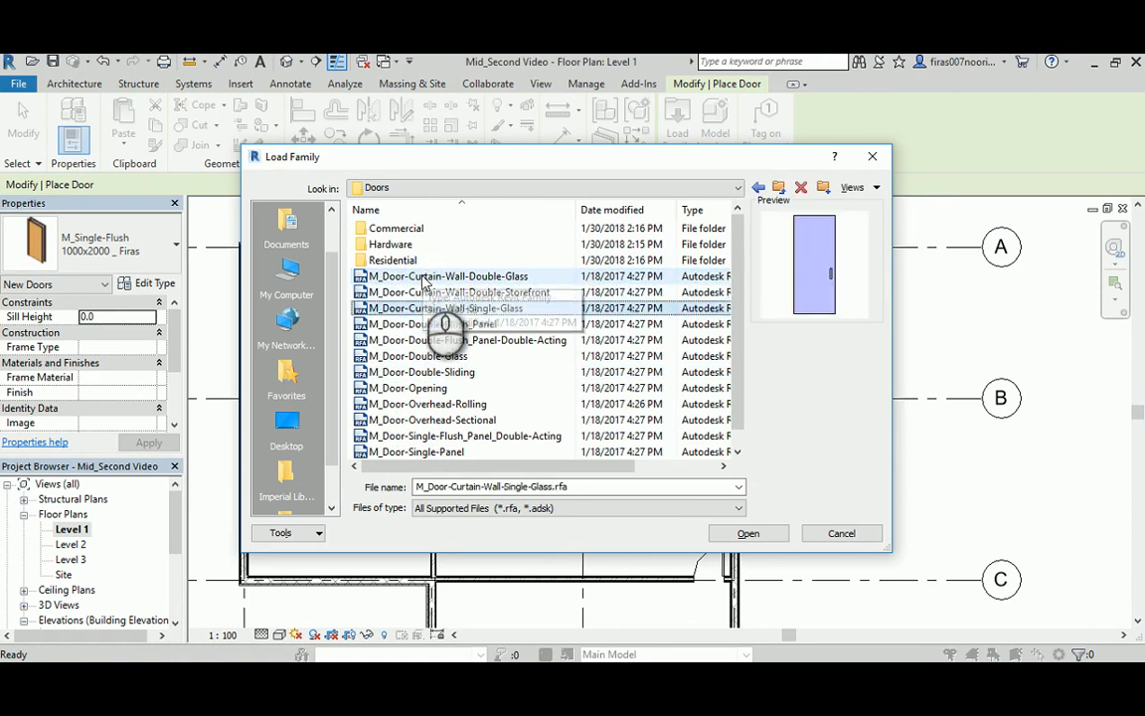
{"action": "key", "text": "Up"}
{"action": "left_click", "coordinate": [427, 322]}
{"action": "left_click", "coordinate": [428, 356]}
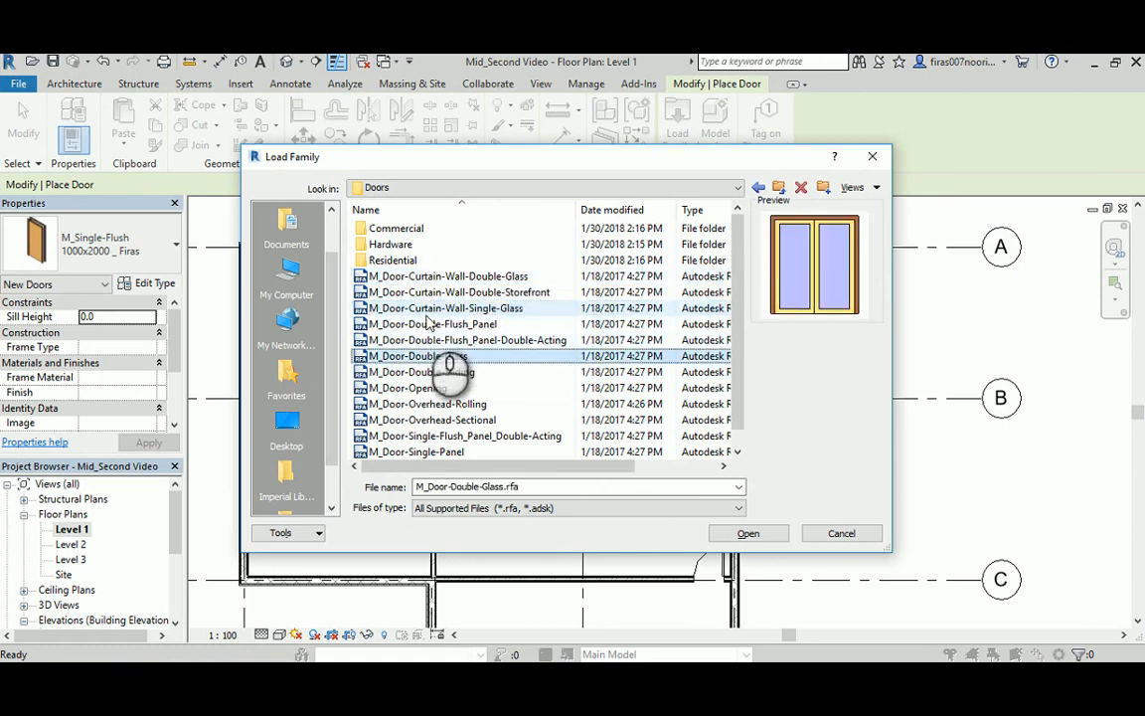
{"action": "double_click", "coordinate": [428, 358]}
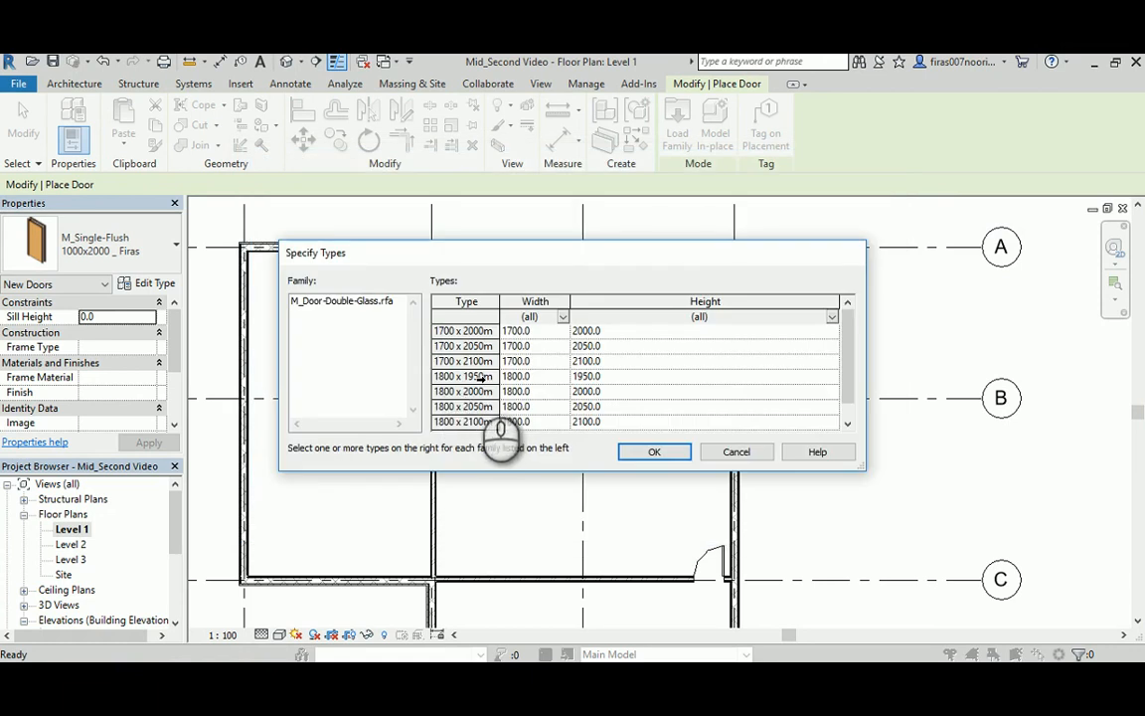
{"action": "left_click", "coordinate": [466, 407]}
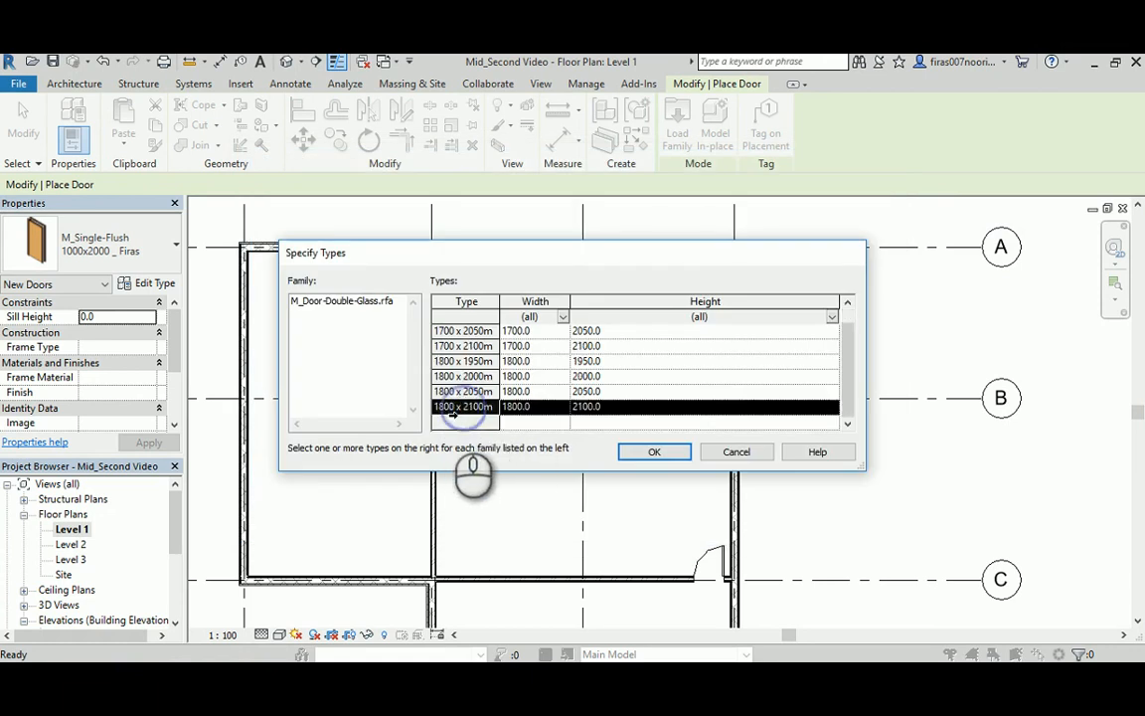
{"action": "left_click", "coordinate": [653, 453]}
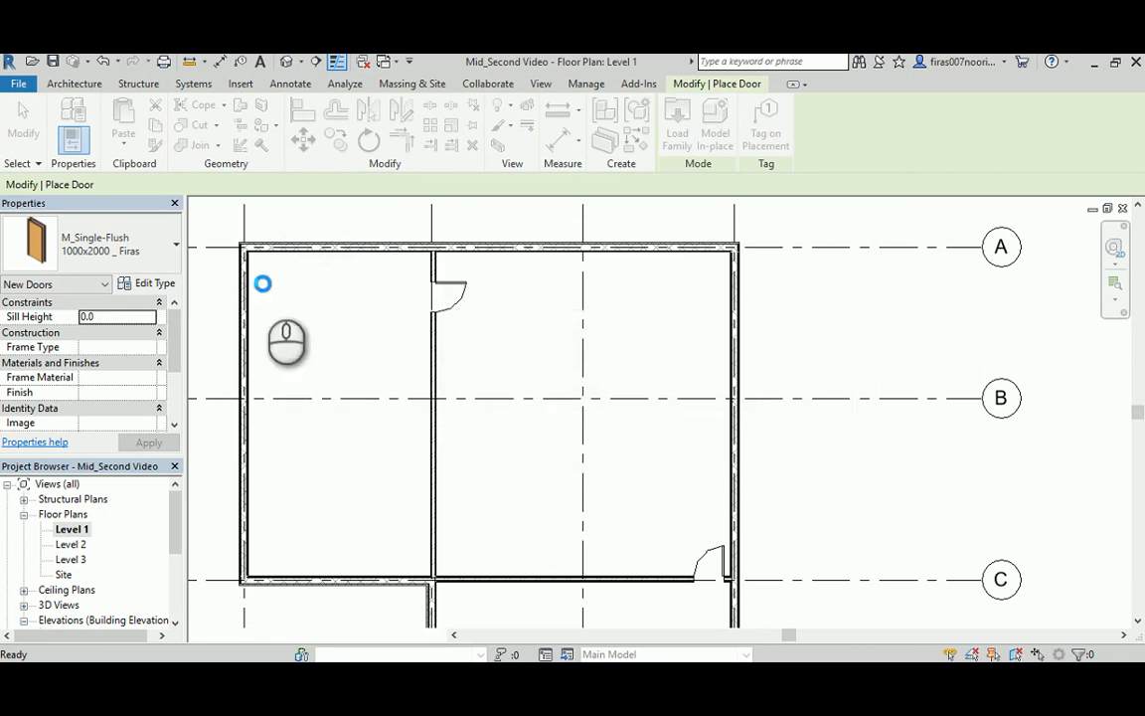
{"action": "key", "text": "alt+Tab"}
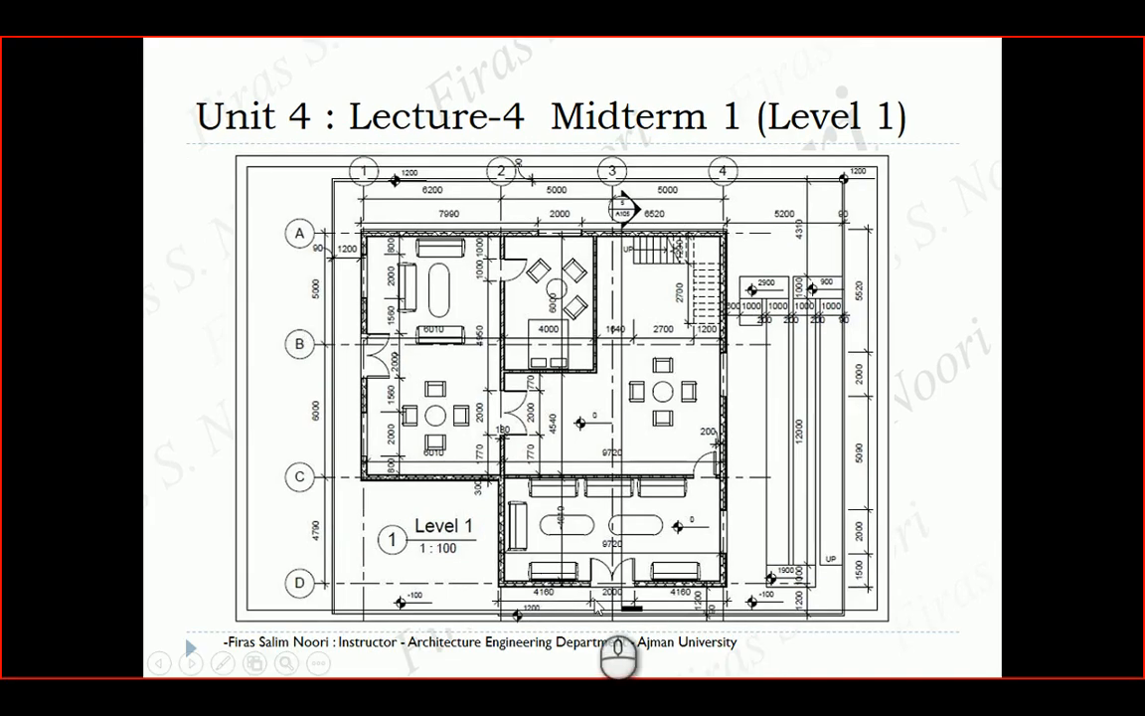
- Return to Revit and duplicate the M_Door-Double-Glass type under a 2000 x 2200mm name ending in the author's first name
{"action": "key", "text": "alt+Tab"}
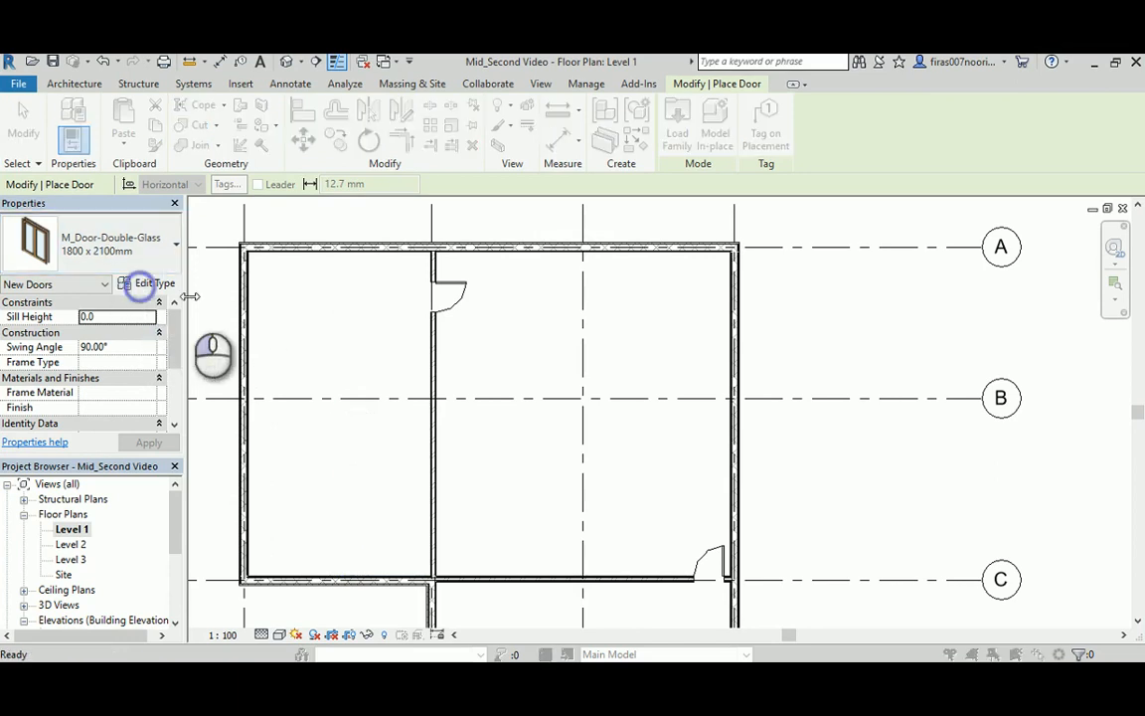
{"action": "left_click", "coordinate": [154, 283]}
{"action": "left_click", "coordinate": [847, 200]}
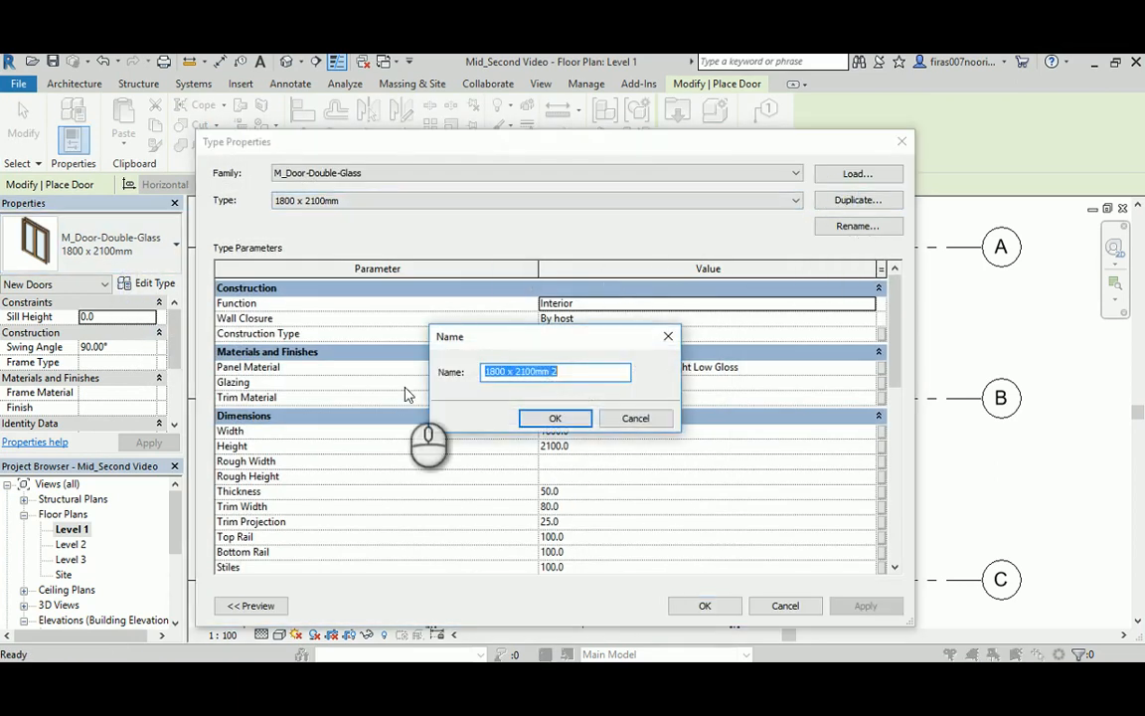
{"action": "left_click_drag", "start_coordinate": [497, 376], "coordinate": [477, 383]}
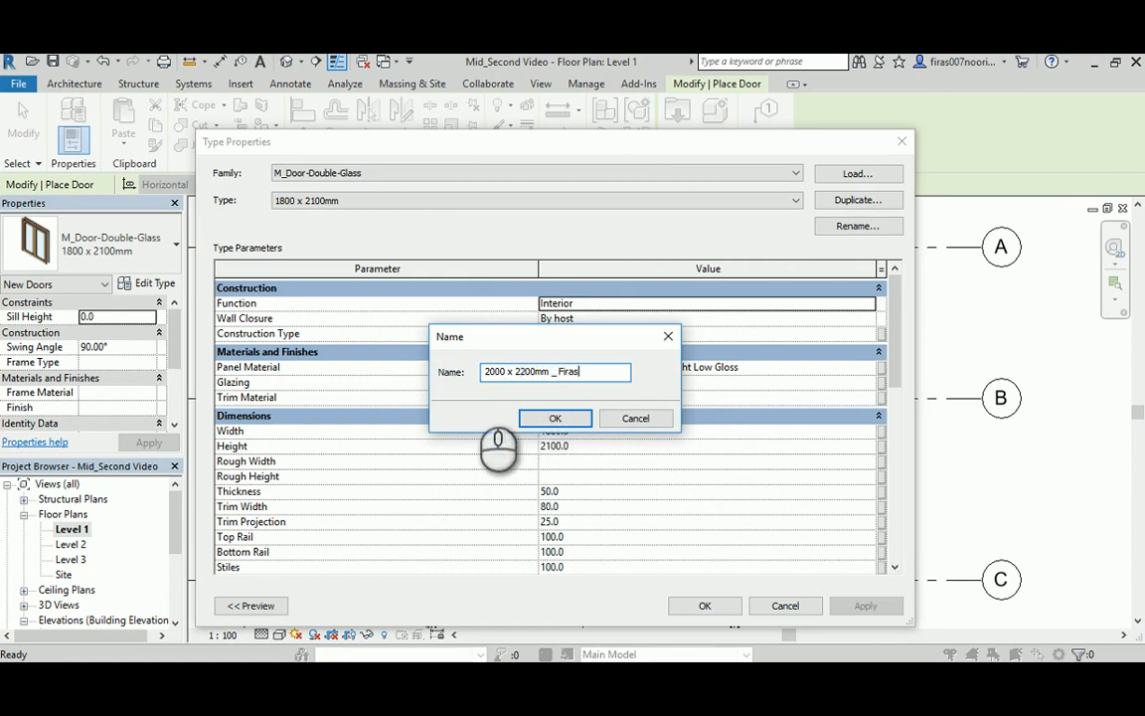
{"action": "left_click", "coordinate": [549, 418]}
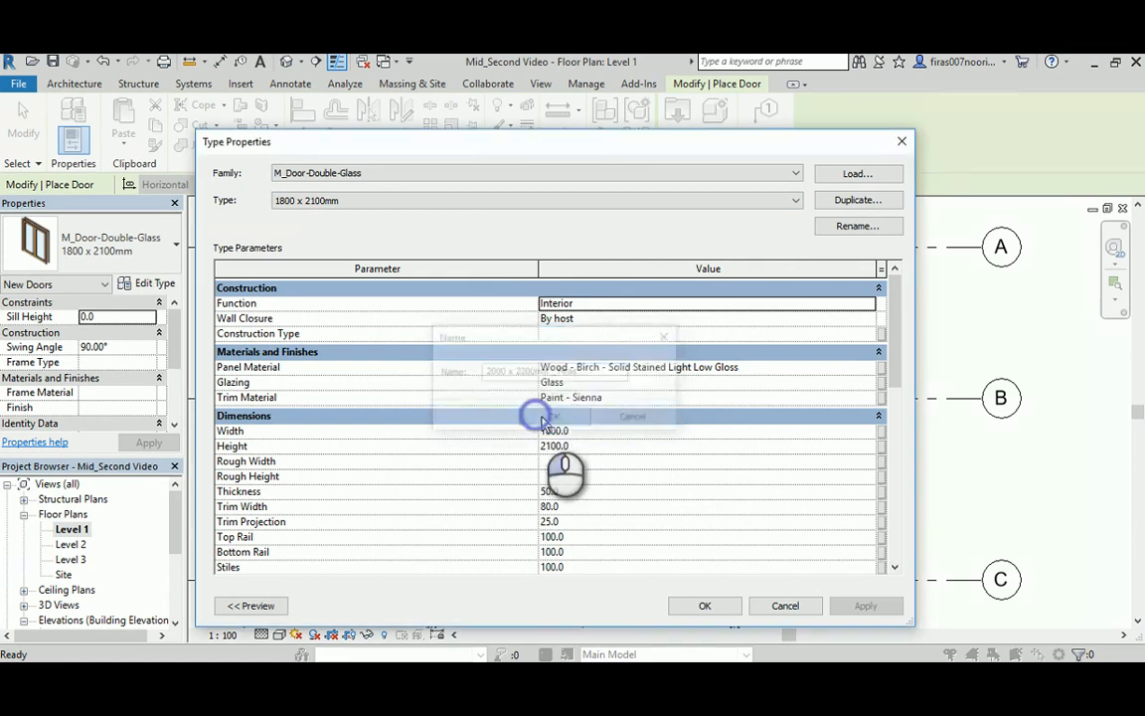
- Set the new double-door type's height to 2200 mm and width to 2000 mm, and apply the type properties
{"action": "left_click", "coordinate": [589, 448]}
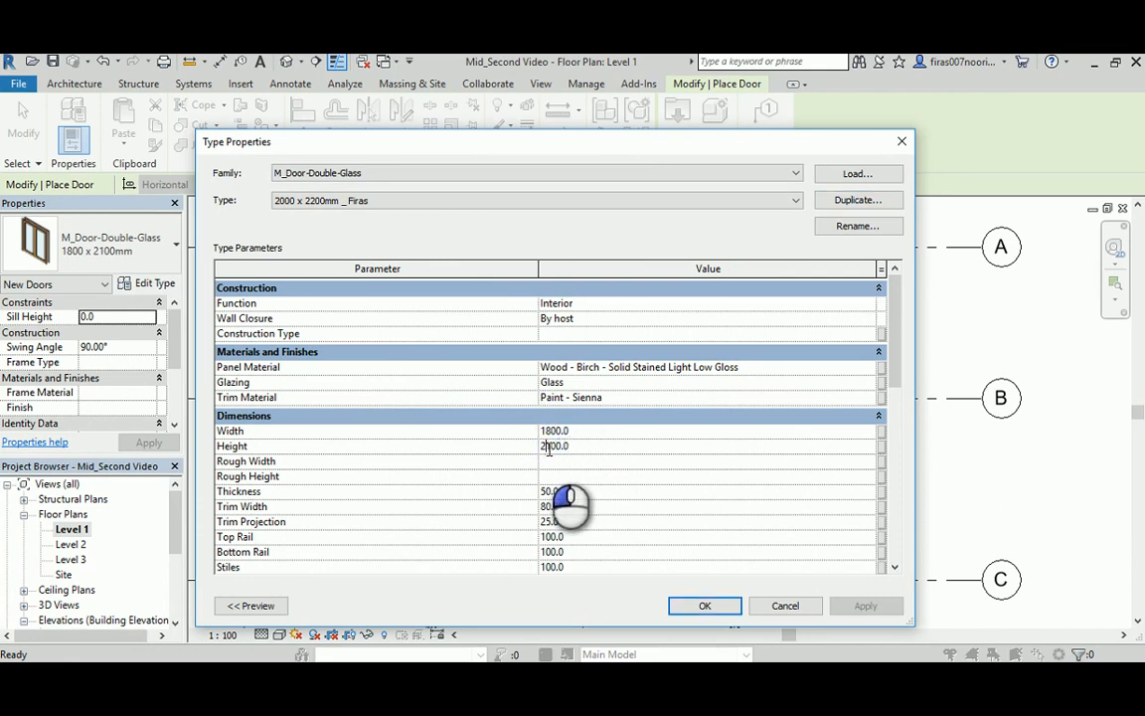
{"action": "type", "text": "2"}
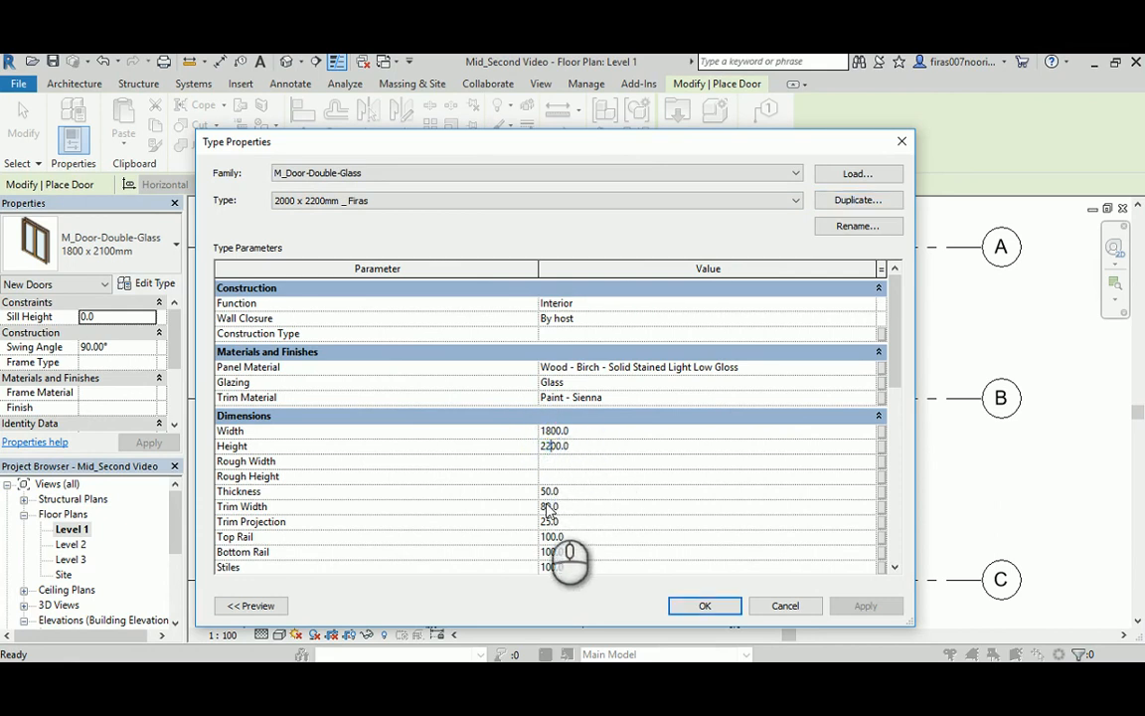
{"action": "left_click", "coordinate": [549, 430]}
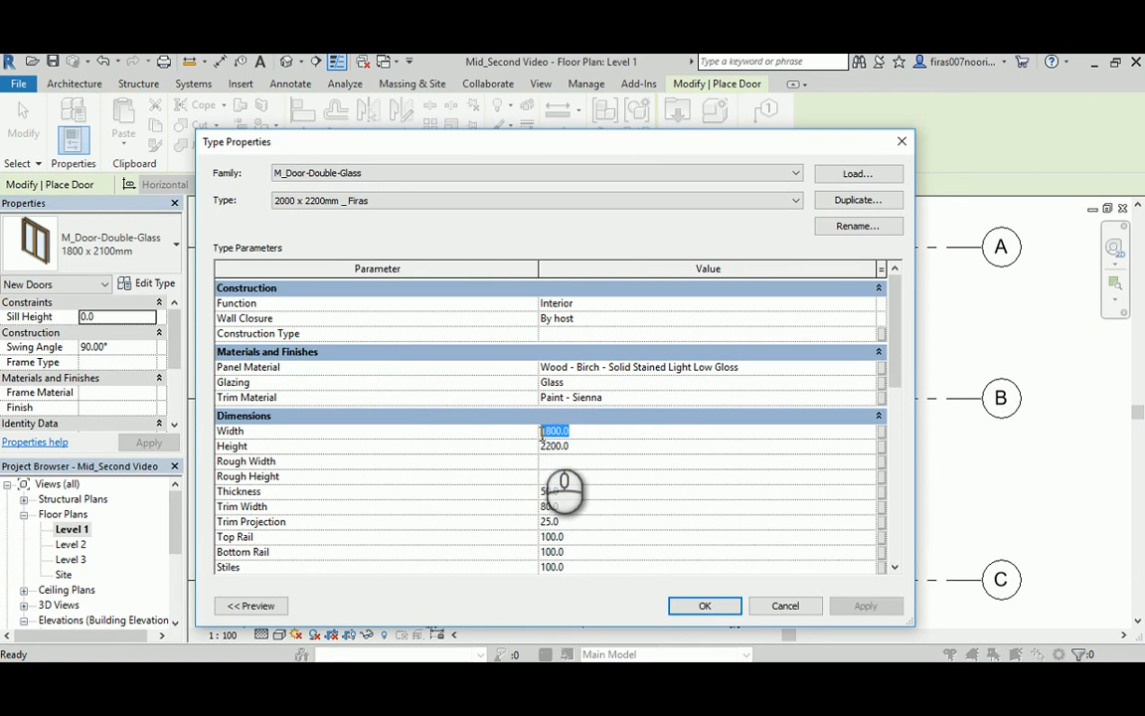
{"action": "left_click_drag", "start_coordinate": [550, 430], "coordinate": [528, 430]}
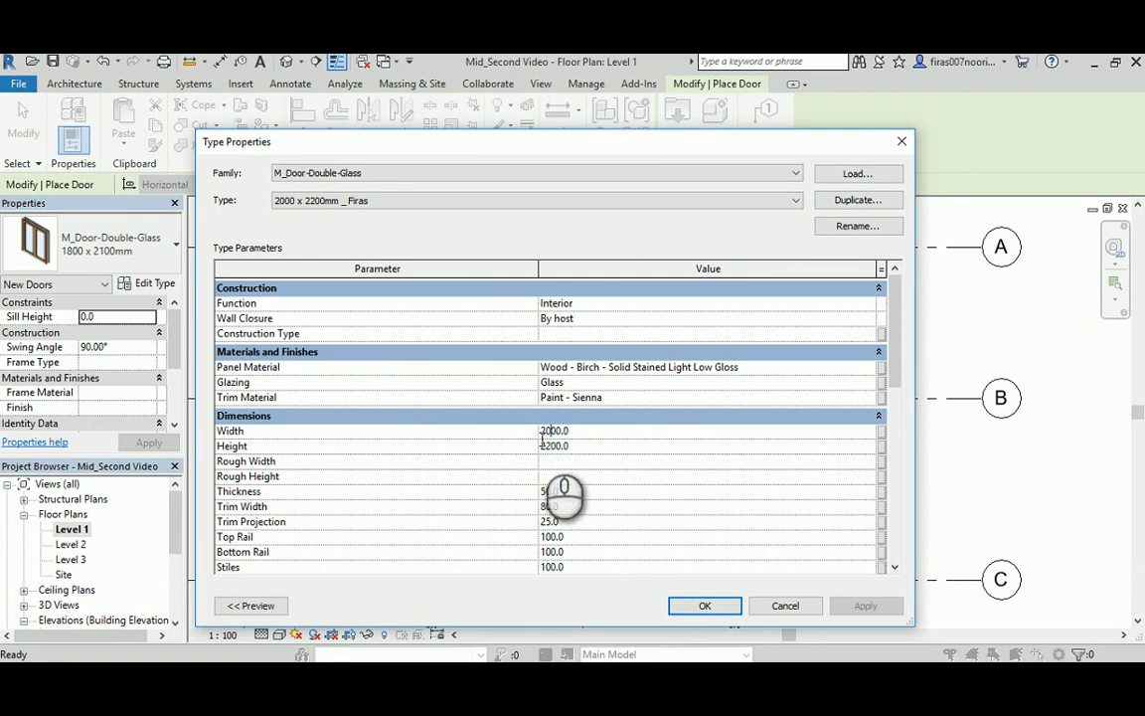
{"action": "left_click", "coordinate": [696, 606]}
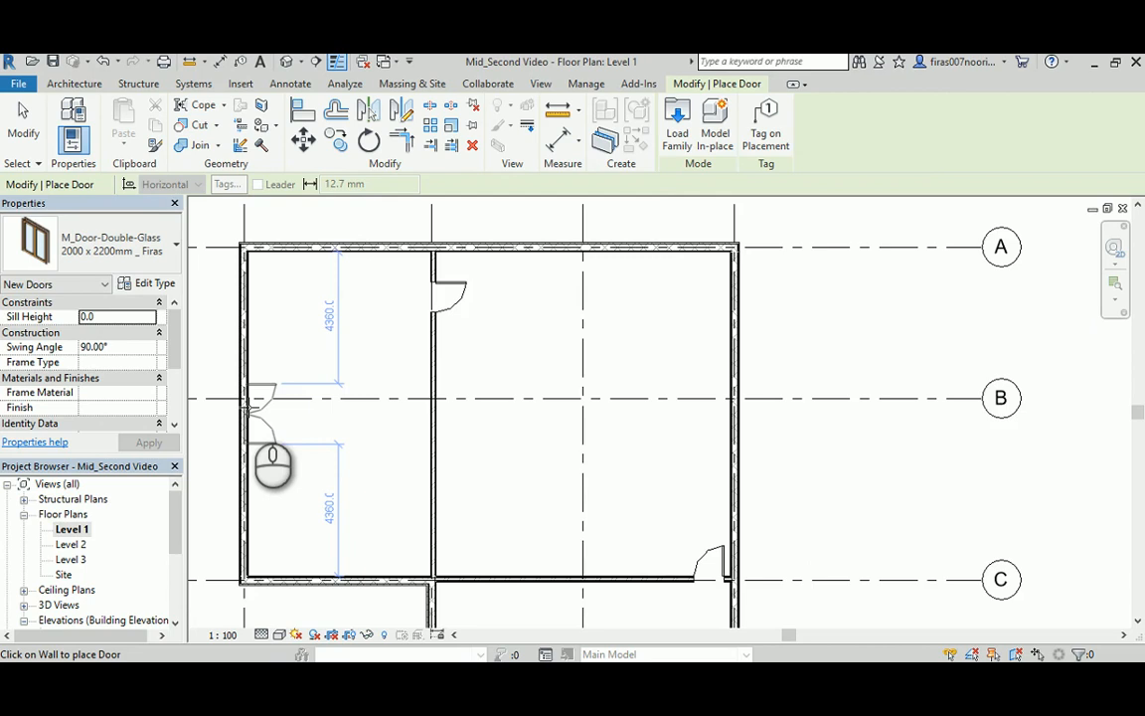
- Place double glass doors centred in the grid 1 wall between grids A and C, and in the grid D wall at grid 3
{"action": "middle_click_drag", "start_coordinate": [249, 407], "coordinate": [405, 376]}
{"action": "scroll", "coordinate": [454, 441], "scroll_direction": "up", "scroll_amount": 1}
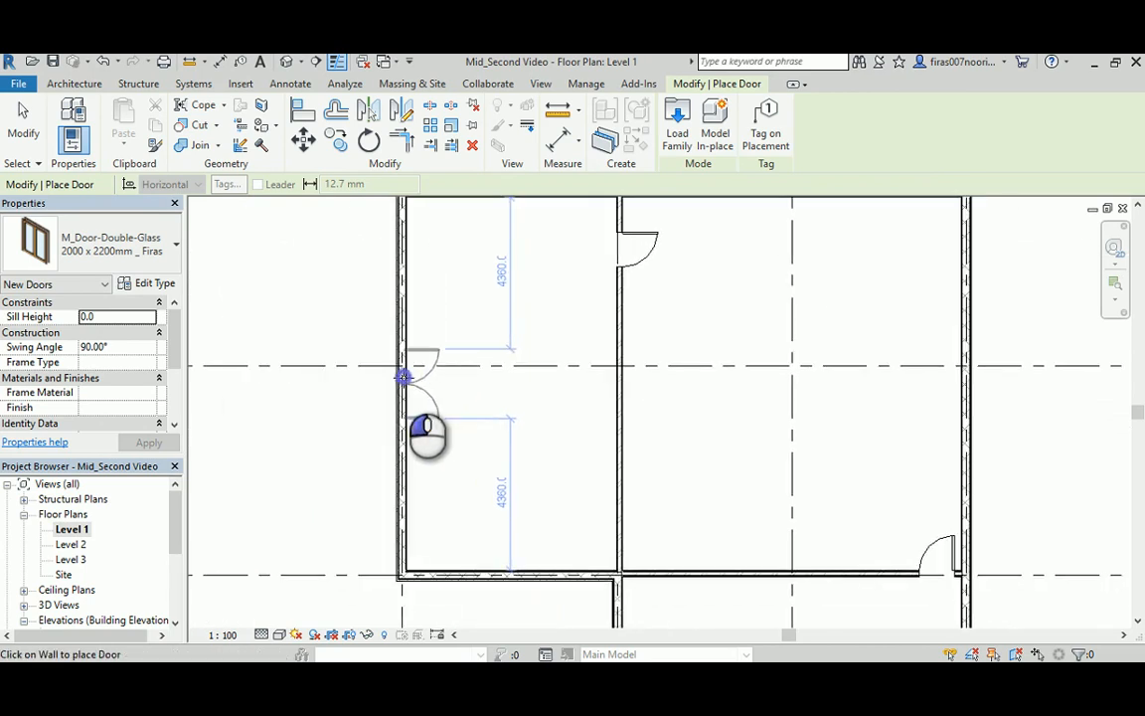
{"action": "left_click", "coordinate": [404, 376]}
{"action": "middle_click_drag", "start_coordinate": [588, 417], "coordinate": [547, 267]}
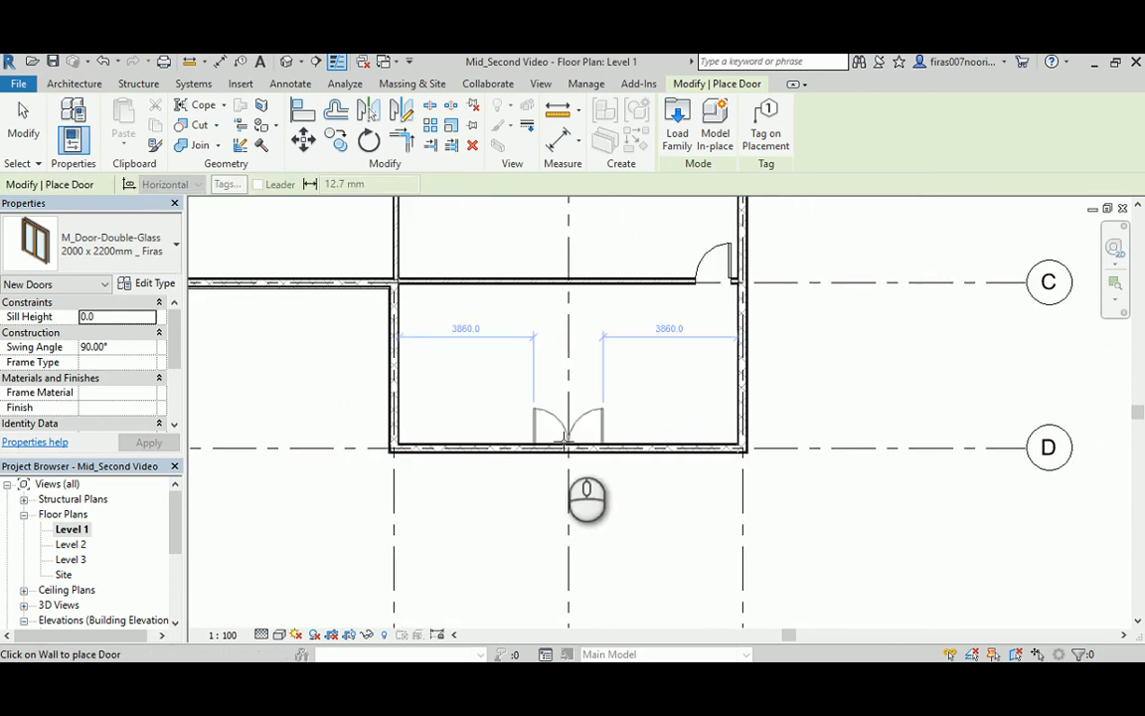
{"action": "left_click", "coordinate": [563, 440]}
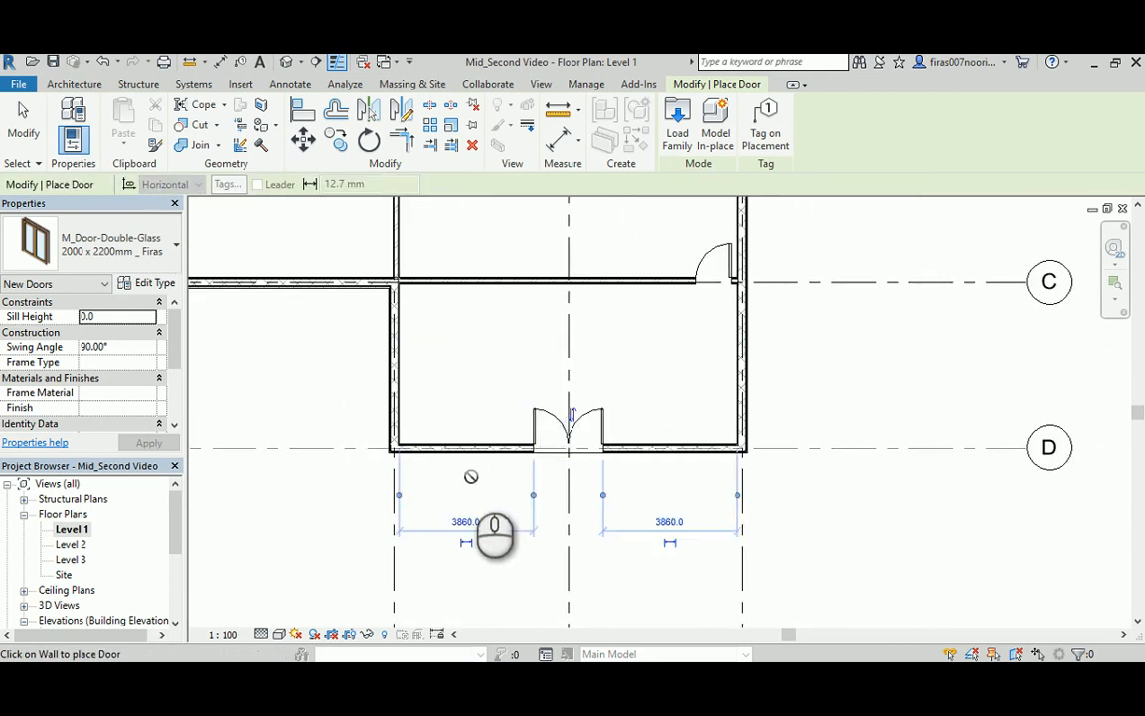
{"action": "key", "text": "Escape"}
{"action": "key", "text": "Escape"}
- Compare the Level 1 plan with the reference drawing, examining the small room's walls and the double door on grid 2
{"action": "middle_click_drag", "start_coordinate": [493, 348], "coordinate": [517, 446]}
{"action": "scroll", "coordinate": [517, 446], "scroll_direction": "down", "scroll_amount": 1}
{"action": "middle_click_drag", "start_coordinate": [469, 314], "coordinate": [557, 432]}
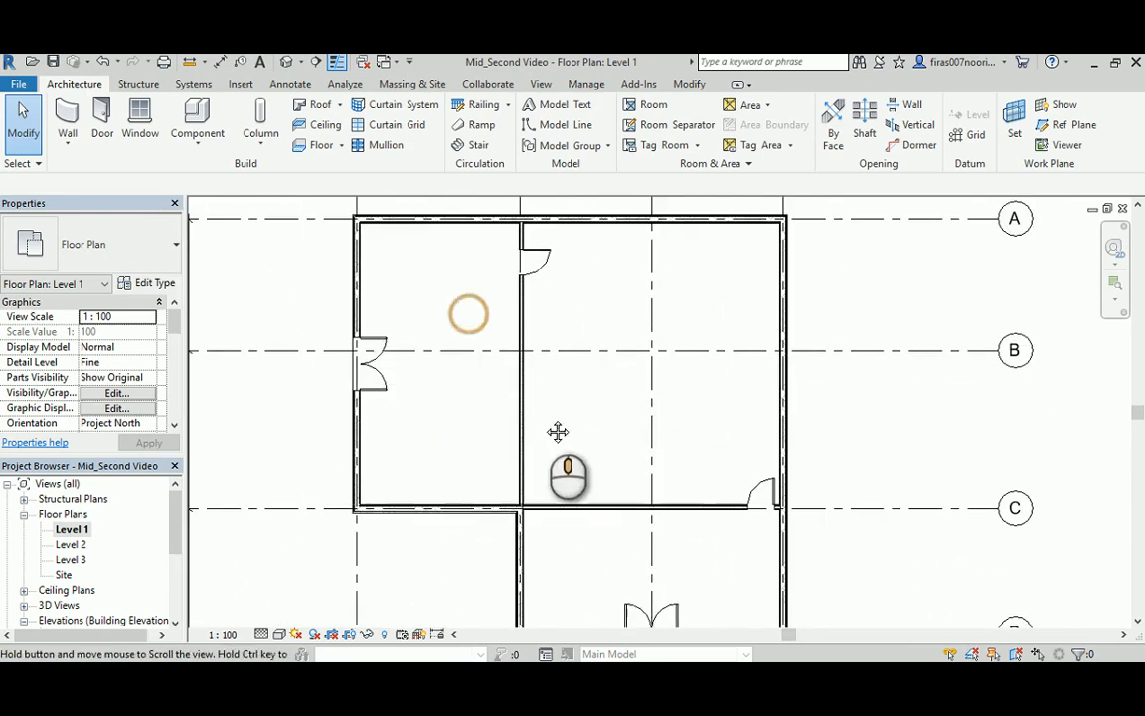
{"action": "key", "text": "alt+Tab"}
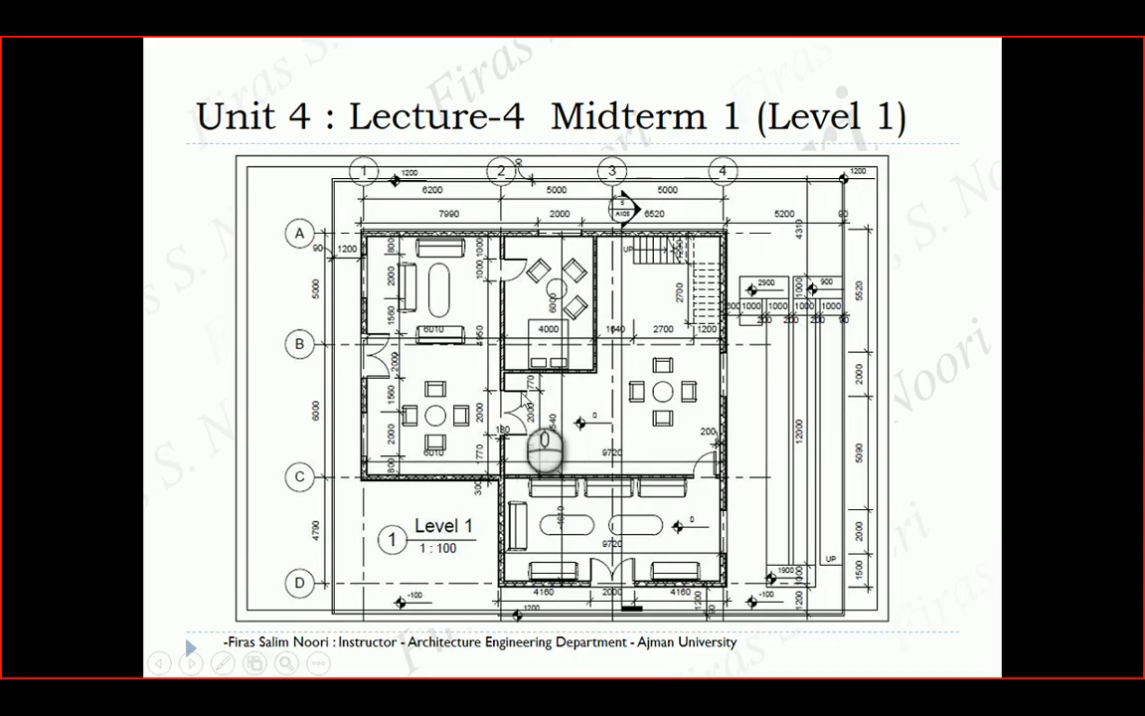
{"action": "key", "text": "alt+Tab"}
{"action": "key", "text": "alt+Tab"}
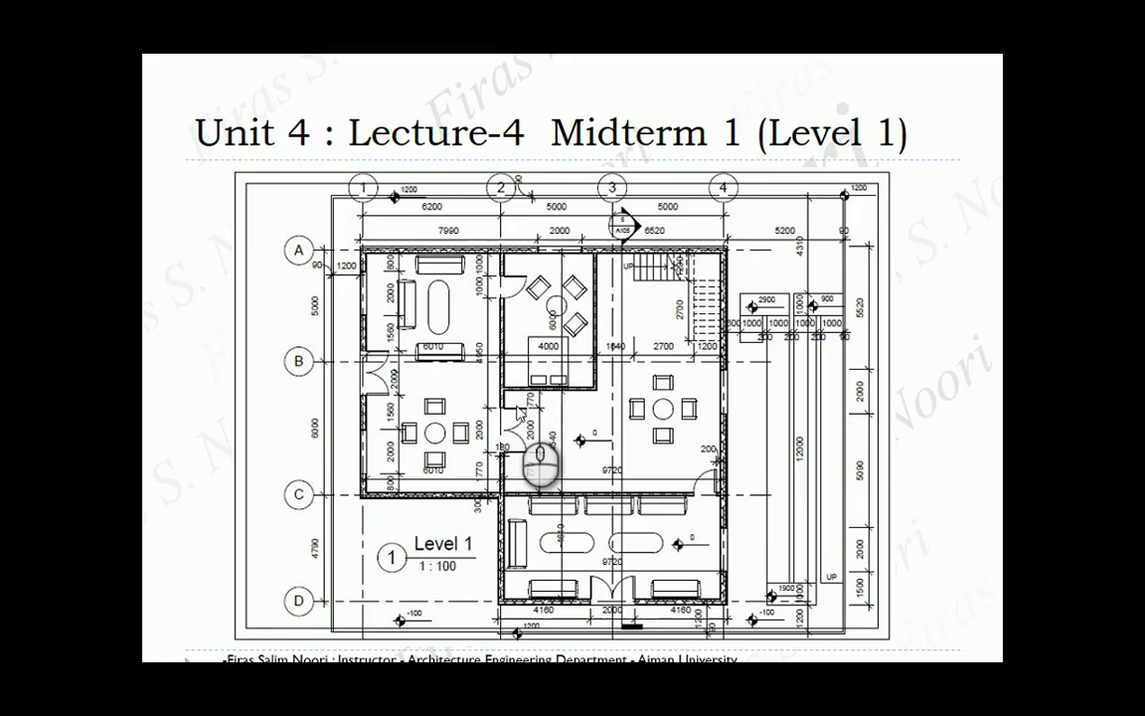
{"action": "key", "text": "alt+Tab"}
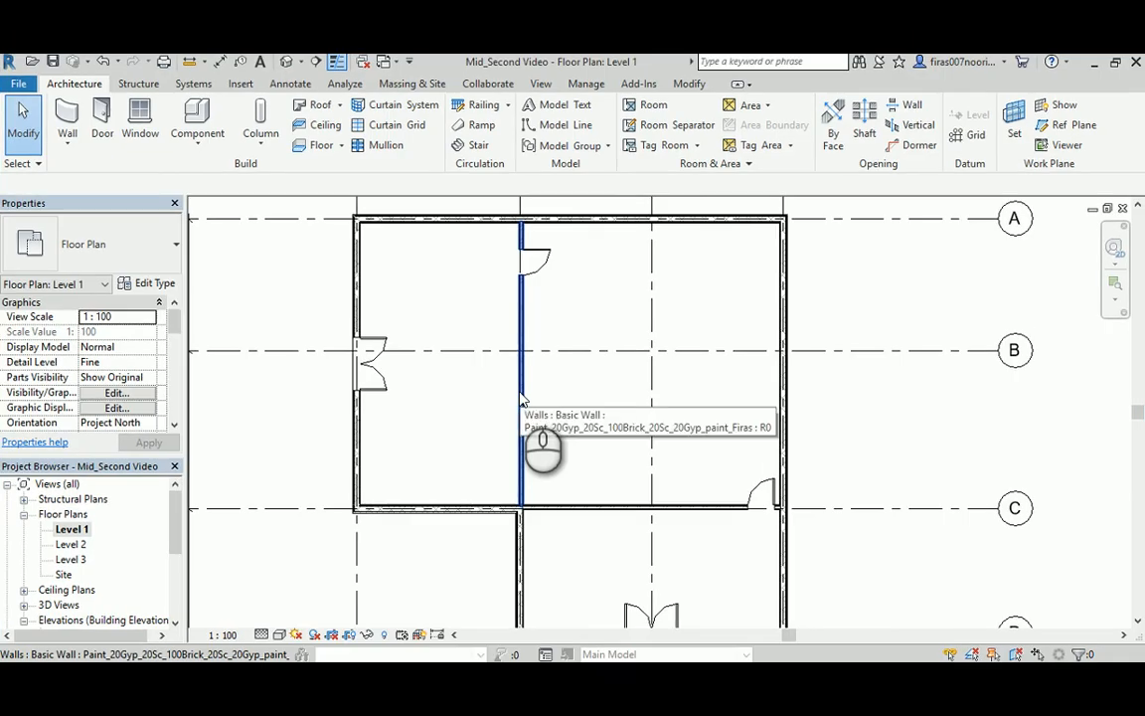
{"action": "key", "text": "alt+Tab"}
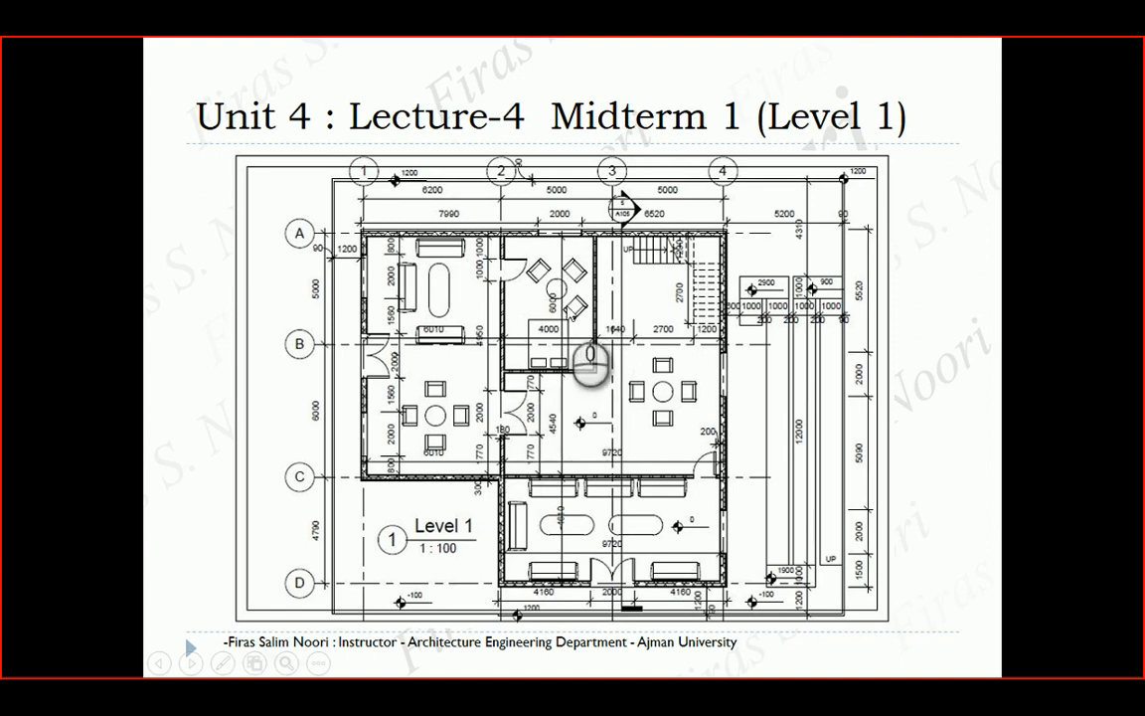
{"action": "key", "text": "alt+Tab"}
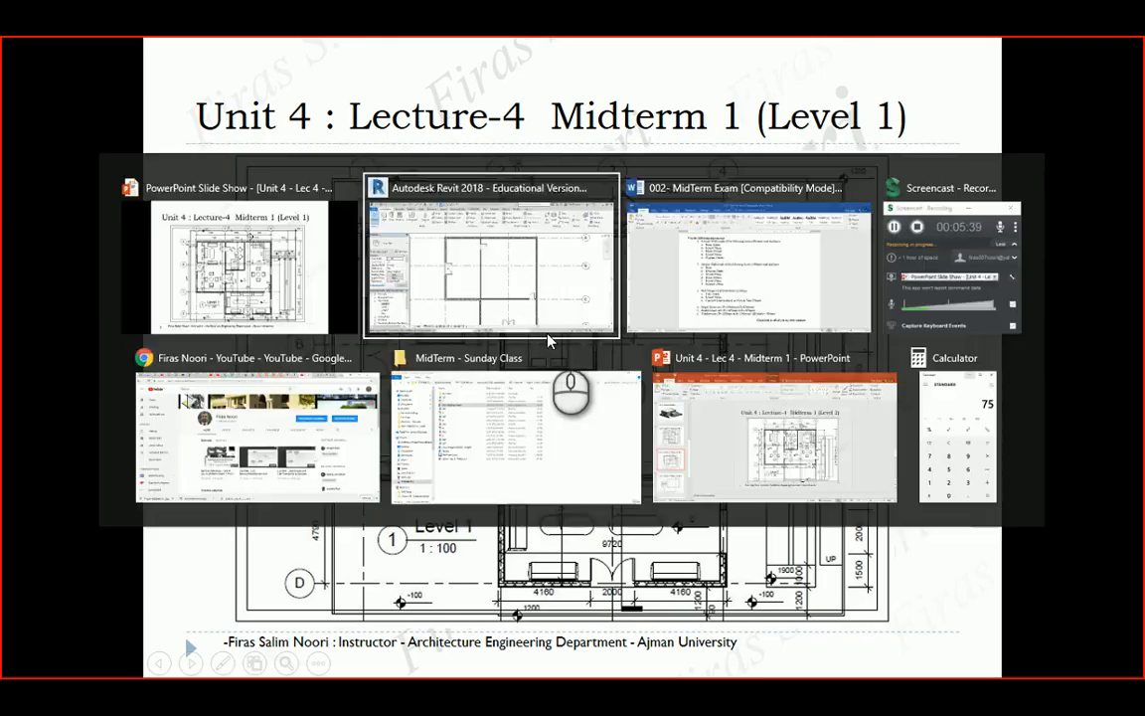
- Draw two walls matching the grid 2 partition to enclose a room about 3500 mm wide and 5800 mm deep against the grid A wall
{"action": "left_click", "coordinate": [524, 317]}
{"action": "right_click", "coordinate": [525, 321]}
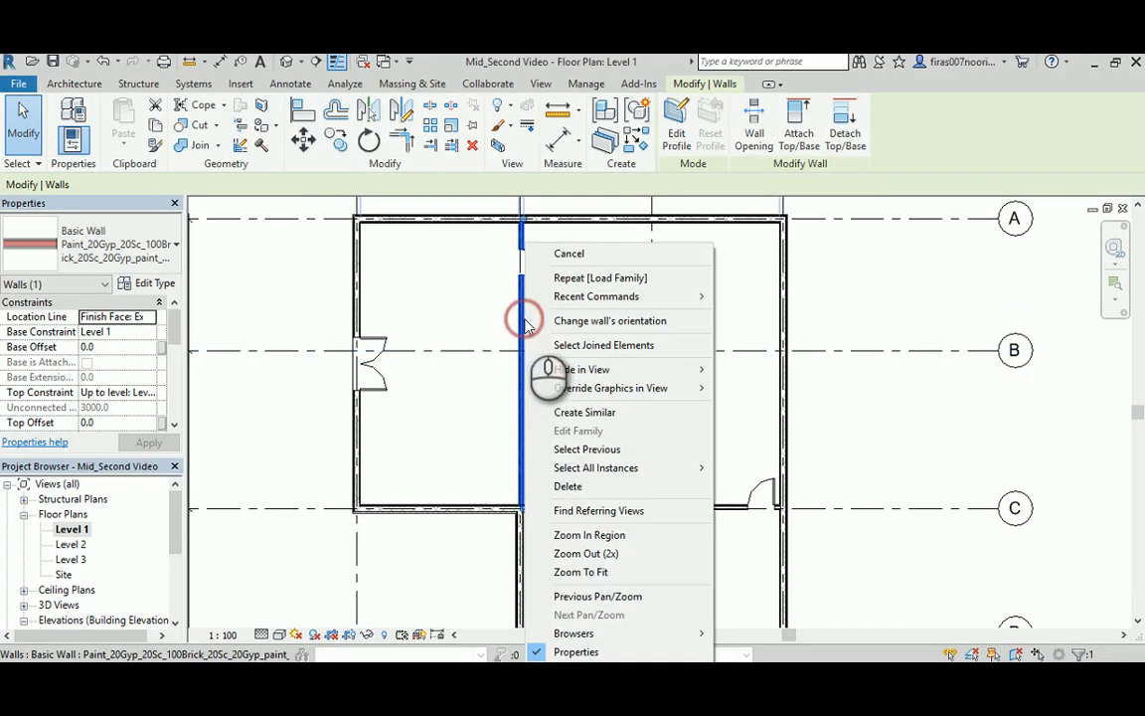
{"action": "left_click", "coordinate": [578, 412]}
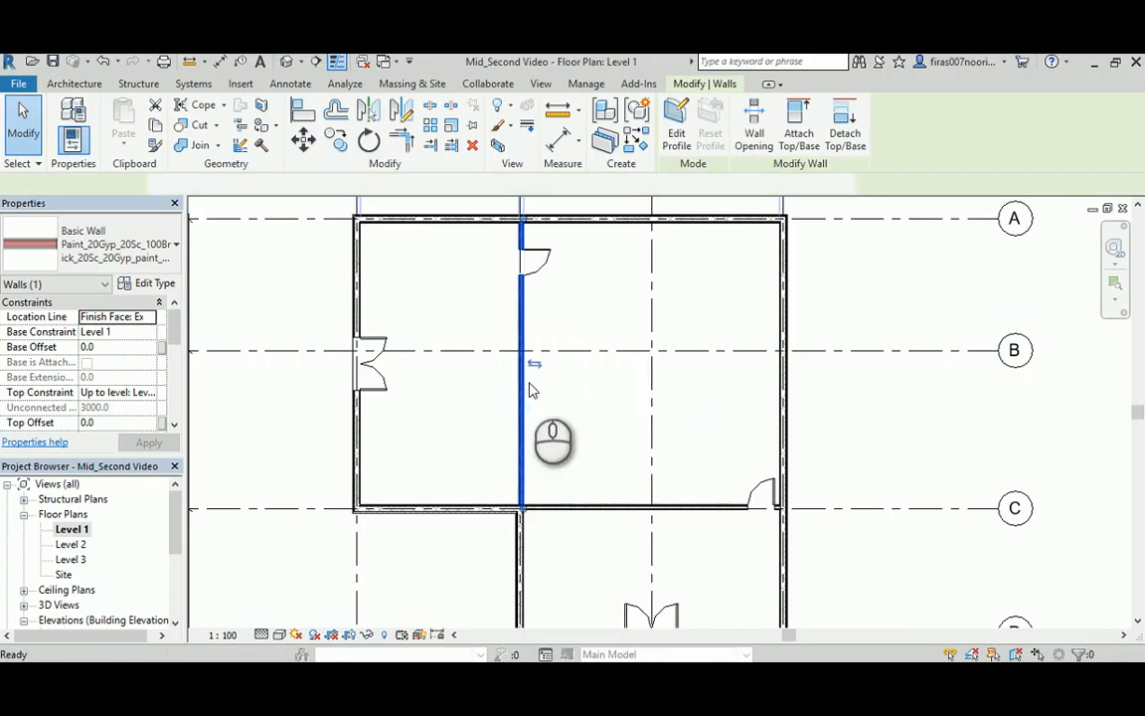
{"action": "left_click", "coordinate": [615, 376]}
{"action": "left_click", "coordinate": [615, 221]}
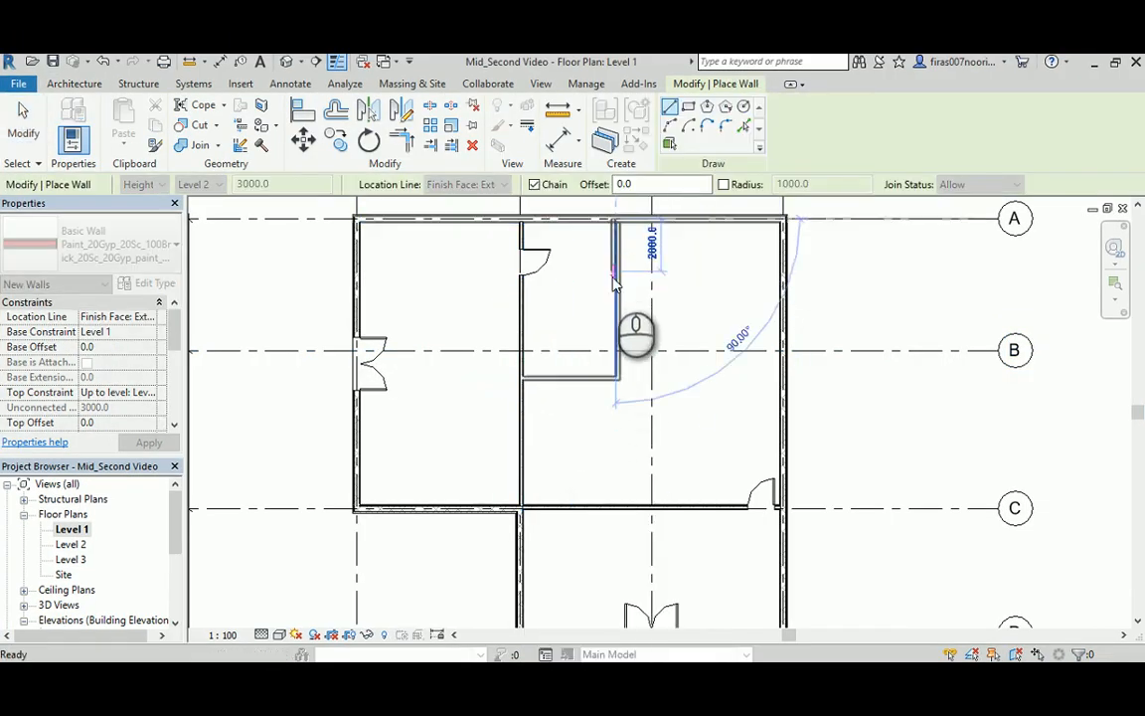
{"action": "key", "text": "Escape"}
{"action": "key", "text": "Escape"}
- Set the new room's horizontal wall 6000 mm from the grid A wall
{"action": "left_click", "coordinate": [589, 377]}
{"action": "scroll", "coordinate": [657, 298], "scroll_direction": "up", "scroll_amount": 2}
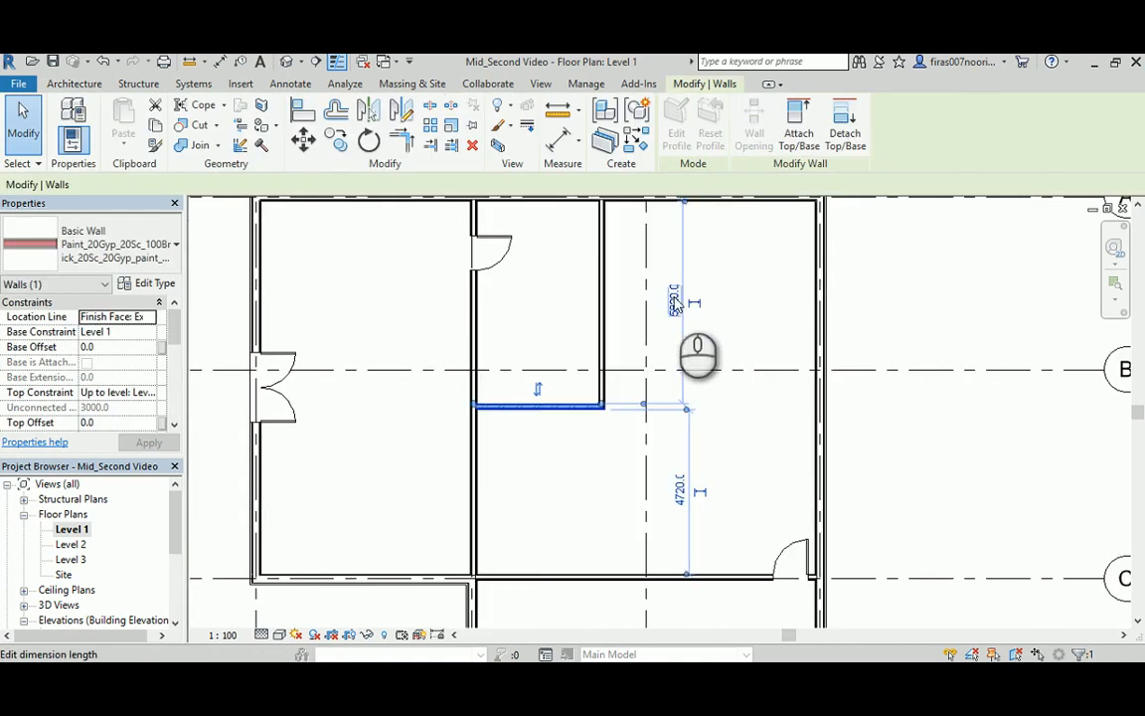
{"action": "left_click", "coordinate": [673, 299]}
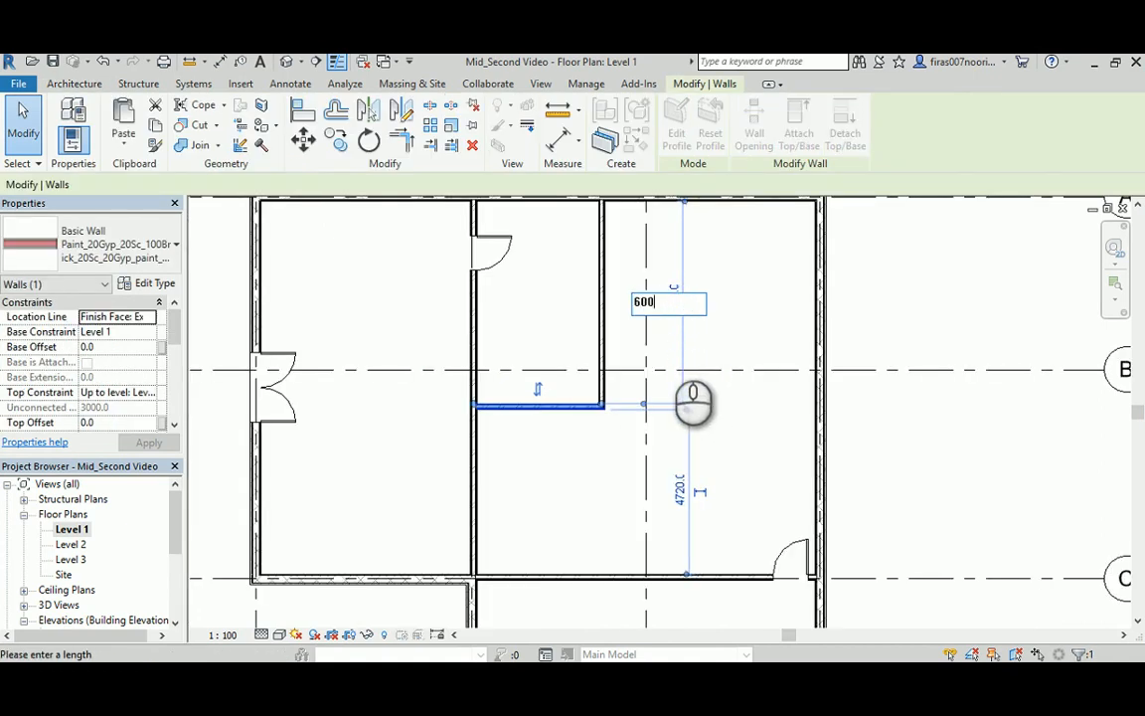
{"action": "type", "text": "6000"}
{"action": "key", "text": "Return"}
{"action": "left_click", "coordinate": [577, 302]}
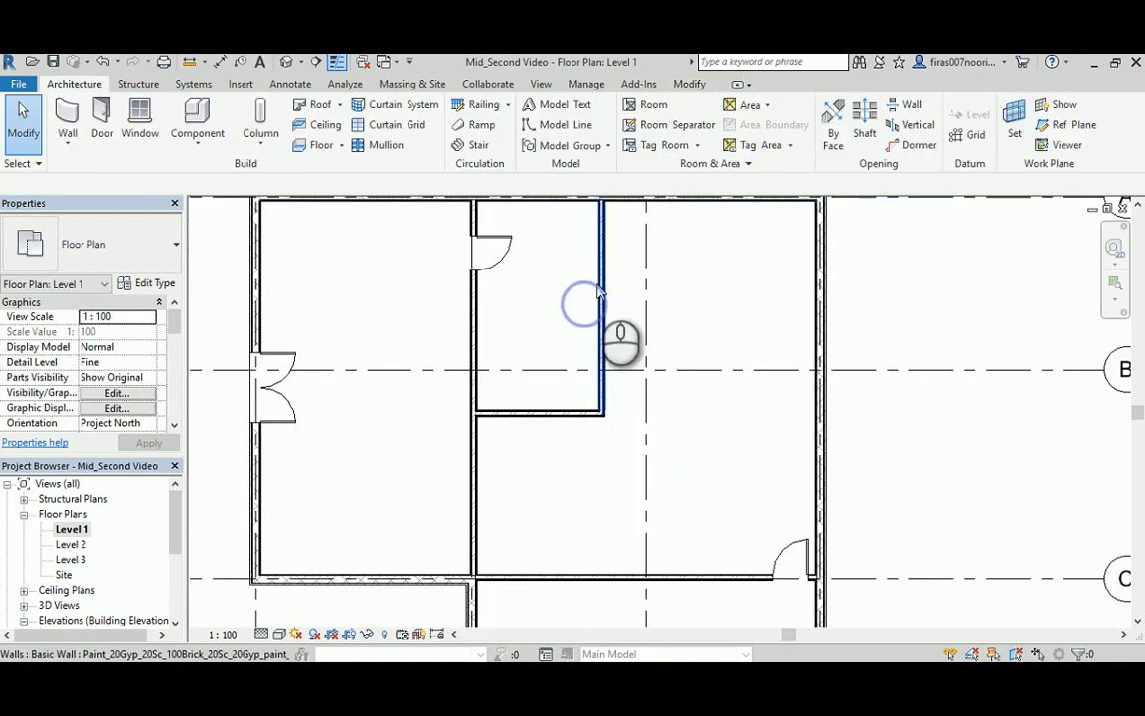
- Set the new room's vertical wall 4000 mm from the grid 2 partition
{"action": "left_click", "coordinate": [597, 286]}
{"action": "middle_click_drag", "start_coordinate": [586, 335], "coordinate": [639, 462]}
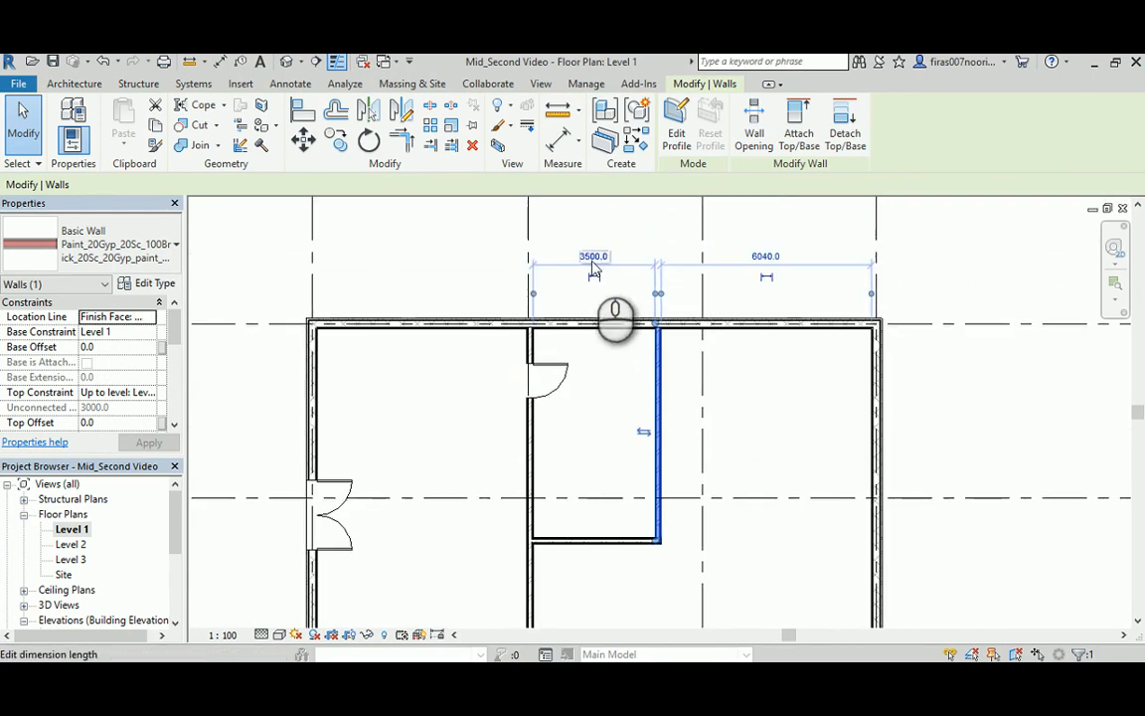
{"action": "left_click", "coordinate": [594, 256]}
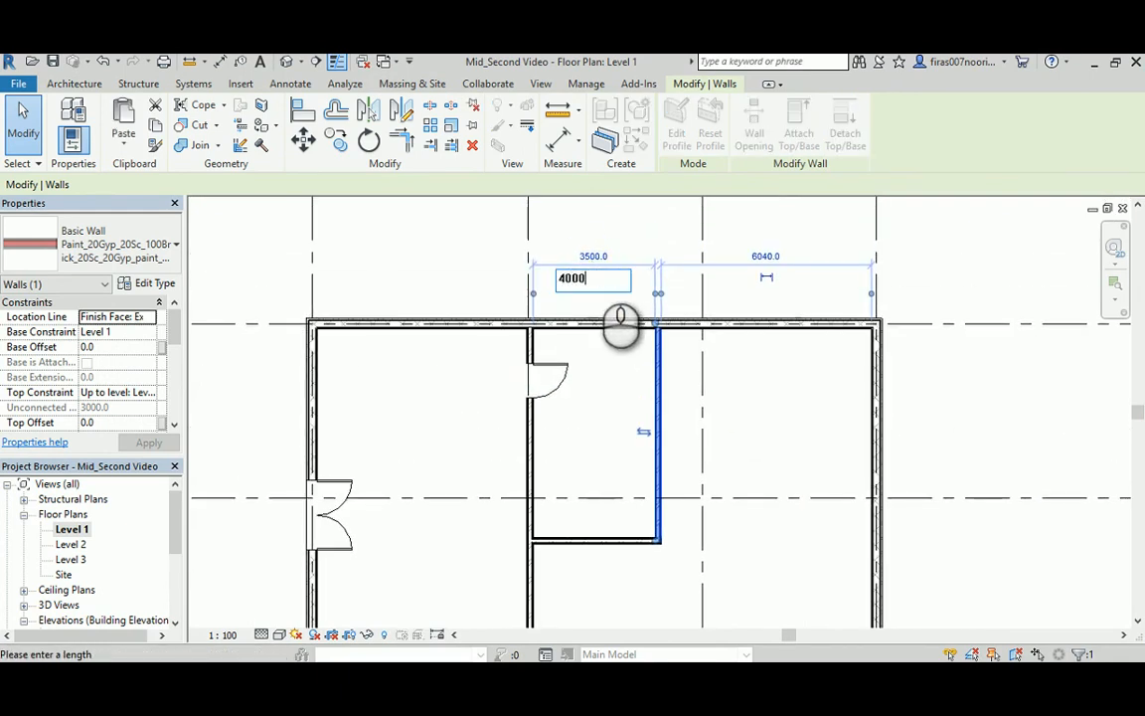
{"action": "key", "text": "Return"}
{"action": "left_click", "coordinate": [637, 360]}
{"action": "middle_click_drag", "start_coordinate": [611, 467], "coordinate": [621, 379]}
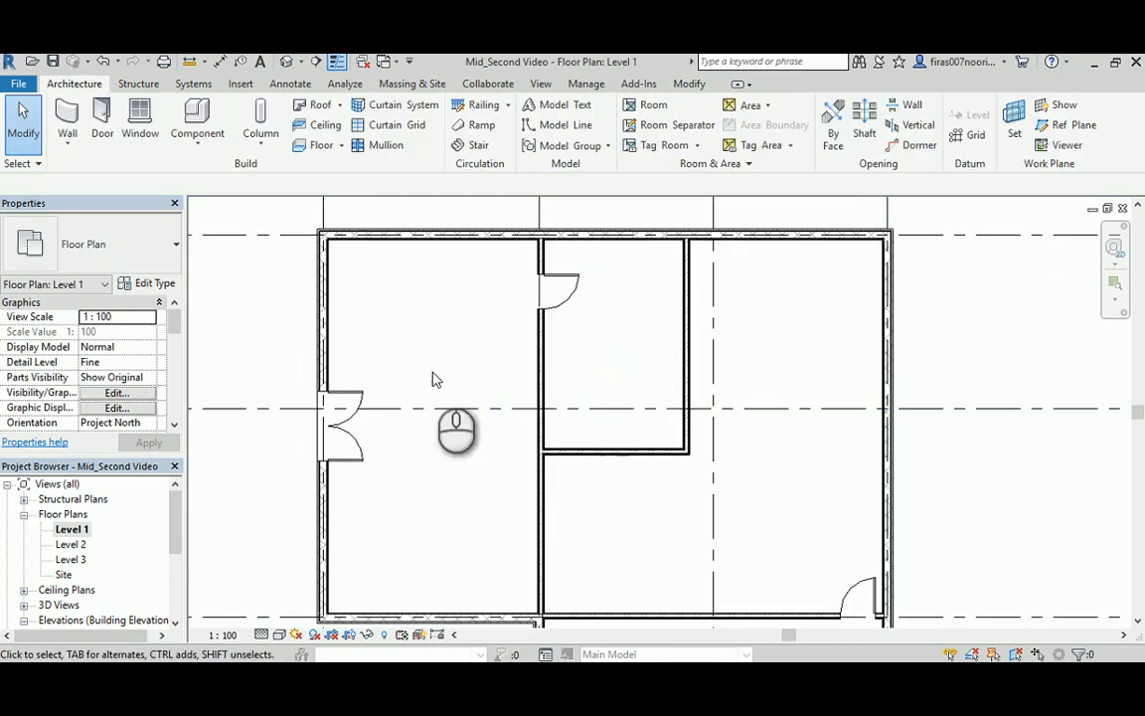
- Place a double door like the grid 1 one in the grid 2 partition, about 700 mm below the small room's horizontal wall
{"action": "left_click", "coordinate": [348, 403]}
{"action": "right_click", "coordinate": [350, 401]}
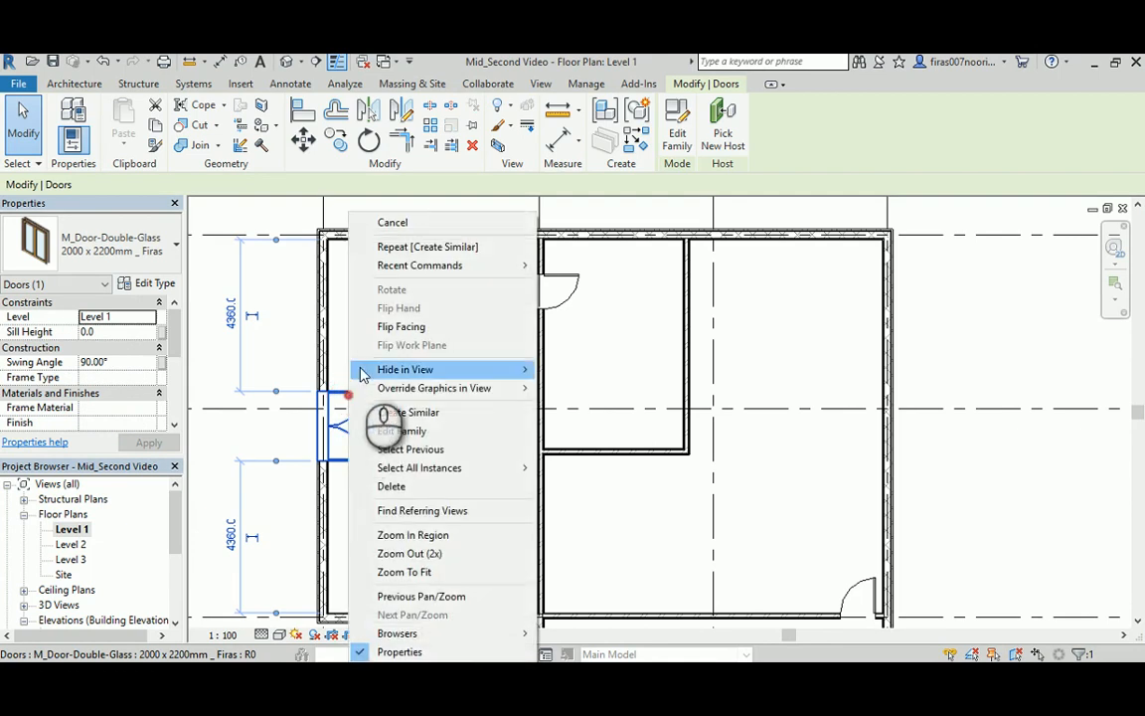
{"action": "left_click", "coordinate": [388, 416]}
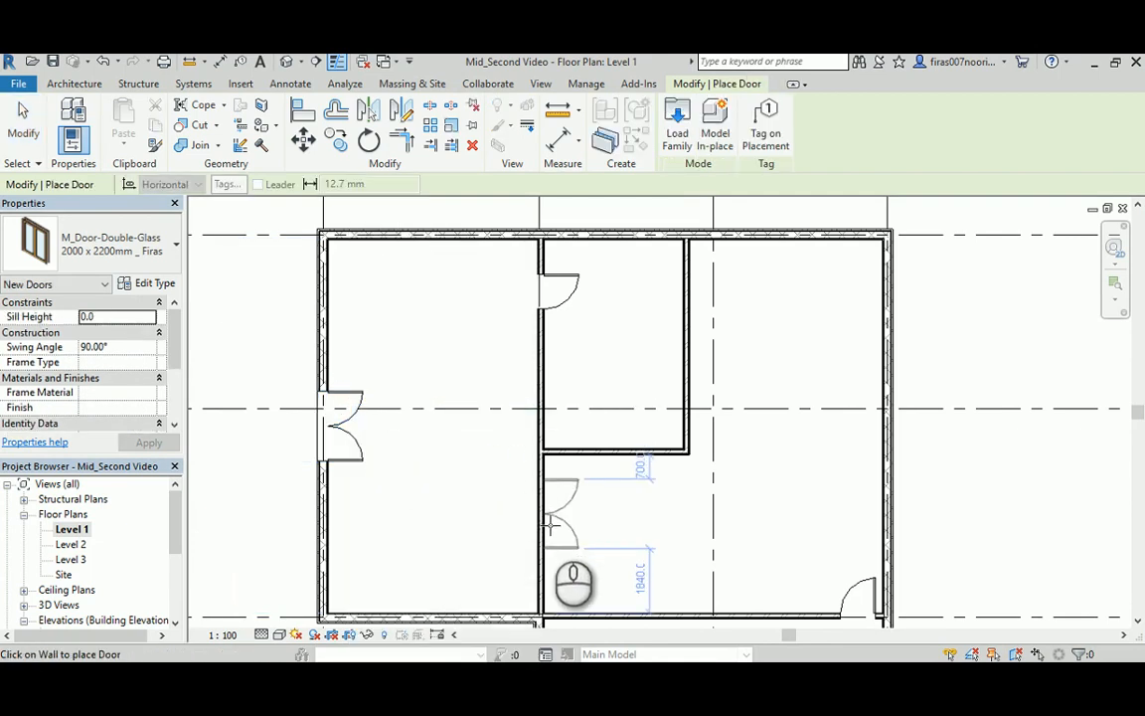
{"action": "left_click", "coordinate": [549, 519]}
{"action": "key", "text": "Escape"}
{"action": "key", "text": "Escape"}
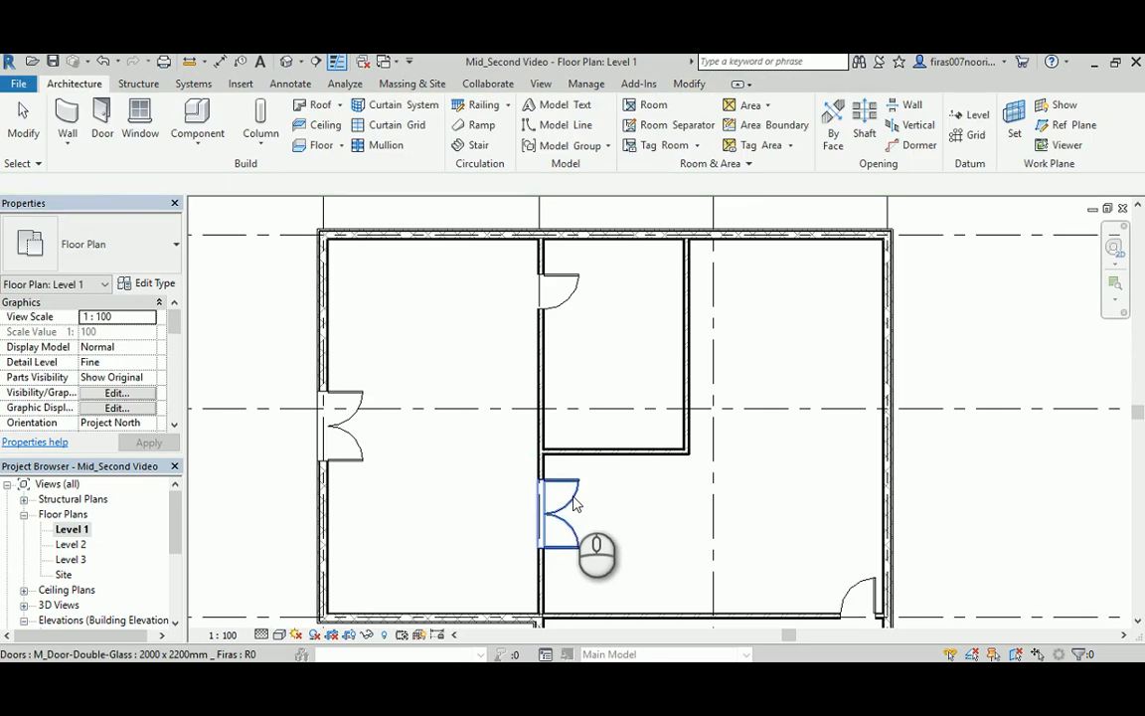
- Set the grid 2 double door's distance from the small room's horizontal wall to 770 mm
{"action": "left_click", "coordinate": [574, 504]}
{"action": "scroll", "coordinate": [397, 474], "scroll_direction": "up", "scroll_amount": 3}
{"action": "left_click", "coordinate": [463, 470]}
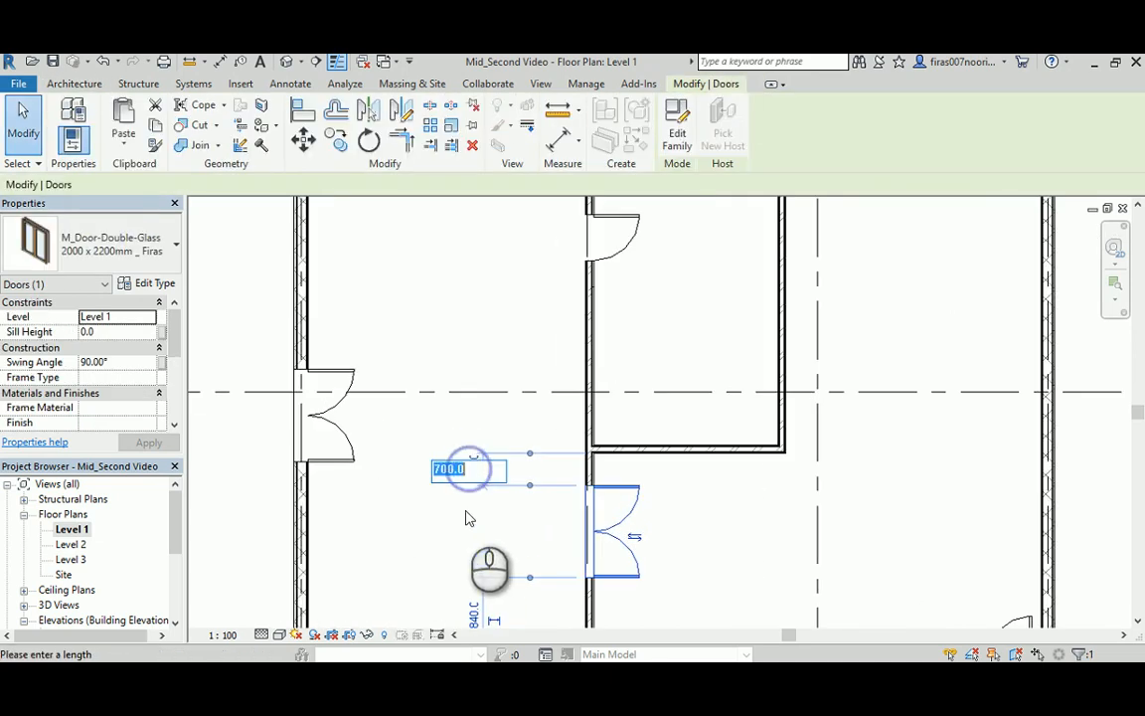
{"action": "key", "text": "Return"}
{"action": "left_click", "coordinate": [429, 528]}
{"action": "middle_click_drag", "start_coordinate": [427, 529], "coordinate": [420, 409]}
- Copy the single door and the double door in the grid 2 partition and paste them aligned to Level 2
{"action": "left_click", "coordinate": [624, 376]}
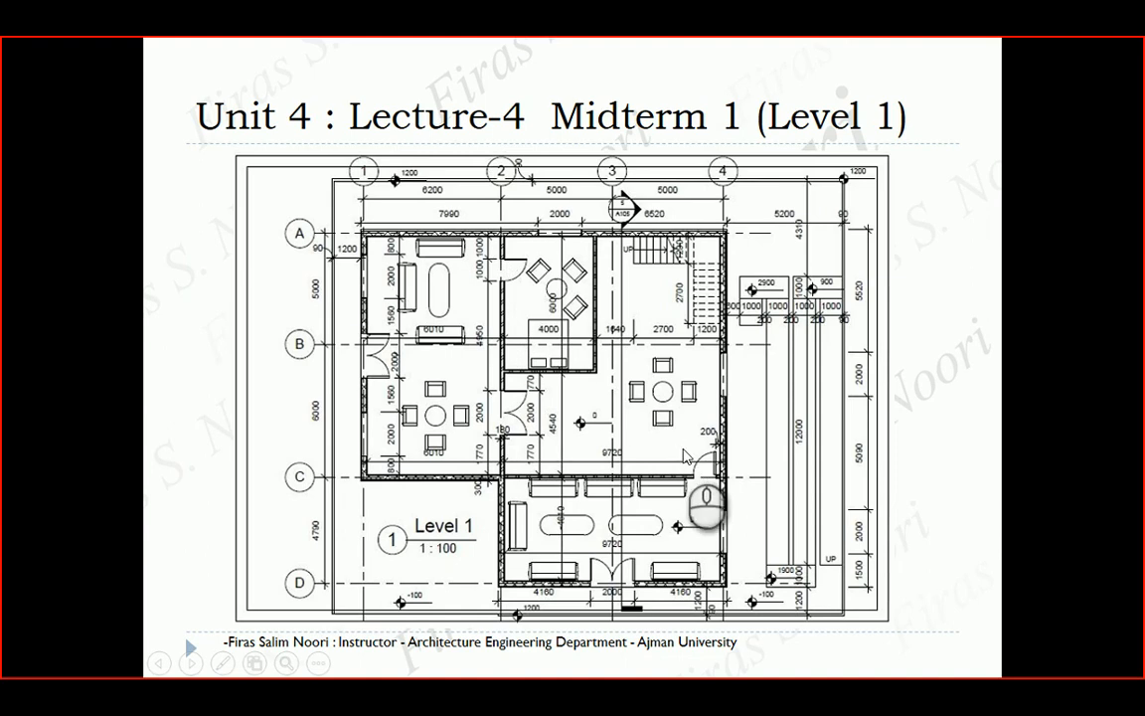
{"action": "left_click", "coordinate": [569, 421]}
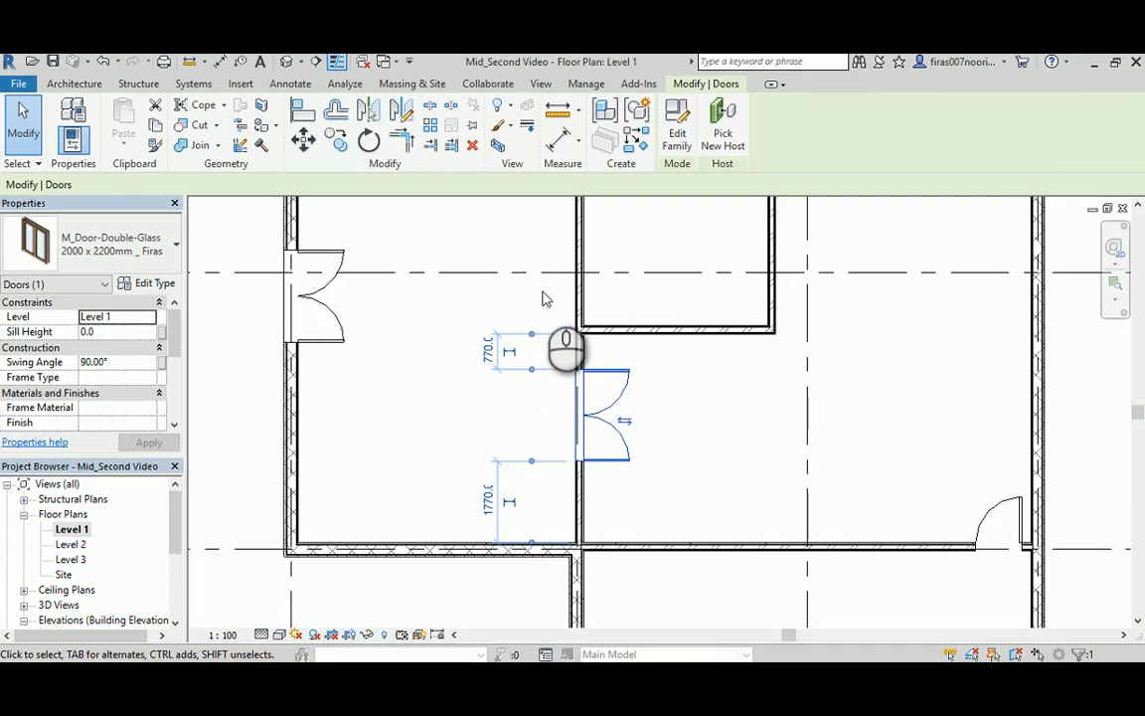
{"action": "middle_click_drag", "start_coordinate": [567, 345], "coordinate": [551, 434]}
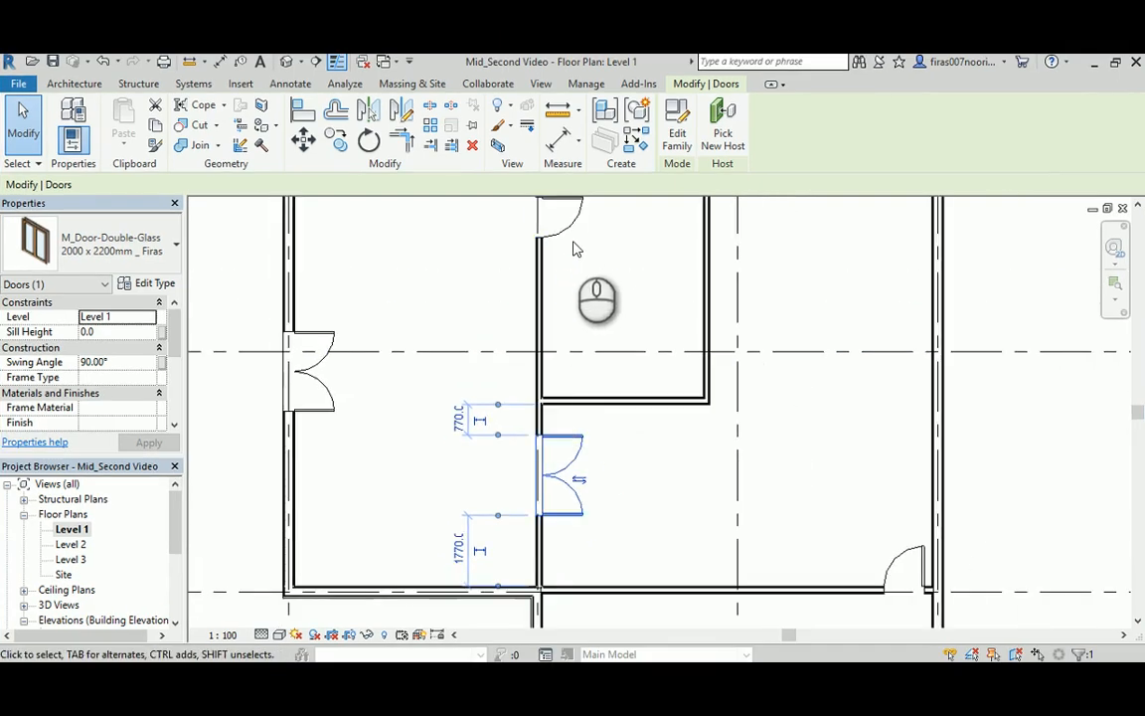
{"action": "left_click", "coordinate": [567, 227], "text": "ctrl"}
{"action": "middle_click_drag", "start_coordinate": [616, 278], "coordinate": [626, 348]}
{"action": "scroll", "coordinate": [625, 348], "scroll_direction": "down", "scroll_amount": 1}
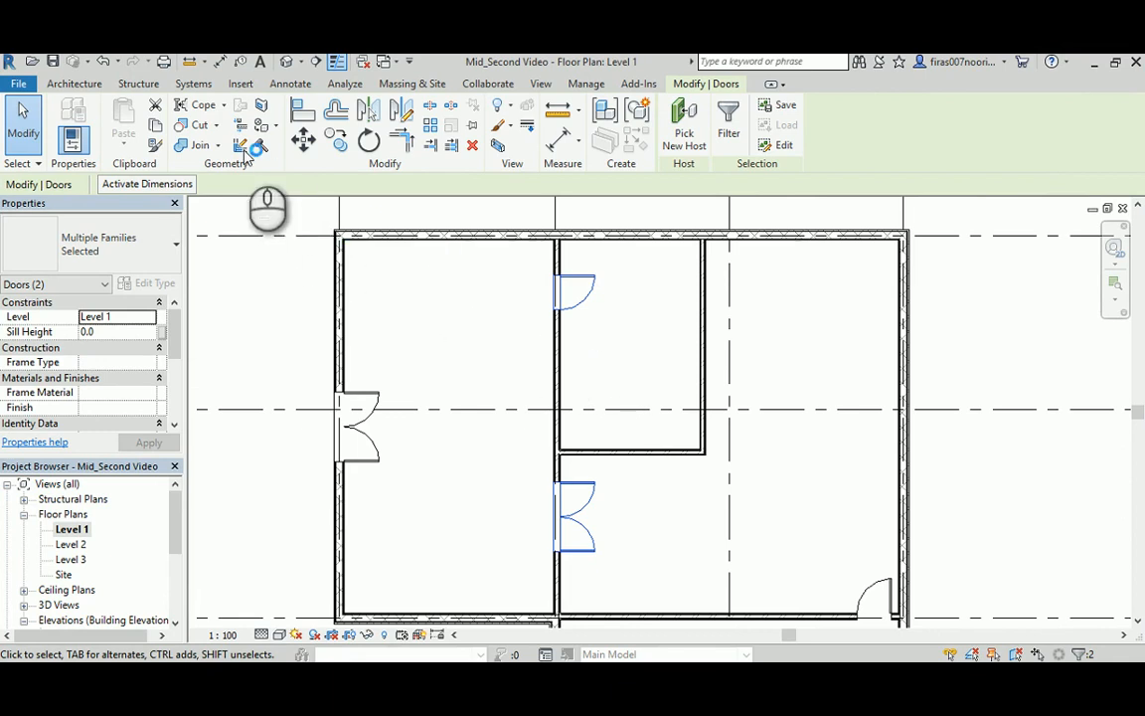
{"action": "left_click", "coordinate": [156, 125]}
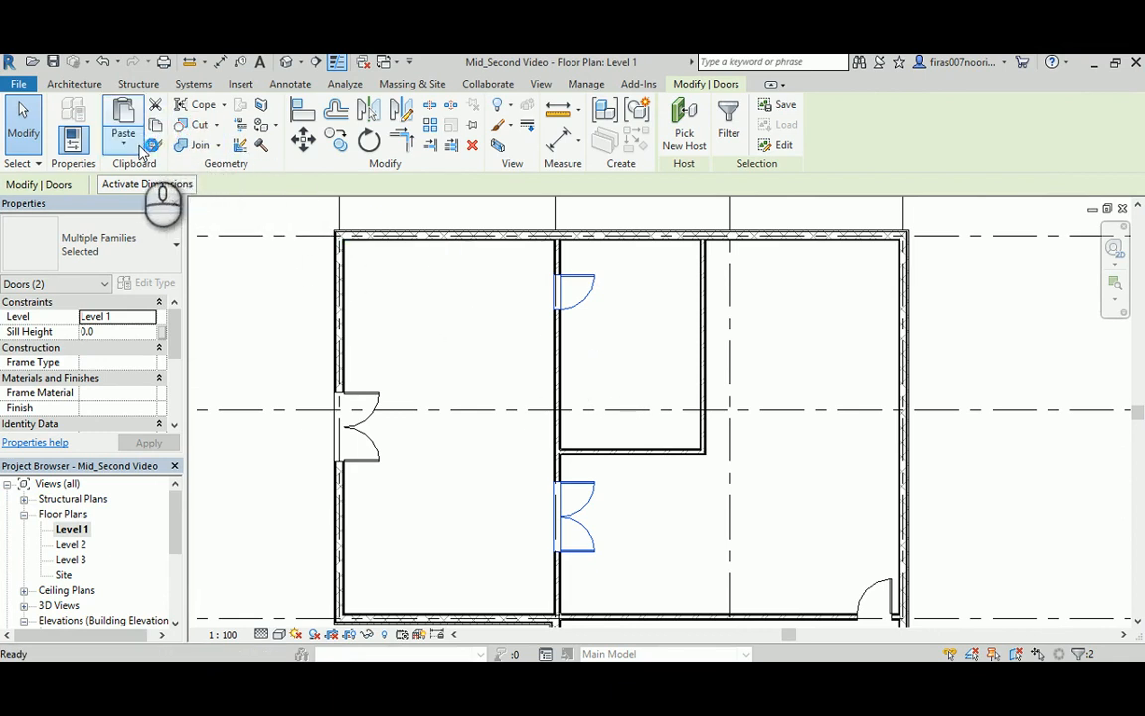
{"action": "left_click", "coordinate": [125, 149]}
{"action": "left_click", "coordinate": [159, 206]}
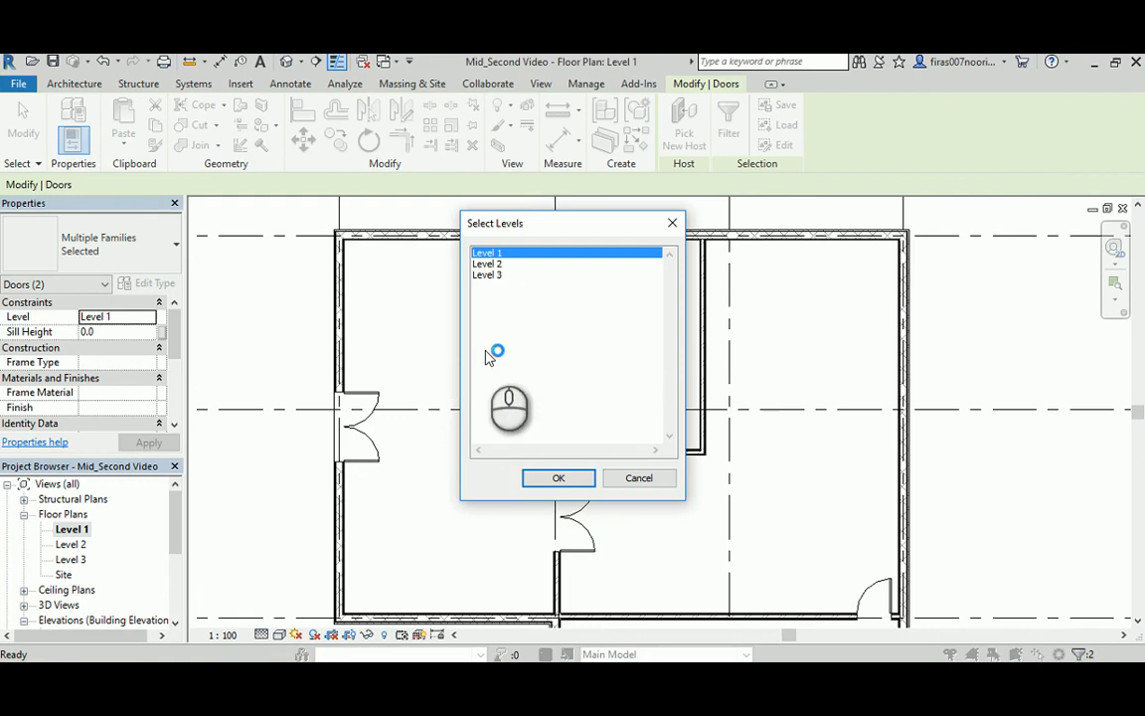
{"action": "left_click", "coordinate": [490, 264]}
{"action": "left_click", "coordinate": [559, 478]}
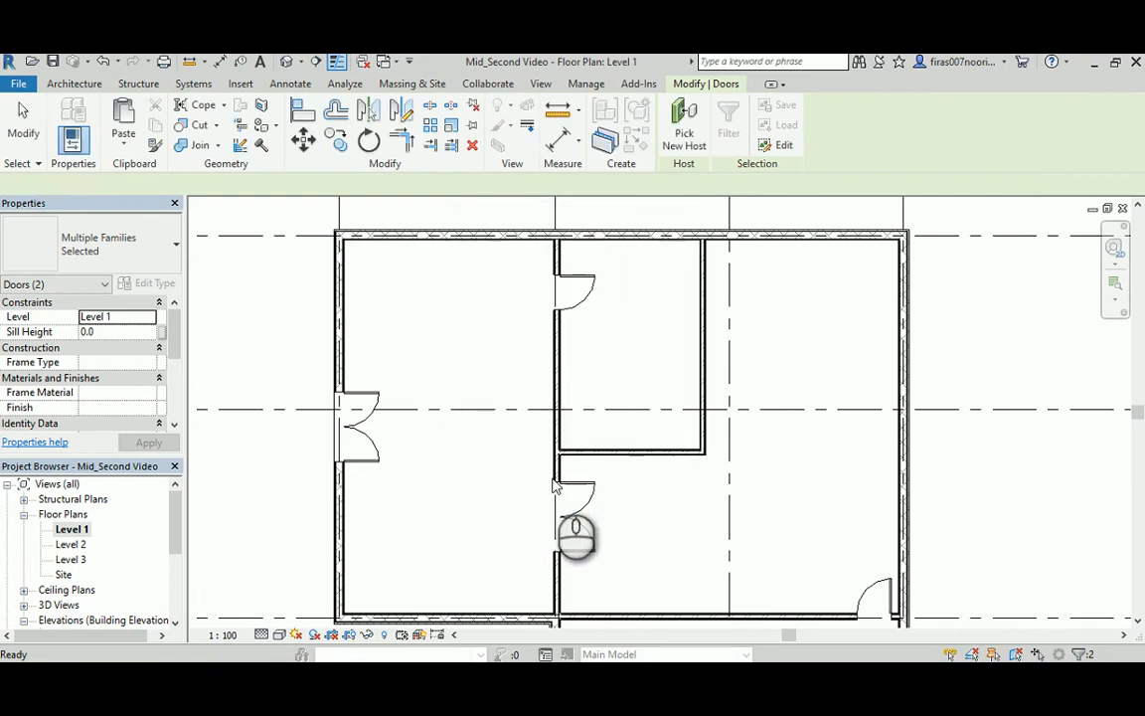
{"action": "left_click", "coordinate": [494, 471]}
- Open the Level 2 floor plan and examine the single and double doors in the grid 2 partition
{"action": "double_click", "coordinate": [71, 545]}
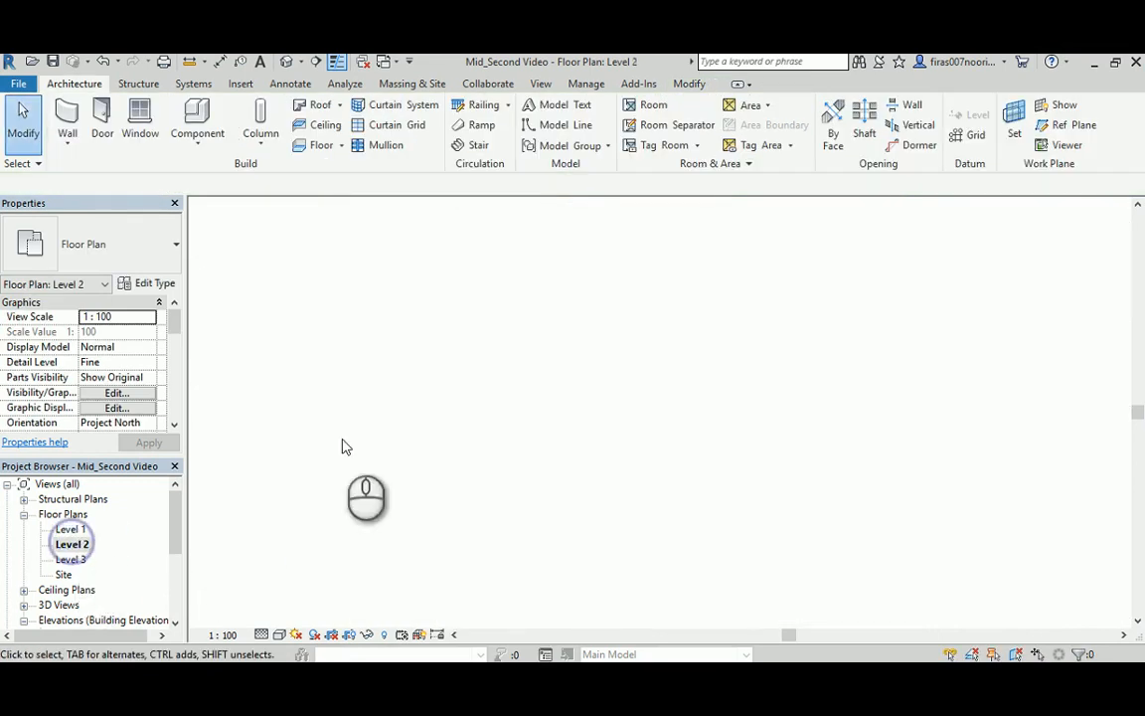
{"action": "middle_click_drag", "start_coordinate": [578, 452], "coordinate": [486, 335]}
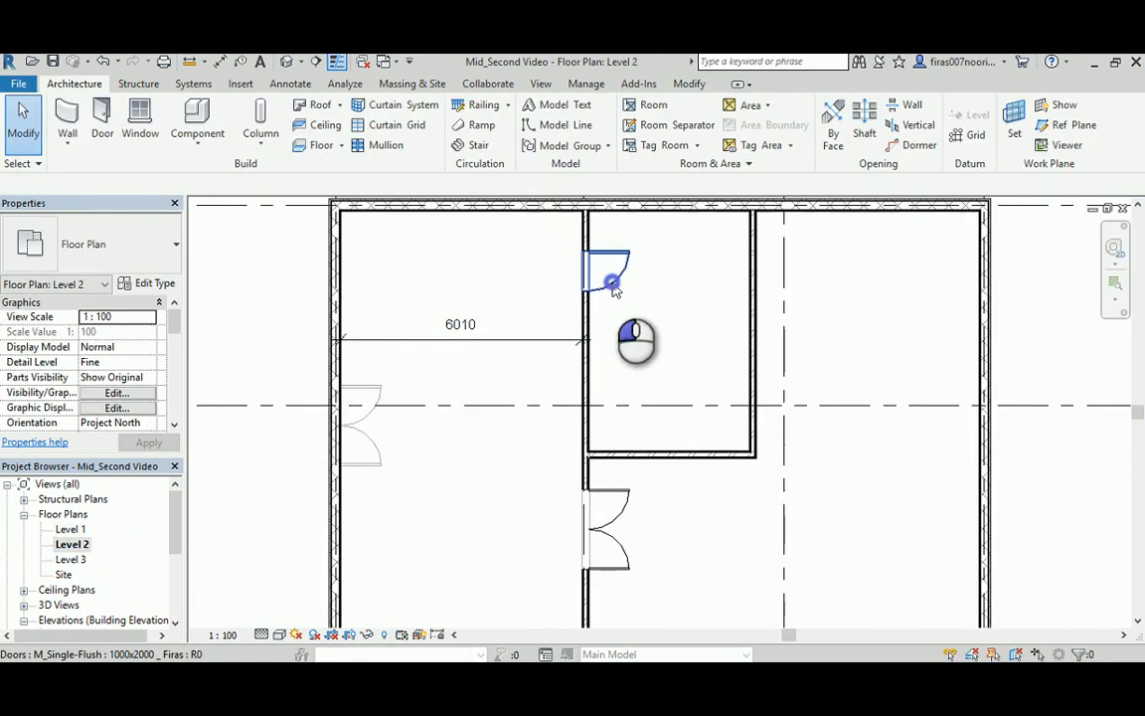
{"action": "left_click", "coordinate": [613, 281]}
{"action": "middle_click_drag", "start_coordinate": [636, 350], "coordinate": [579, 231]}
{"action": "left_click", "coordinate": [587, 371]}
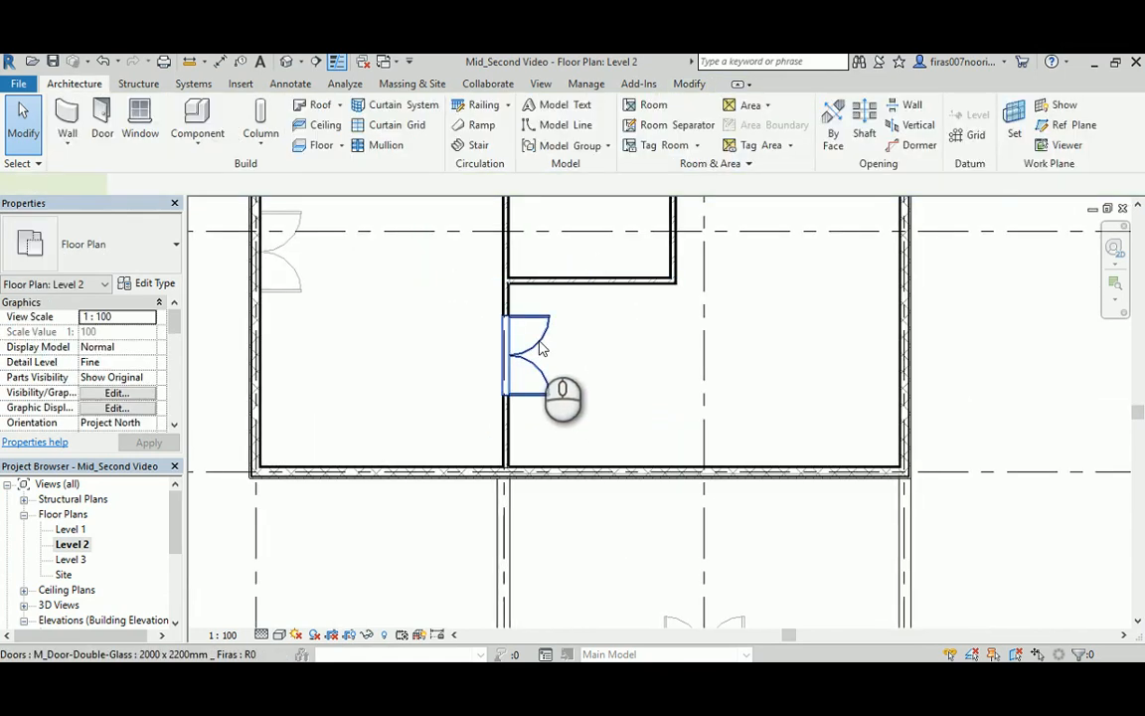
{"action": "left_click", "coordinate": [540, 348]}
{"action": "middle_click_drag", "start_coordinate": [599, 312], "coordinate": [615, 371]}
{"action": "left_click", "coordinate": [605, 366]}
{"action": "scroll", "coordinate": [606, 366], "scroll_direction": "down", "scroll_amount": 2}
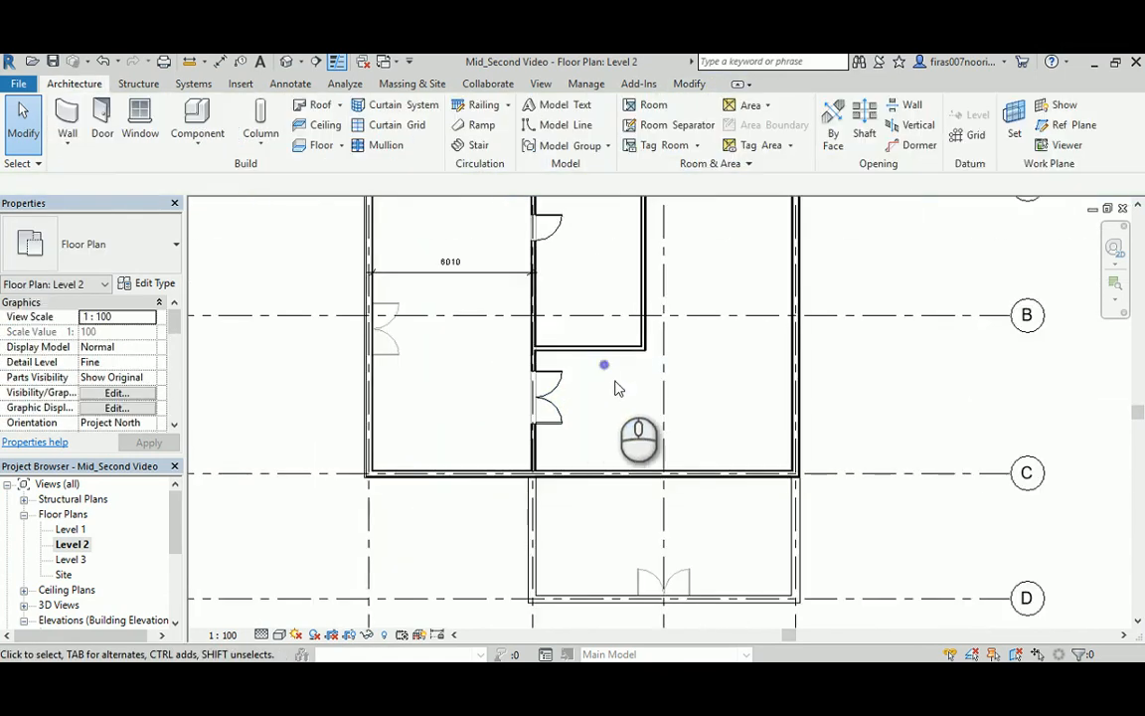
{"action": "middle_click_drag", "start_coordinate": [605, 365], "coordinate": [622, 409]}
- Switch to the reference presentation and examine the Level 2 plan and the building's 3D view
{"action": "key", "text": "alt+Tab"}
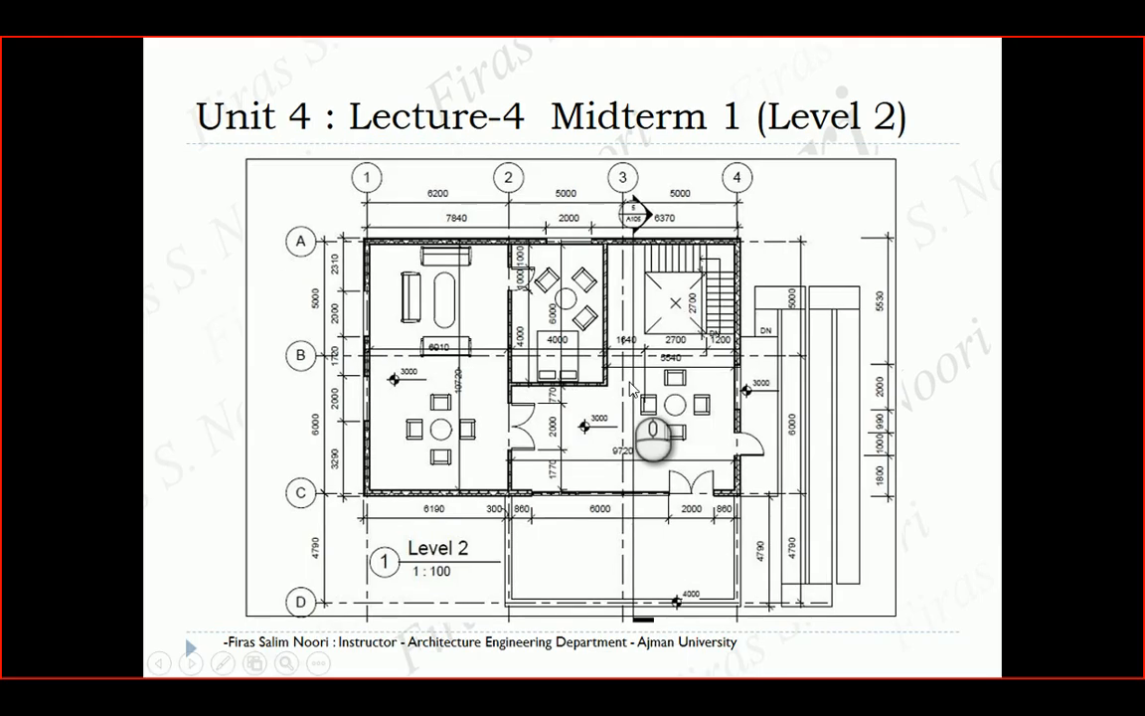
{"action": "left_click", "coordinate": [758, 454]}
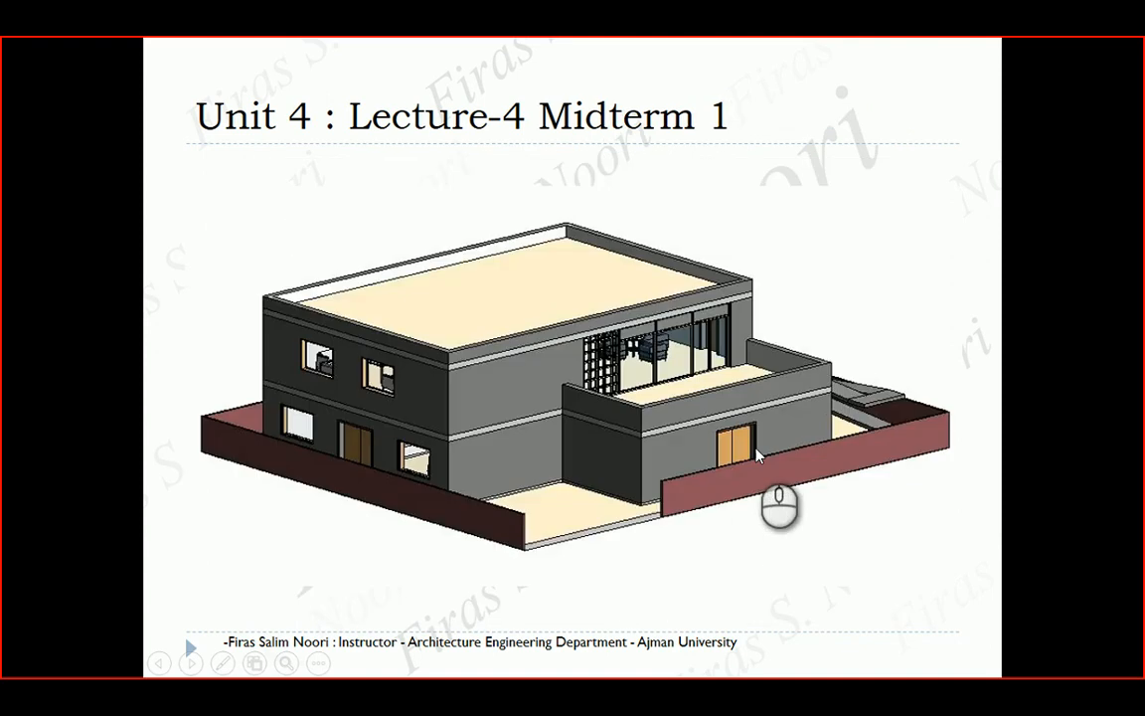
{"action": "left_click", "coordinate": [758, 455]}
{"action": "left_click", "coordinate": [758, 454]}
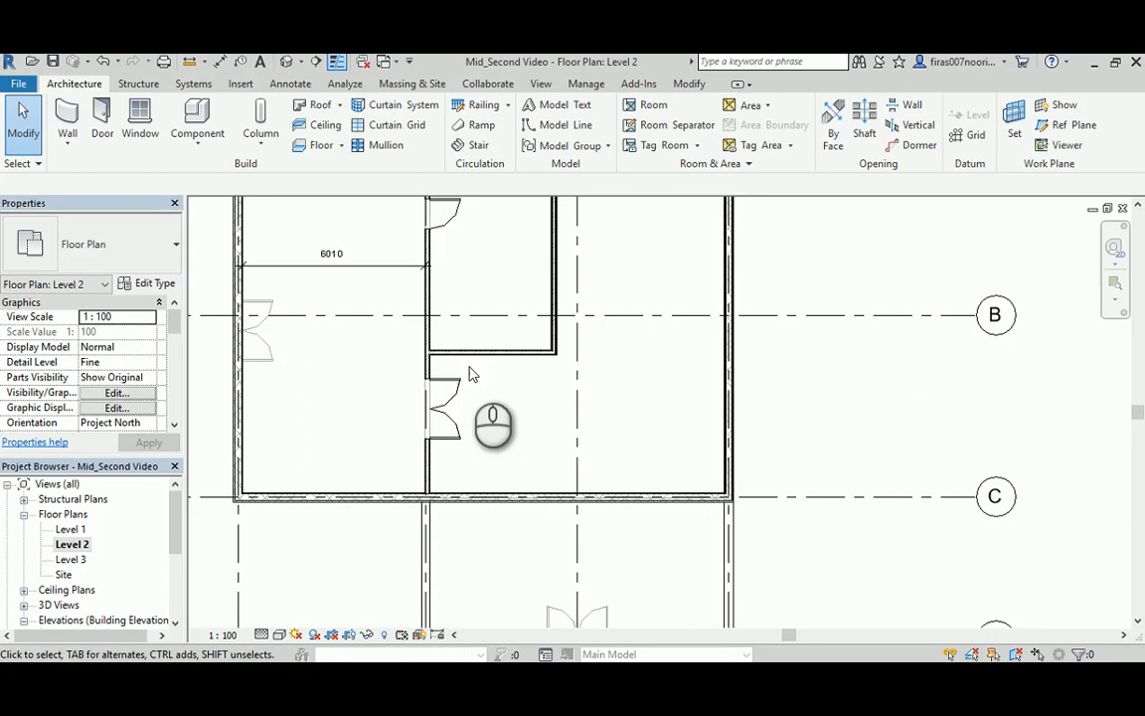
- Place a single door like the small room's in the grid 4 wall, opening outward, about 2000 mm from the grid C wall
{"action": "middle_click_drag", "start_coordinate": [487, 266], "coordinate": [506, 350]}
{"action": "left_click", "coordinate": [469, 300]}
{"action": "right_click", "coordinate": [473, 303]}
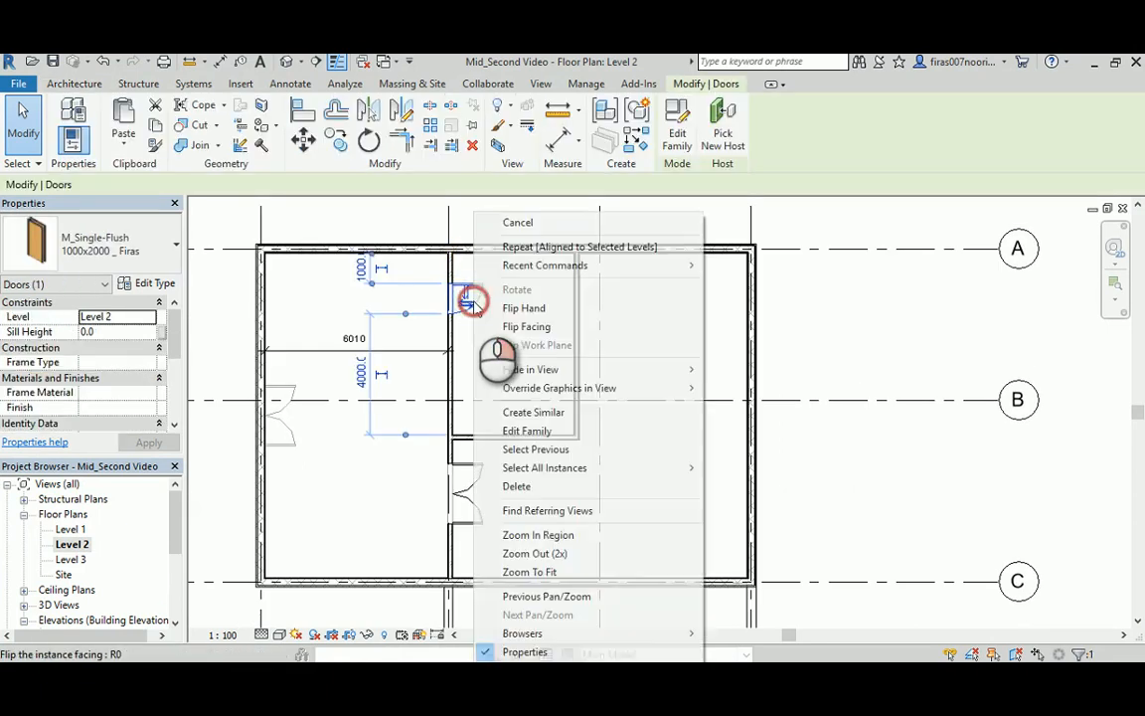
{"action": "left_click", "coordinate": [509, 412]}
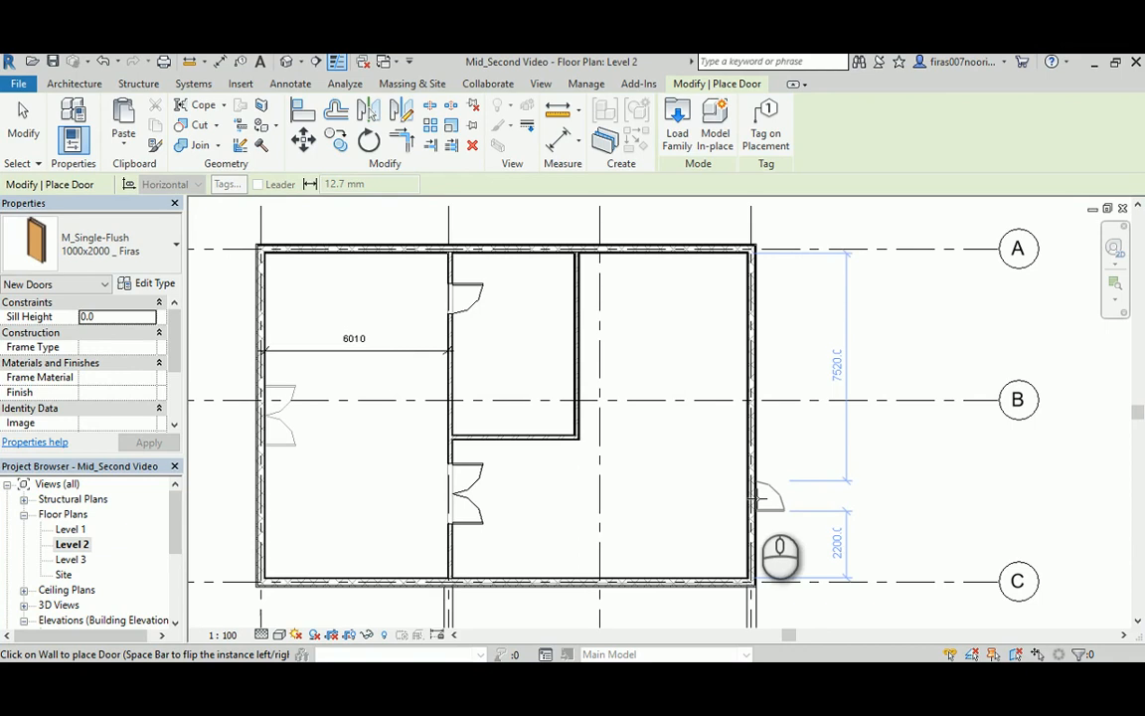
{"action": "left_click", "coordinate": [756, 501]}
{"action": "key", "text": "Escape"}
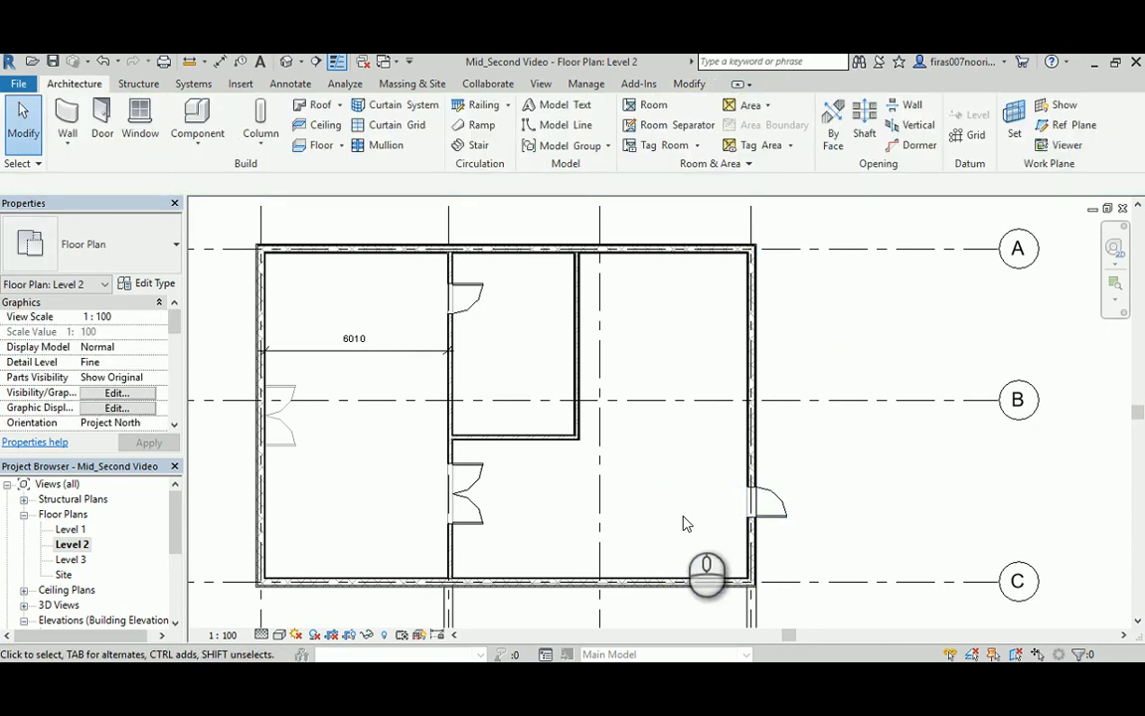
{"action": "left_click", "coordinate": [775, 510]}
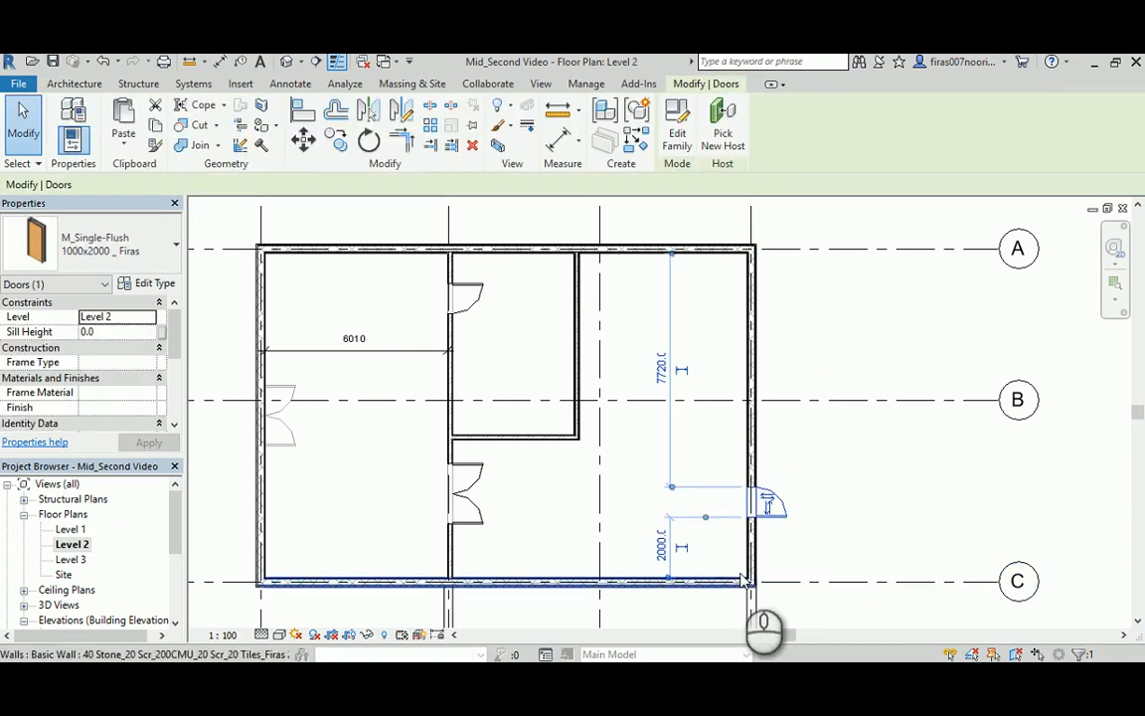
{"action": "left_click", "coordinate": [851, 492]}
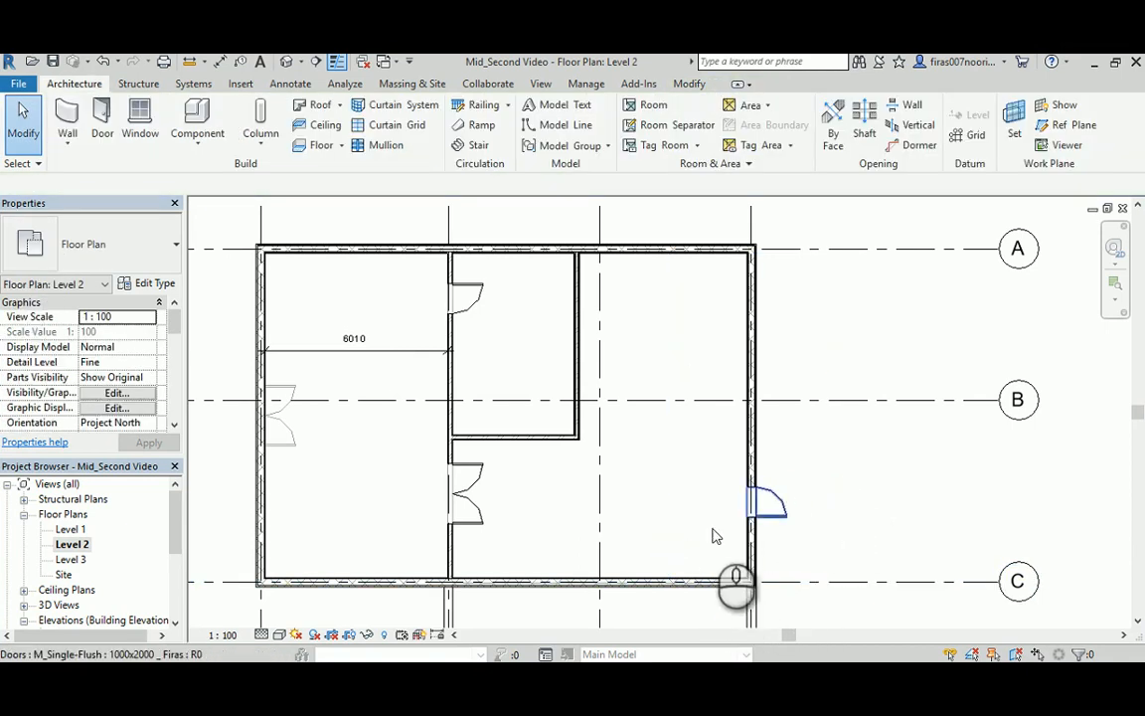
- Compare the Level 2 and Level 1 reference plans in the presentation
{"action": "middle_click_drag", "start_coordinate": [708, 478], "coordinate": [683, 457]}
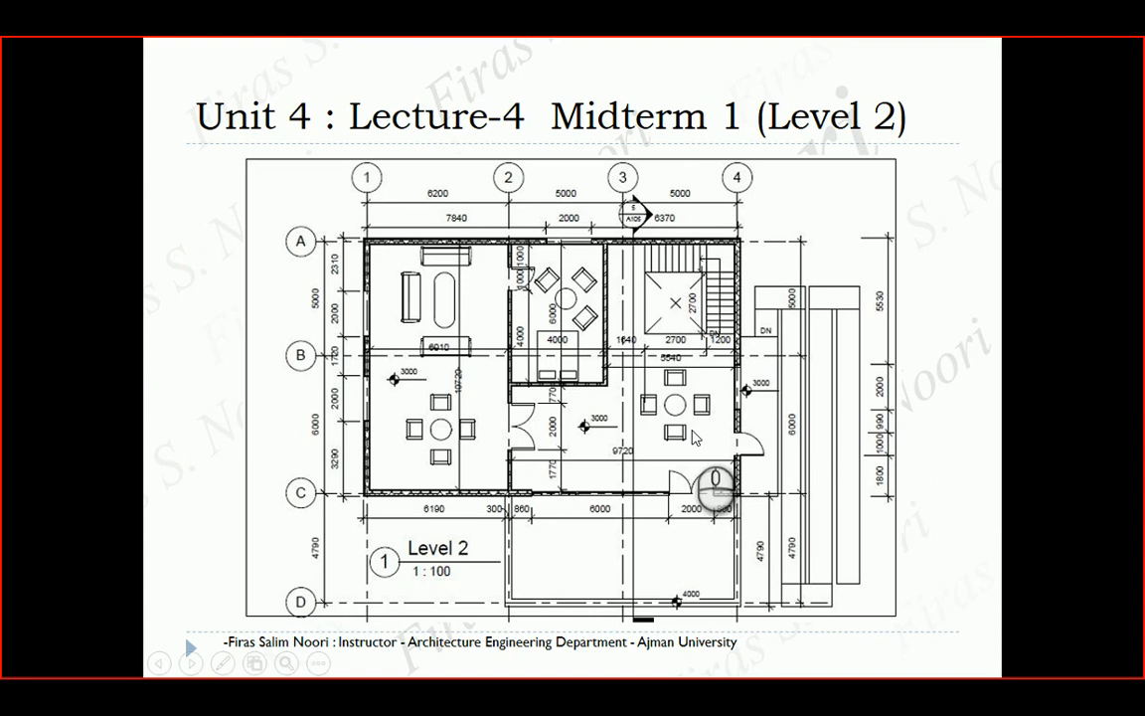
{"action": "scroll", "coordinate": [675, 444], "scroll_direction": "up", "scroll_amount": 1}
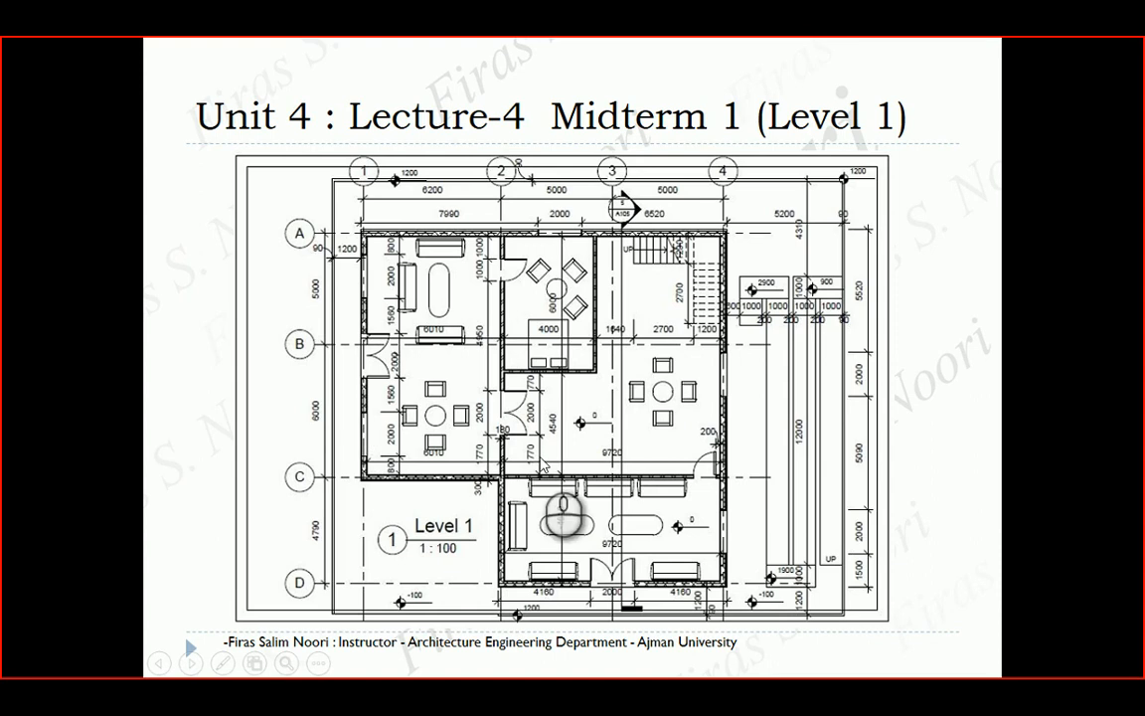
{"action": "key", "text": "alt+Tab"}
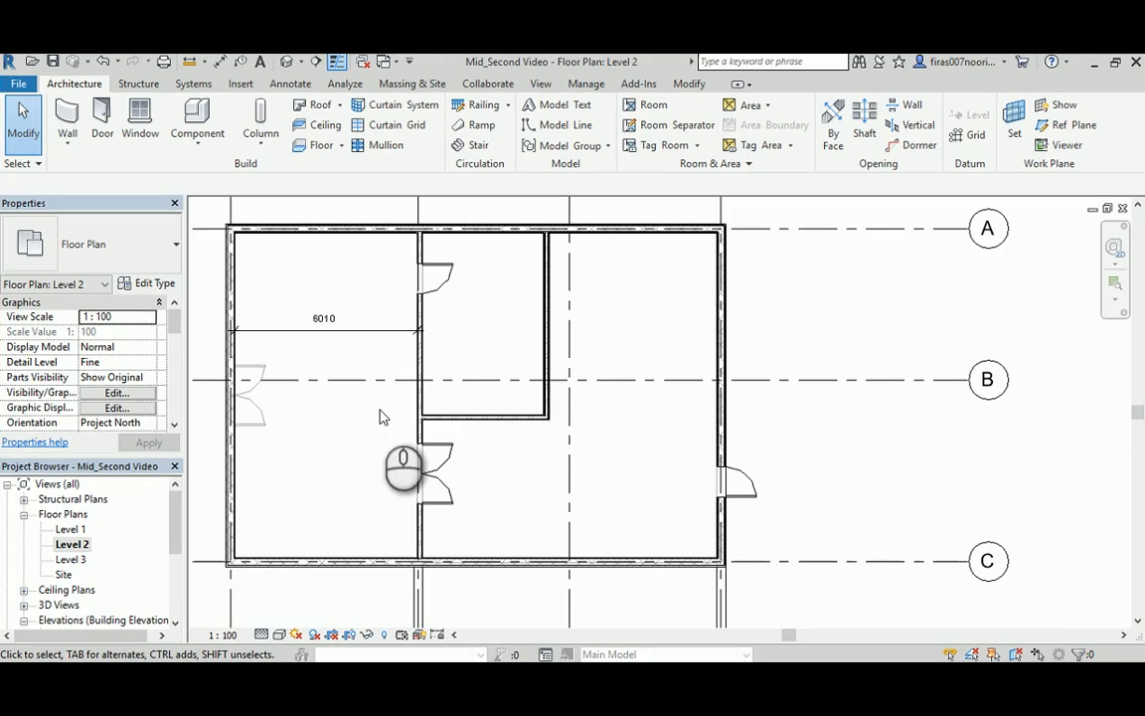
- Duplicate the M_Fixed 0406 x 0610mm window type, naming the copy 2000 x 1300mm with the author's first name as suffix
{"action": "left_click", "coordinate": [140, 118]}
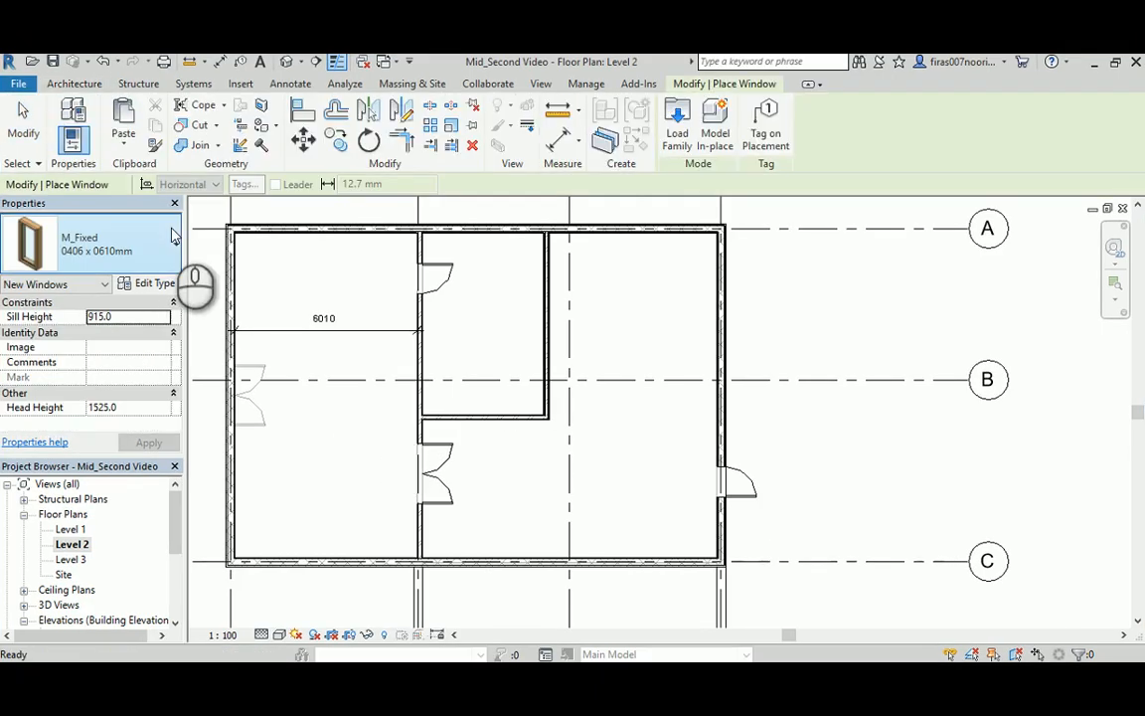
{"action": "left_click", "coordinate": [154, 234]}
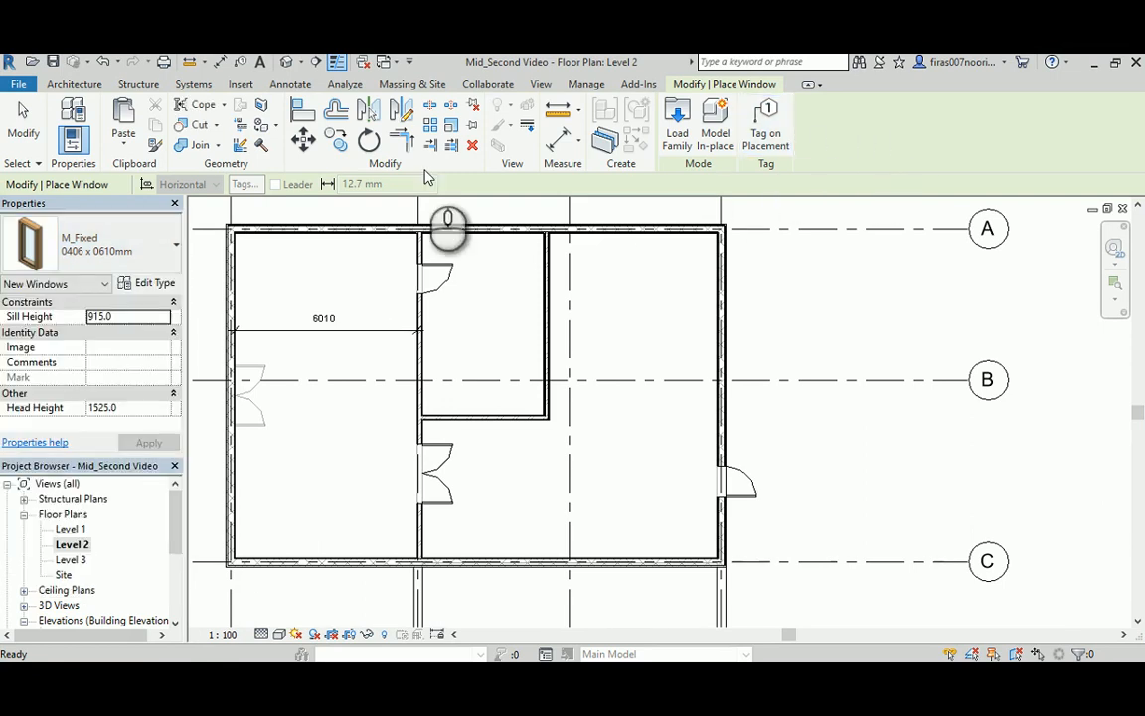
{"action": "left_click", "coordinate": [149, 284]}
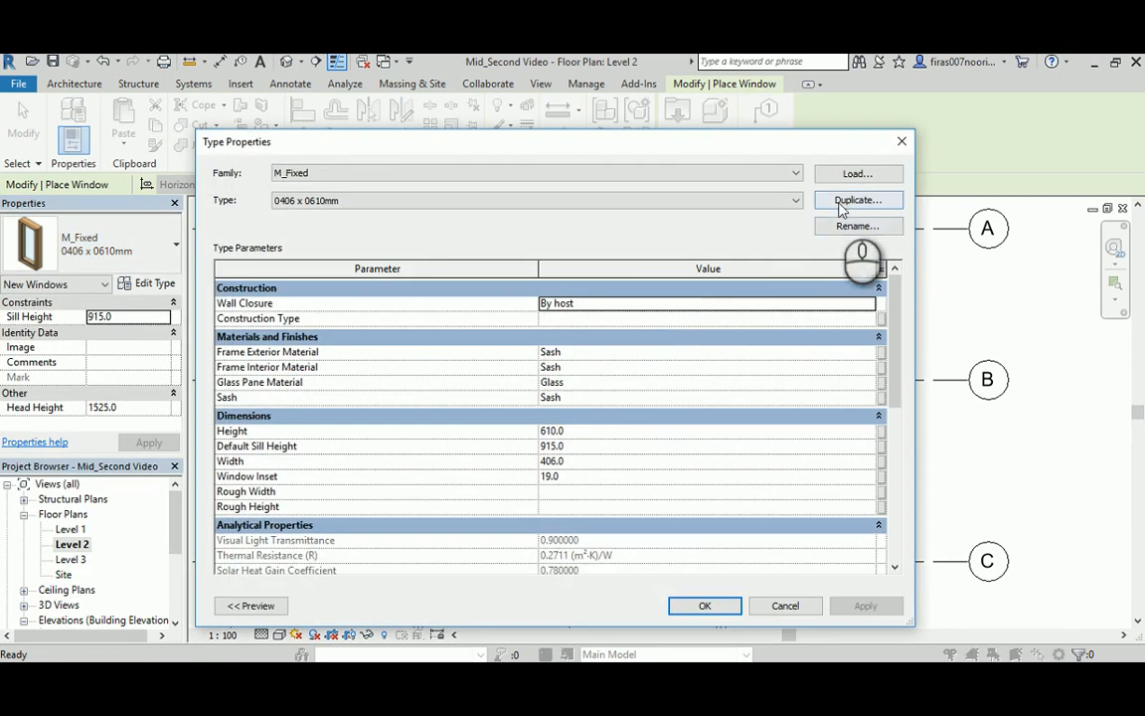
{"action": "left_click", "coordinate": [835, 200]}
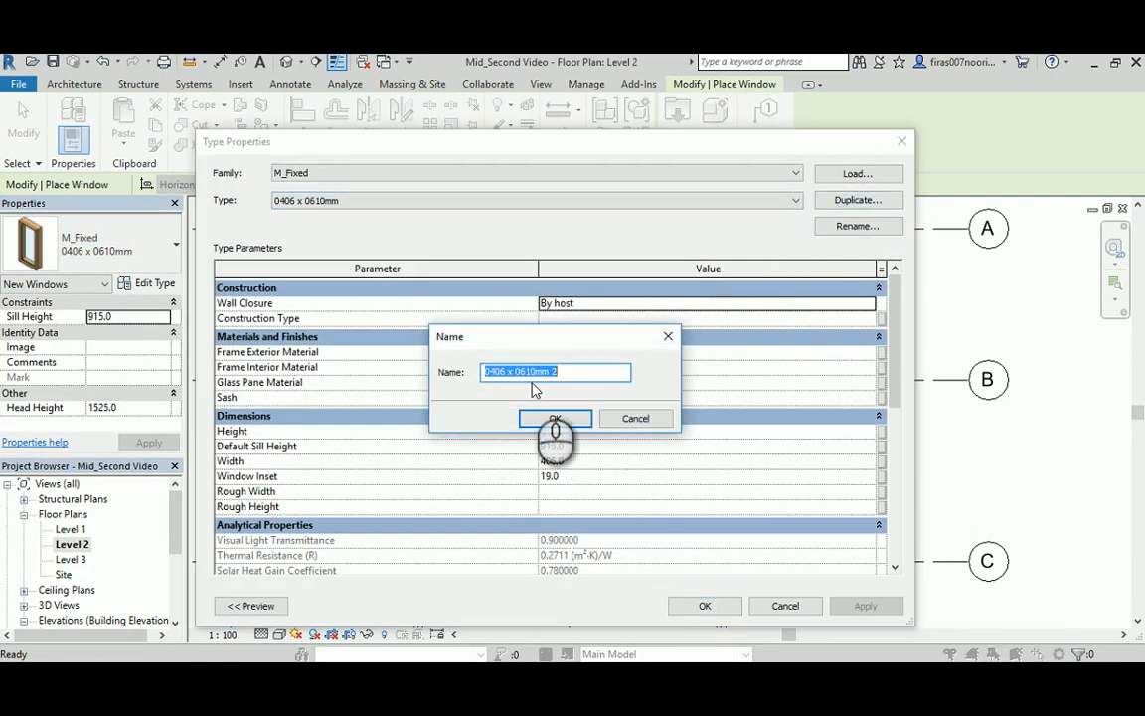
{"action": "left_click_drag", "start_coordinate": [504, 371], "coordinate": [383, 388]}
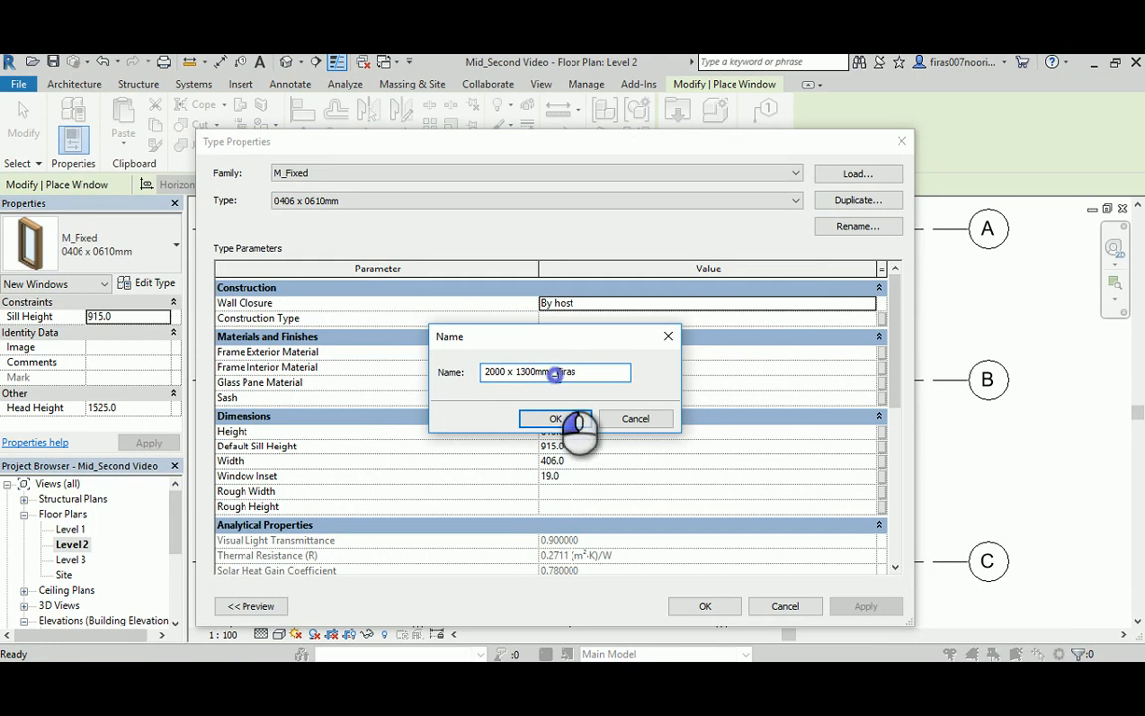
{"action": "left_click", "coordinate": [563, 422]}
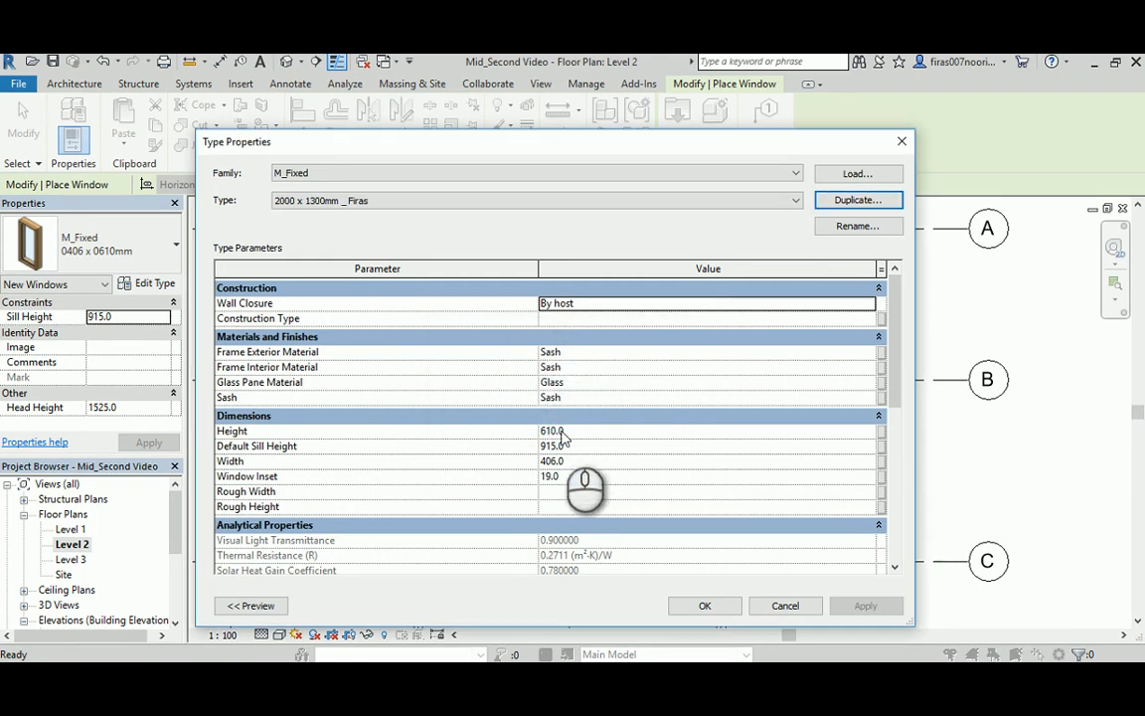
- Set the new window type's height to 1300 mm, default sill height to 900 mm and width to 2000 mm
{"action": "left_click", "coordinate": [582, 432]}
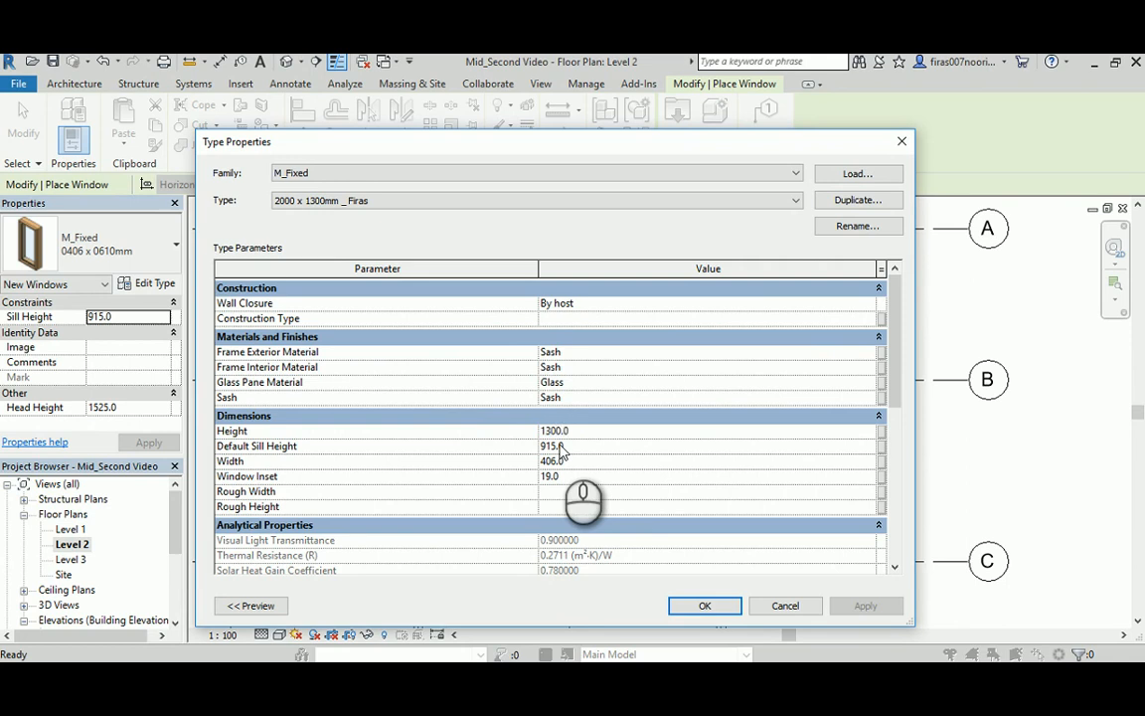
{"action": "left_click", "coordinate": [605, 449]}
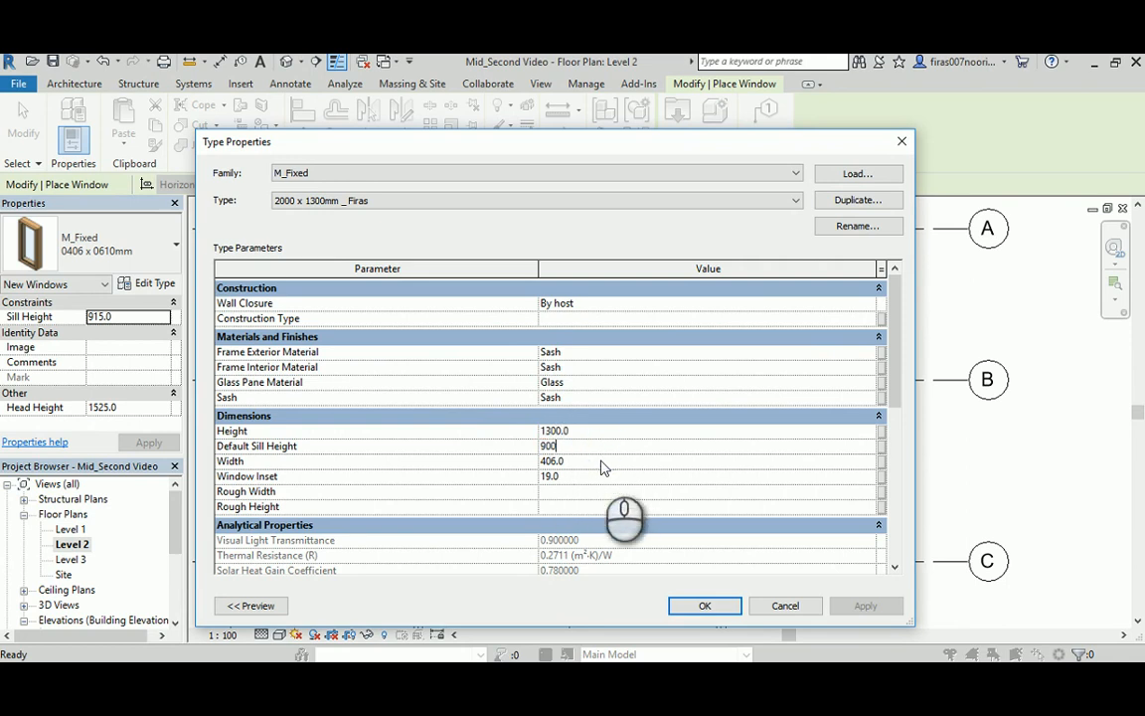
{"action": "left_click", "coordinate": [588, 462]}
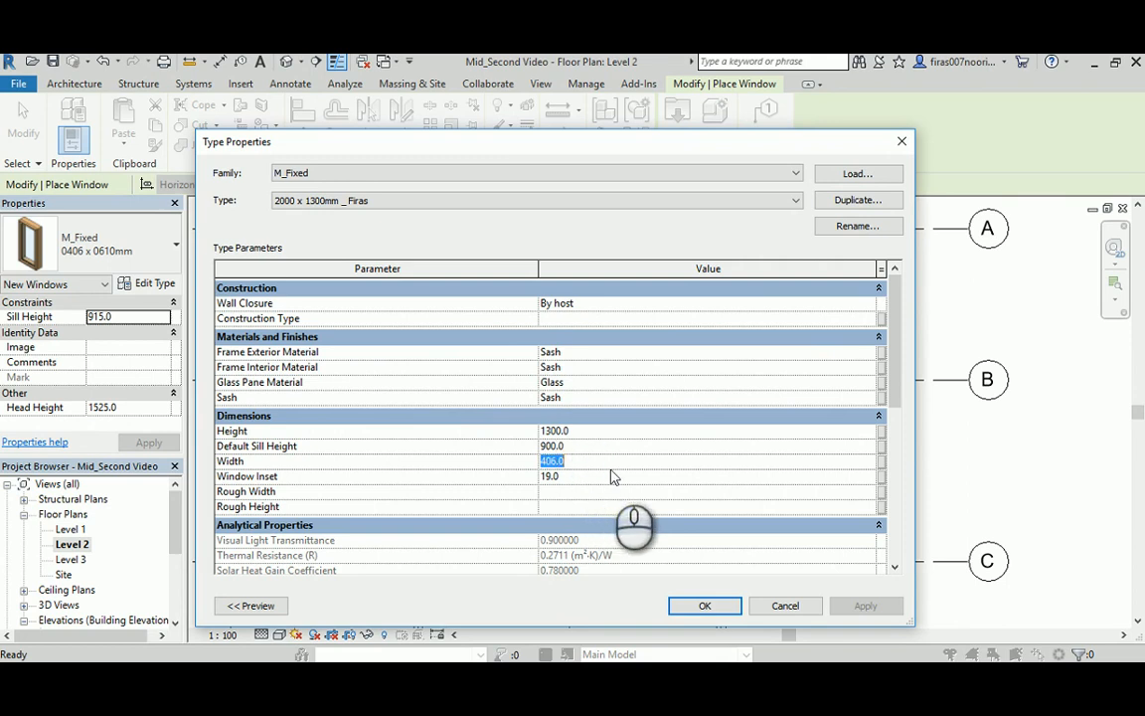
{"action": "left_click", "coordinate": [702, 610]}
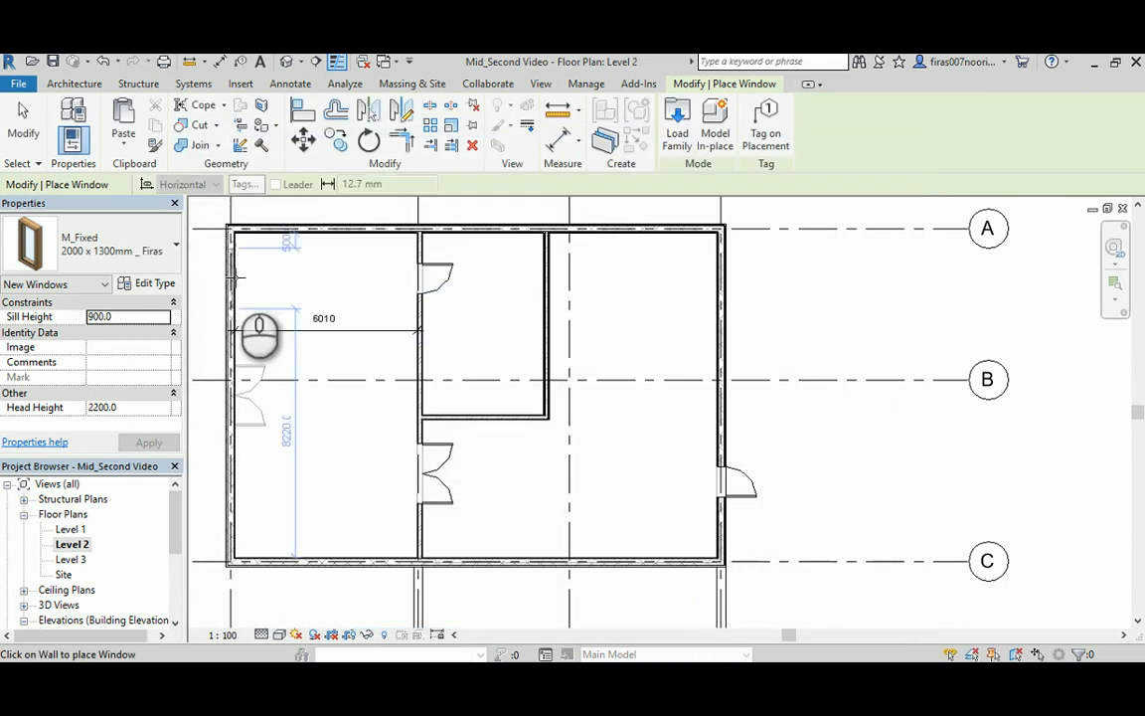
- Place two of the new windows in the grid 1 wall, about 800 mm from the grid A wall and from the grid C wall
{"action": "middle_click_drag", "start_coordinate": [234, 277], "coordinate": [407, 287]}
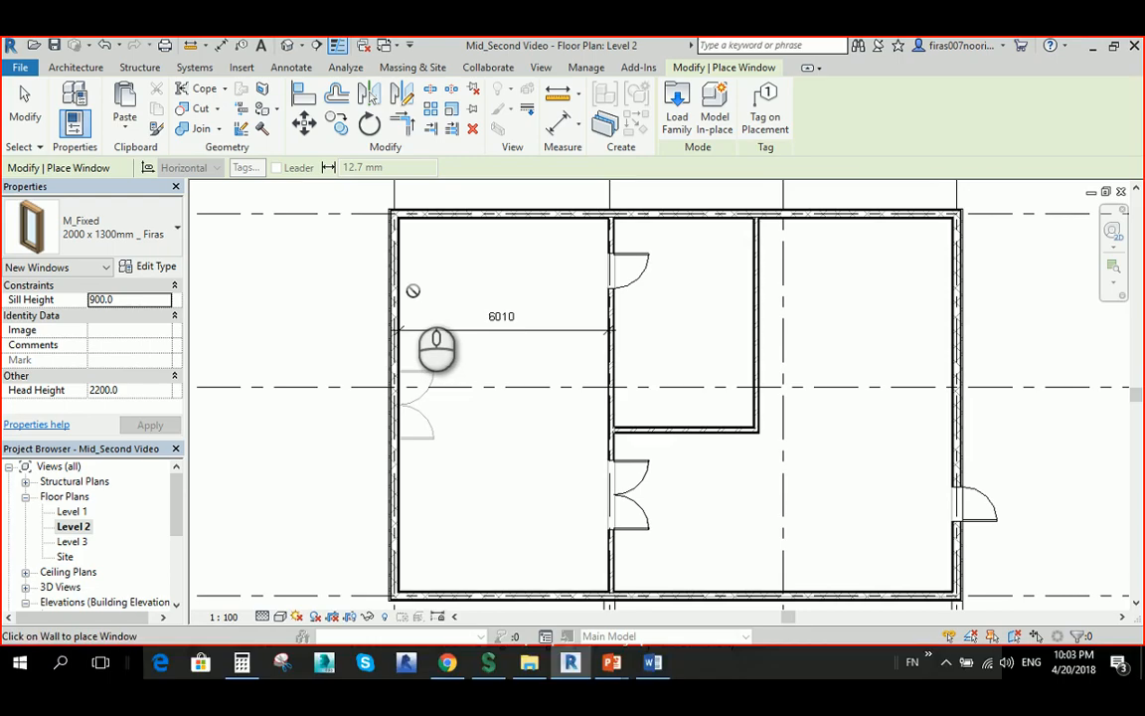
{"action": "middle_click_drag", "start_coordinate": [403, 288], "coordinate": [402, 303]}
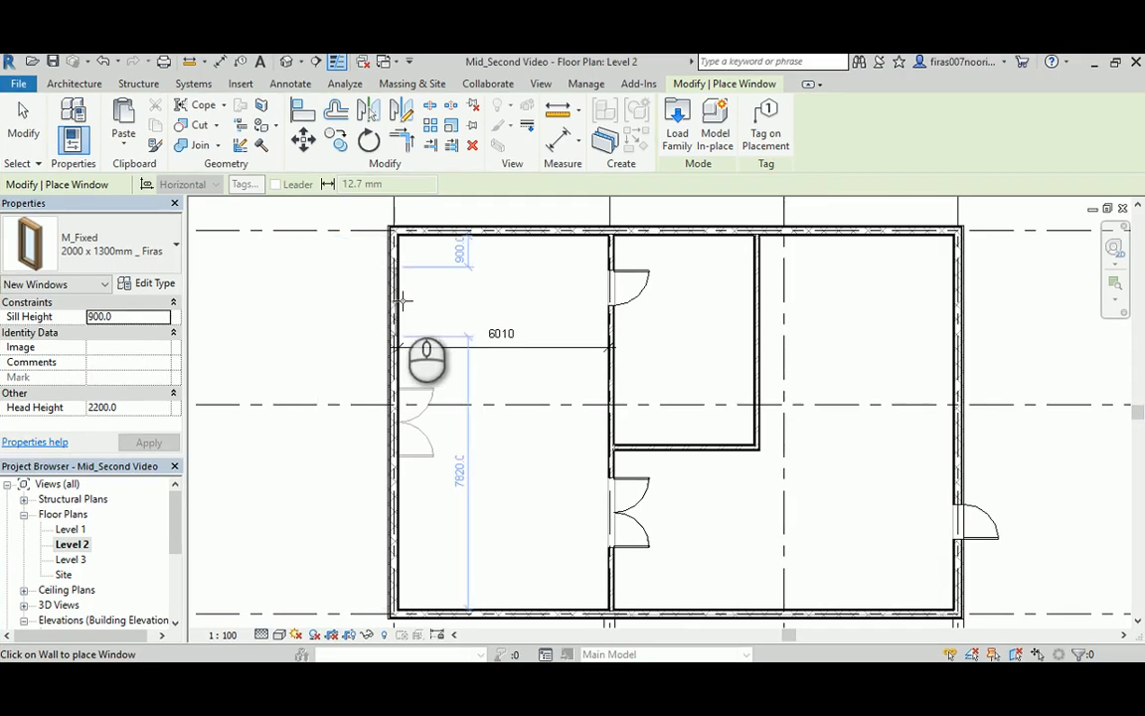
{"action": "left_click", "coordinate": [405, 297]}
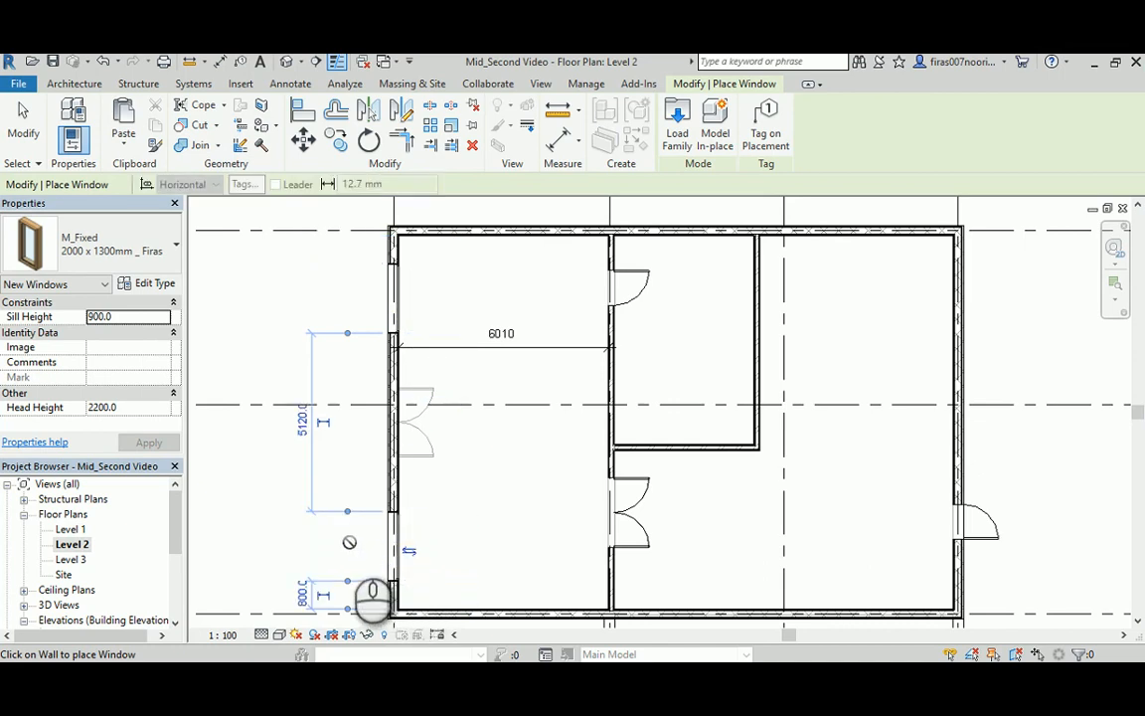
- End window placement and check the grid 1 window positions on Level 2 against the Level 1 and Level 2 reference plans
{"action": "key", "text": "Escape"}
{"action": "scroll", "coordinate": [387, 453], "scroll_direction": "up", "scroll_amount": 1}
{"action": "left_click", "coordinate": [395, 288]}
{"action": "middle_click_drag", "start_coordinate": [395, 289], "coordinate": [411, 142]}
{"action": "left_click", "coordinate": [288, 389]}
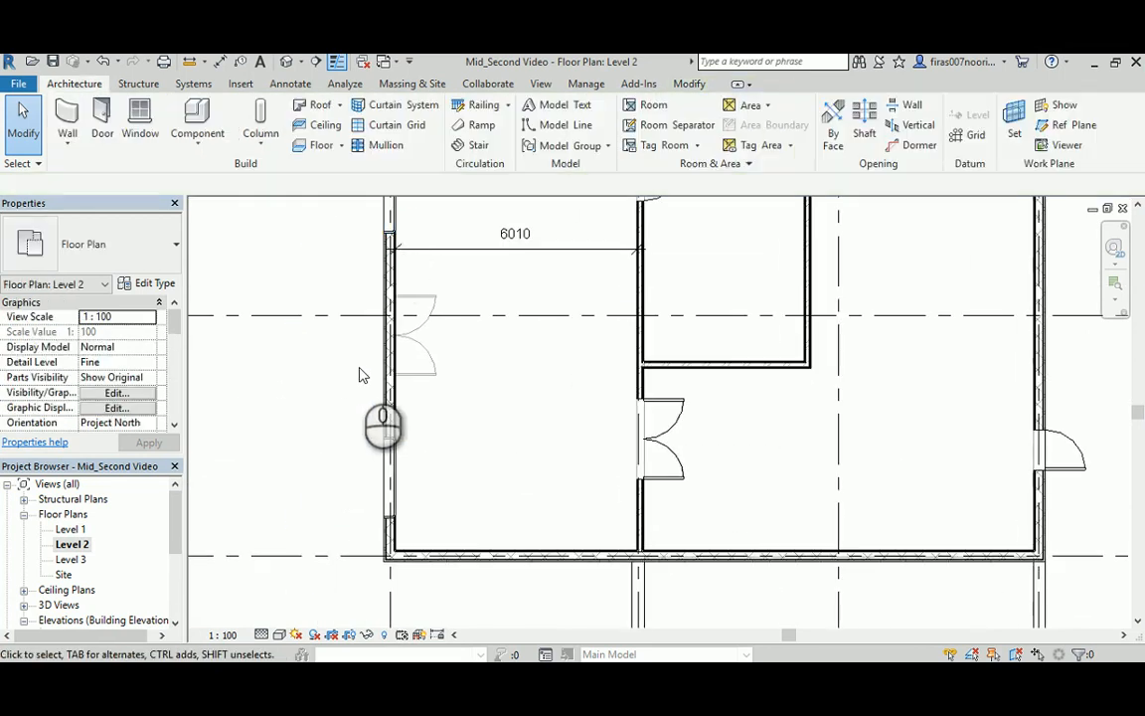
{"action": "left_click", "coordinate": [384, 462]}
{"action": "left_click", "coordinate": [332, 463]}
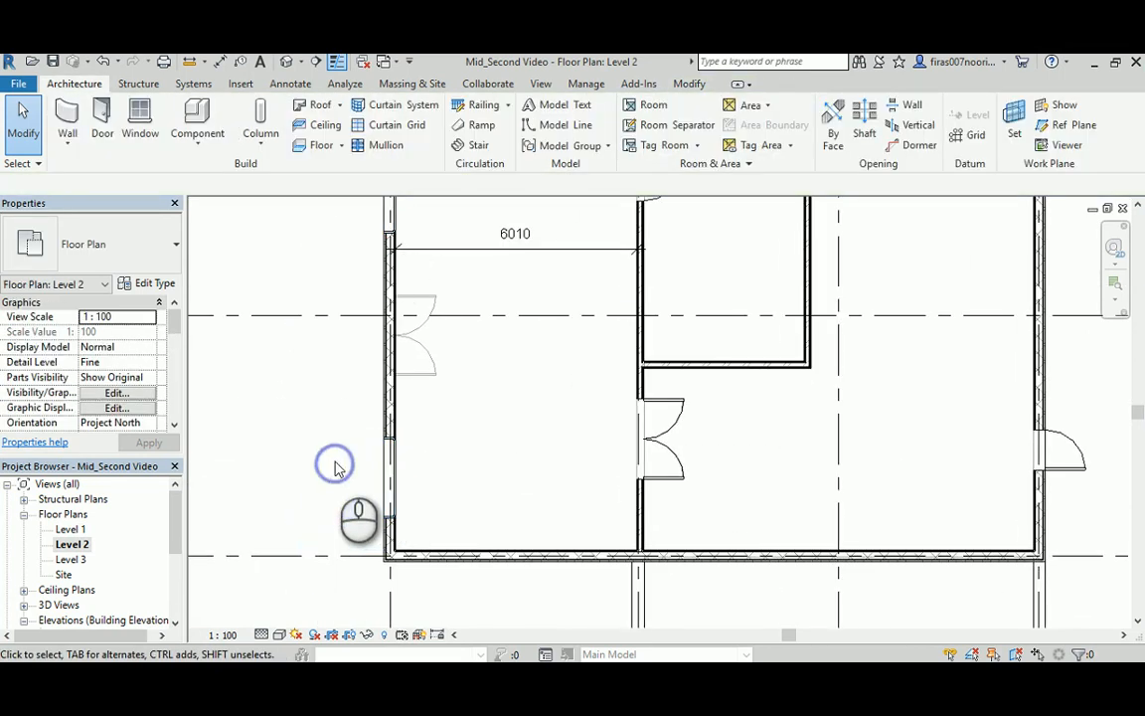
{"action": "middle_click_drag", "start_coordinate": [483, 404], "coordinate": [435, 480]}
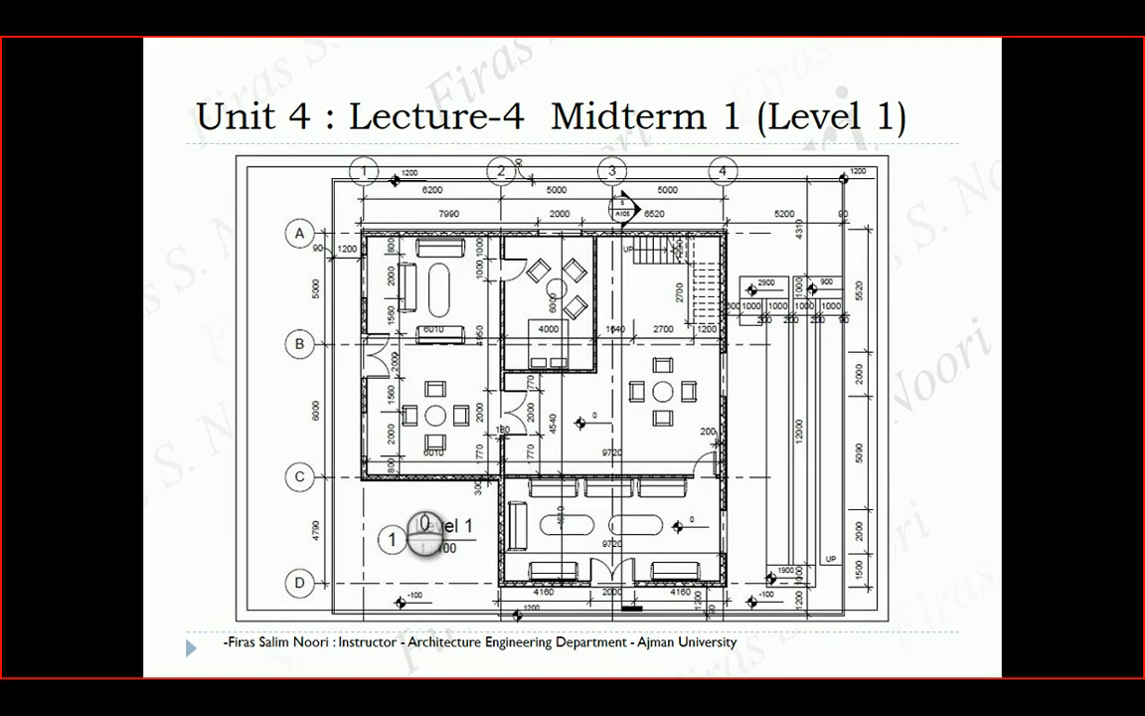
{"action": "left_click", "coordinate": [401, 476]}
{"action": "scroll", "coordinate": [426, 534], "scroll_direction": "up", "scroll_amount": 1}
{"action": "scroll", "coordinate": [425, 534], "scroll_direction": "down", "scroll_amount": 1}
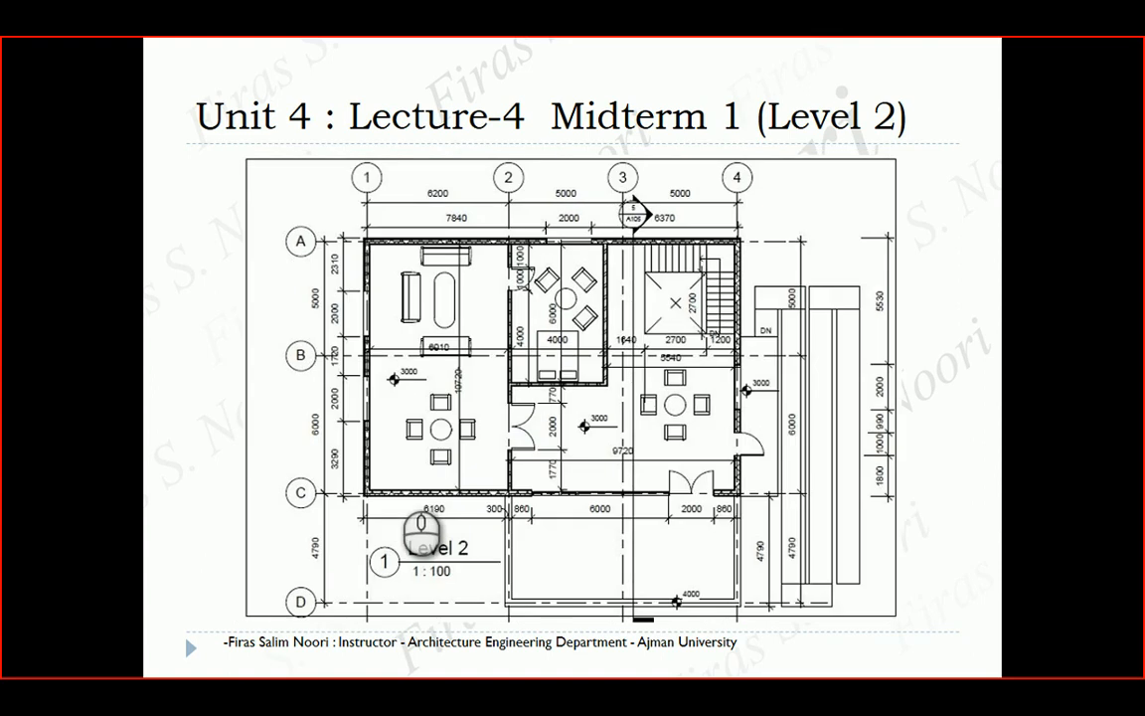
{"action": "key", "text": "alt+Tab"}
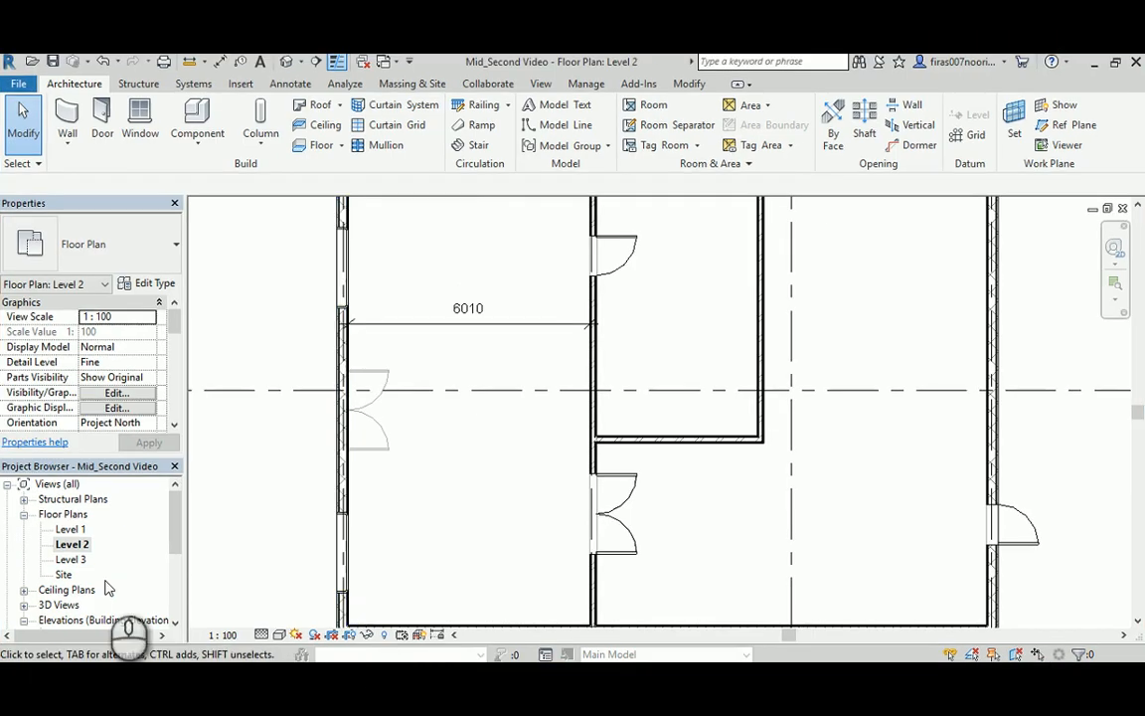
{"action": "key", "text": "alt+Tab"}
{"action": "key", "text": "alt+Tab"}
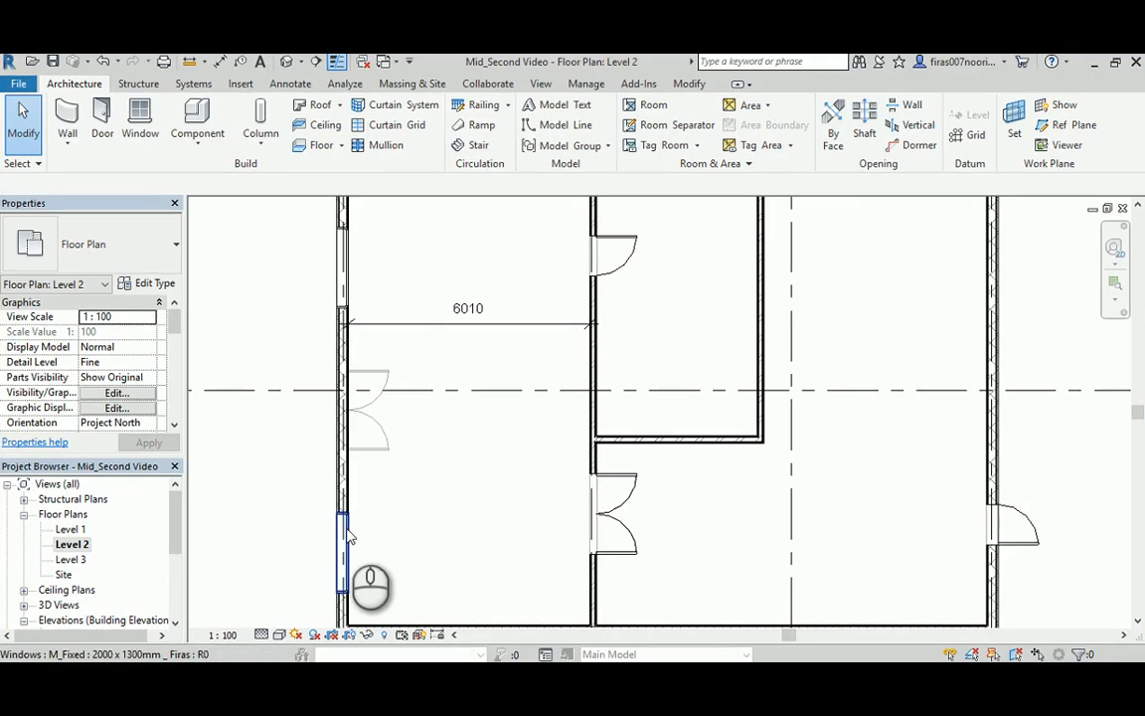
- Copy both grid 1 windows from Level 2 and paste them aligned to Level 1
{"action": "left_click", "coordinate": [346, 527]}
{"action": "middle_click_drag", "start_coordinate": [419, 309], "coordinate": [418, 372]}
{"action": "left_click", "coordinate": [346, 324], "text": "ctrl"}
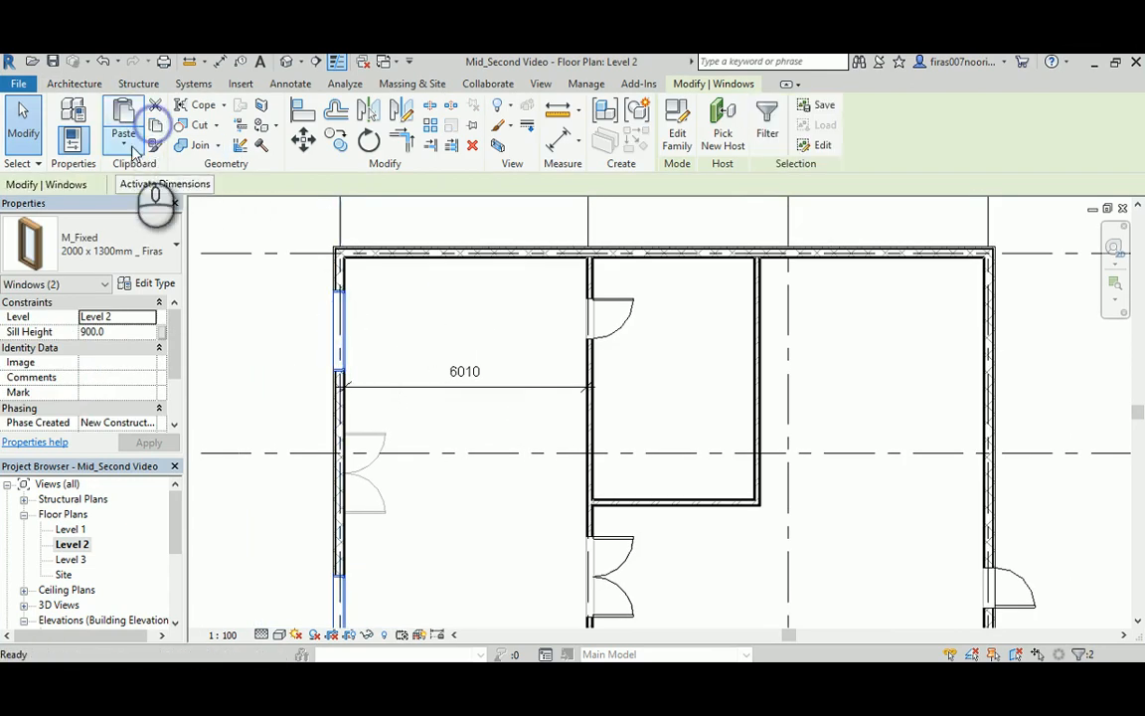
{"action": "left_click", "coordinate": [132, 149]}
{"action": "left_click", "coordinate": [145, 205]}
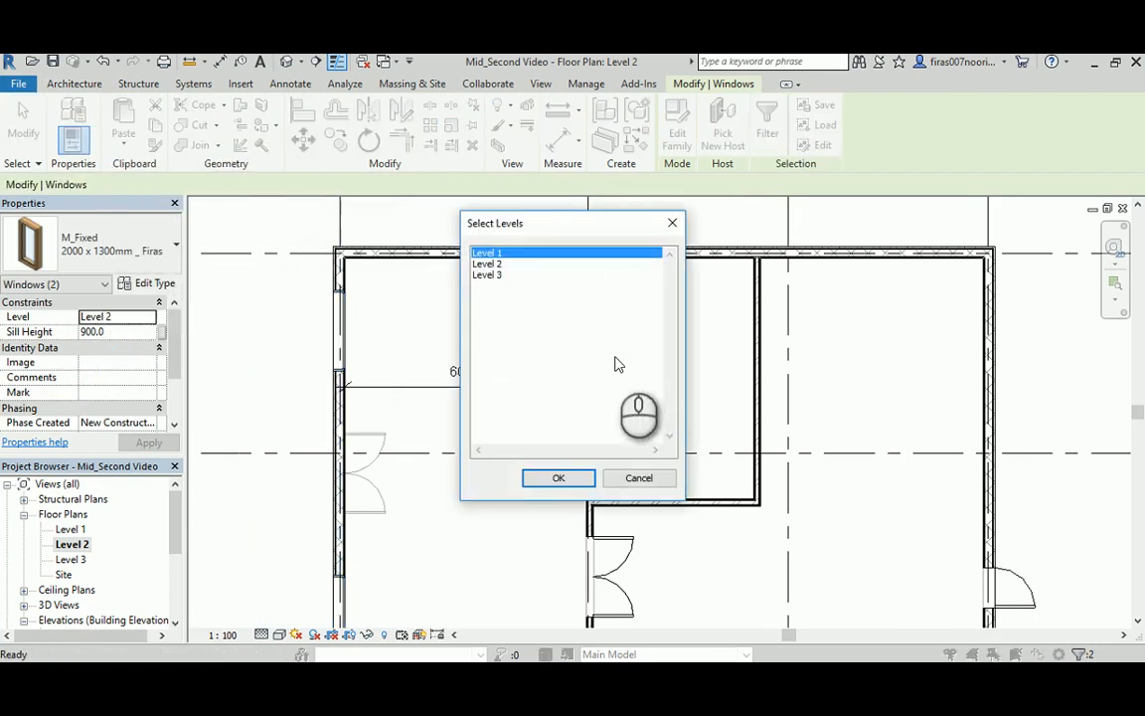
{"action": "left_click", "coordinate": [558, 477]}
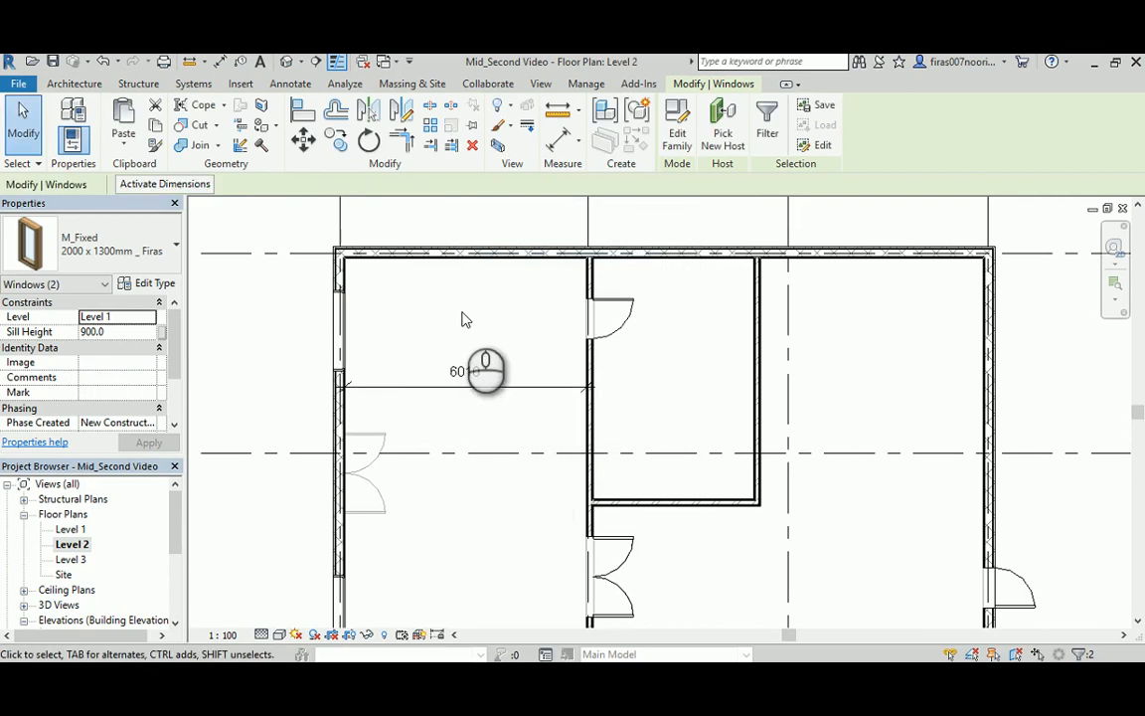
{"action": "left_click", "coordinate": [455, 527]}
{"action": "middle_click_drag", "start_coordinate": [455, 527], "coordinate": [455, 381]}
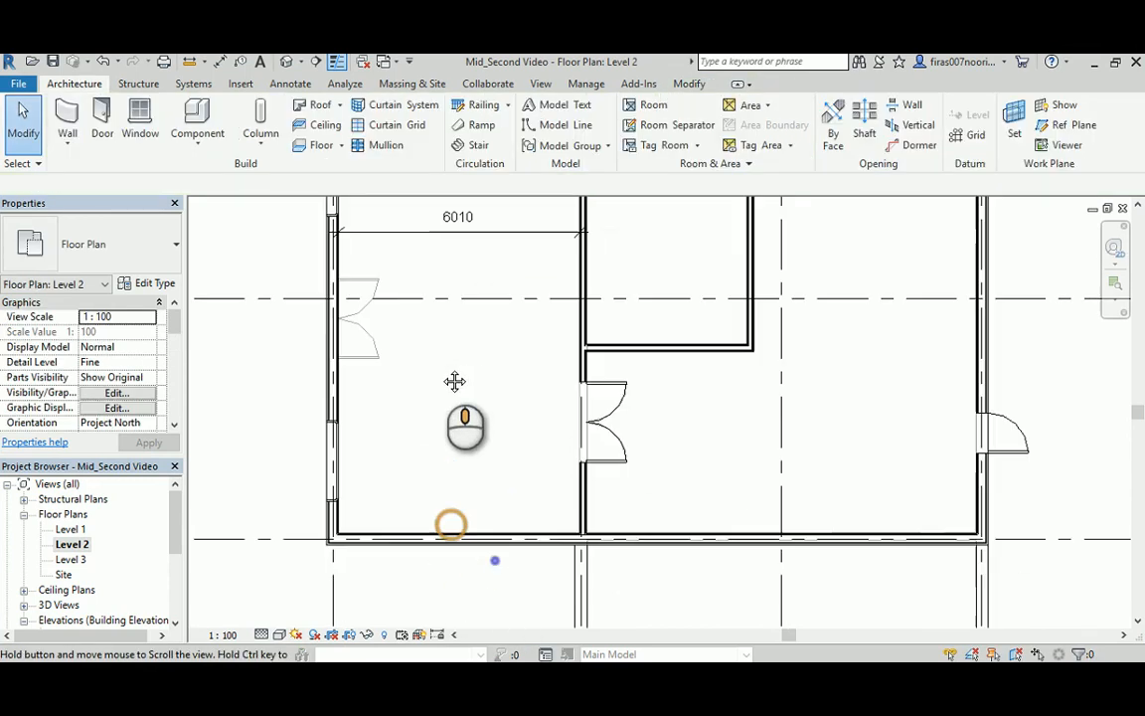
- Open the Level 1 floor plan and check the pasted grid 1 windows' spacing against the reference plans
{"action": "left_click", "coordinate": [74, 529]}
{"action": "middle_click_drag", "start_coordinate": [319, 325], "coordinate": [326, 302]}
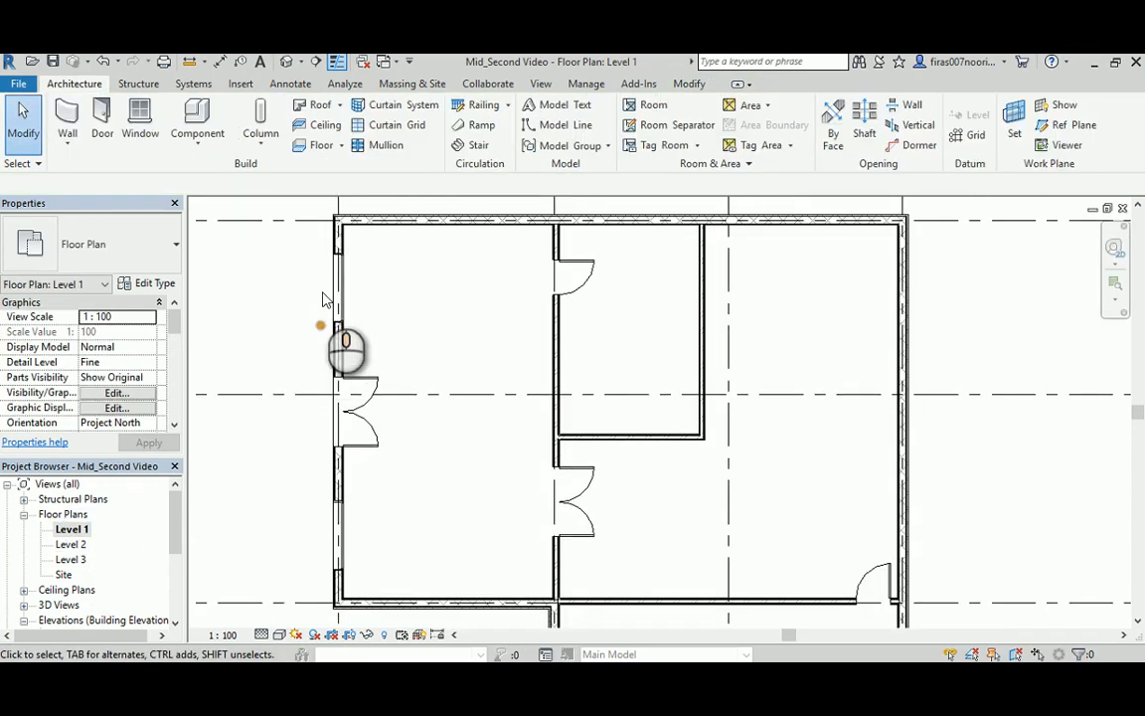
{"action": "left_click", "coordinate": [331, 288]}
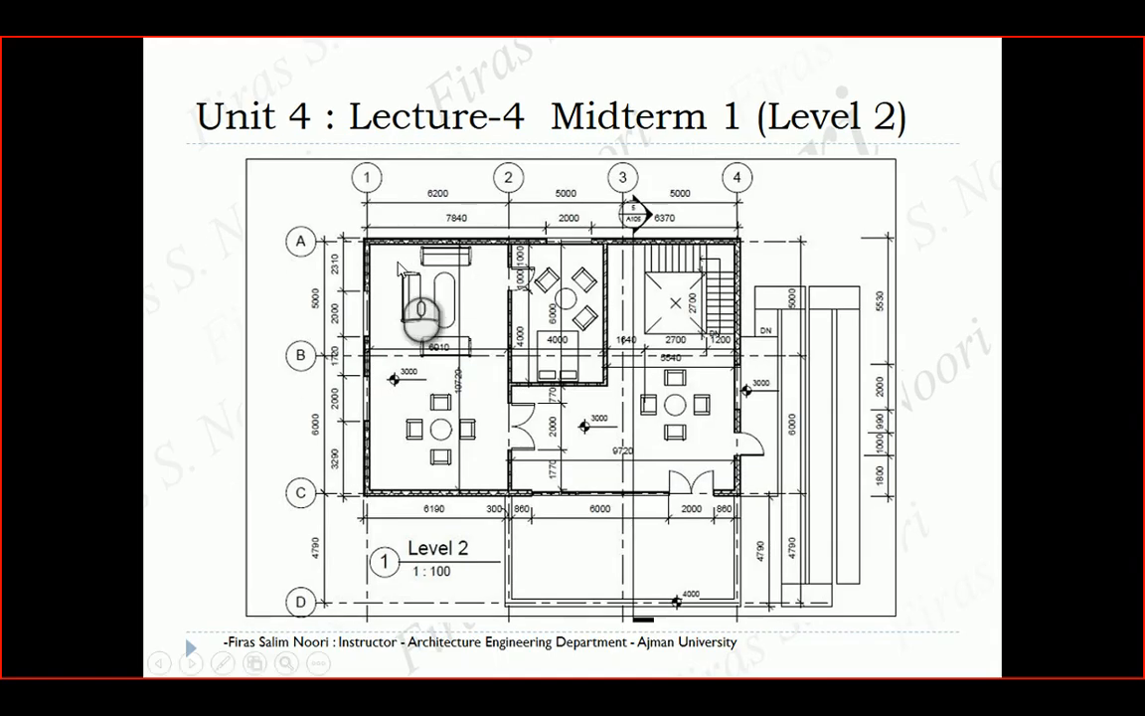
{"action": "left_click", "coordinate": [376, 358]}
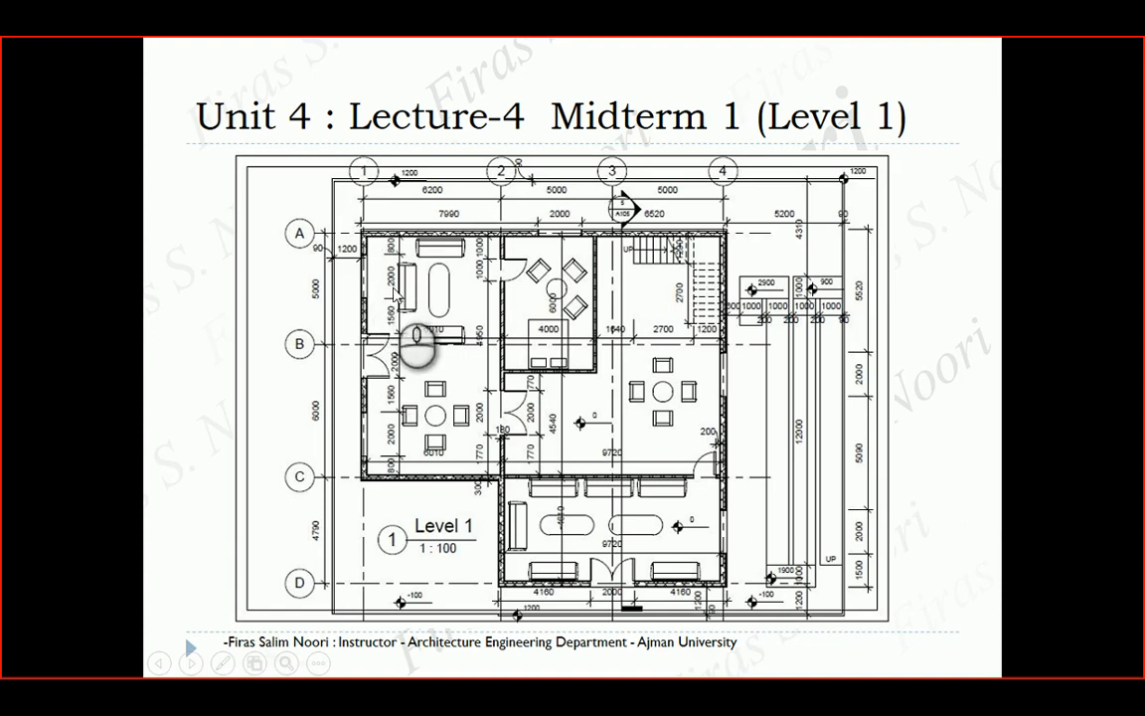
{"action": "left_click", "coordinate": [394, 449]}
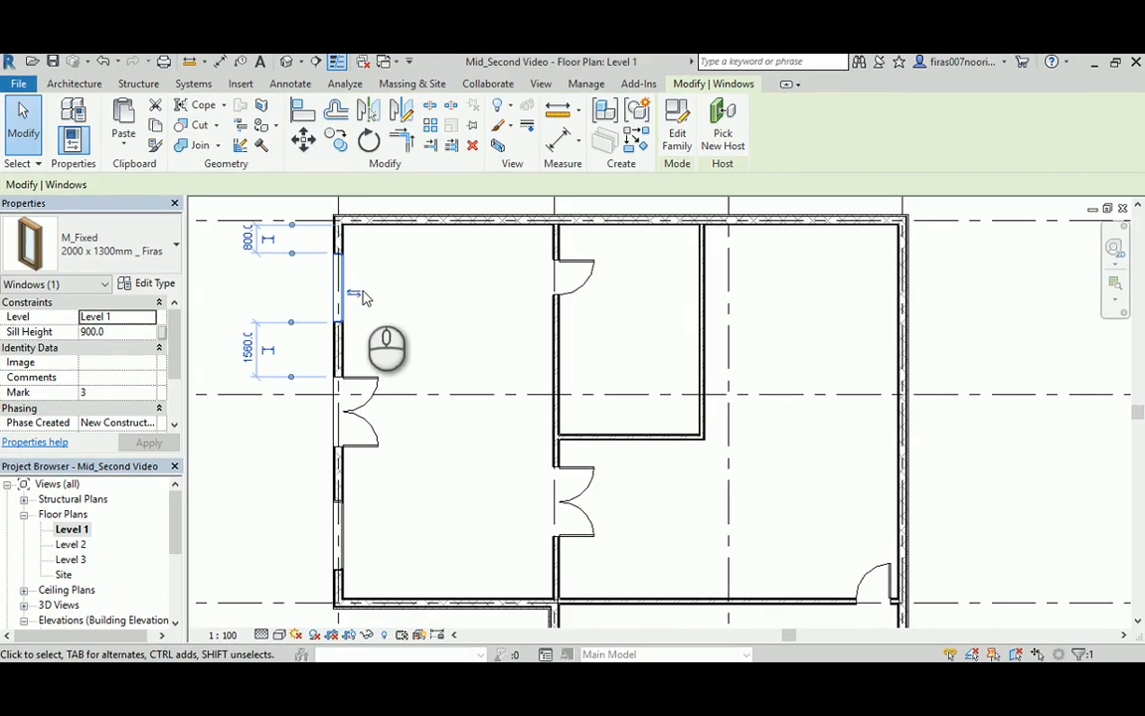
{"action": "middle_click_drag", "start_coordinate": [371, 296], "coordinate": [501, 409]}
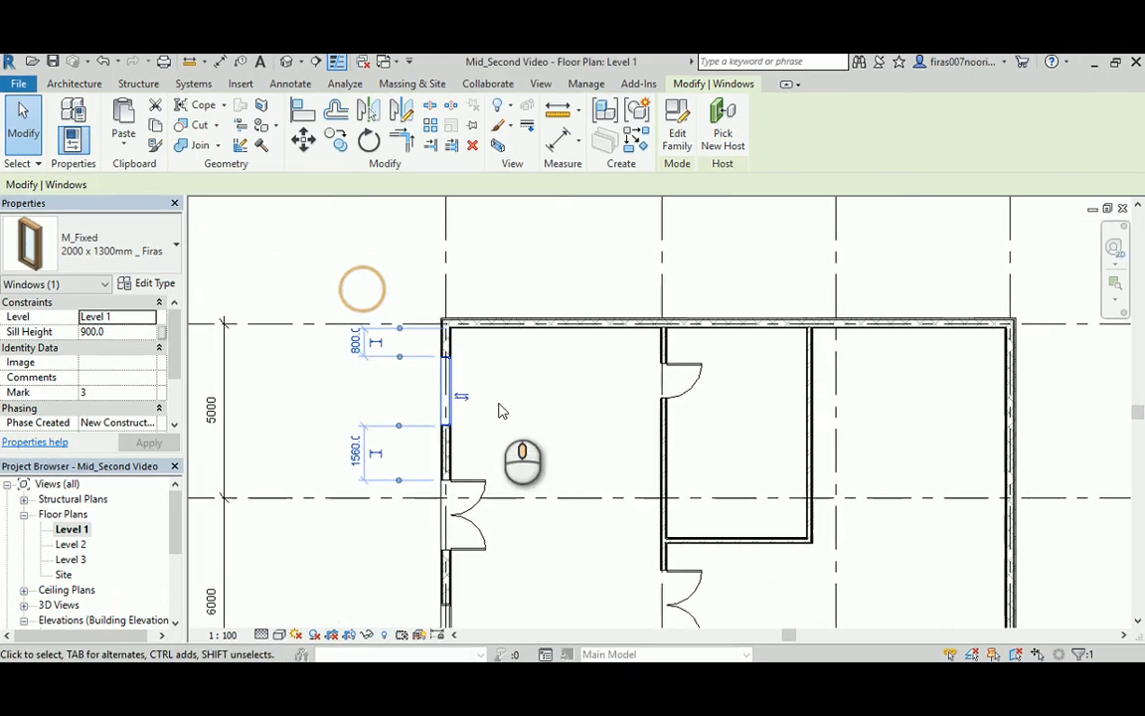
{"action": "left_click", "coordinate": [476, 402]}
- On Level 2, set the upper grid 1 window 2310 mm from the outer face of the grid A wall
{"action": "double_click", "coordinate": [74, 545]}
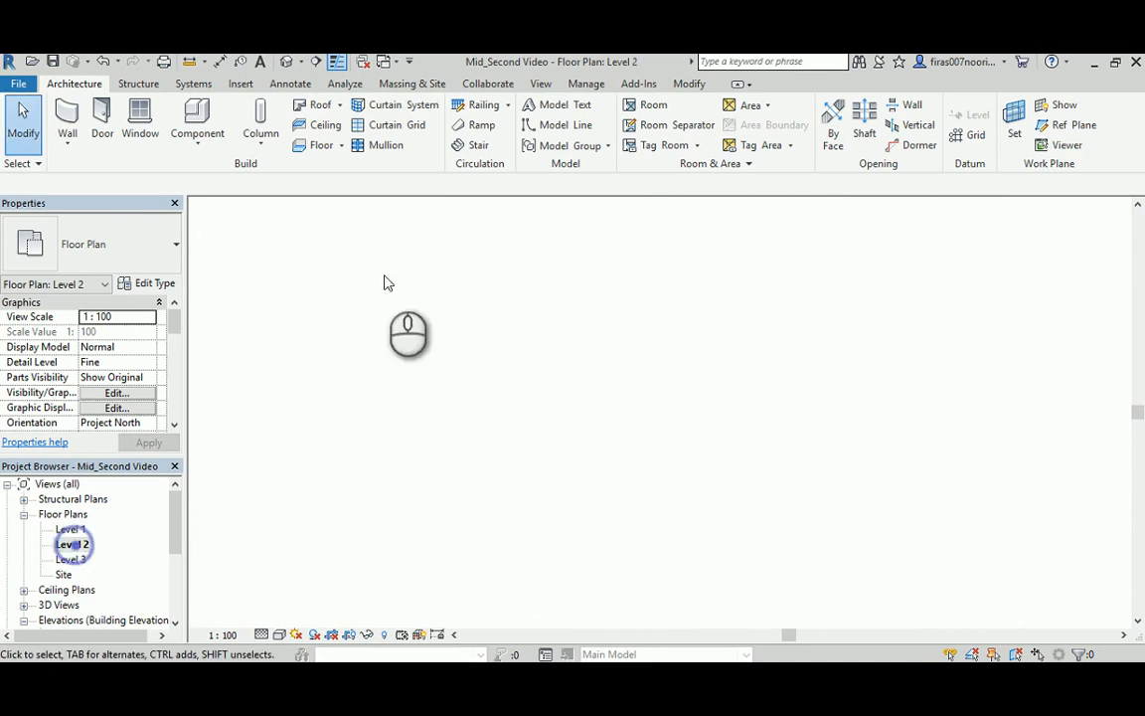
{"action": "middle_click_drag", "start_coordinate": [391, 248], "coordinate": [470, 439]}
{"action": "left_click", "coordinate": [411, 368]}
{"action": "scroll", "coordinate": [382, 366], "scroll_direction": "up", "scroll_amount": 2}
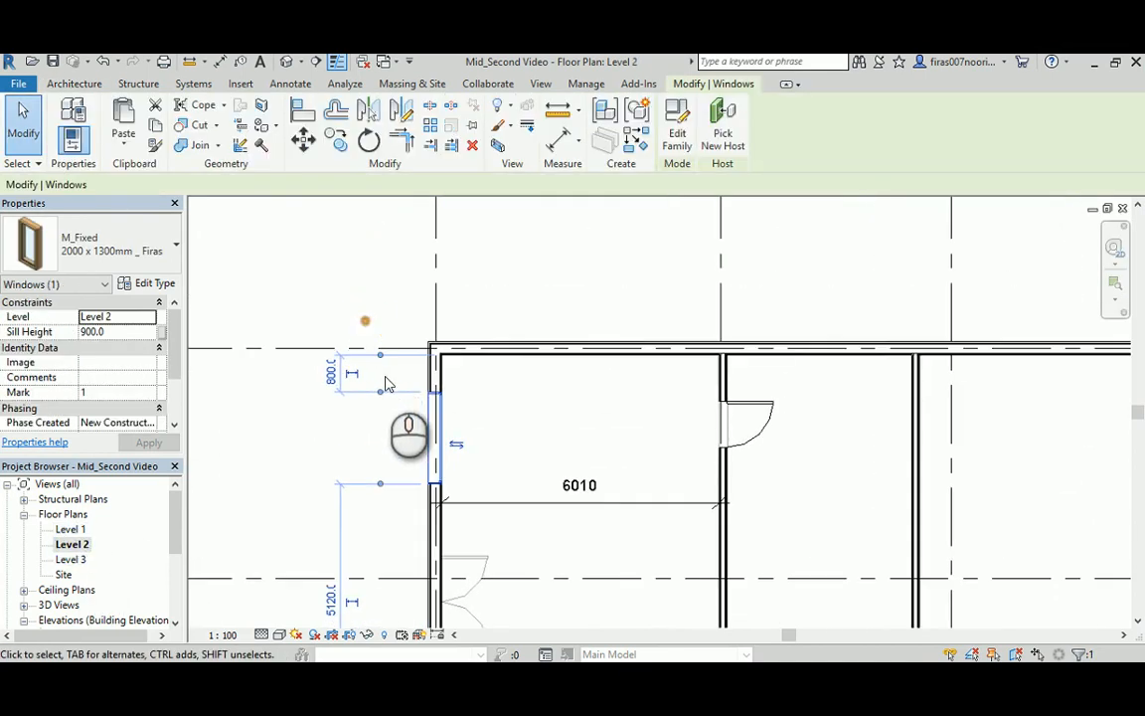
{"action": "left_click_drag", "start_coordinate": [383, 356], "coordinate": [503, 336]}
{"action": "left_click", "coordinate": [512, 411]}
{"action": "left_click", "coordinate": [447, 421]}
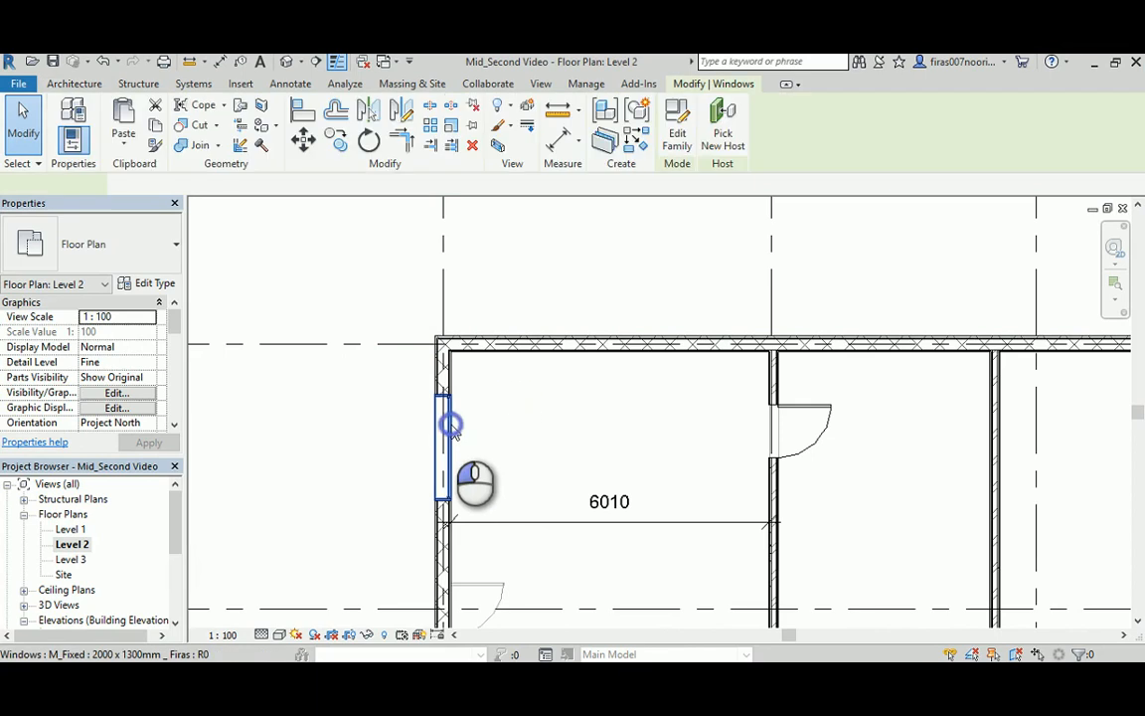
{"action": "left_click", "coordinate": [325, 363]}
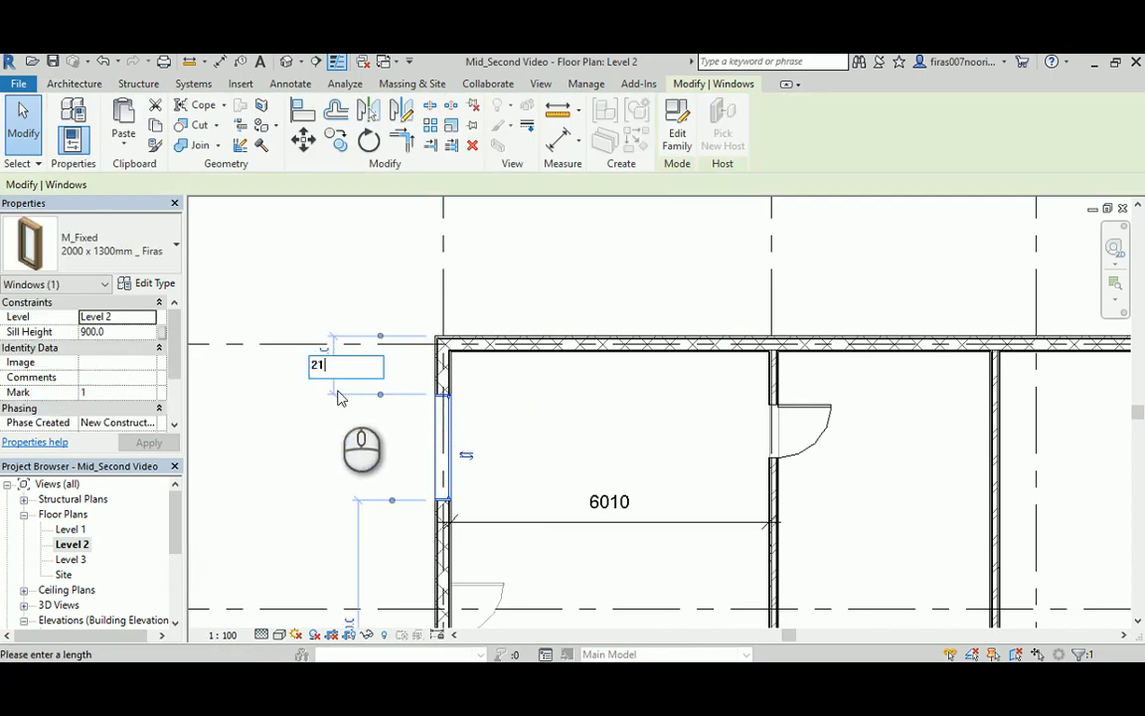
{"action": "left_click", "coordinate": [301, 464]}
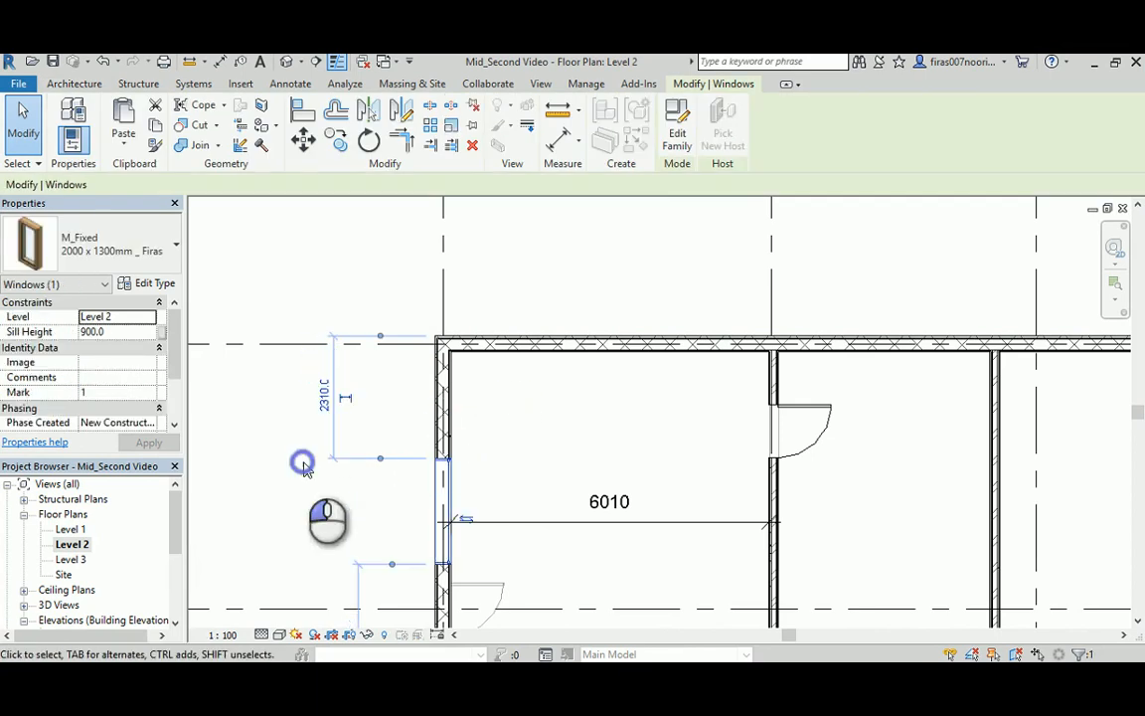
{"action": "middle_click_drag", "start_coordinate": [301, 455], "coordinate": [331, 299]}
{"action": "left_click", "coordinate": [269, 374]}
- Set the lower grid 1 window on Level 2 at 2310 mm from the outer face of the grid C wall
{"action": "scroll", "coordinate": [314, 329], "scroll_direction": "down", "scroll_amount": 2}
{"action": "scroll", "coordinate": [427, 497], "scroll_direction": "up", "scroll_amount": 1}
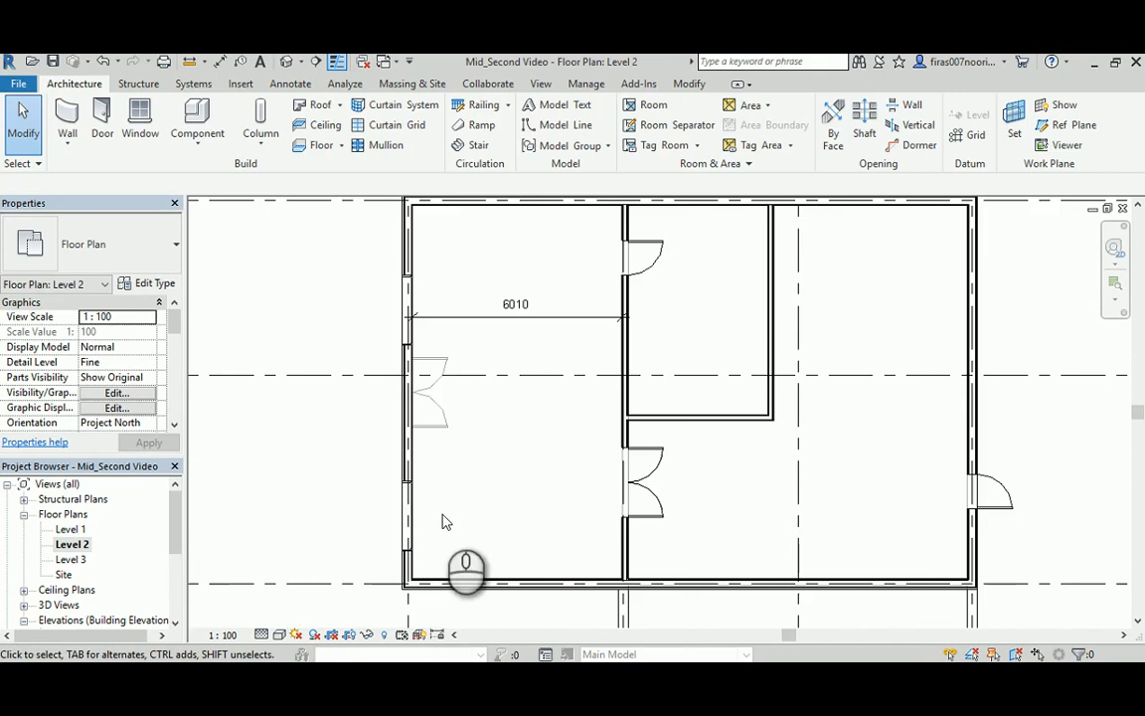
{"action": "left_click", "coordinate": [404, 527]}
{"action": "scroll", "coordinate": [461, 487], "scroll_direction": "up", "scroll_amount": 2}
{"action": "left_click_drag", "start_coordinate": [422, 453], "coordinate": [517, 472]}
{"action": "left_click", "coordinate": [362, 430]}
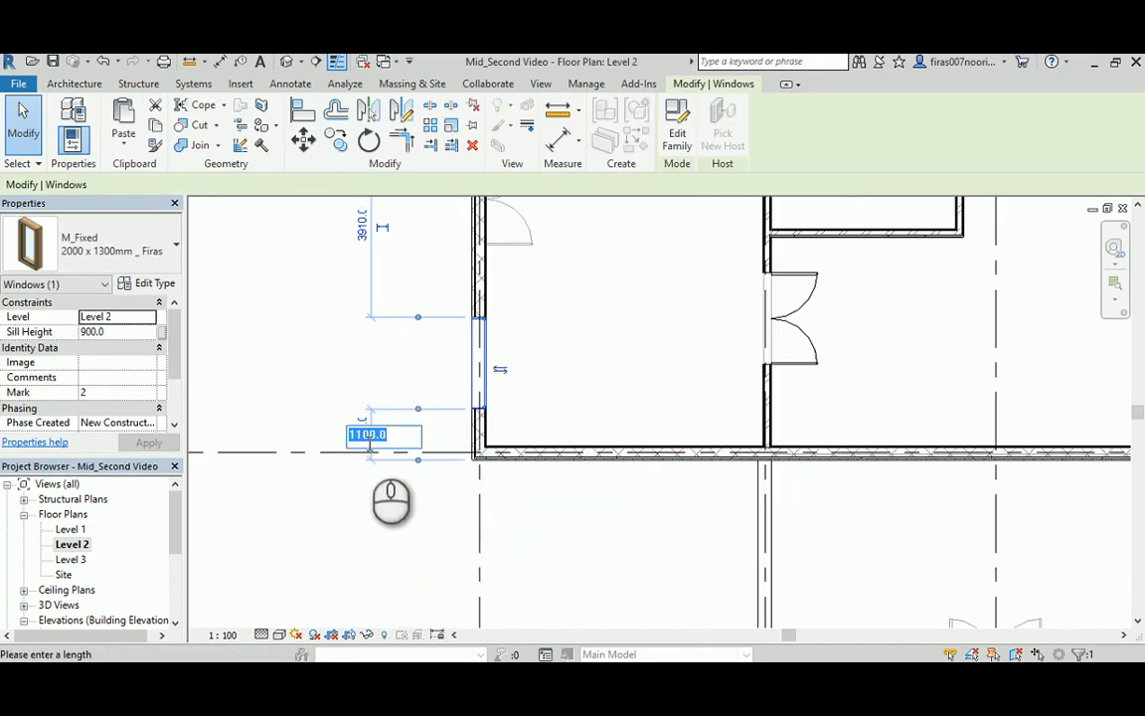
{"action": "key", "text": "Return"}
{"action": "left_click", "coordinate": [292, 368]}
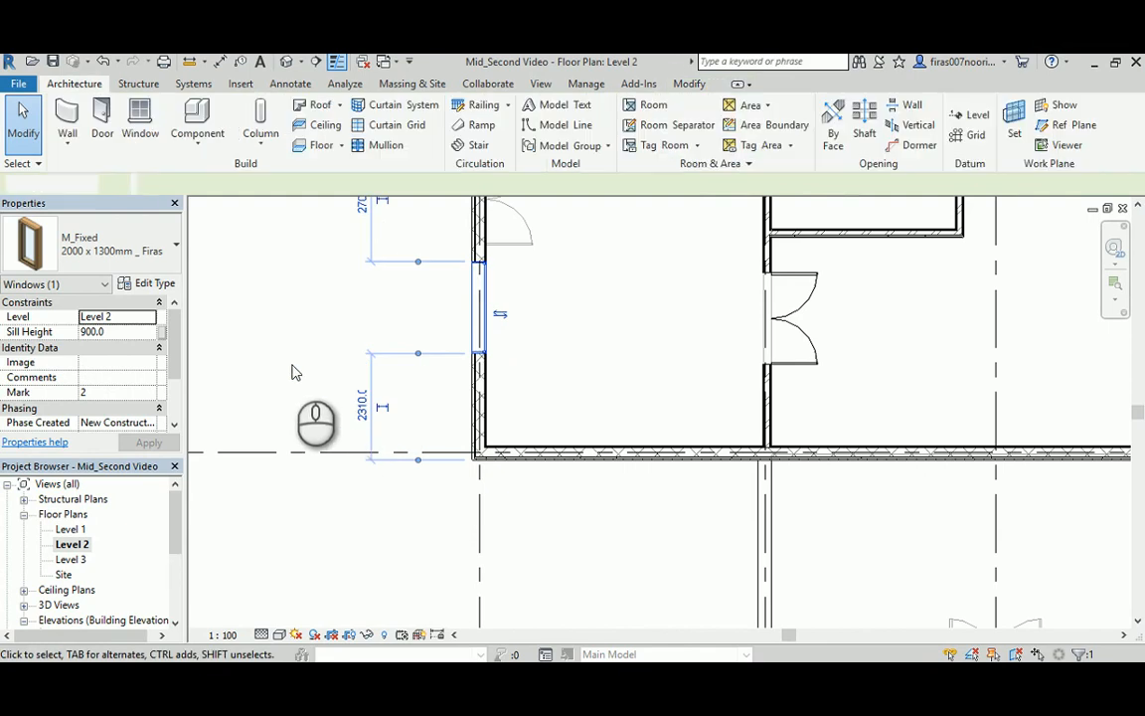
{"action": "middle_click_drag", "start_coordinate": [291, 348], "coordinate": [316, 461]}
{"action": "scroll", "coordinate": [317, 462], "scroll_direction": "down", "scroll_amount": 1}
{"action": "left_click", "coordinate": [315, 379]}
{"action": "middle_click_drag", "start_coordinate": [316, 378], "coordinate": [340, 468]}
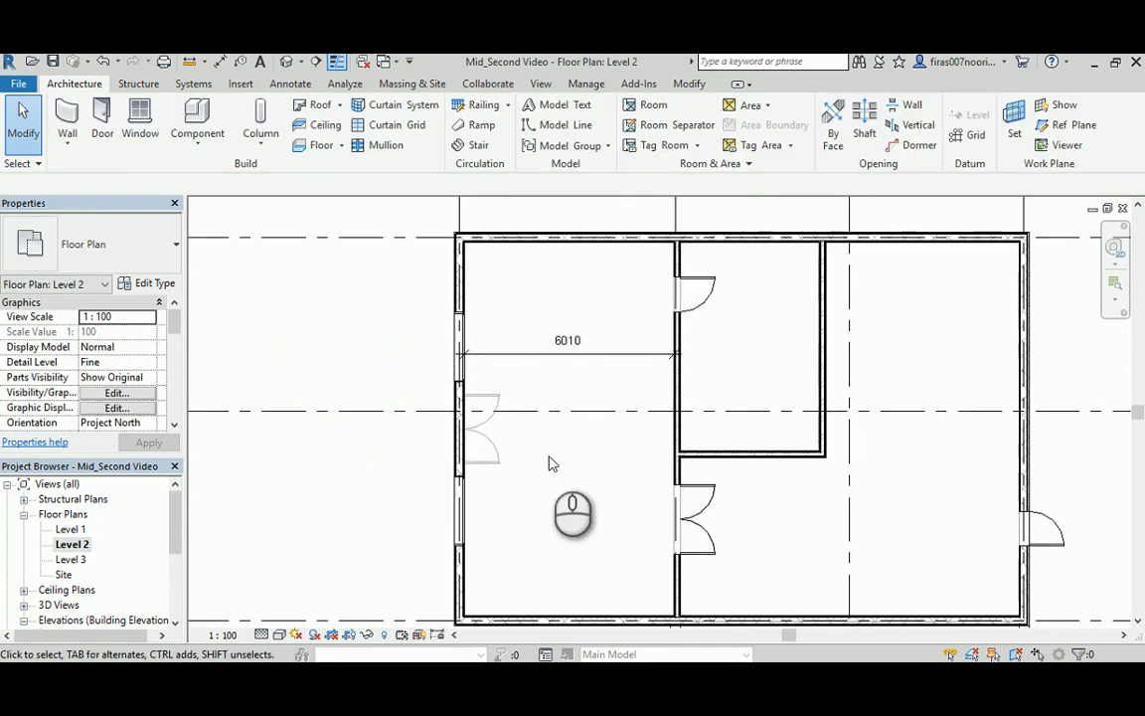
- Open the Level 1 floor plan and compare the reference plans for the windows in the grid 4 wall
{"action": "double_click", "coordinate": [71, 529]}
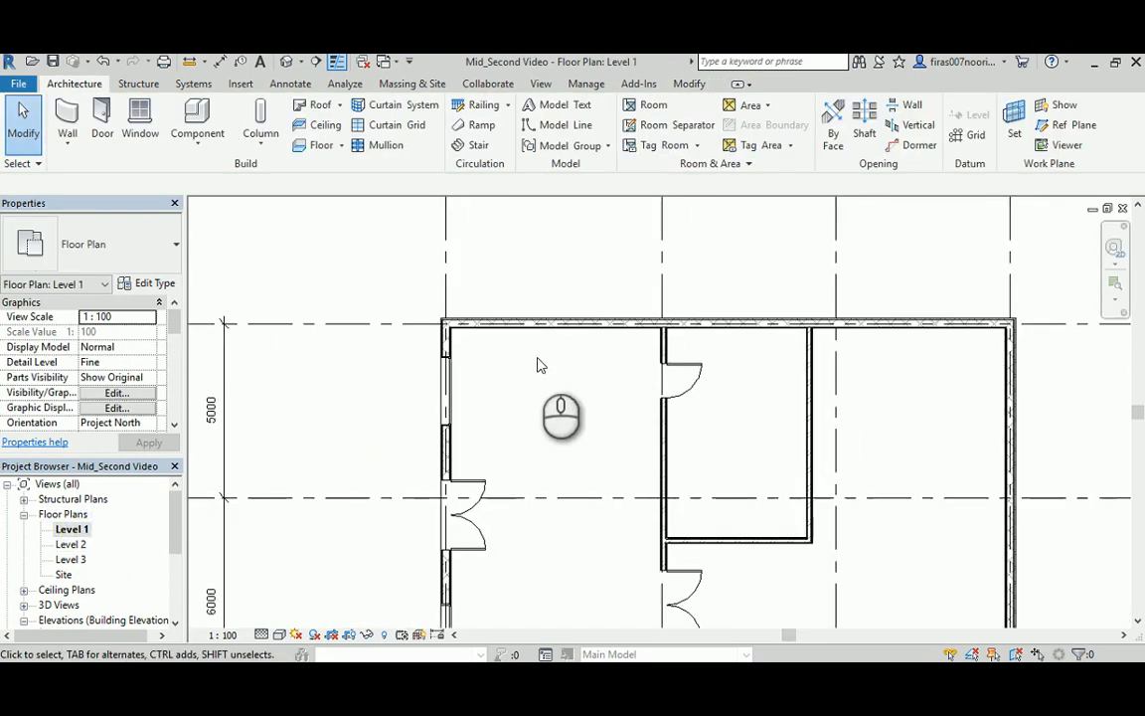
{"action": "scroll", "coordinate": [545, 433], "scroll_direction": "down", "scroll_amount": 2}
{"action": "middle_click_drag", "start_coordinate": [547, 442], "coordinate": [504, 438]}
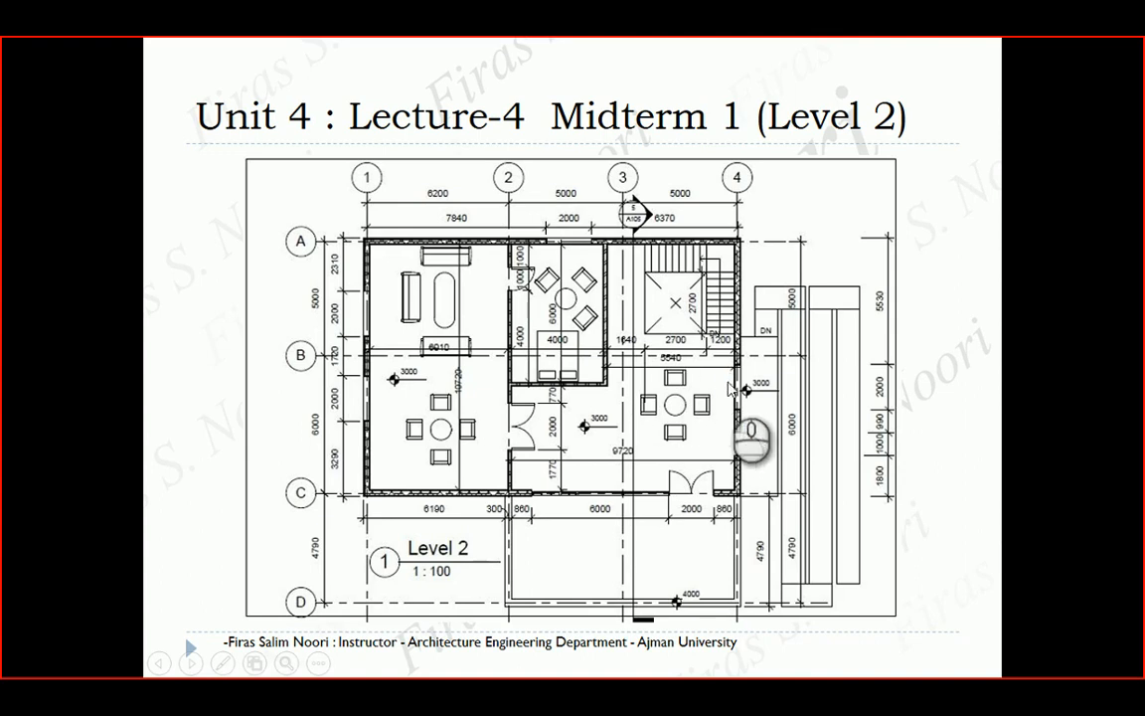
{"action": "scroll", "coordinate": [720, 399], "scroll_direction": "down", "scroll_amount": 1}
{"action": "scroll", "coordinate": [718, 400], "scroll_direction": "up", "scroll_amount": 1}
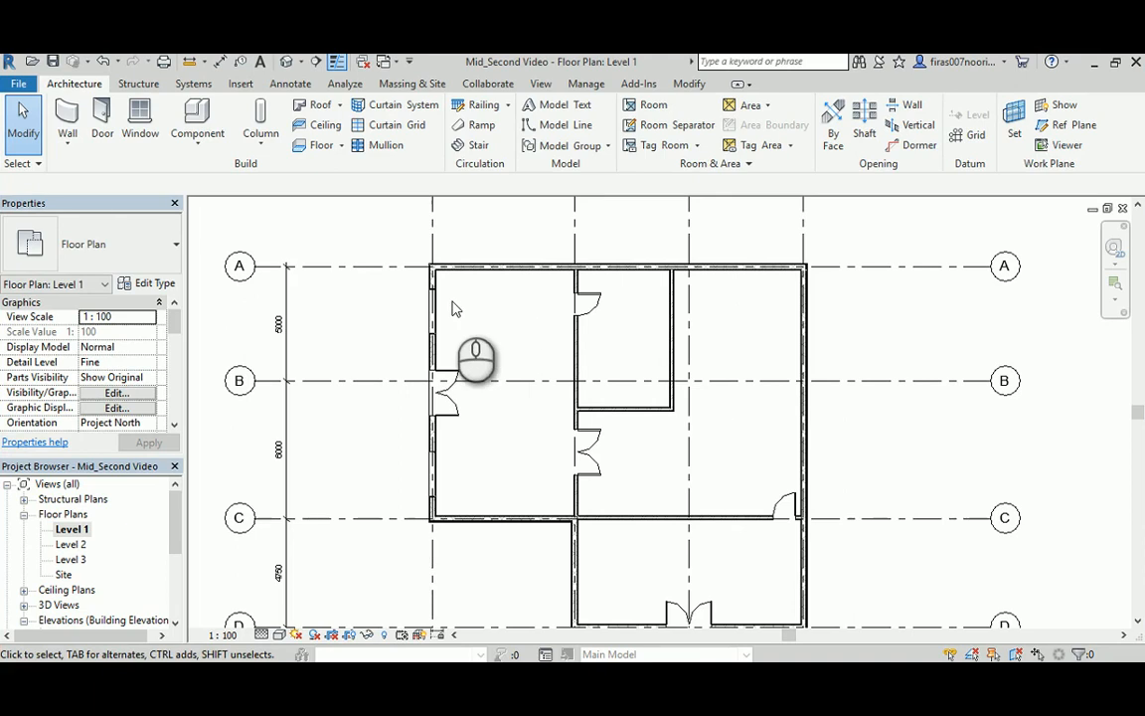
- Place a similar 2000 x 1300mm window in Level 1's grid 4 wall, about 2200 mm from the grid C wall
{"action": "left_click", "coordinate": [433, 308]}
{"action": "right_click", "coordinate": [434, 316]}
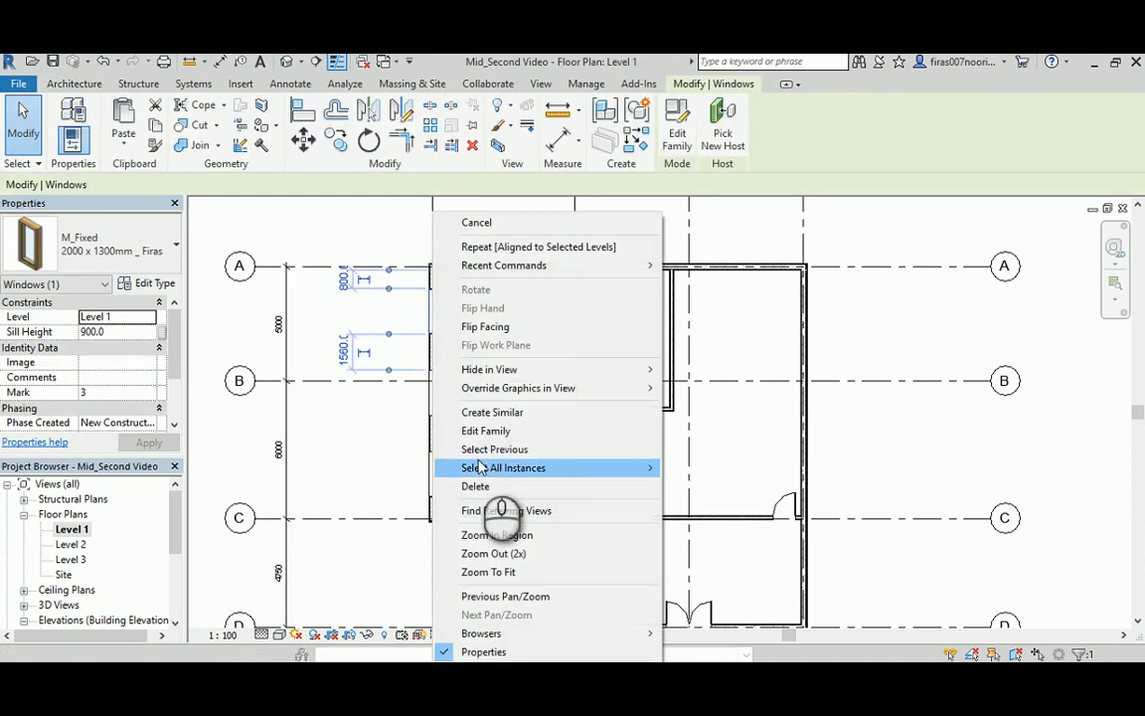
{"action": "left_click", "coordinate": [513, 413]}
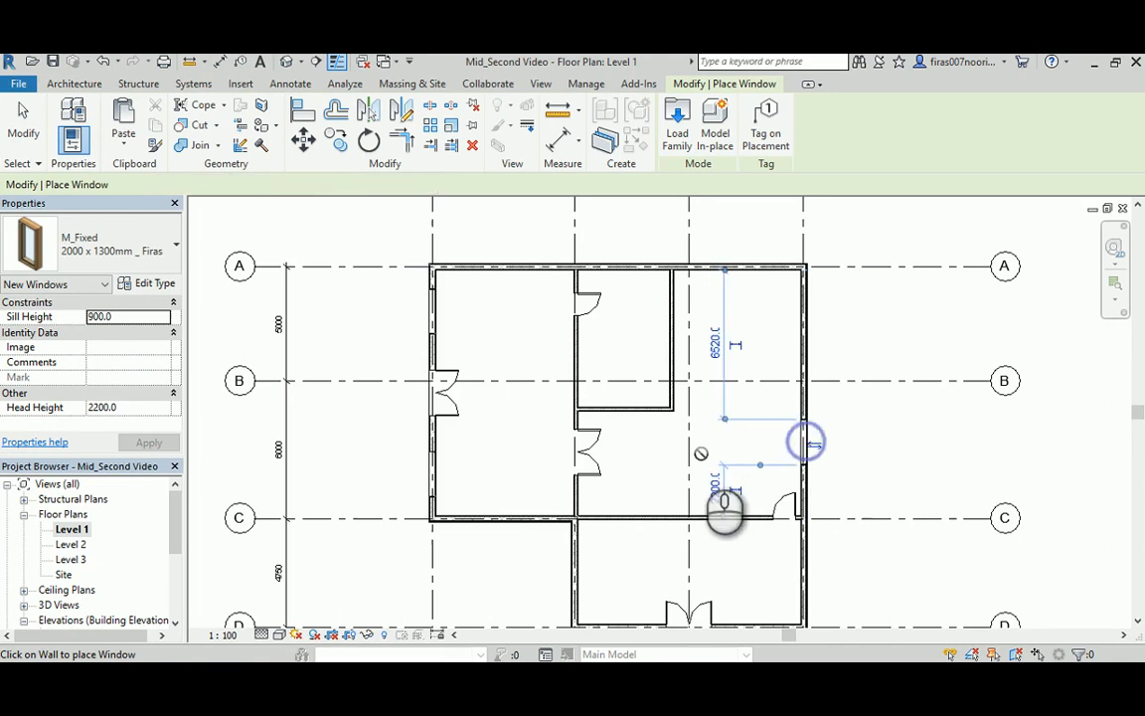
{"action": "scroll", "coordinate": [811, 443], "scroll_direction": "up", "scroll_amount": 3}
{"action": "scroll", "coordinate": [811, 443], "scroll_direction": "up", "scroll_amount": 1}
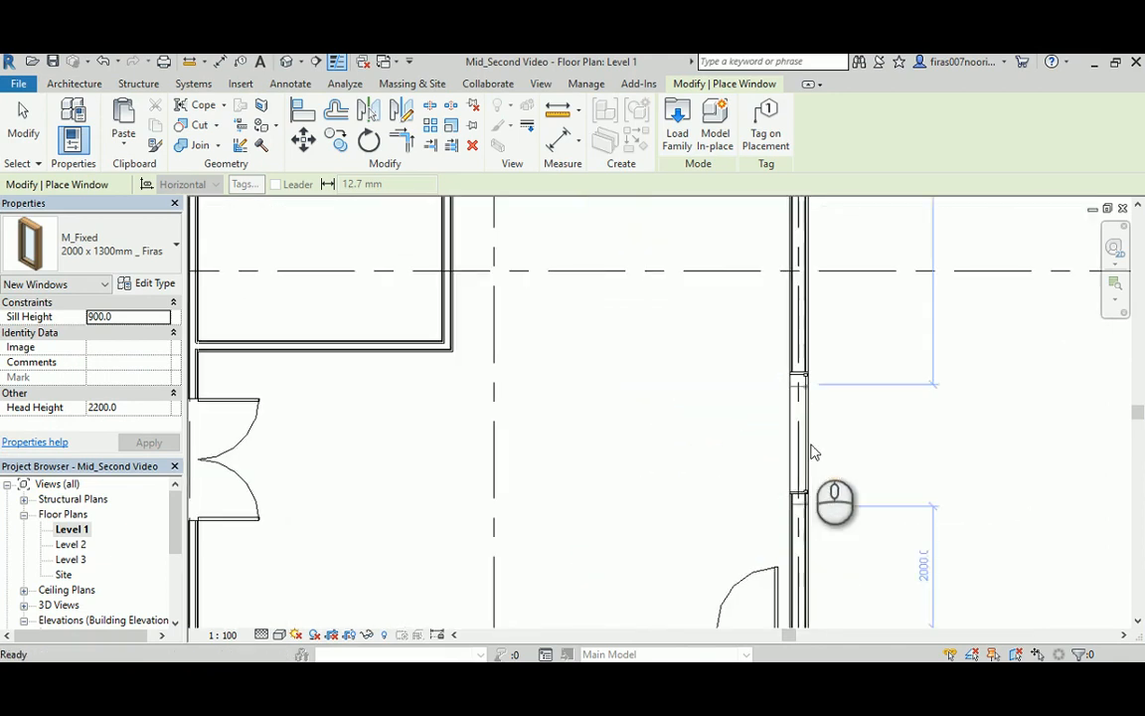
{"action": "left_click", "coordinate": [813, 451]}
{"action": "key", "text": "Escape"}
{"action": "left_click", "coordinate": [810, 455]}
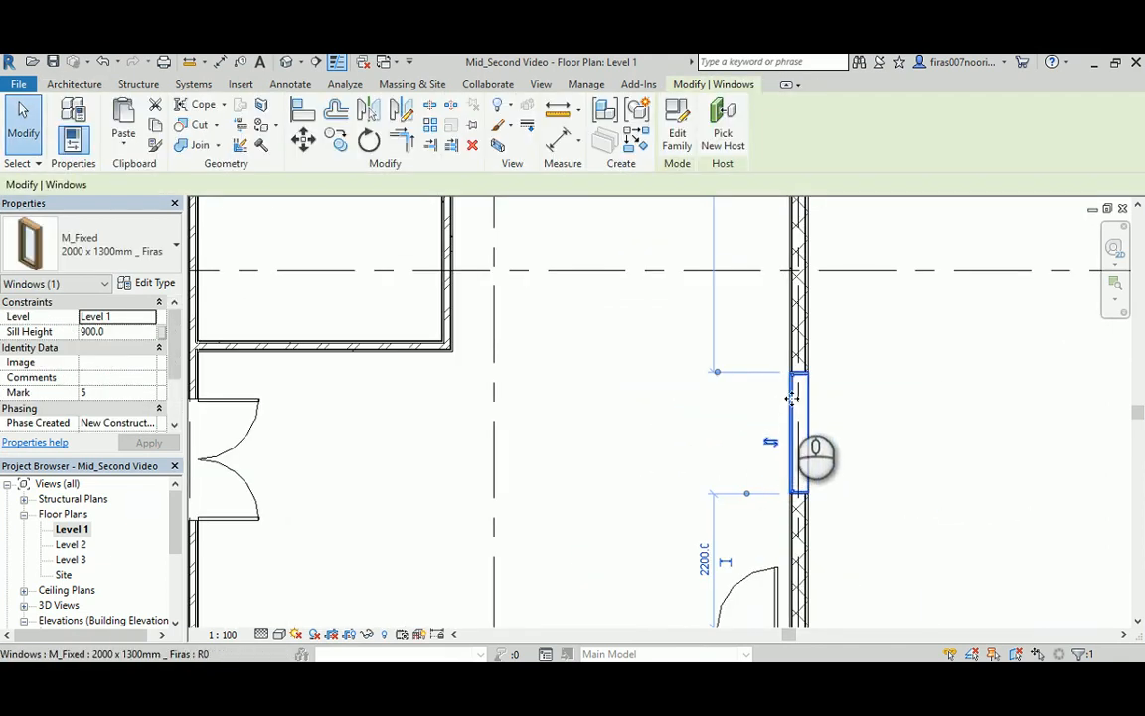
- Place a similar 2000 x 1300mm window in Level 1's grid A wall, centred on the small room beside grid 2
{"action": "scroll", "coordinate": [795, 376], "scroll_direction": "up", "scroll_amount": 2}
{"action": "scroll", "coordinate": [795, 375], "scroll_direction": "down", "scroll_amount": 4}
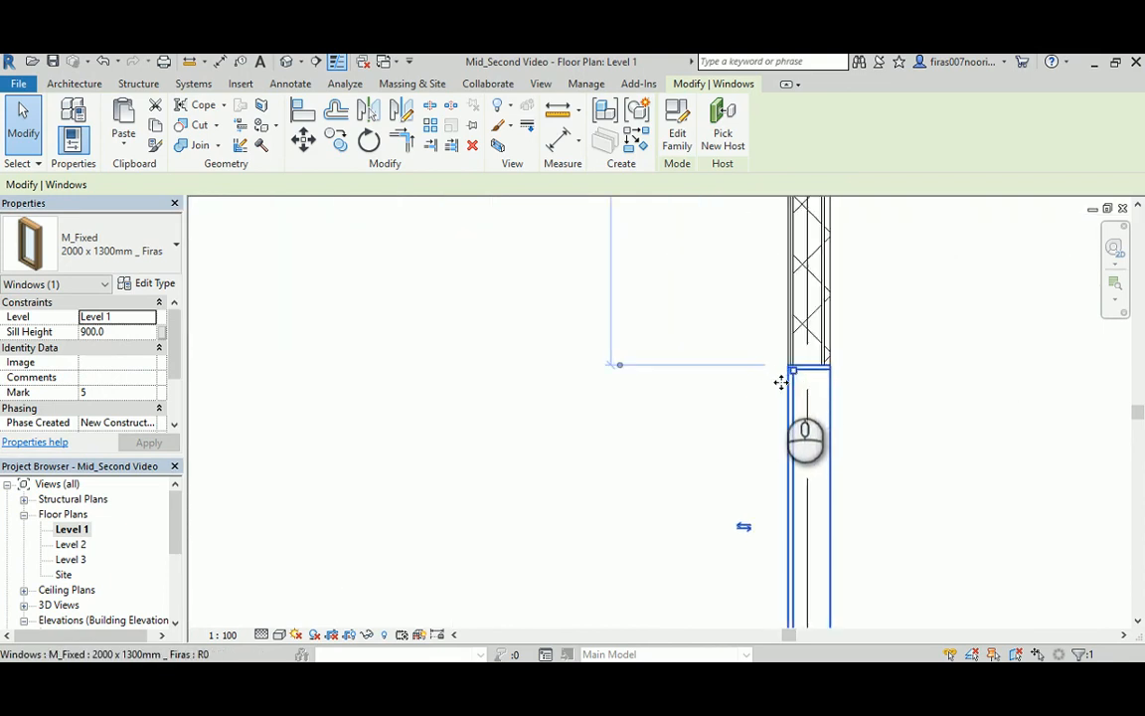
{"action": "middle_click_drag", "start_coordinate": [460, 456], "coordinate": [754, 374]}
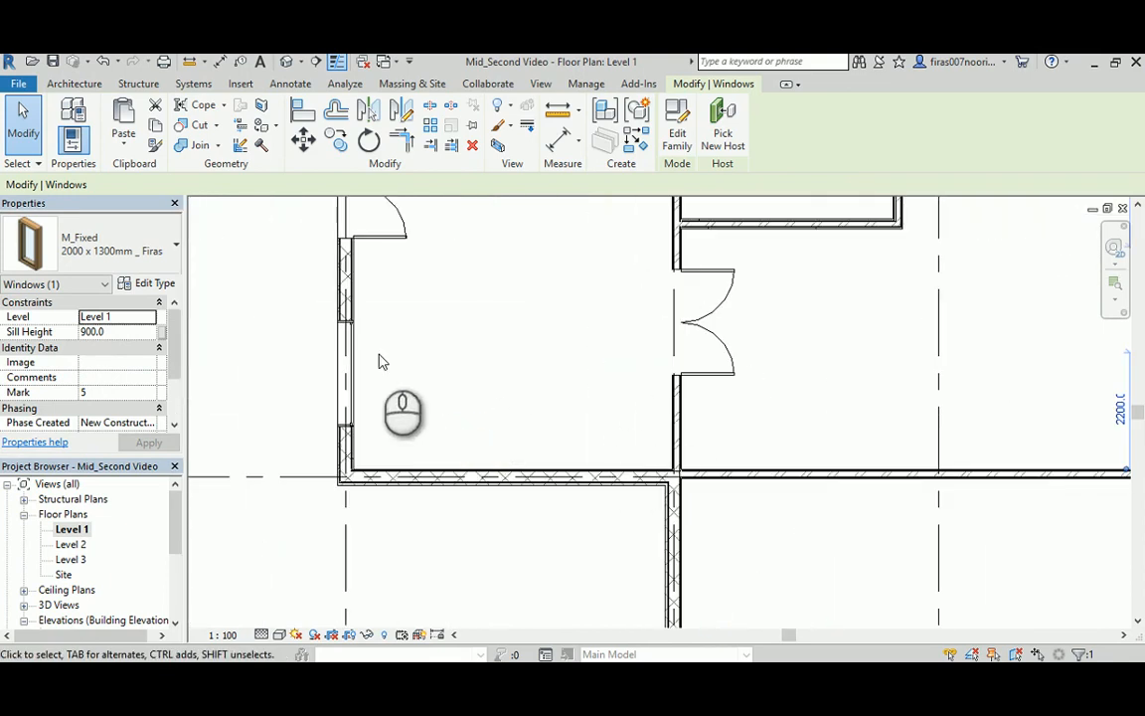
{"action": "scroll", "coordinate": [378, 358], "scroll_direction": "down", "scroll_amount": 4}
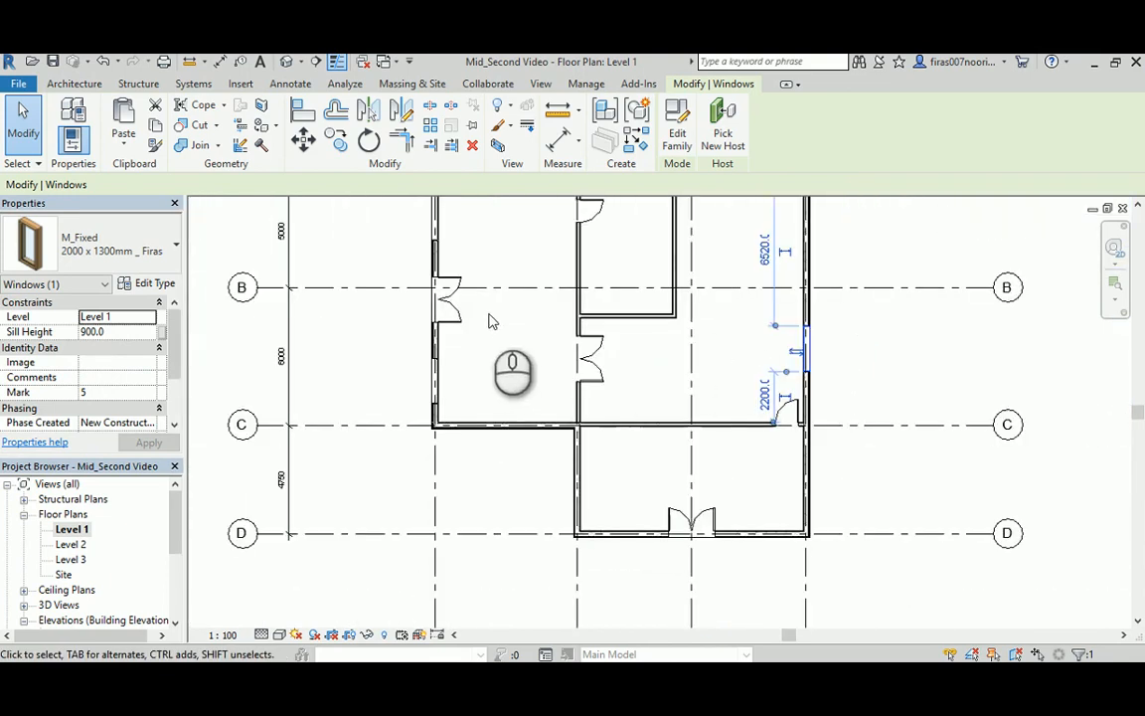
{"action": "middle_click_drag", "start_coordinate": [488, 244], "coordinate": [495, 366]}
{"action": "left_click", "coordinate": [501, 364]}
{"action": "left_click", "coordinate": [445, 343]}
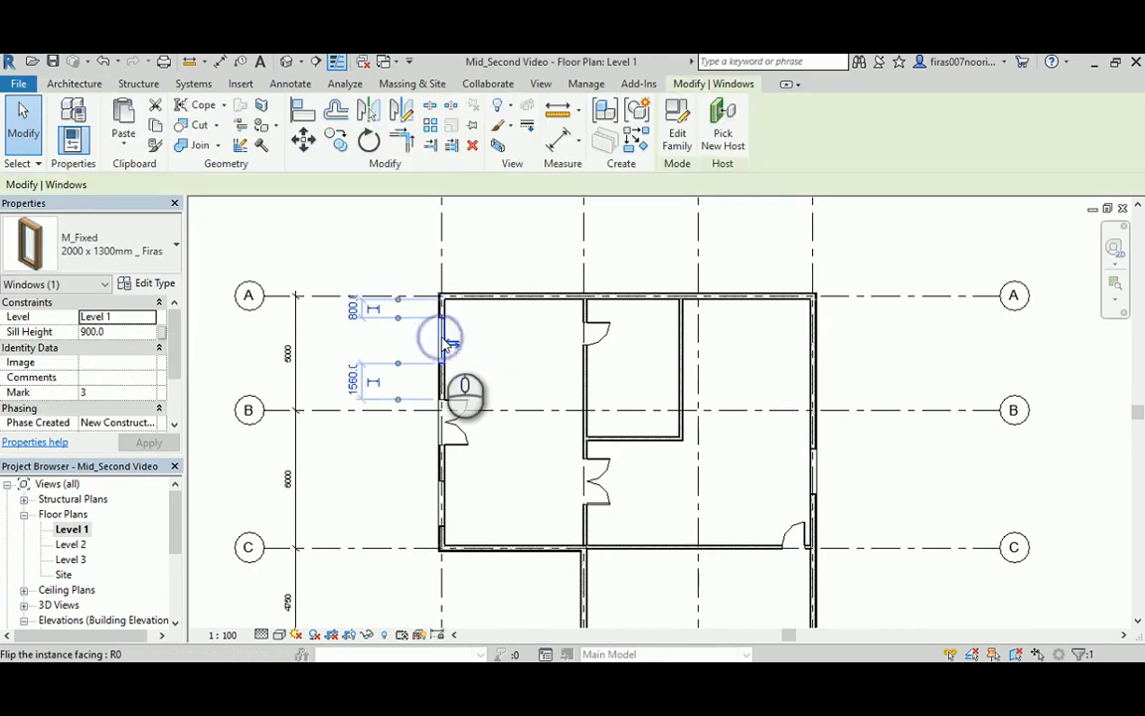
{"action": "right_click", "coordinate": [443, 333]}
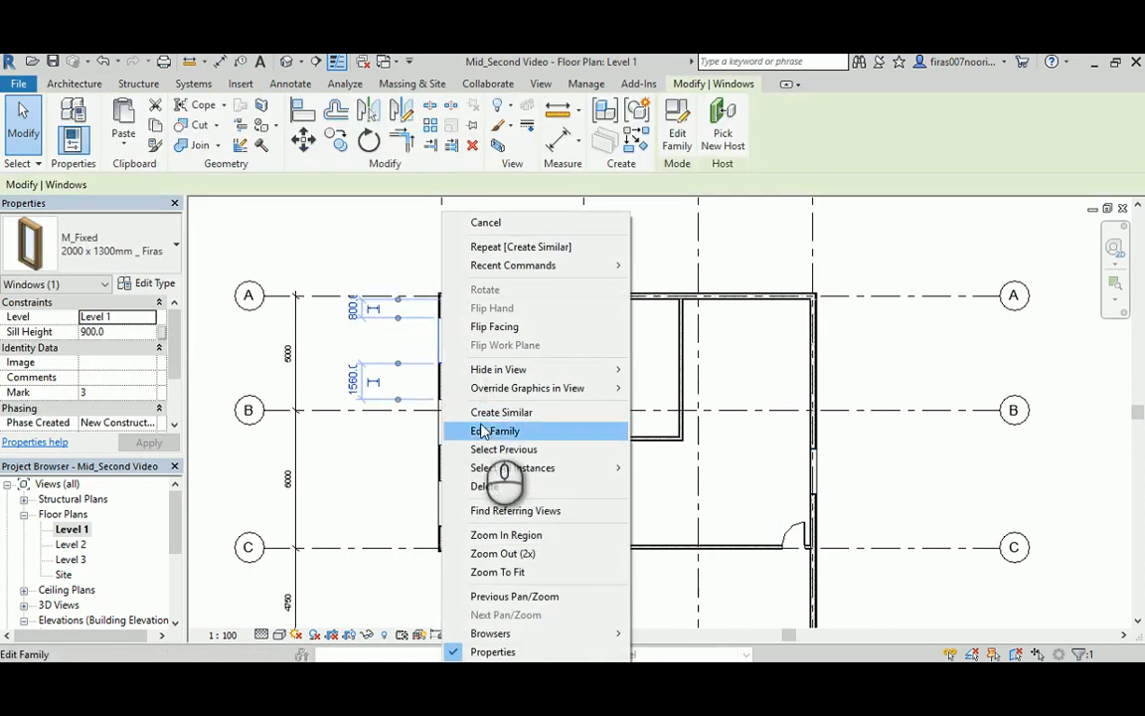
{"action": "left_click", "coordinate": [501, 412]}
{"action": "scroll", "coordinate": [632, 305], "scroll_direction": "up", "scroll_amount": 2}
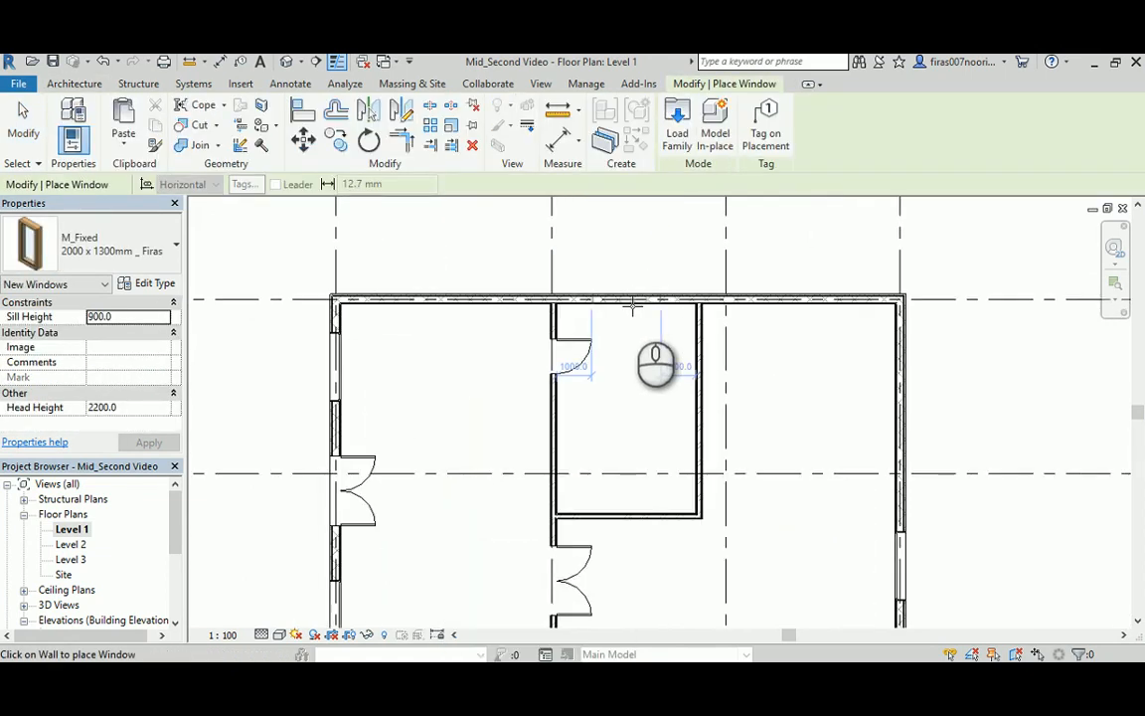
{"action": "left_click", "coordinate": [632, 306]}
{"action": "key", "text": "Escape"}
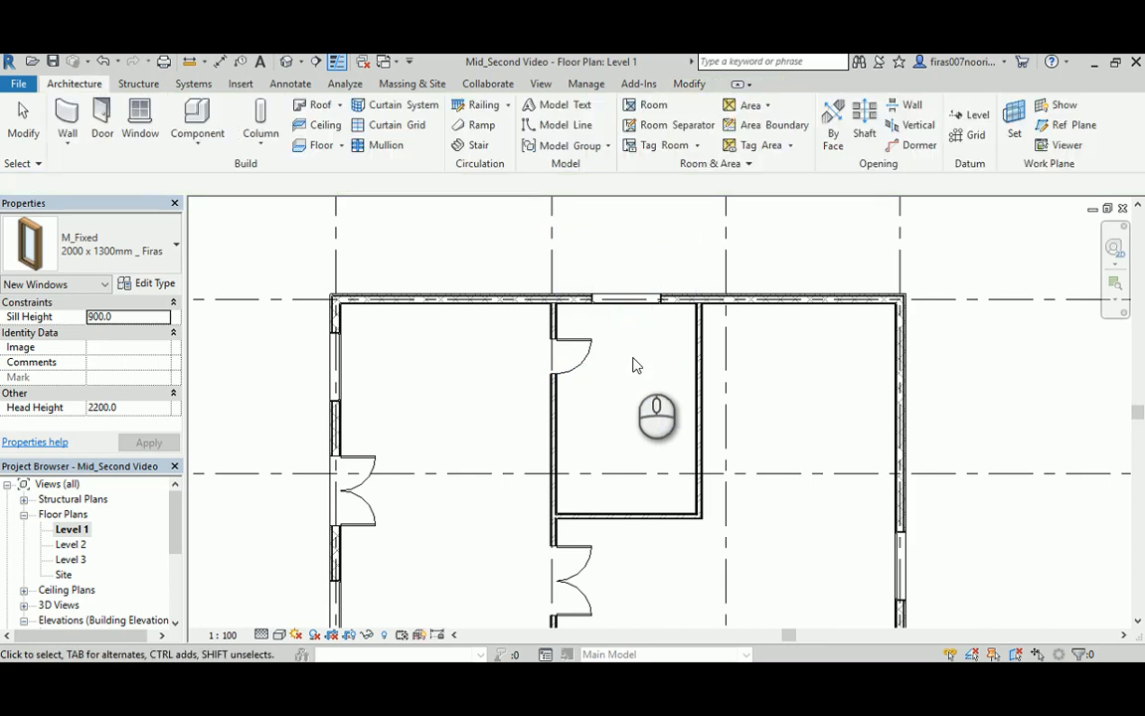
- Check the reference plan and set the grid A wall window 7840 mm from grid 1
{"action": "scroll", "coordinate": [624, 311], "scroll_direction": "up", "scroll_amount": 1}
{"action": "middle_click_drag", "start_coordinate": [623, 309], "coordinate": [667, 349]}
{"action": "key", "text": "alt+Tab"}
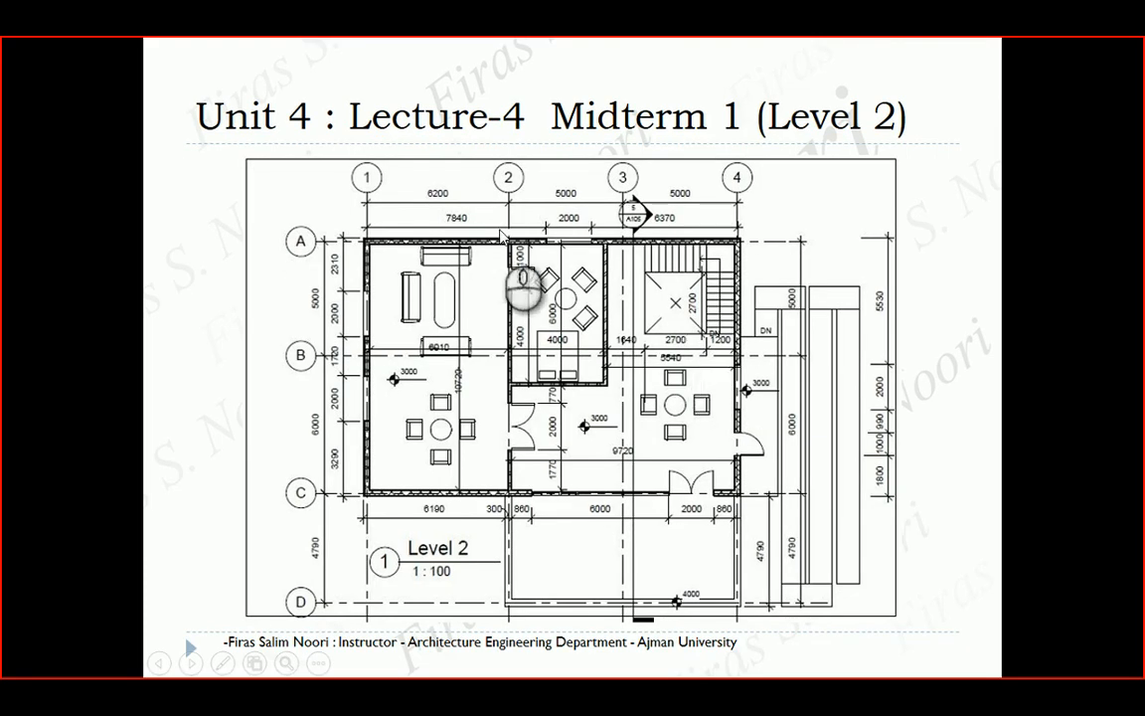
{"action": "scroll", "coordinate": [457, 228], "scroll_direction": "up", "scroll_amount": 5, "text": "ctrl"}
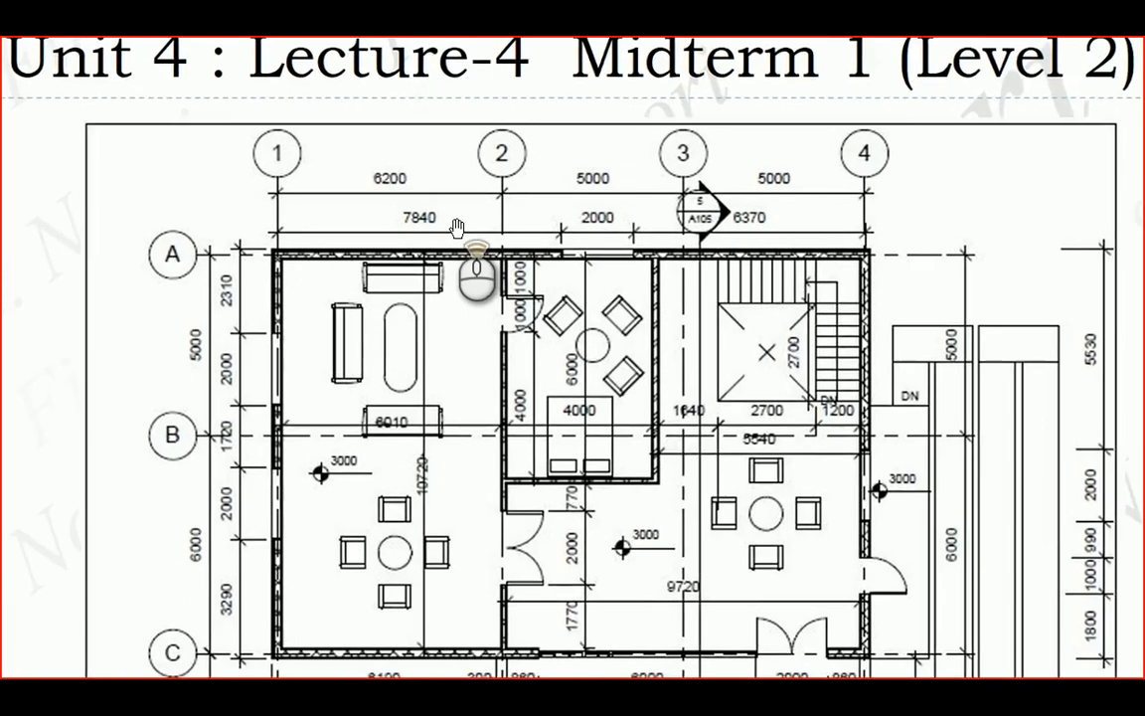
{"action": "scroll", "coordinate": [458, 228], "scroll_direction": "up", "scroll_amount": 2, "text": "ctrl"}
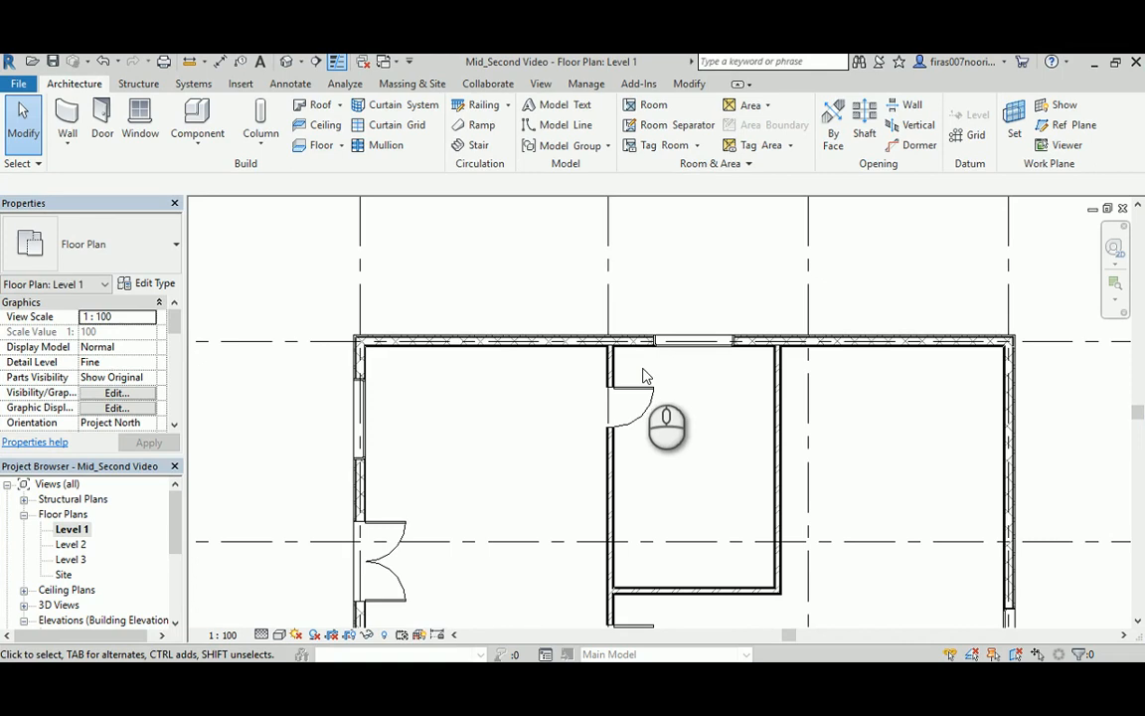
{"action": "left_click", "coordinate": [684, 343]}
{"action": "left_click_drag", "start_coordinate": [615, 293], "coordinate": [360, 292]}
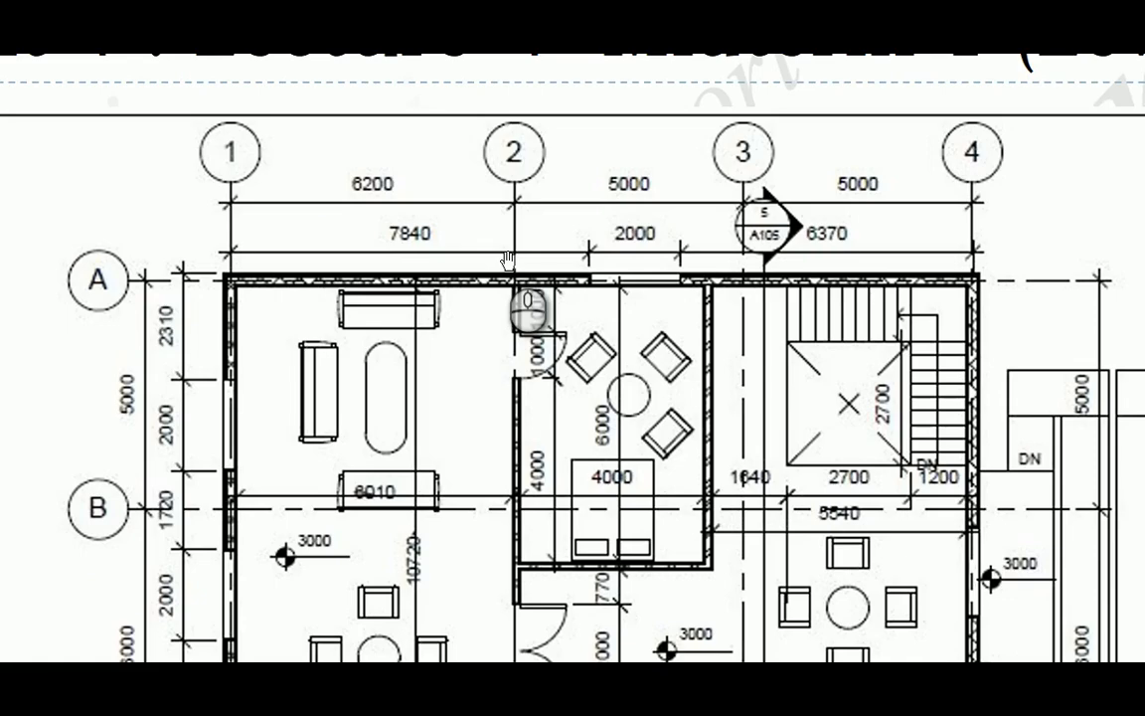
{"action": "key", "text": "alt+Tab"}
{"action": "left_click", "coordinate": [505, 255]}
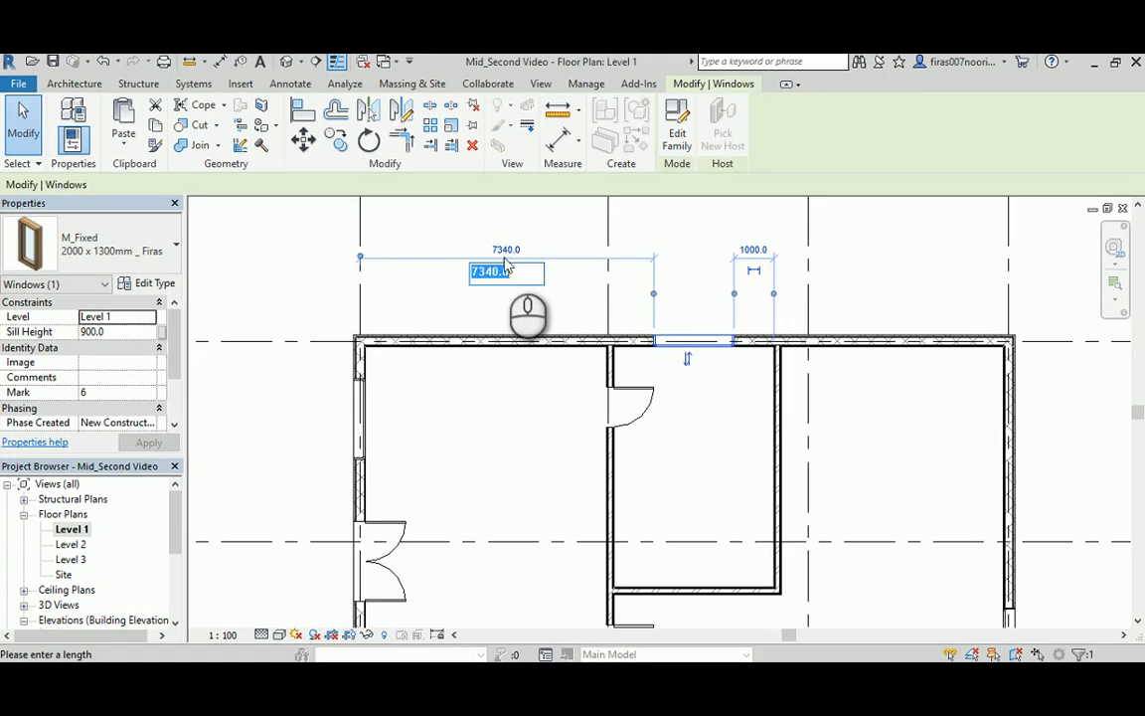
{"action": "type", "text": "7840"}
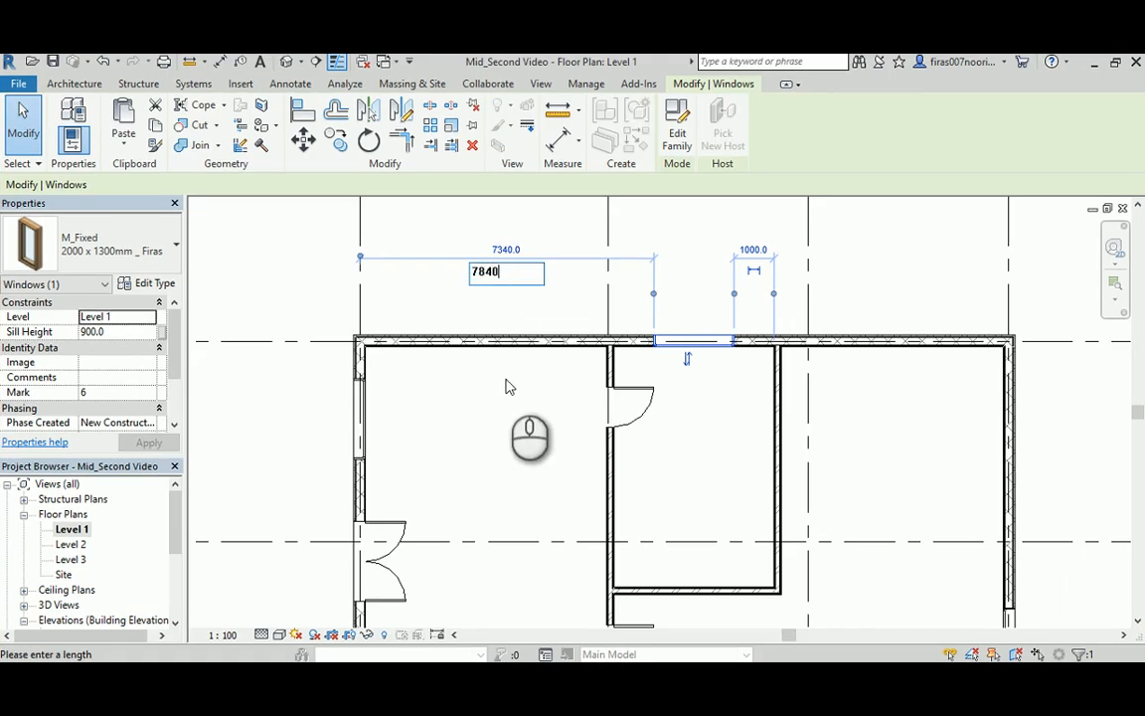
{"action": "key", "text": "Return"}
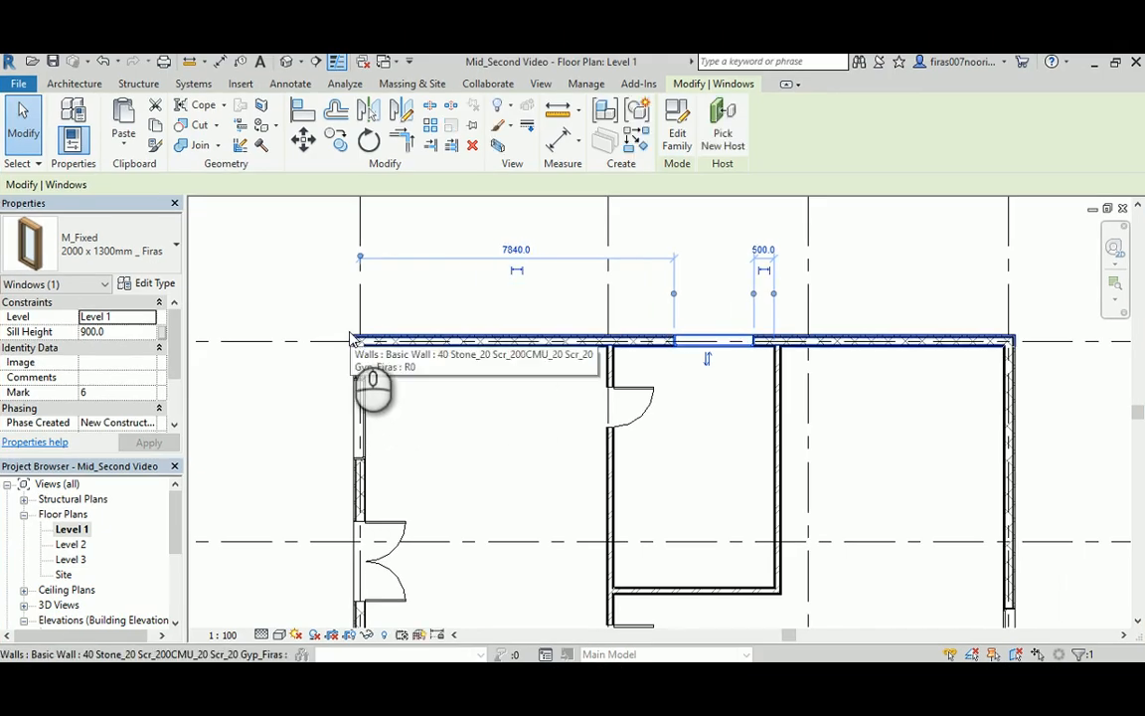
{"action": "left_click", "coordinate": [498, 409]}
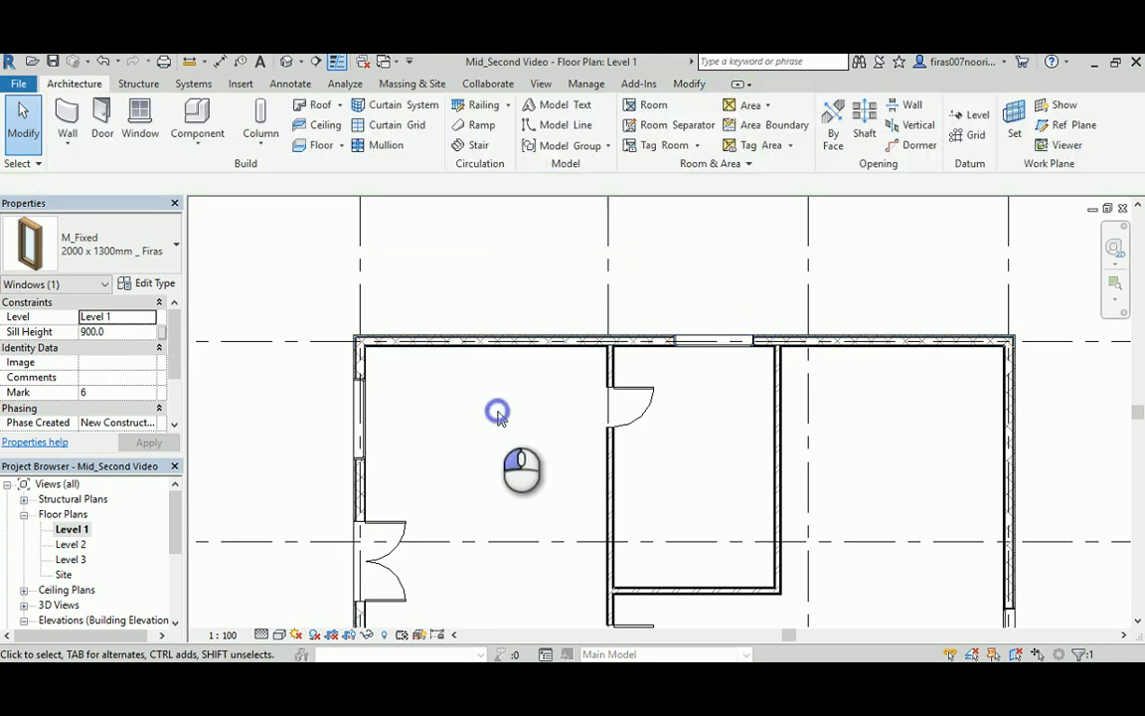
- Compare the Level 1 and Level 2 reference plans for the window position in the grid A wall
{"action": "middle_click_drag", "start_coordinate": [712, 392], "coordinate": [603, 336]}
{"action": "scroll", "coordinate": [628, 439], "scroll_direction": "down", "scroll_amount": 4}
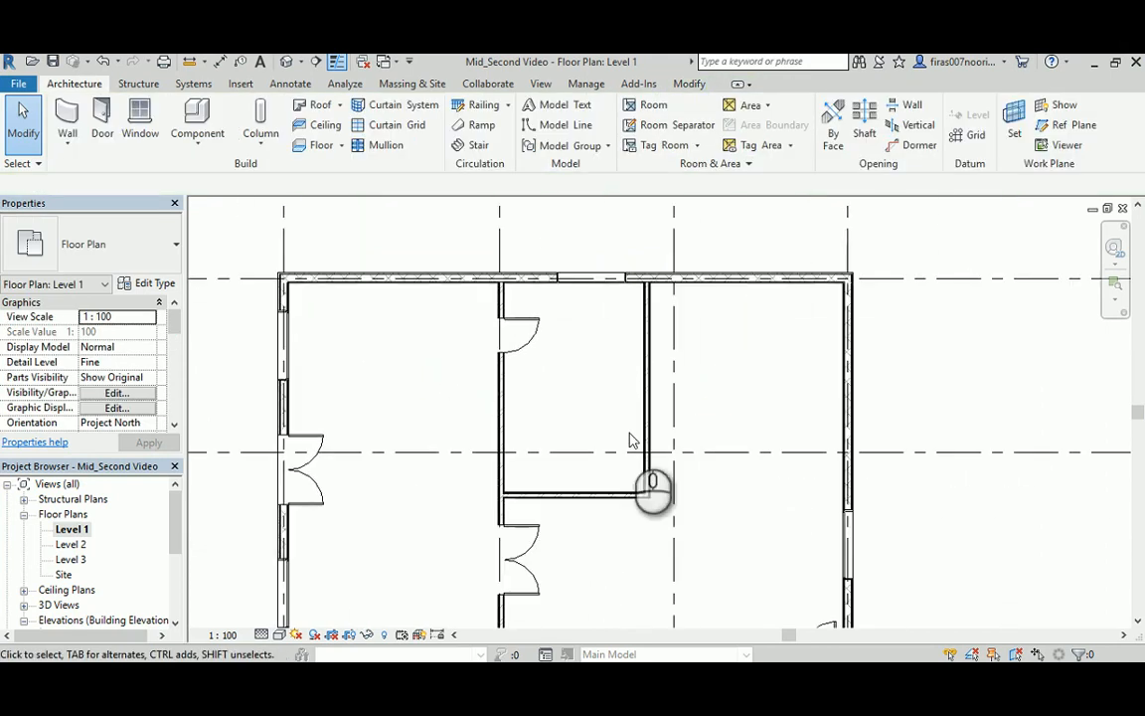
{"action": "mouse_move", "coordinate": [594, 475]}
{"action": "middle_mouse_down"}
{"action": "mouse_move", "coordinate": [588, 409]}
{"action": "mouse_move", "coordinate": [586, 483]}
{"action": "mouse_move", "coordinate": [576, 480]}
{"action": "middle_mouse_up"}
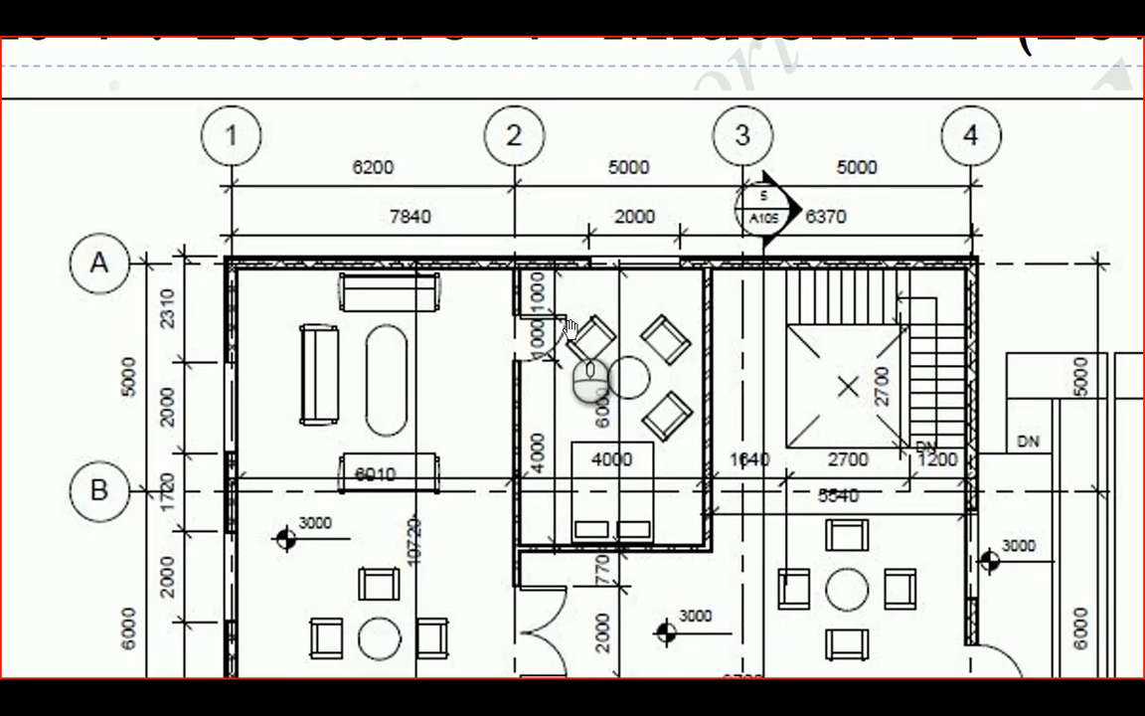
{"action": "right_click", "coordinate": [573, 323]}
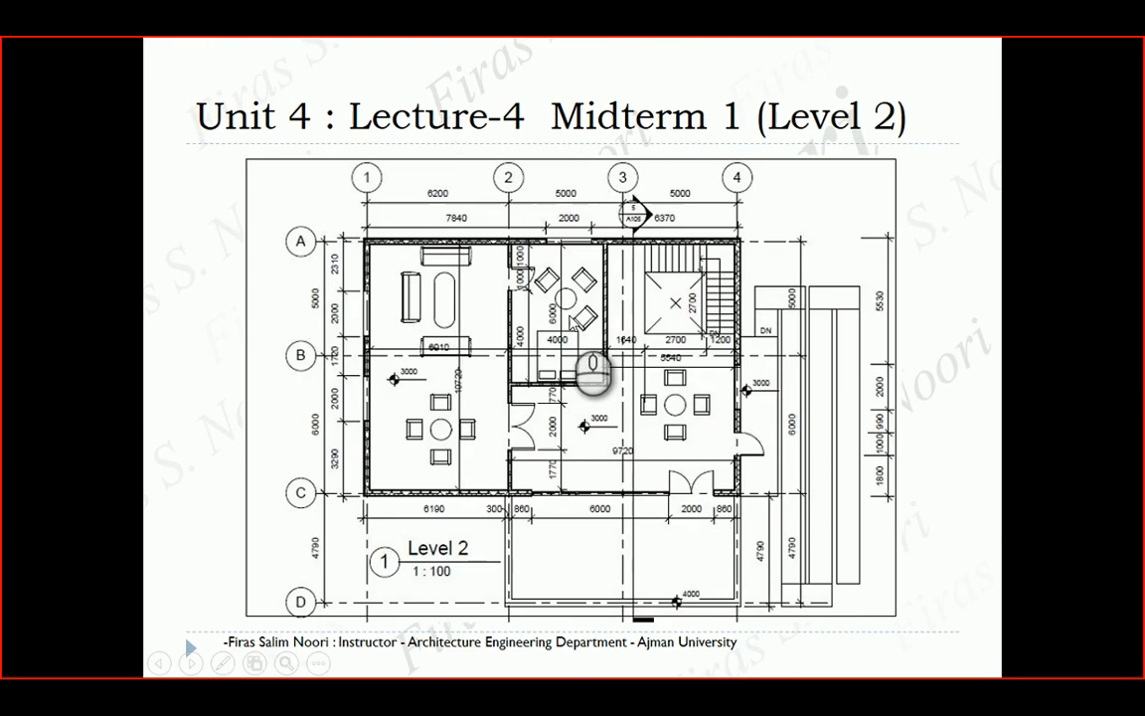
{"action": "left_click", "coordinate": [573, 323]}
{"action": "scroll", "coordinate": [573, 323], "scroll_direction": "up", "scroll_amount": 1}
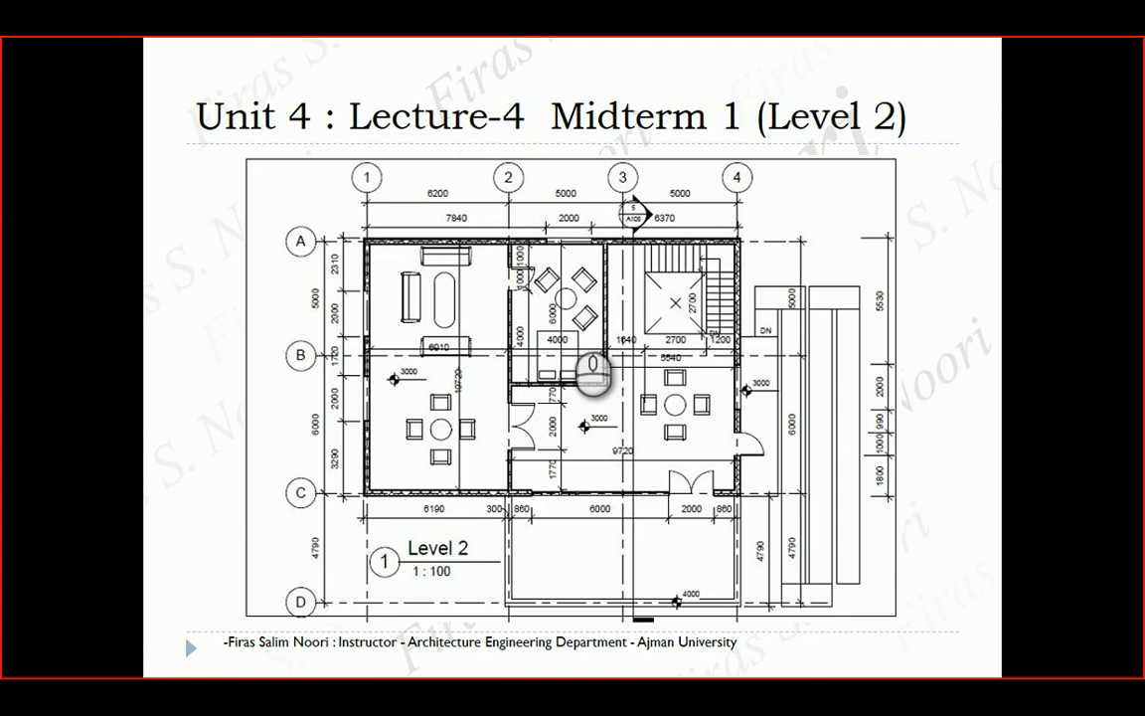
{"action": "scroll", "coordinate": [599, 368], "scroll_direction": "up", "scroll_amount": 1}
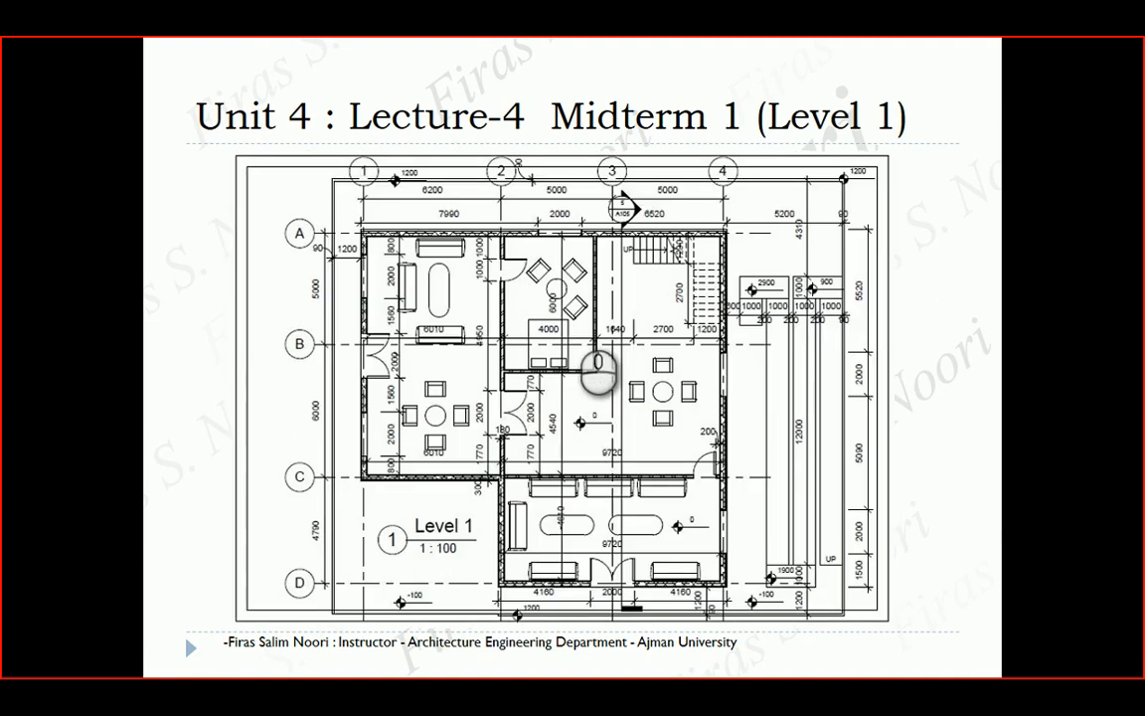
{"action": "scroll", "coordinate": [599, 368], "scroll_direction": "down", "scroll_amount": 1}
{"action": "scroll", "coordinate": [599, 368], "scroll_direction": "up", "scroll_amount": 1}
{"action": "scroll", "coordinate": [599, 368], "scroll_direction": "down", "scroll_amount": 1}
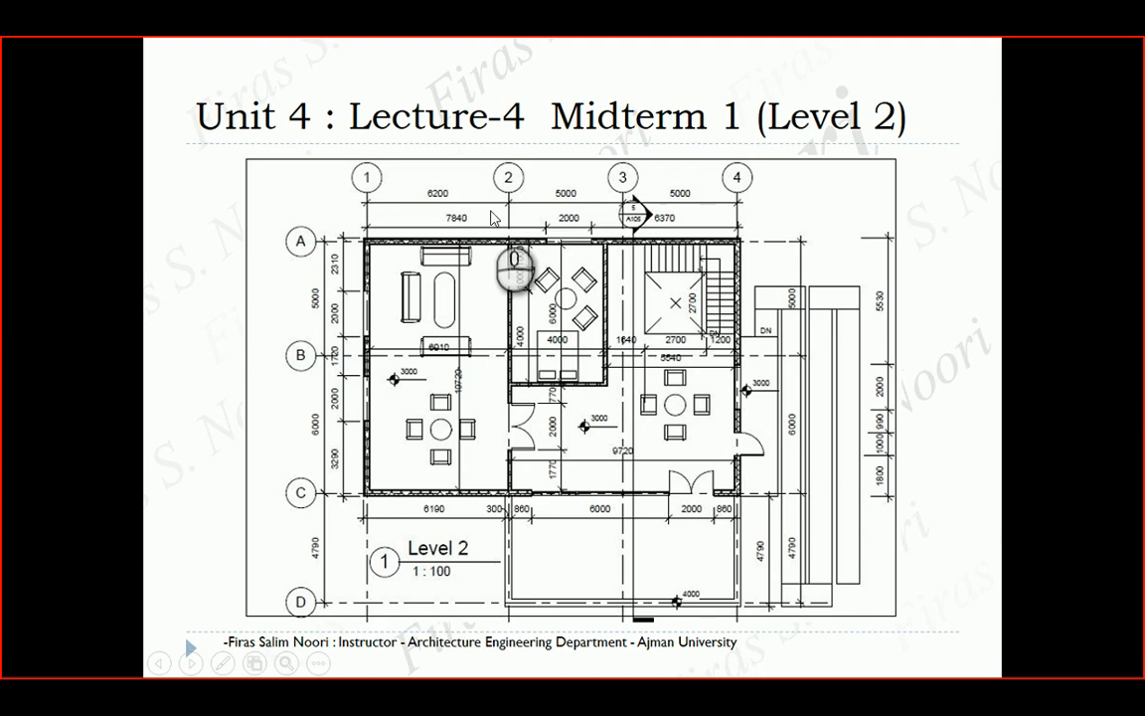
{"action": "scroll", "coordinate": [530, 271], "scroll_direction": "up", "scroll_amount": 1}
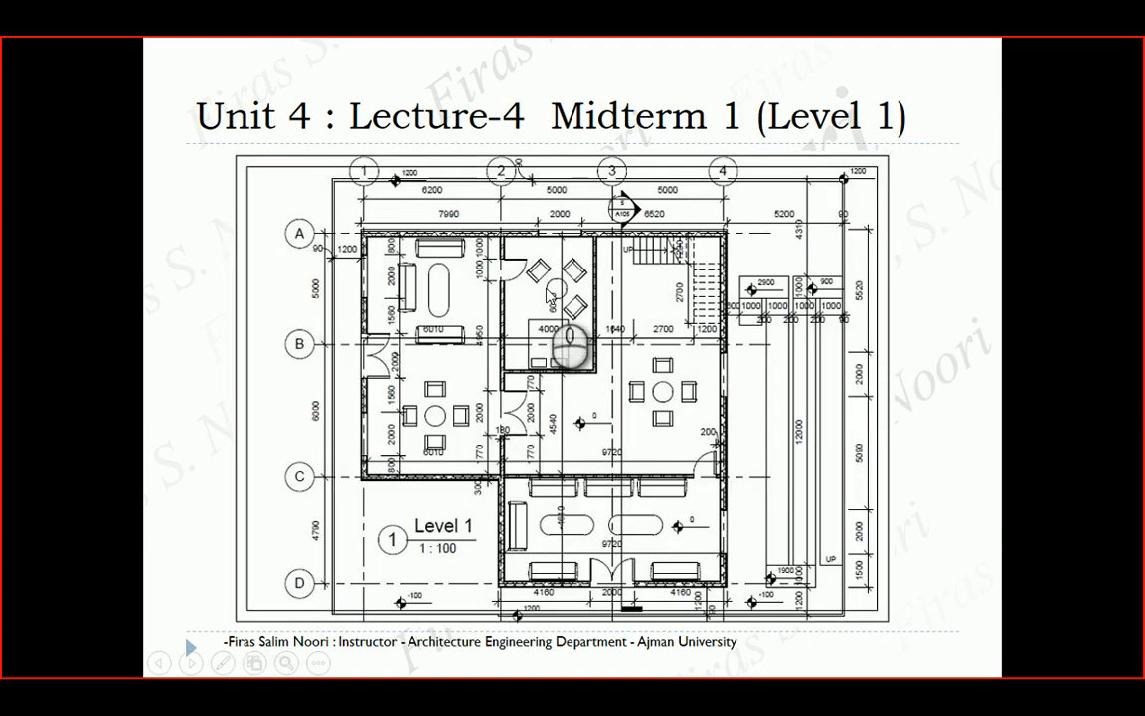
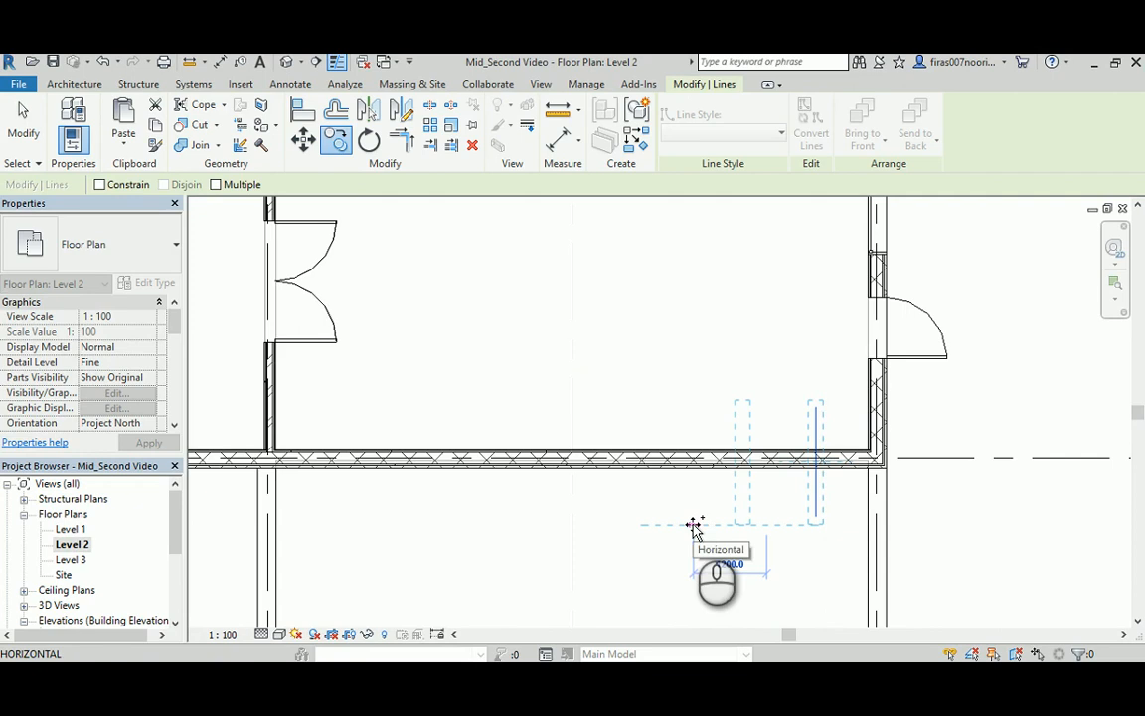
- Copy the vertical detail line 8000 mm toward grid 2 and draw a Storefront curtain wall between both lines in Level 2's grid C wall
{"action": "key", "text": "Return"}
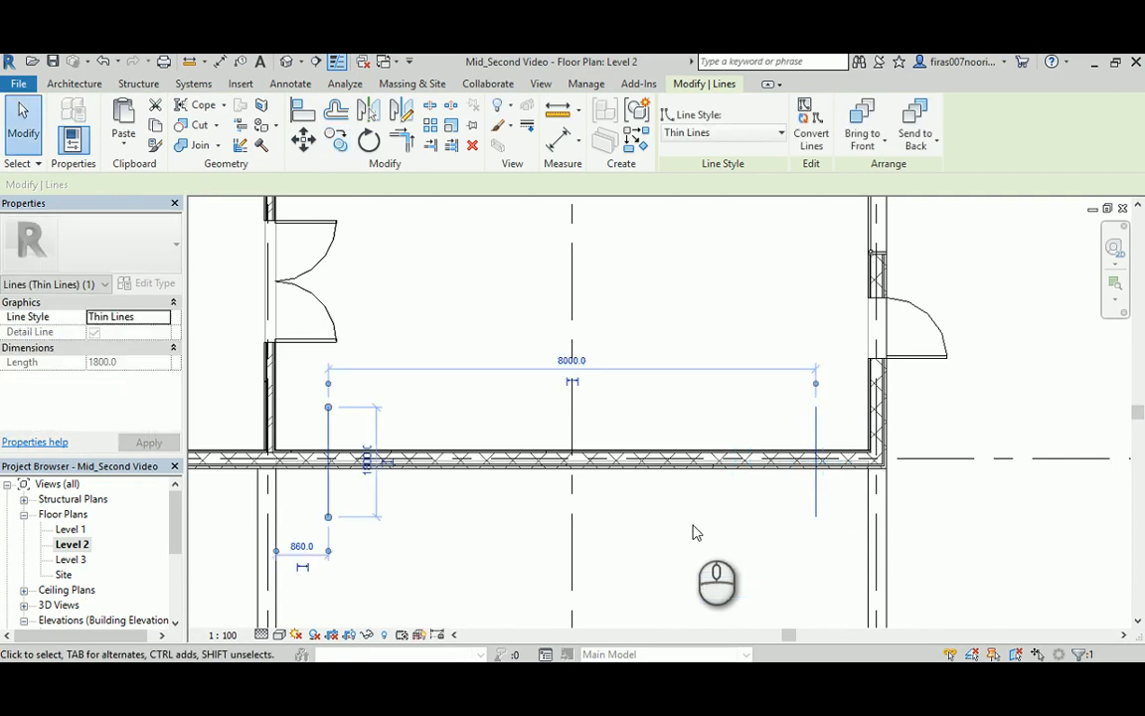
{"action": "key", "text": "Escape"}
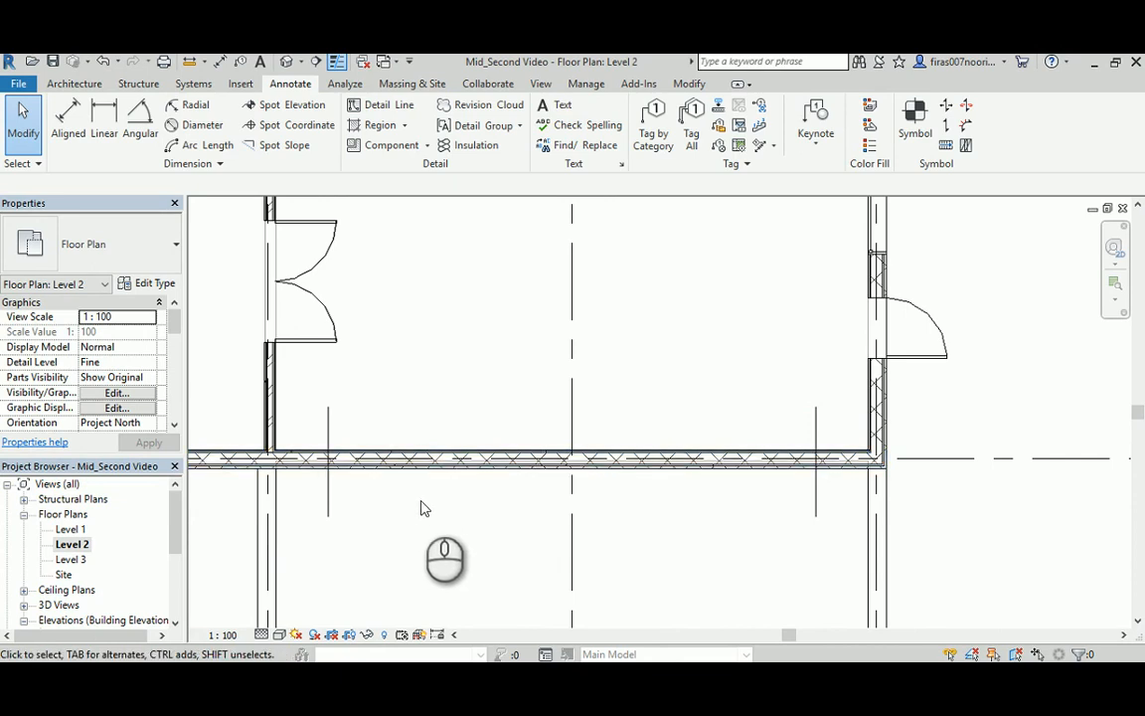
{"action": "left_click", "coordinate": [74, 83]}
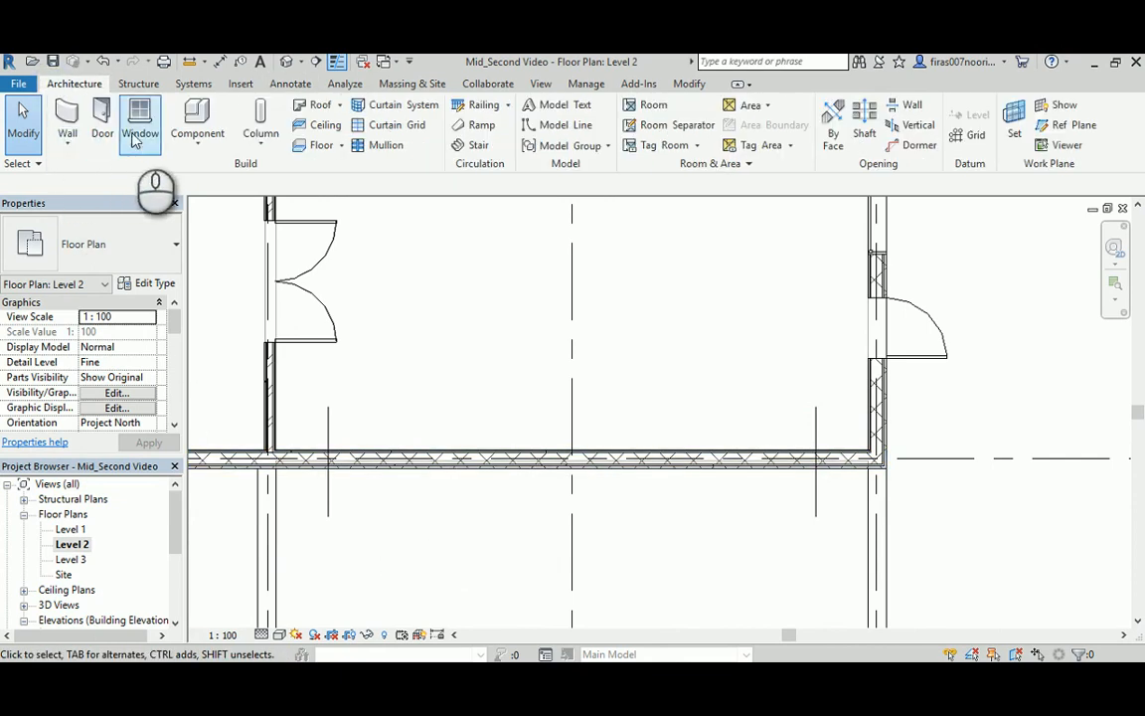
{"action": "left_click", "coordinate": [68, 121]}
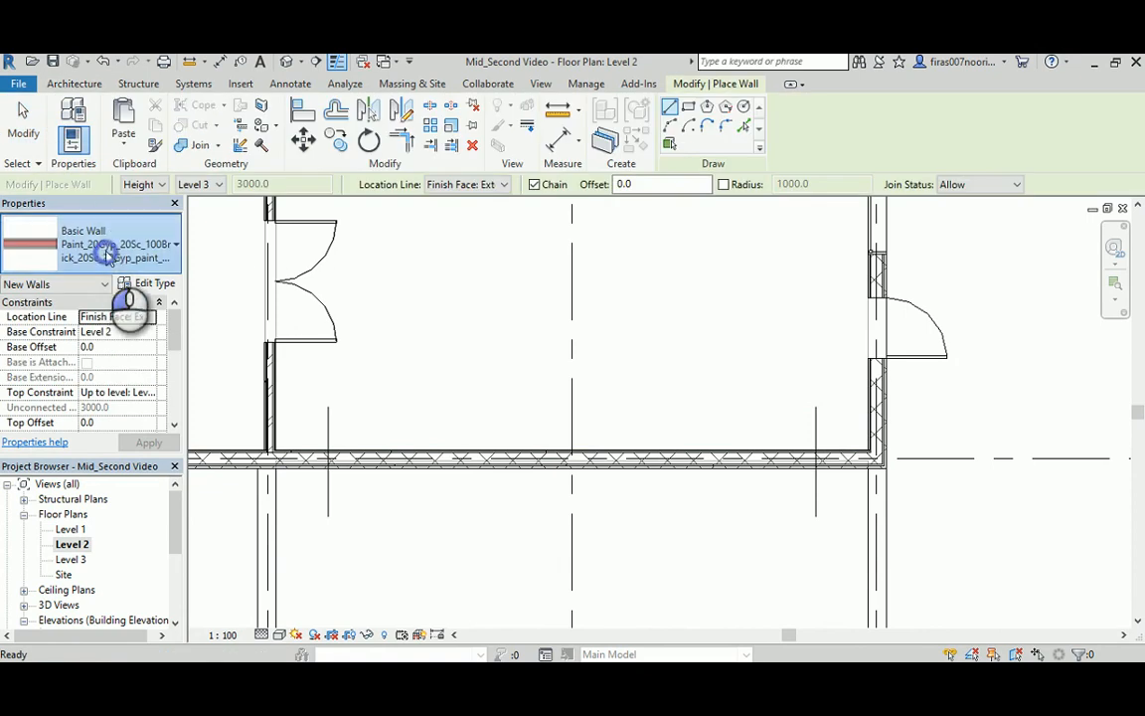
{"action": "left_click", "coordinate": [107, 251]}
{"action": "scroll", "coordinate": [118, 393], "scroll_direction": "down", "scroll_amount": 2}
{"action": "left_click", "coordinate": [60, 408]}
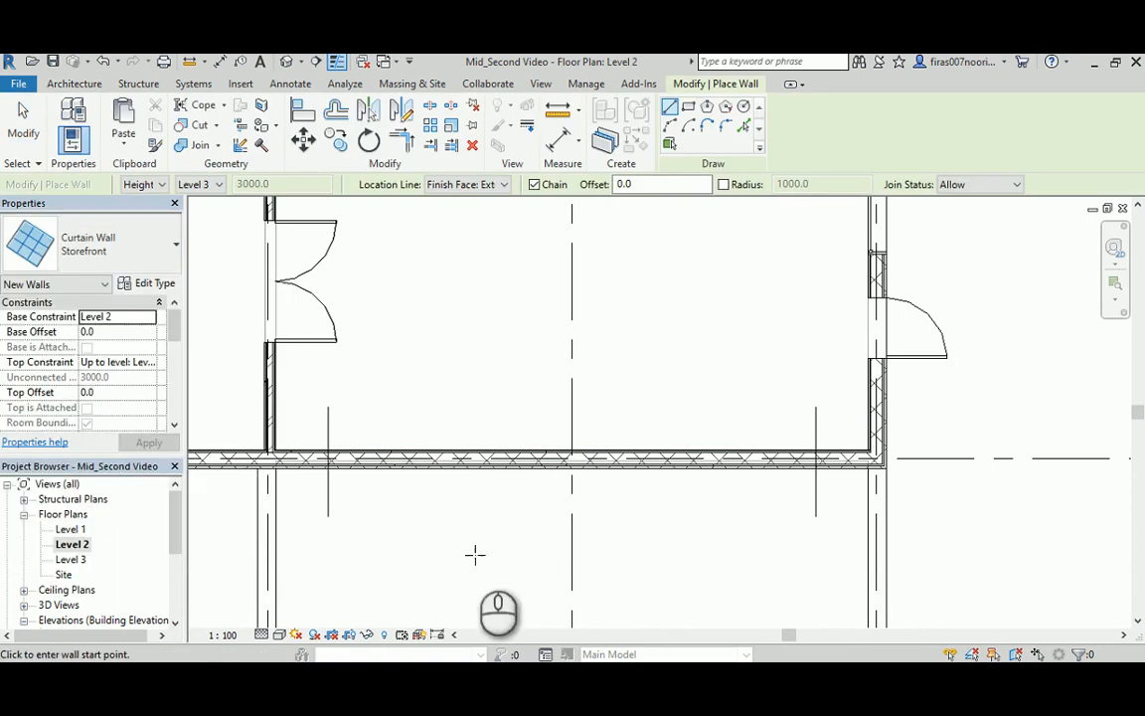
{"action": "left_click", "coordinate": [815, 458]}
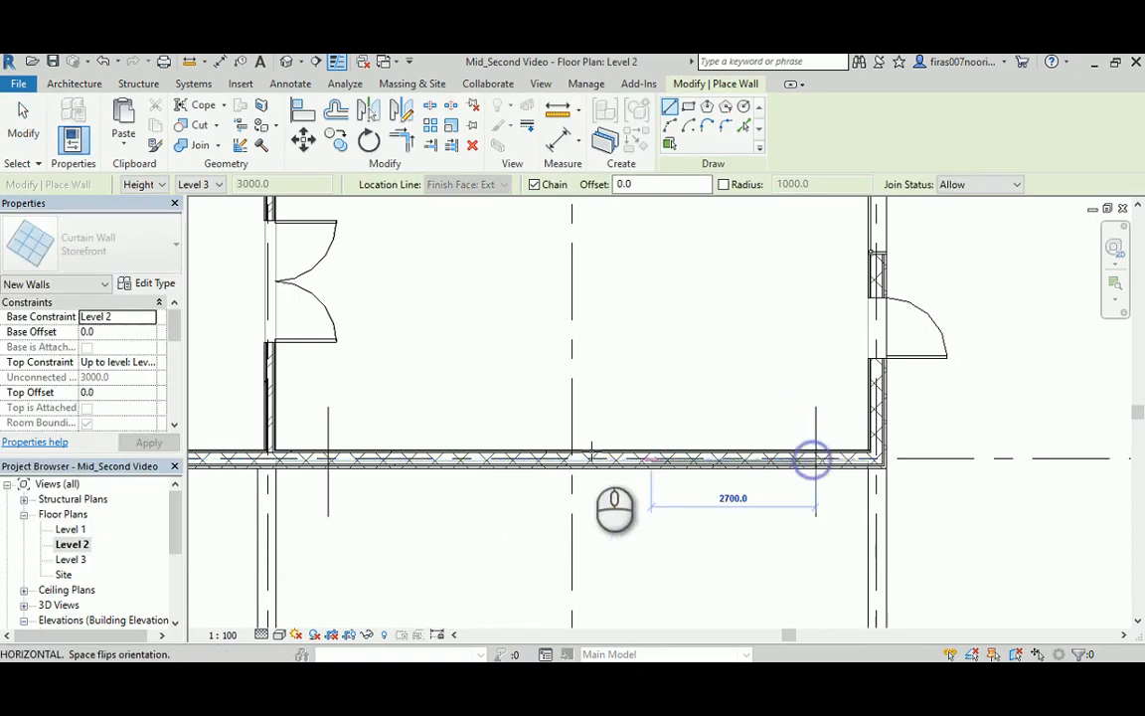
{"action": "left_click", "coordinate": [328, 458]}
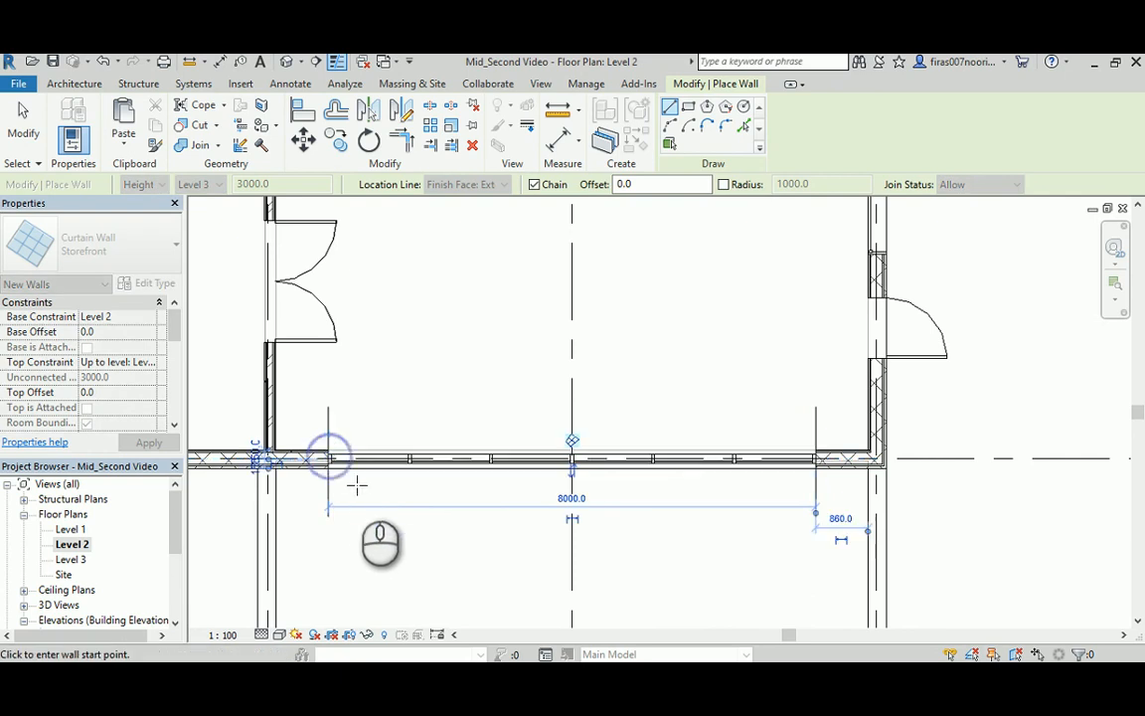
{"action": "key", "text": "Escape"}
{"action": "key", "text": "Escape"}
- Delete the two vertical guide lines at the ends of the curtain wall
{"action": "scroll", "coordinate": [801, 477], "scroll_direction": "up", "scroll_amount": 2}
{"action": "scroll", "coordinate": [800, 476], "scroll_direction": "up", "scroll_amount": 2}
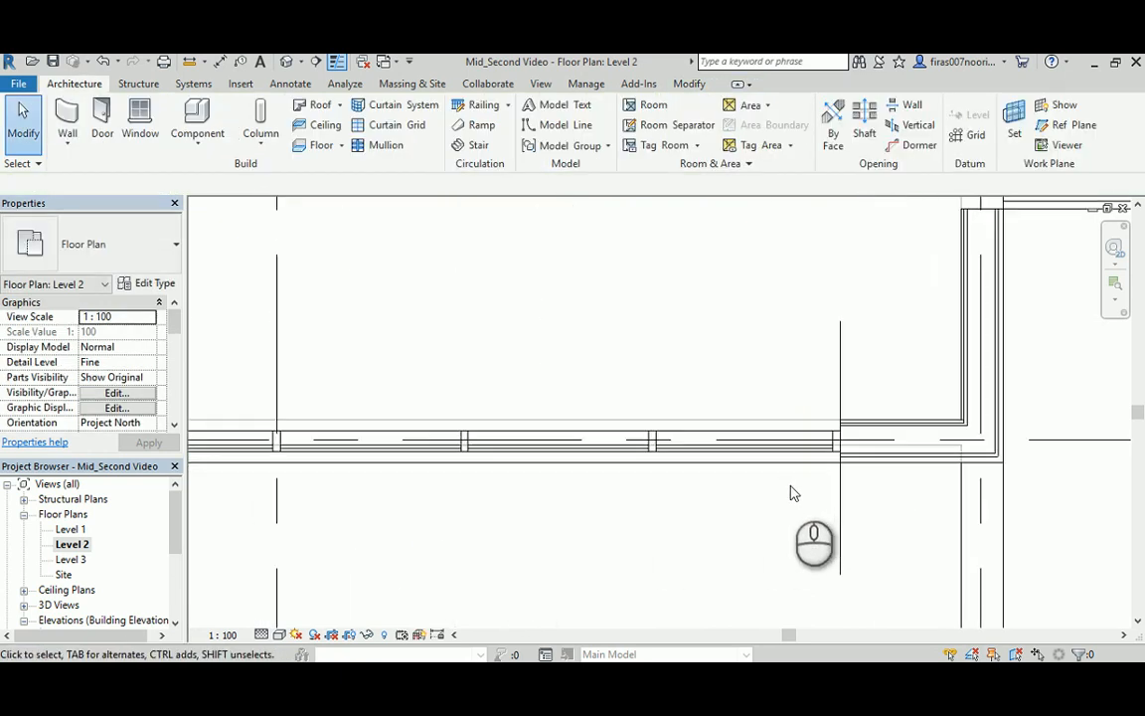
{"action": "scroll", "coordinate": [796, 437], "scroll_direction": "down", "scroll_amount": 2}
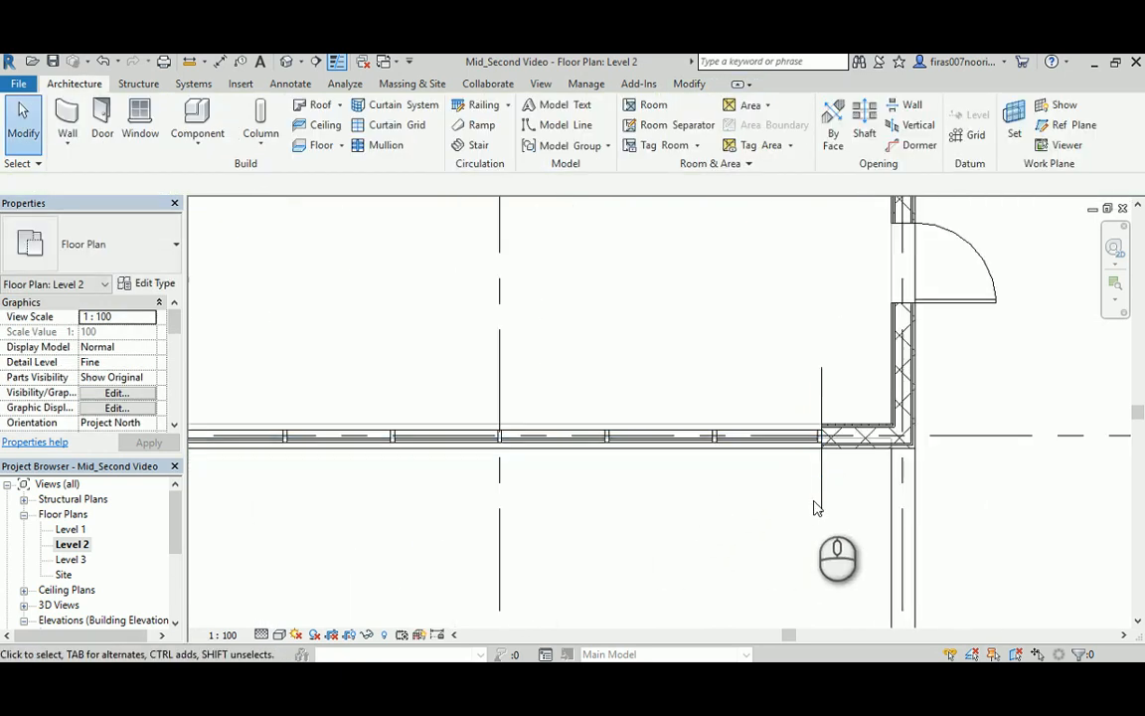
{"action": "left_click", "coordinate": [818, 509]}
{"action": "key", "text": "Delete"}
{"action": "scroll", "coordinate": [555, 494], "scroll_direction": "down", "scroll_amount": 1}
{"action": "middle_click_drag", "start_coordinate": [555, 493], "coordinate": [786, 459]}
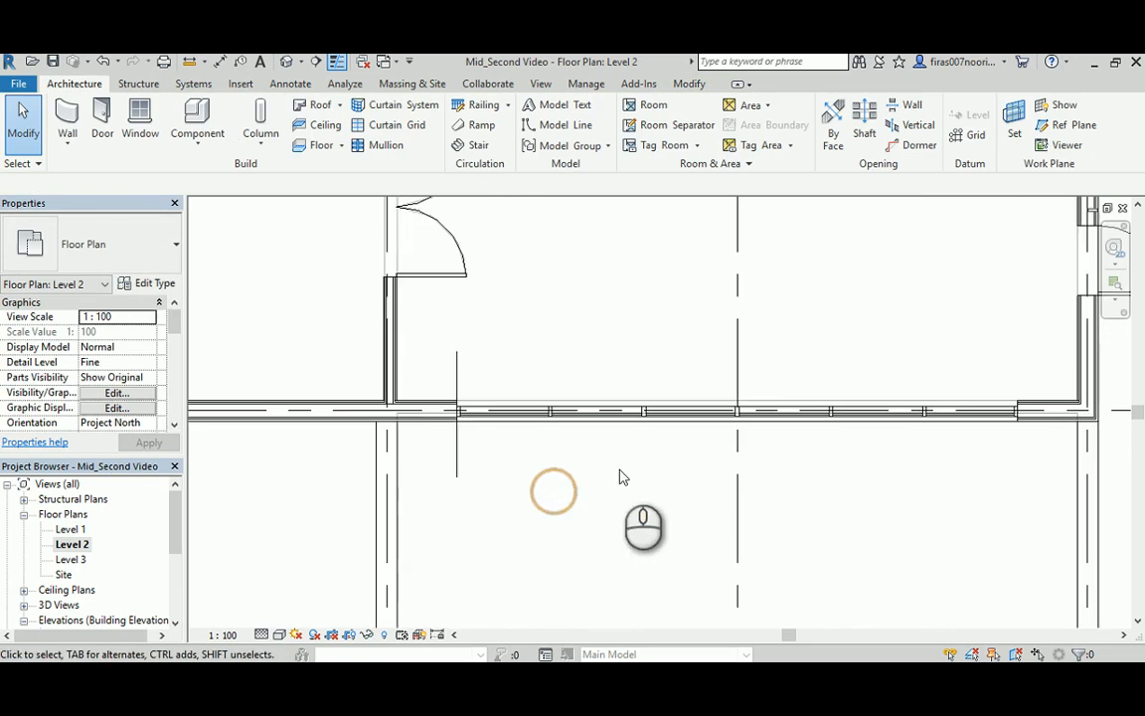
{"action": "left_click", "coordinate": [457, 467]}
{"action": "key", "text": "Delete"}
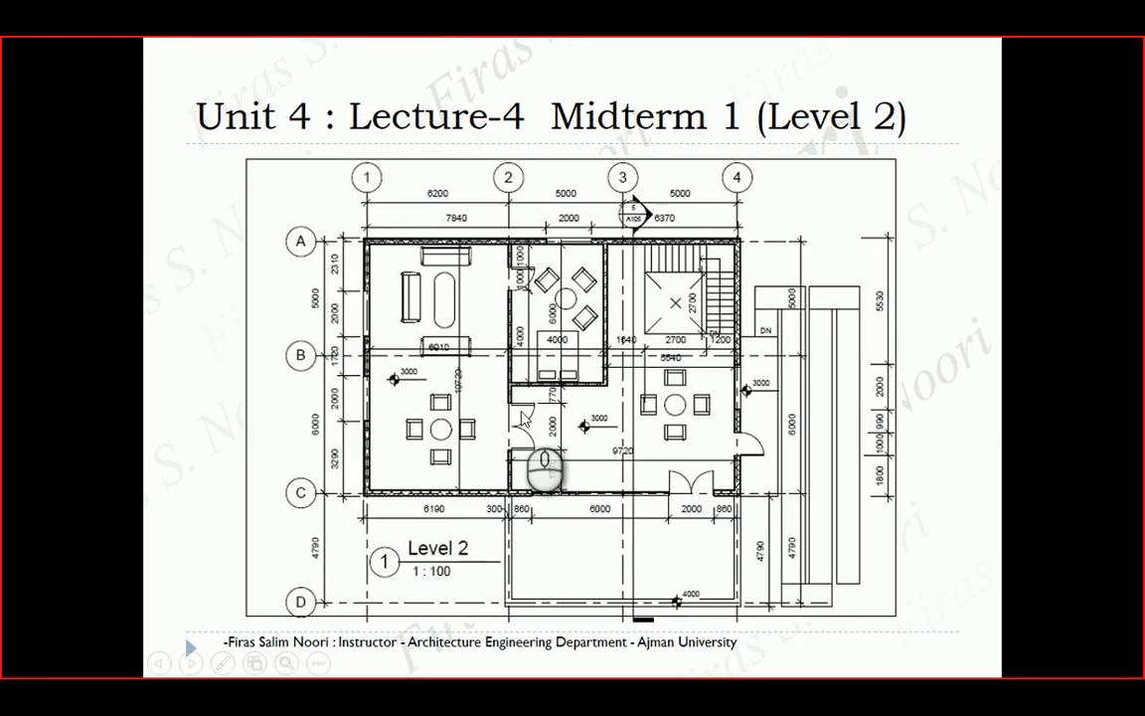
- Go through the reference slides to the Curtain Wall elevation and examine its bay widths, panel heights and door position
{"action": "left_click", "coordinate": [524, 418]}
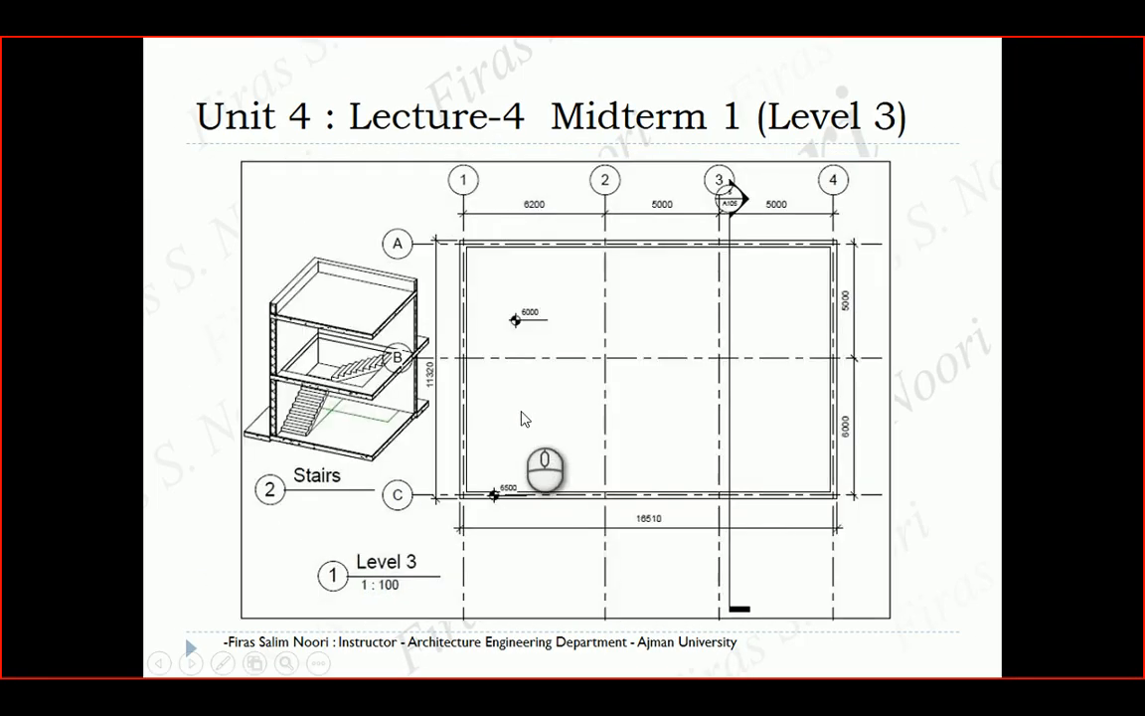
{"action": "left_click", "coordinate": [524, 419]}
{"action": "left_click", "coordinate": [524, 418]}
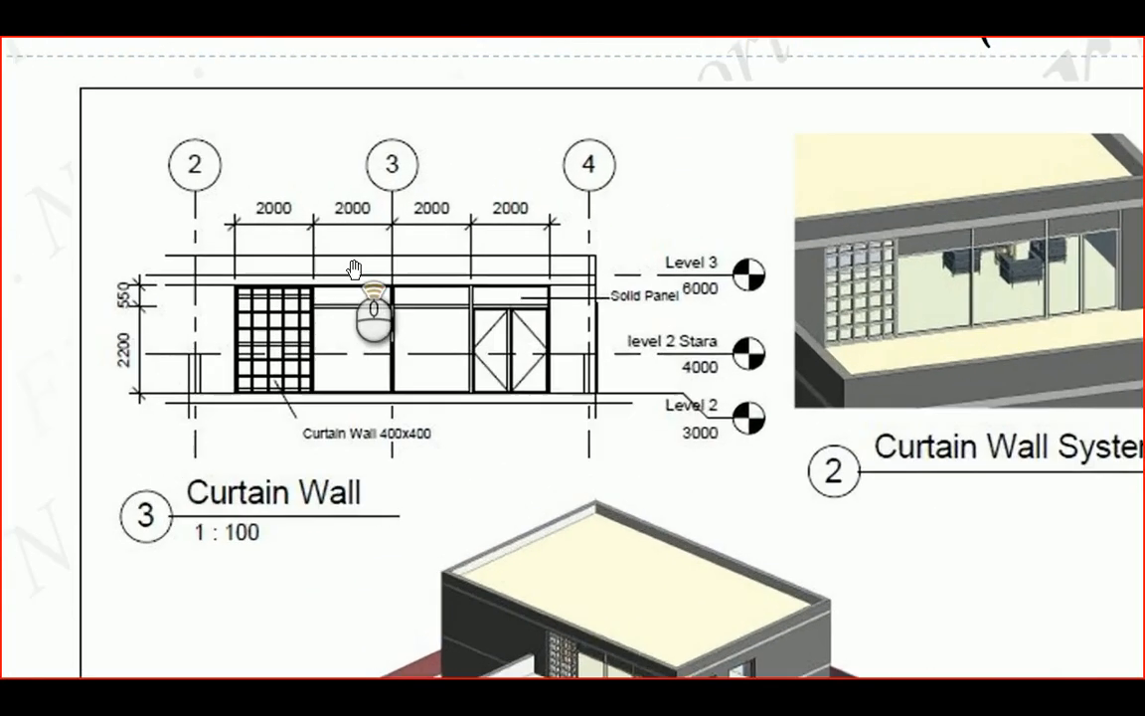
{"action": "scroll", "coordinate": [354, 270], "scroll_direction": "up", "scroll_amount": 1}
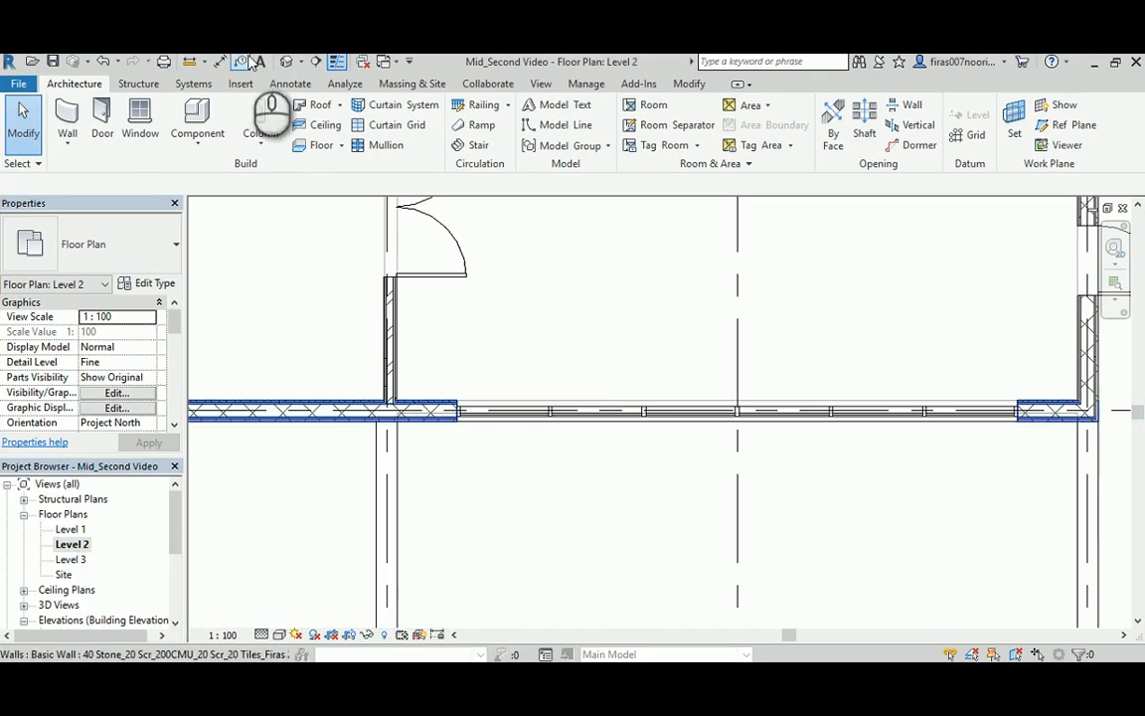
- Switch to the Revit model's South elevation and raise the grid bubbles clear of the building's top edge
{"action": "left_click_drag", "start_coordinate": [175, 512], "coordinate": [175, 550]}
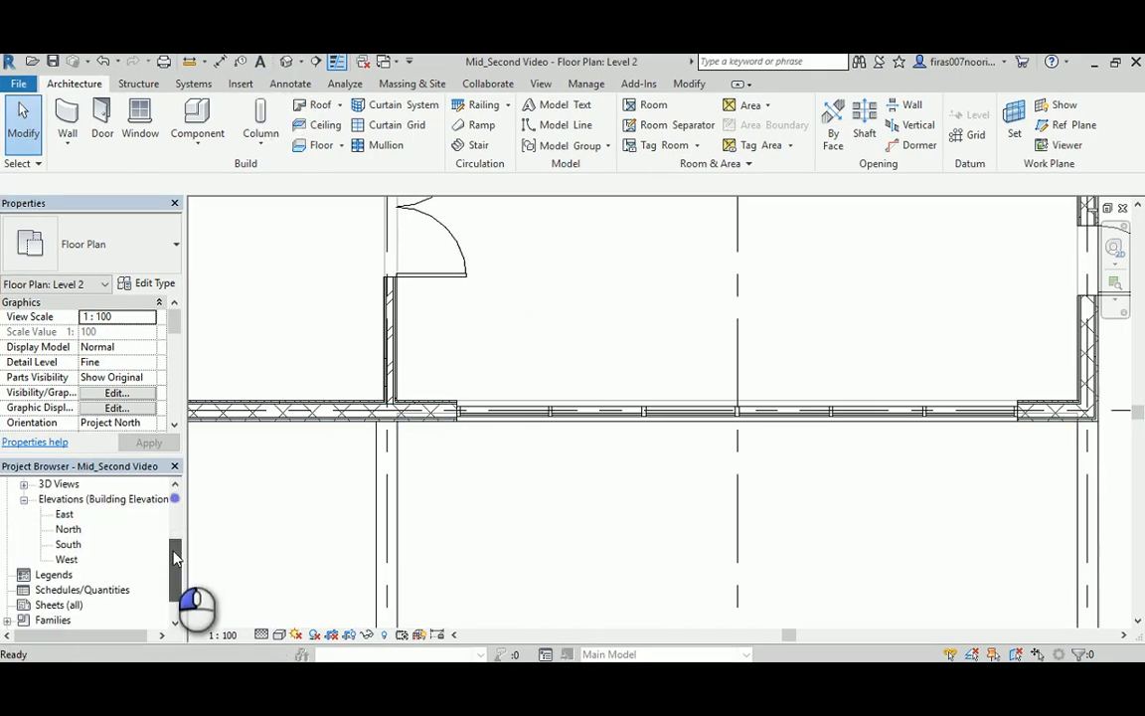
{"action": "double_click", "coordinate": [68, 544]}
{"action": "left_click", "coordinate": [665, 308]}
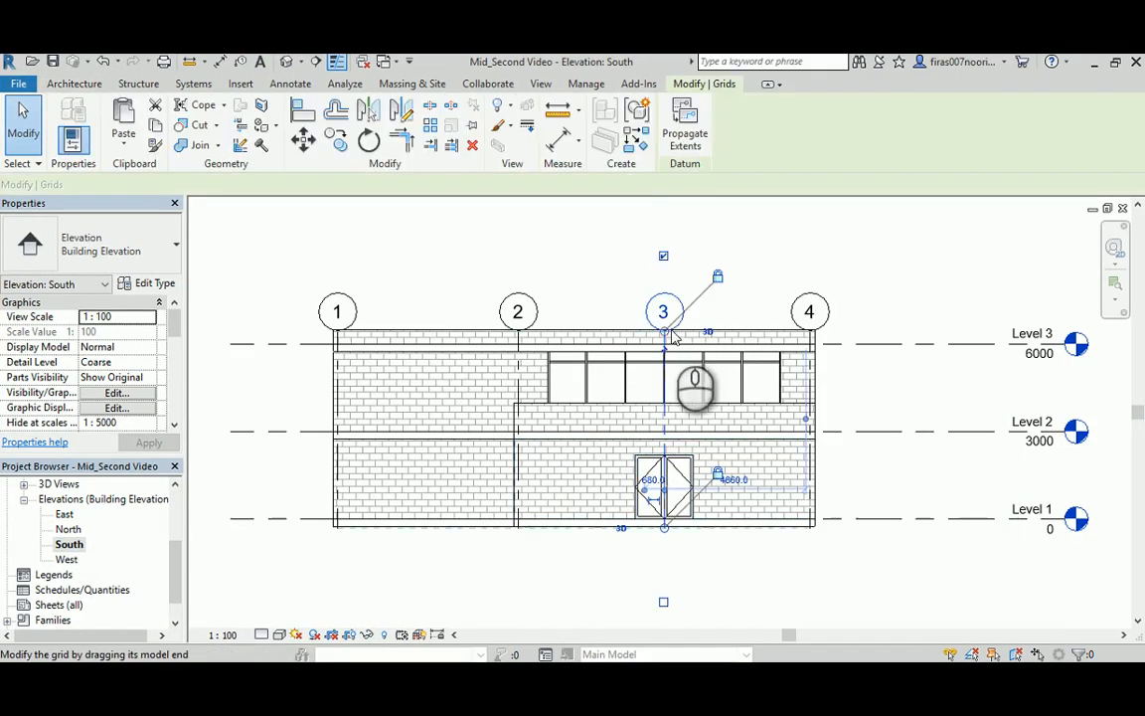
{"action": "left_click_drag", "start_coordinate": [671, 294], "coordinate": [671, 239]}
{"action": "key", "text": "Escape"}
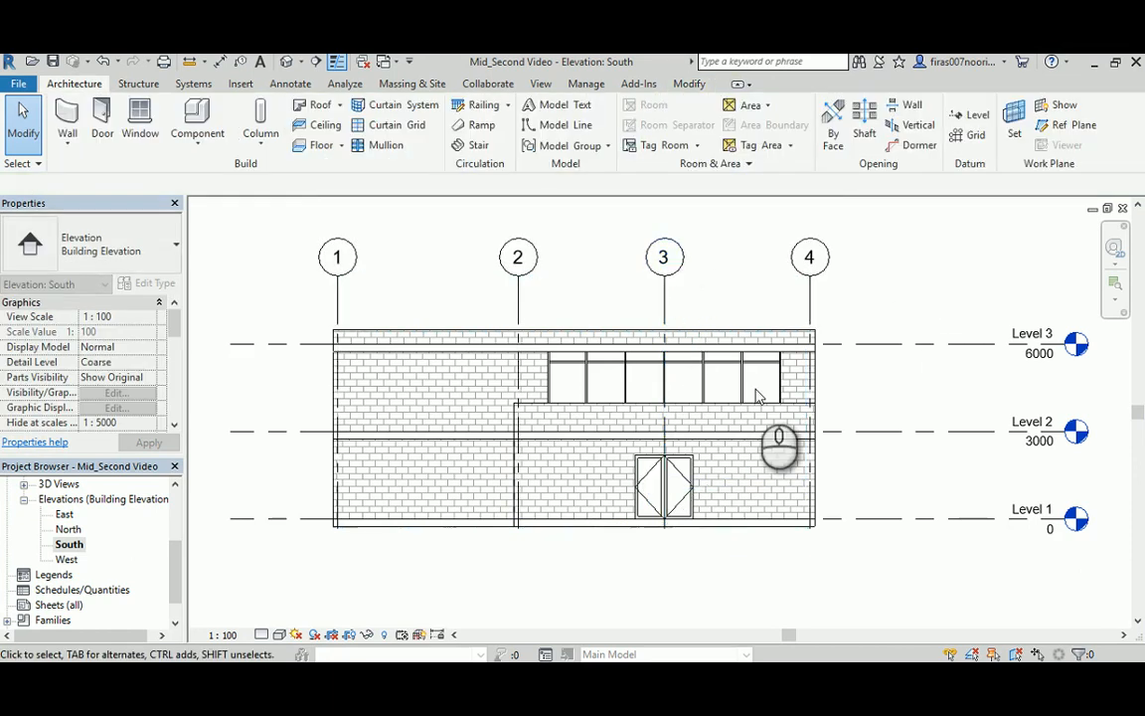
- Hide the 1000 mm high parapet wall in front of the curtain wall in the South elevation
{"action": "scroll", "coordinate": [691, 413], "scroll_direction": "up", "scroll_amount": 1}
{"action": "scroll", "coordinate": [690, 412], "scroll_direction": "up", "scroll_amount": 2}
{"action": "left_click", "coordinate": [482, 418]}
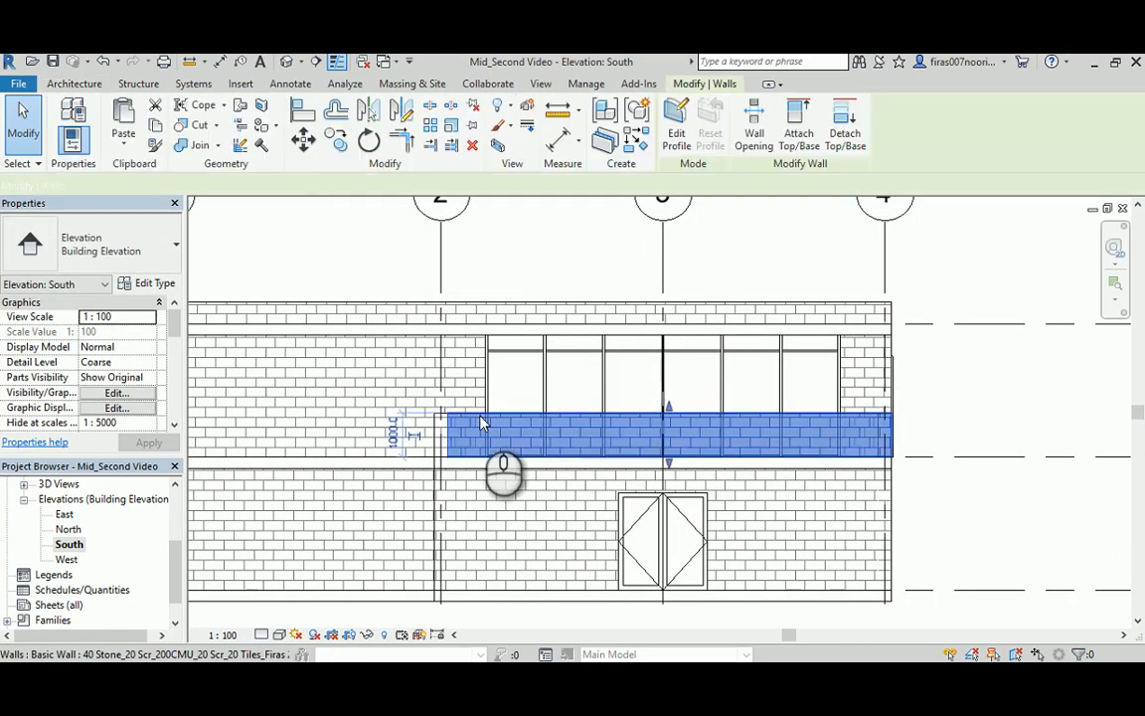
{"action": "right_click", "coordinate": [477, 415]}
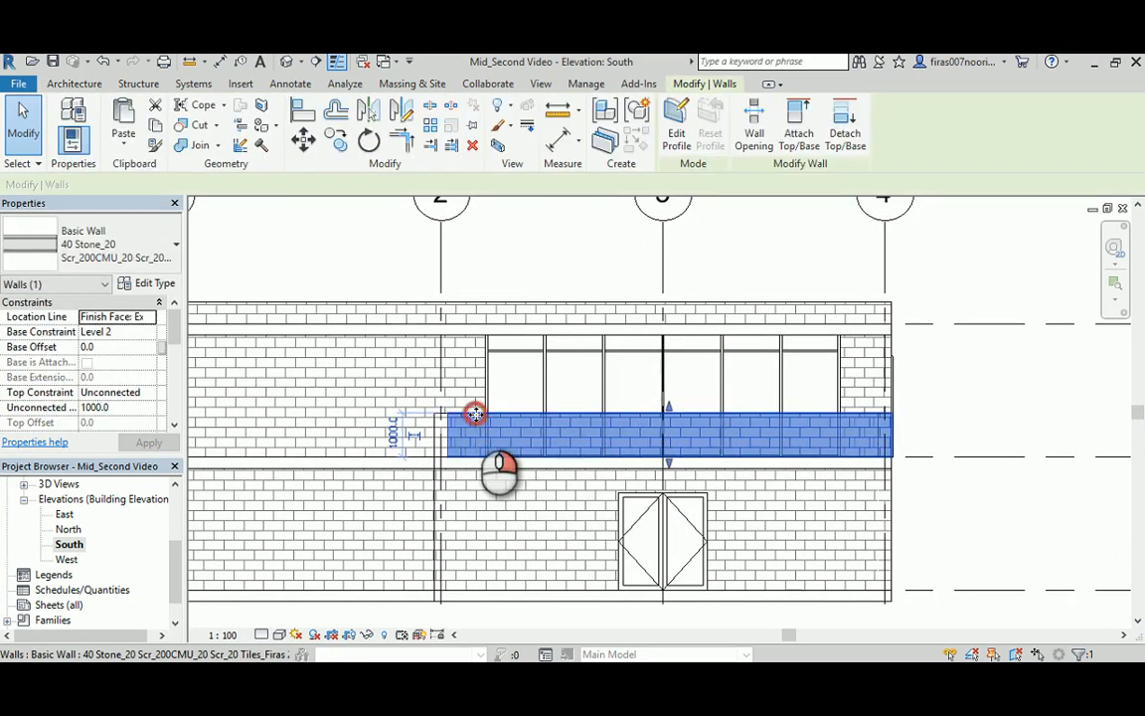
{"action": "mouse_move", "coordinate": [558, 370]}
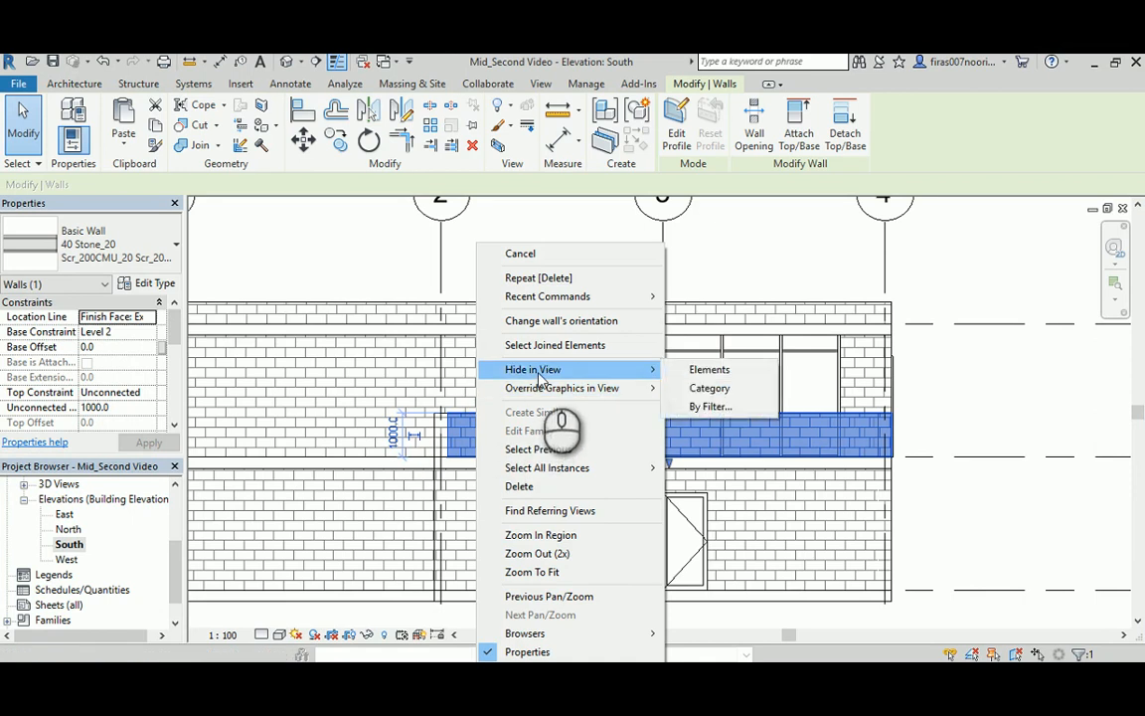
{"action": "left_click", "coordinate": [718, 370]}
{"action": "scroll", "coordinate": [711, 391], "scroll_direction": "up", "scroll_amount": 3}
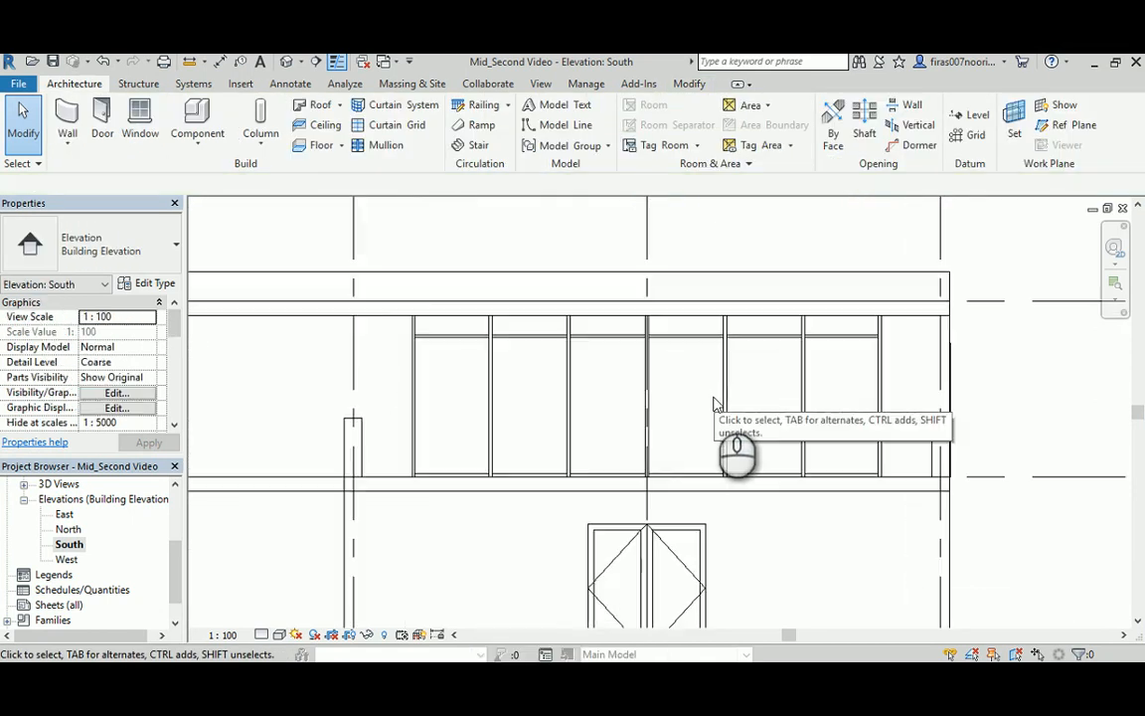
- Check the reference Curtain Wall elevation for the vertical and horizontal division spacing, and return to the model
{"action": "mouse_move", "coordinate": [613, 672]}
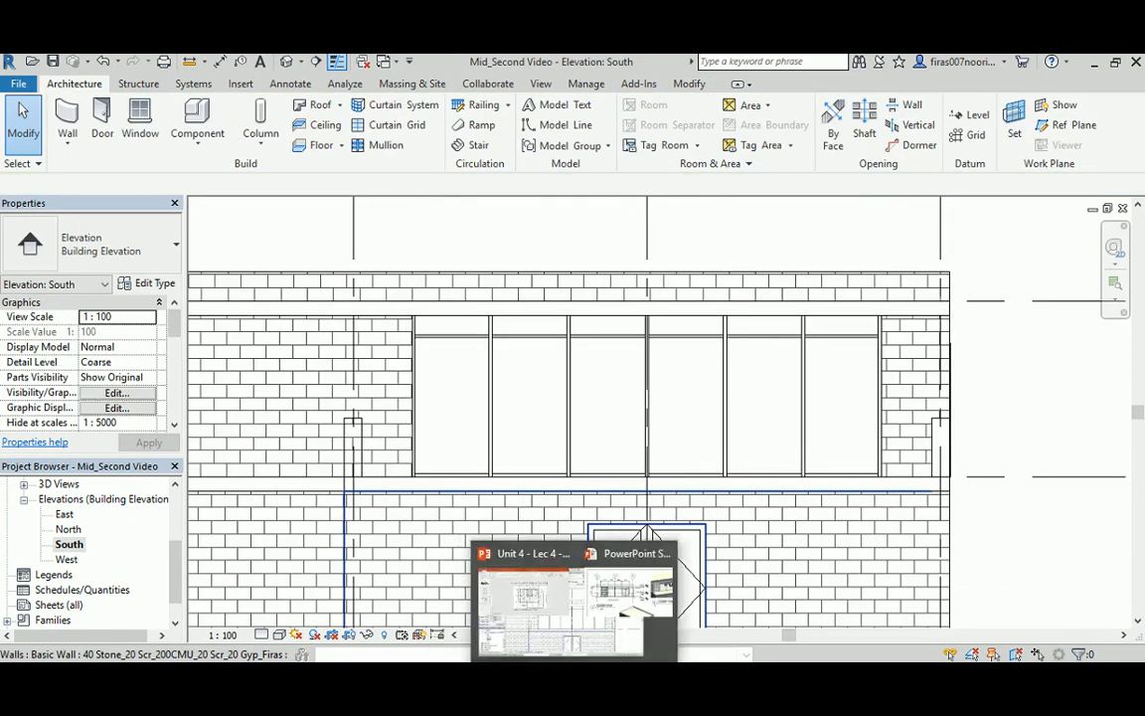
{"action": "left_click", "coordinate": [672, 633]}
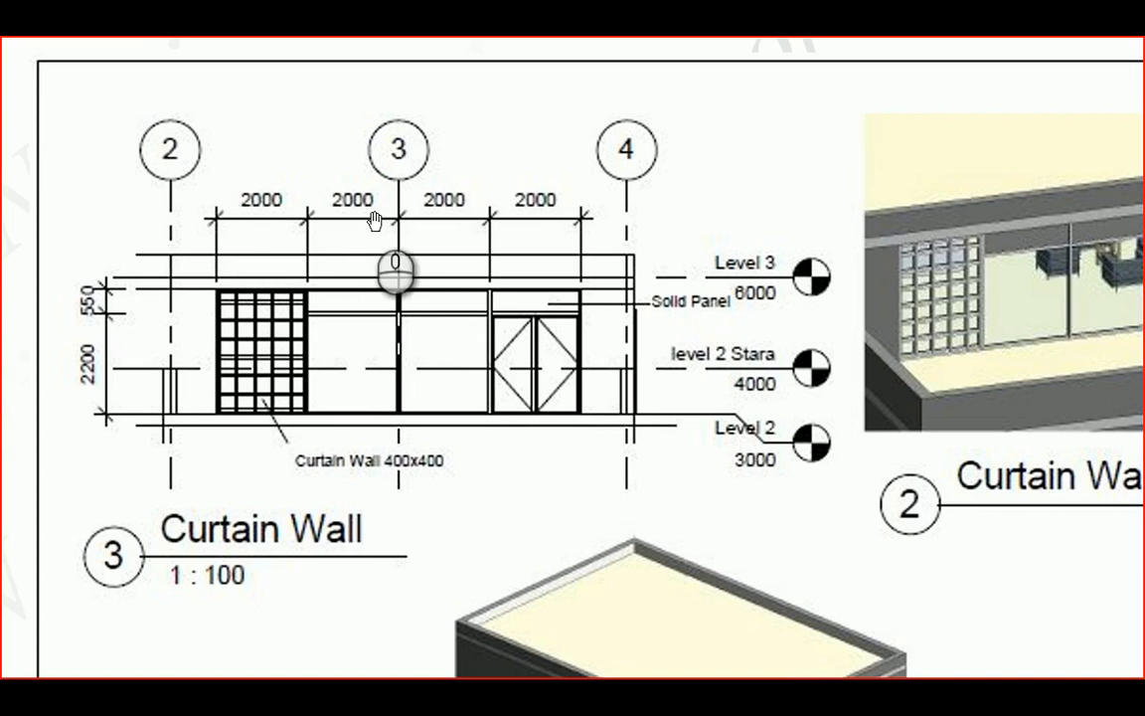
{"action": "key", "text": "alt+Tab"}
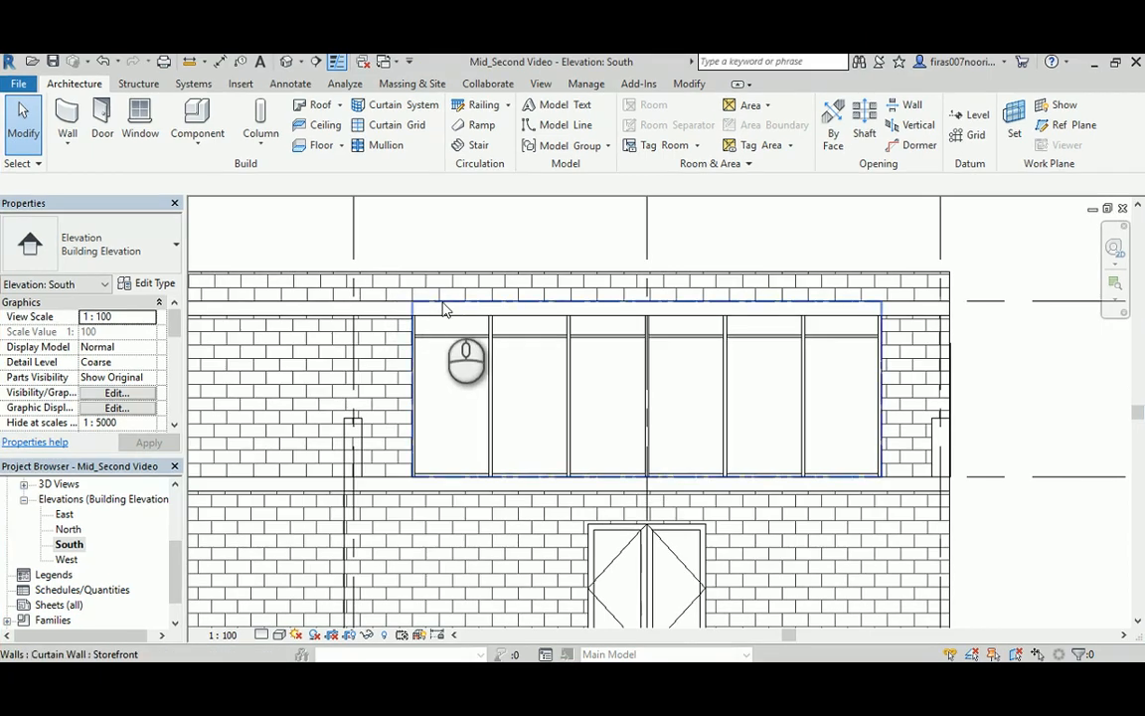
- Attach the Storefront curtain wall's top to the slab above, deleting the mullions that can no longer be created
{"action": "left_click", "coordinate": [446, 308]}
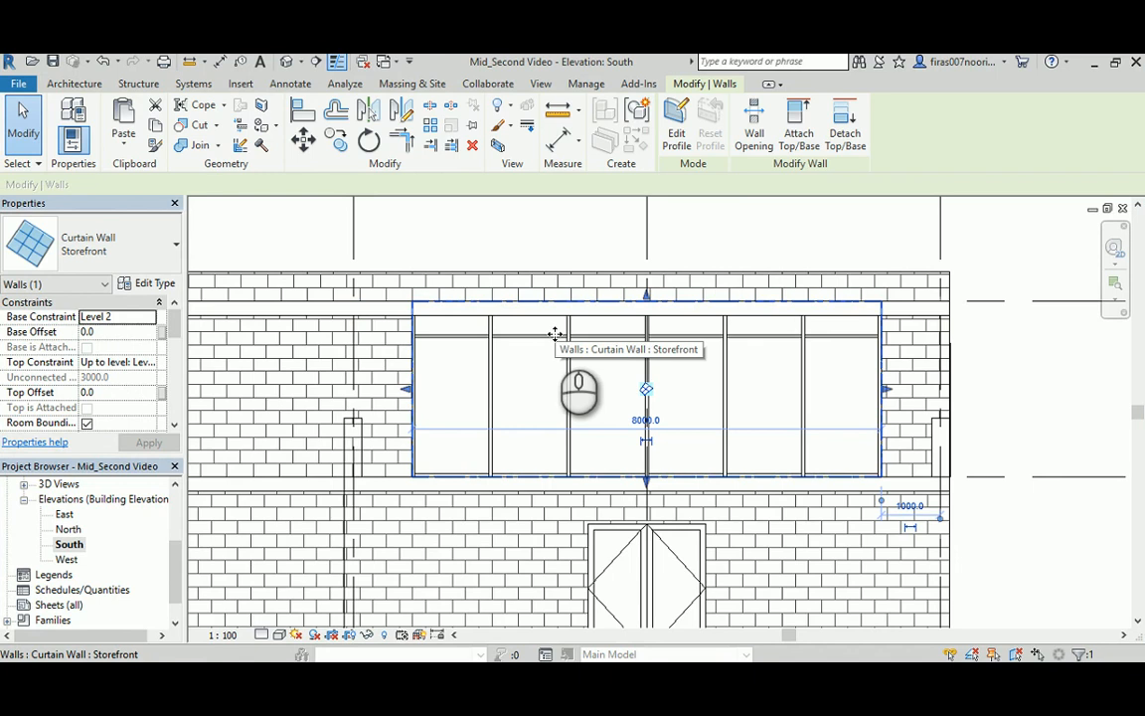
{"action": "middle_click_drag", "start_coordinate": [556, 334], "coordinate": [498, 355]}
{"action": "left_click", "coordinate": [798, 124]}
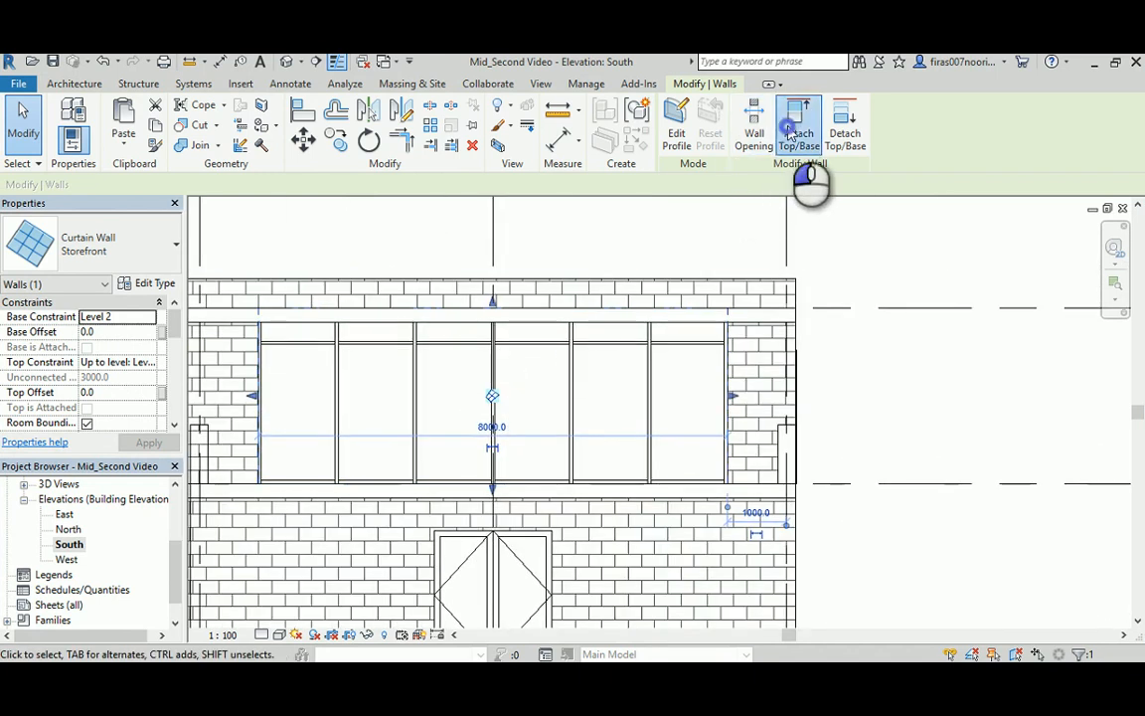
{"action": "left_click", "coordinate": [647, 324]}
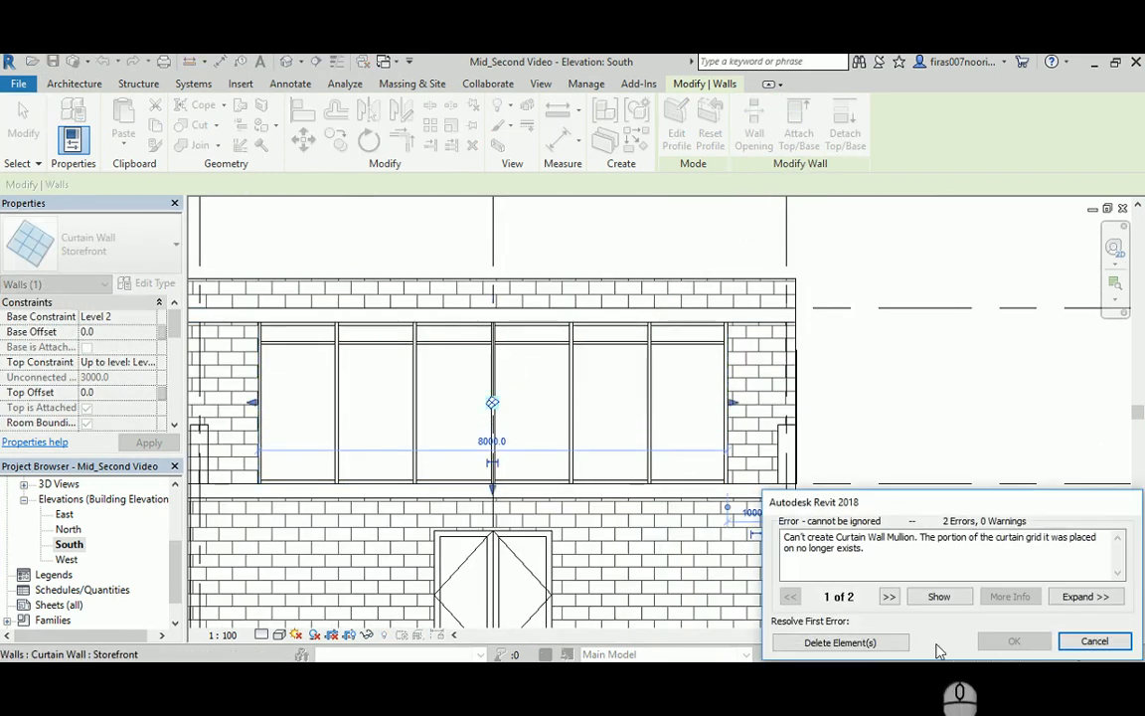
{"action": "left_click", "coordinate": [888, 644]}
{"action": "left_click", "coordinate": [900, 408]}
- Set the Storefront type's vertical grid layout to Fixed Distance with a spacing of 2000 mm
{"action": "middle_click_drag", "start_coordinate": [452, 401], "coordinate": [493, 396]}
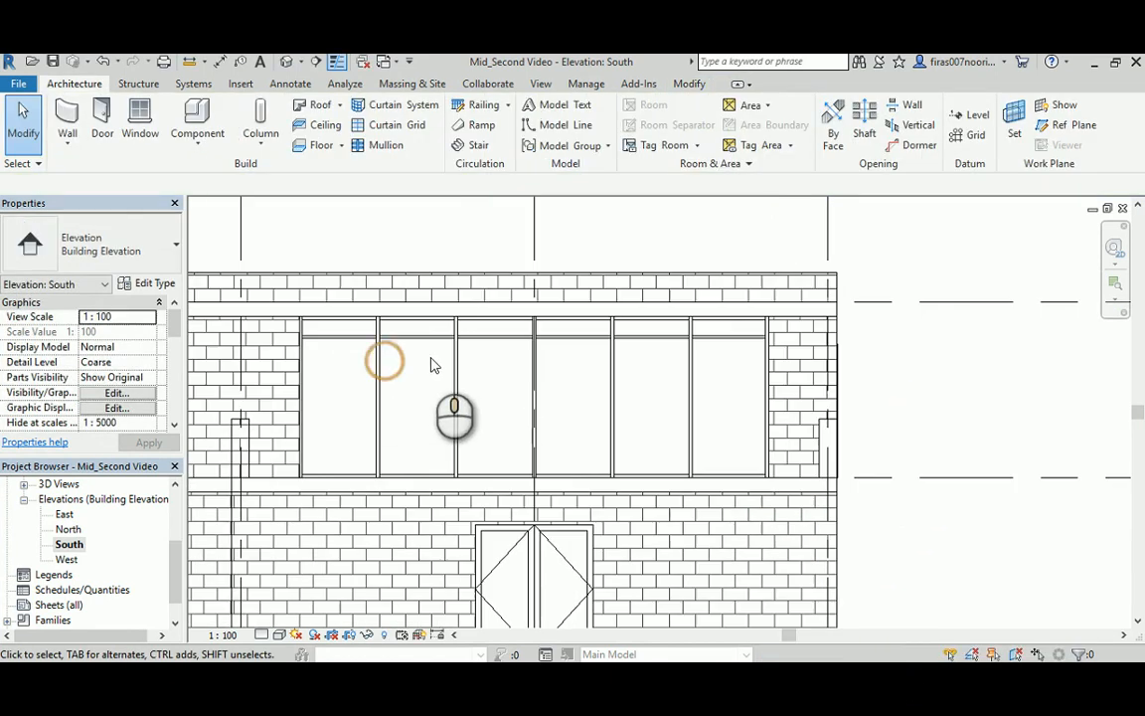
{"action": "key", "text": "Tab"}
{"action": "left_click", "coordinate": [448, 364]}
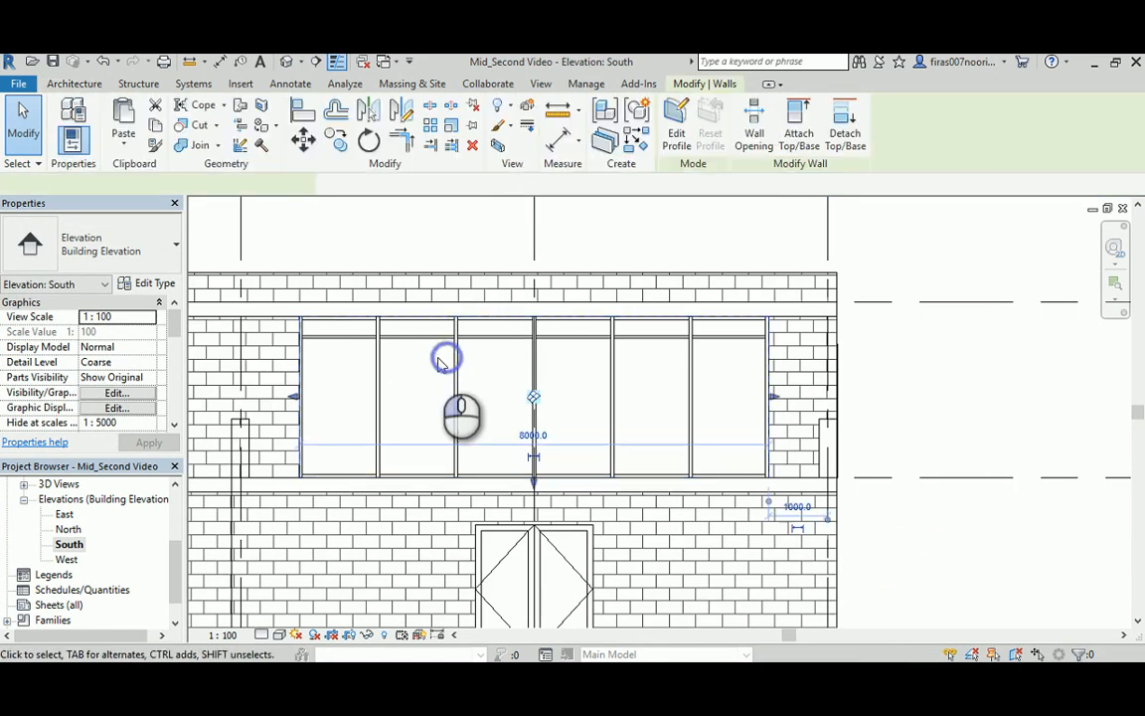
{"action": "left_click", "coordinate": [149, 284]}
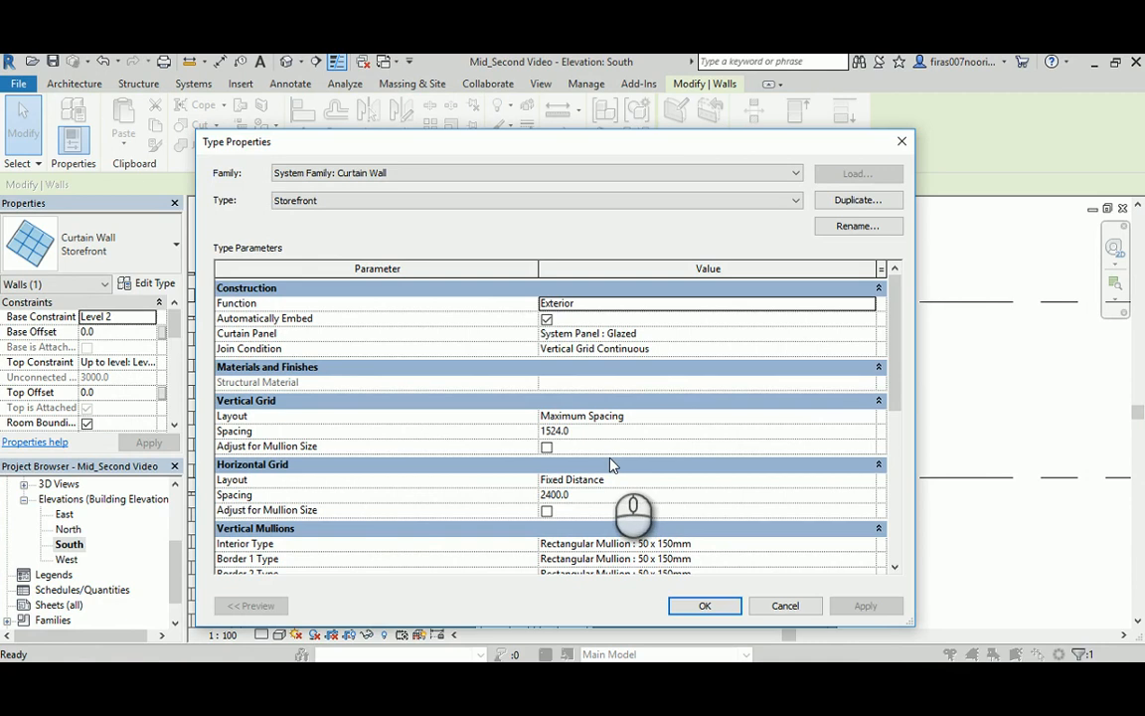
{"action": "left_click", "coordinate": [861, 416]}
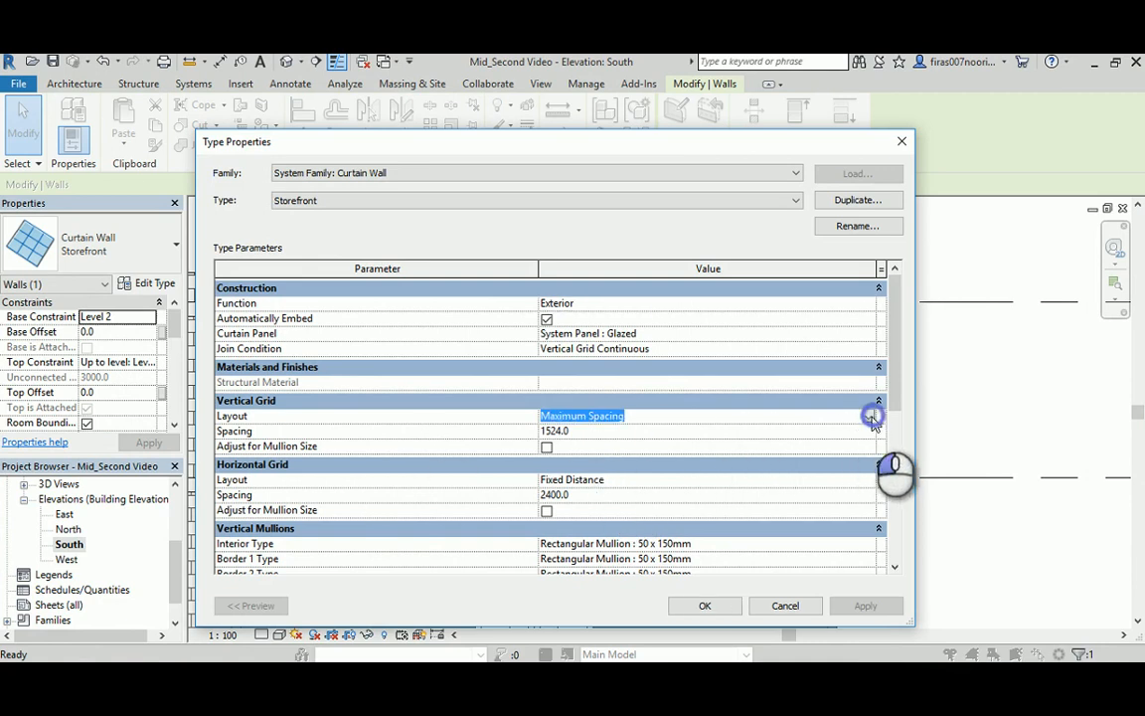
{"action": "left_click", "coordinate": [869, 417]}
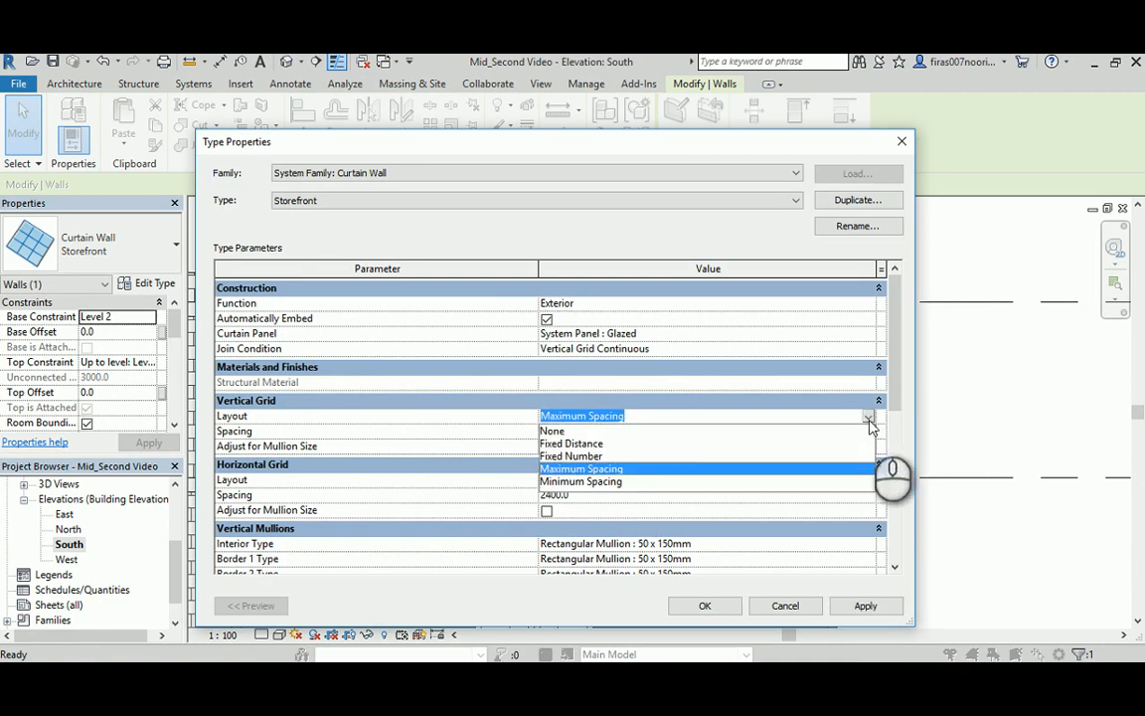
{"action": "left_click", "coordinate": [567, 444]}
{"action": "left_click", "coordinate": [587, 432]}
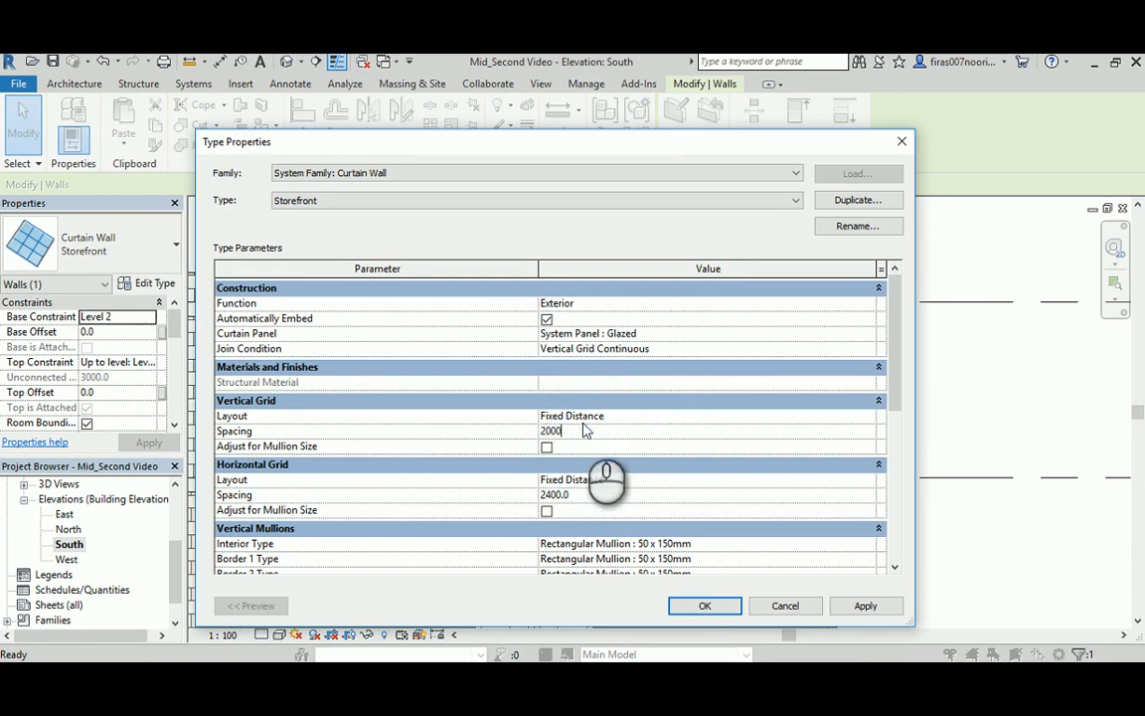
{"action": "left_click", "coordinate": [703, 606]}
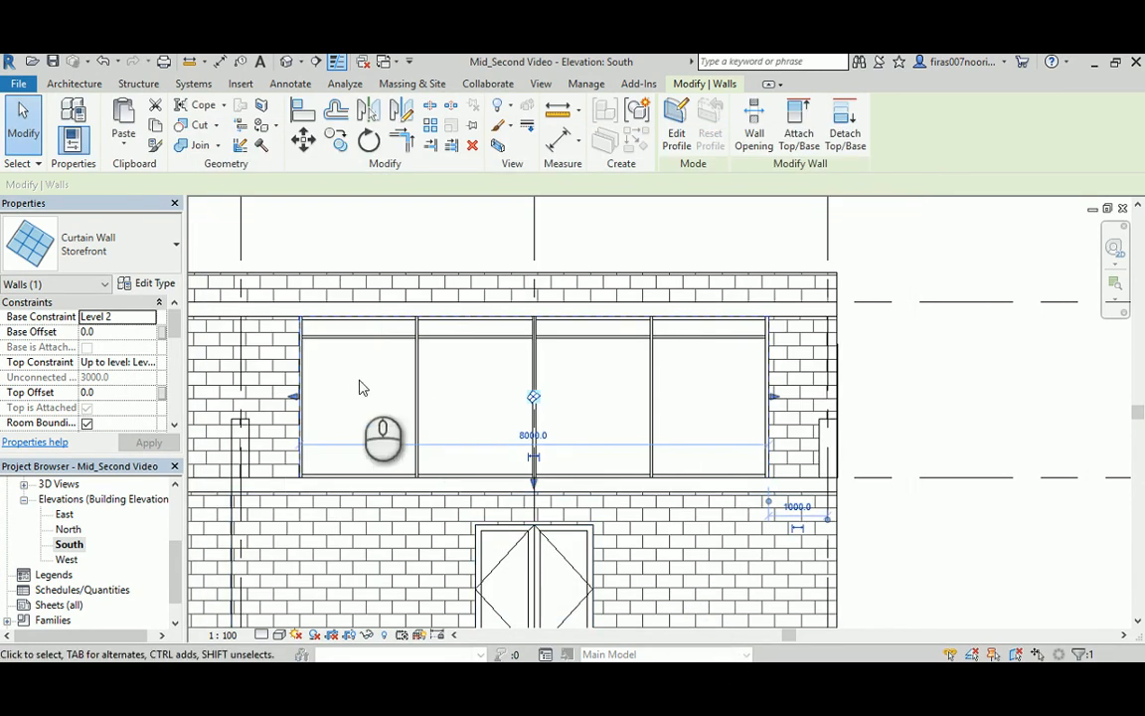
{"action": "left_click", "coordinate": [939, 376]}
- Add a chained aligned dimension across the curtain wall's four bays, placed above the building
{"action": "key", "text": "i"}
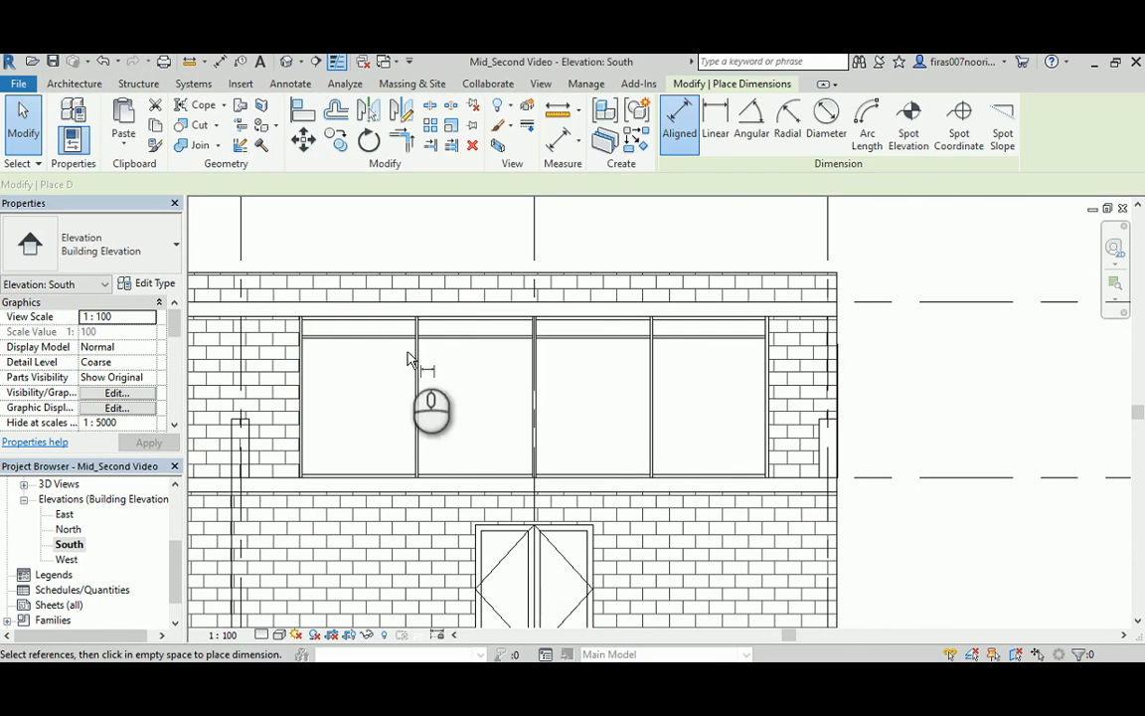
{"action": "left_click", "coordinate": [301, 370]}
{"action": "left_click", "coordinate": [418, 370]}
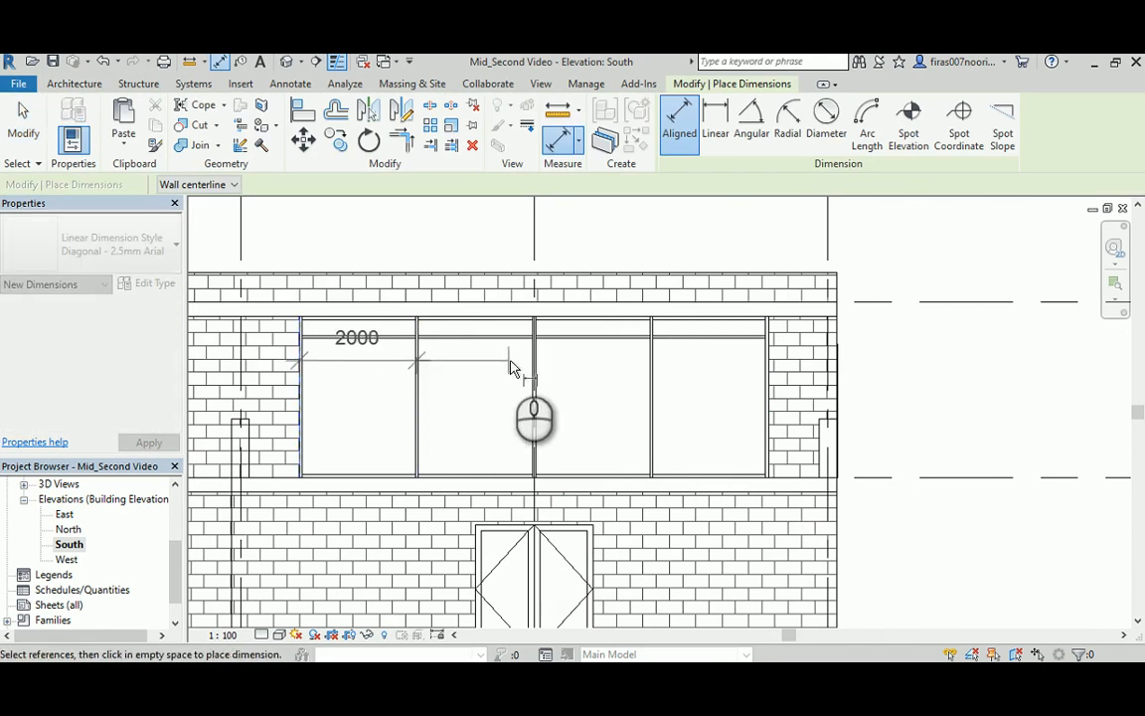
{"action": "left_click", "coordinate": [534, 370]}
{"action": "left_click", "coordinate": [648, 369]}
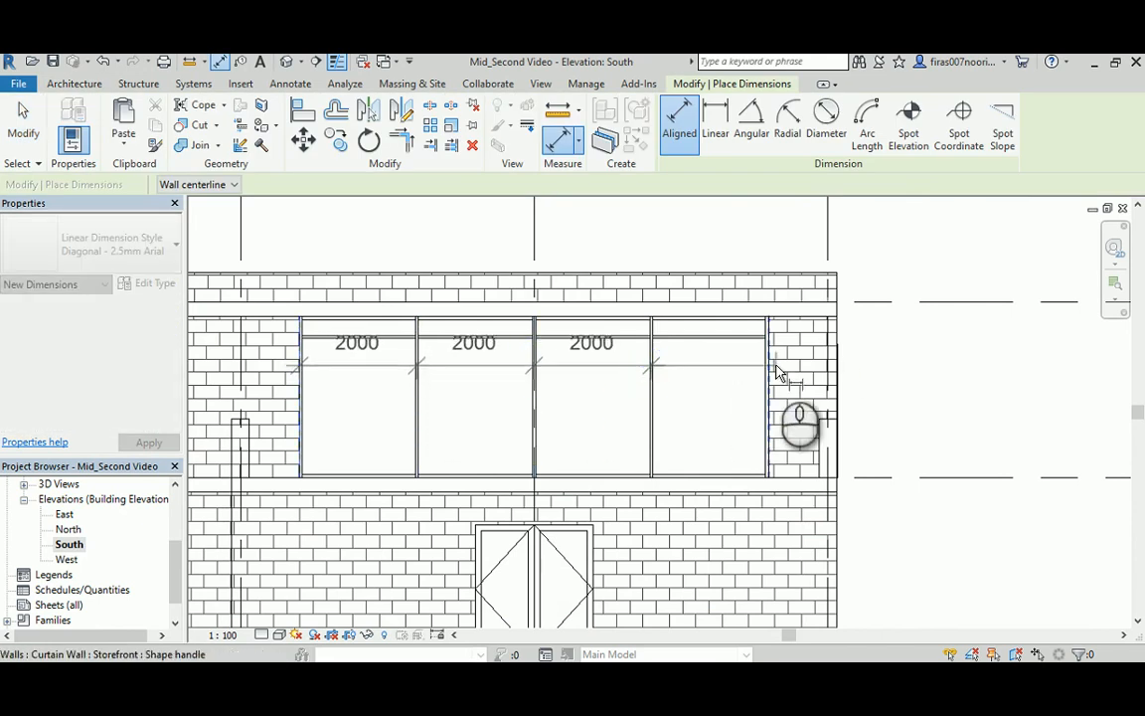
{"action": "left_click", "coordinate": [768, 368]}
{"action": "left_click", "coordinate": [669, 238]}
{"action": "middle_click_drag", "start_coordinate": [632, 254], "coordinate": [609, 307]}
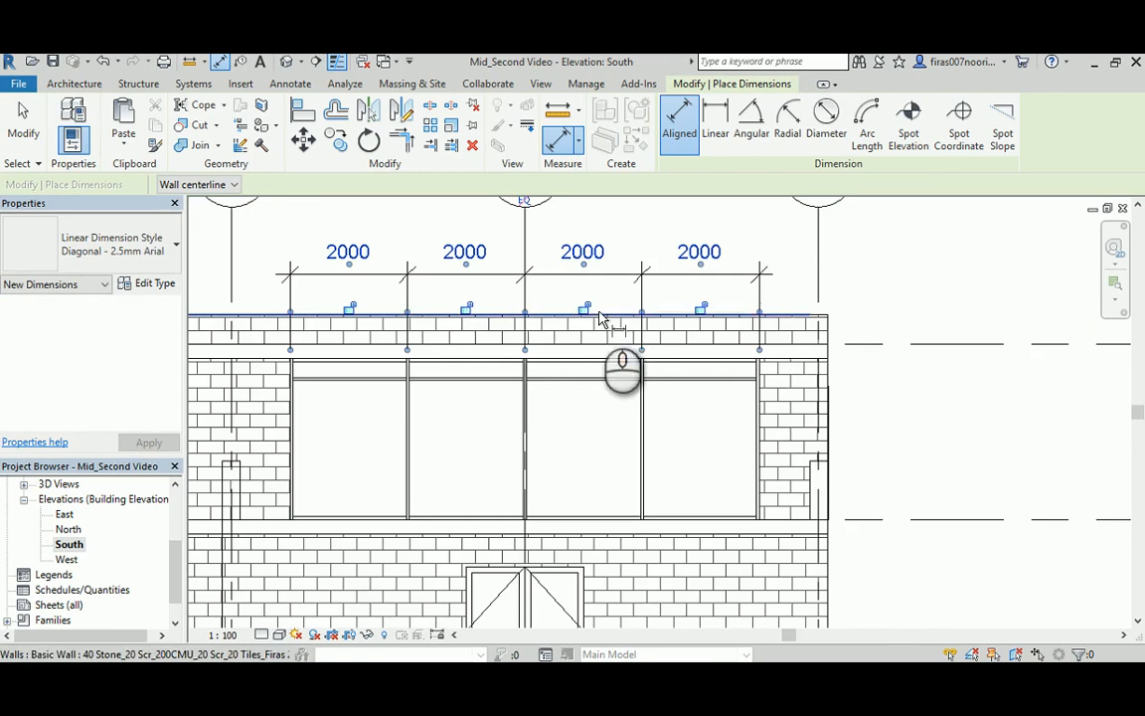
{"action": "key", "text": "Escape"}
{"action": "key", "text": "Escape"}
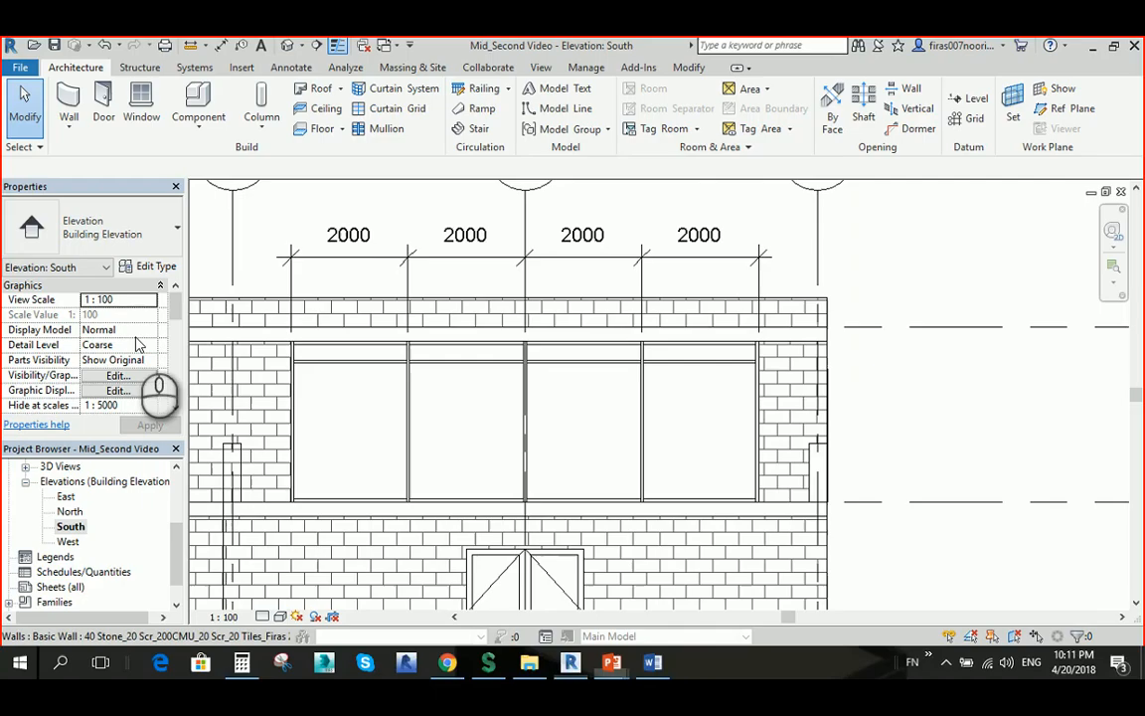
- Try to set the curtain wall's horizontal grid line 2200 mm above its base
{"action": "key", "text": "Tab"}
{"action": "key", "text": "Tab"}
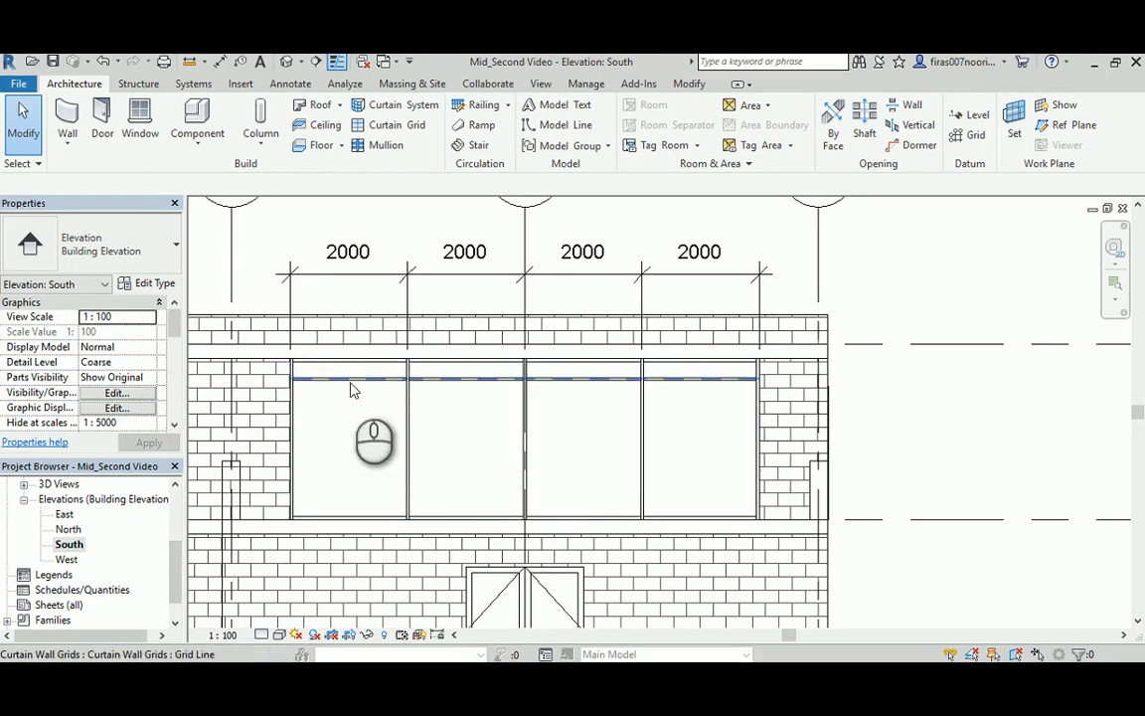
{"action": "left_click", "coordinate": [353, 388]}
{"action": "left_click", "coordinate": [514, 452]}
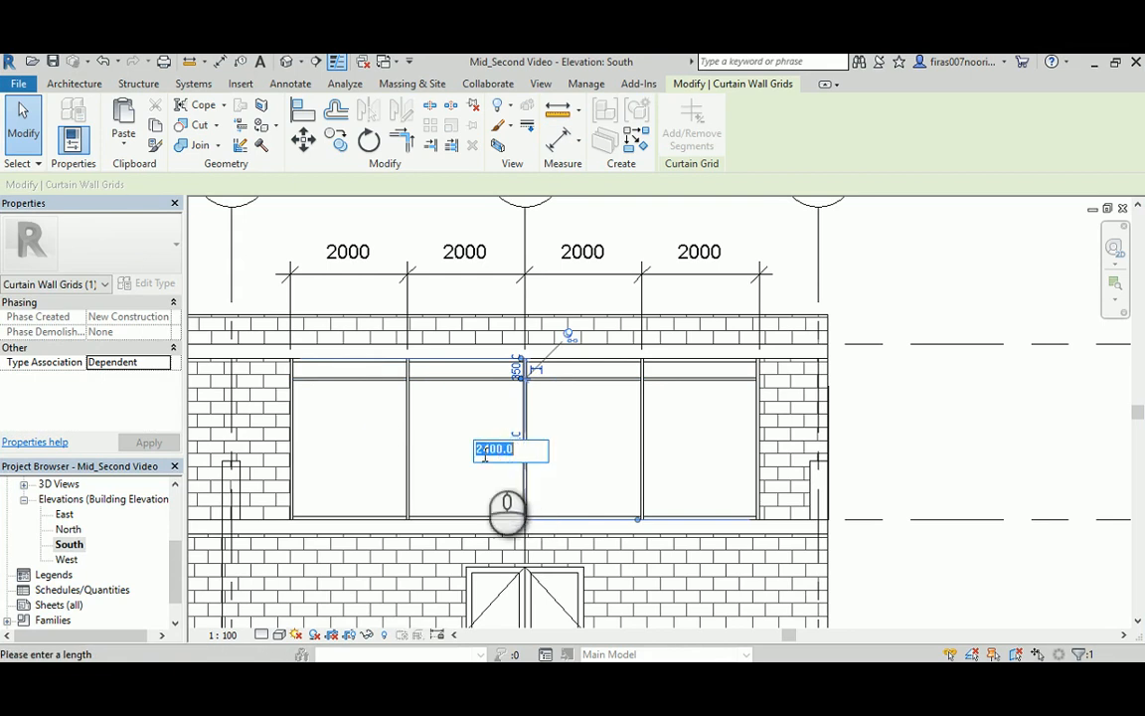
{"action": "key", "text": "Return"}
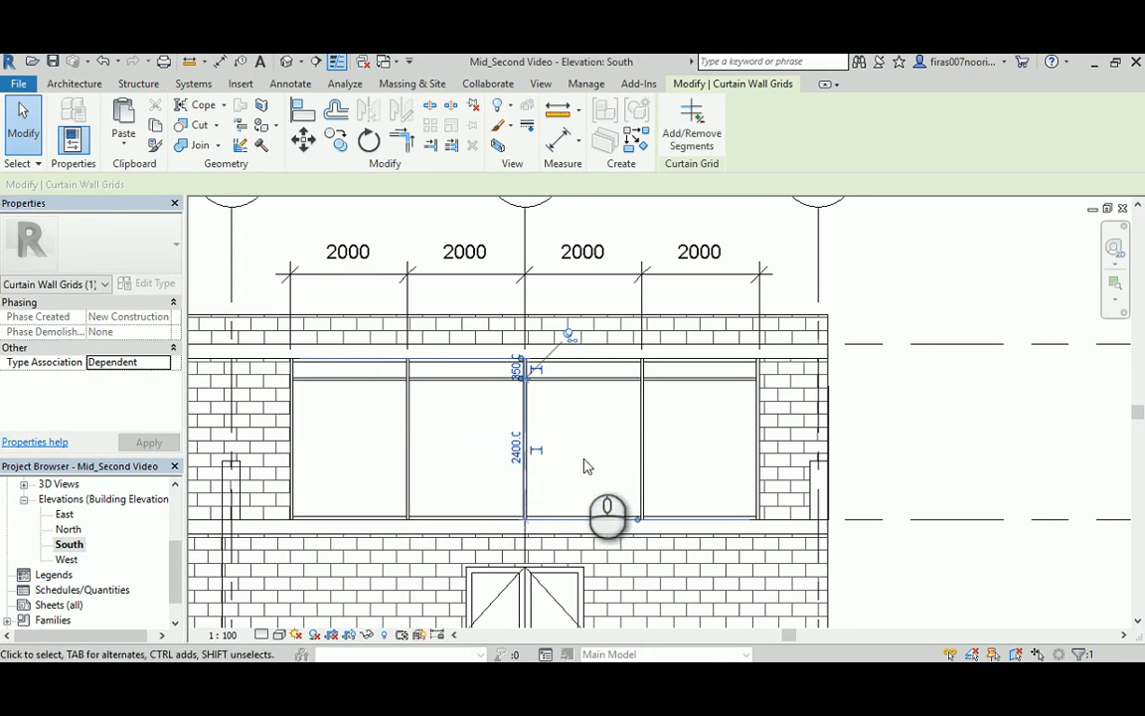
{"action": "left_click", "coordinate": [515, 447]}
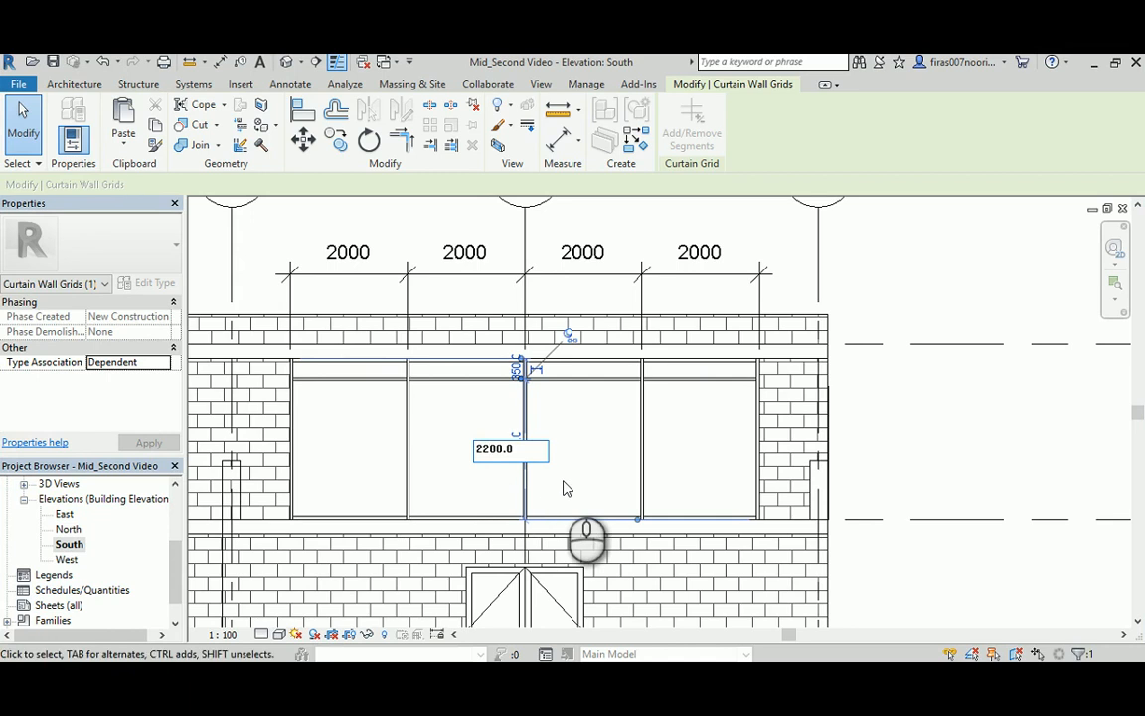
{"action": "key", "text": "Escape"}
- Set the storefront curtain wall's horizontal grid line to 2200 mm above the wall's base
{"action": "scroll", "coordinate": [524, 423], "scroll_direction": "up", "scroll_amount": 2}
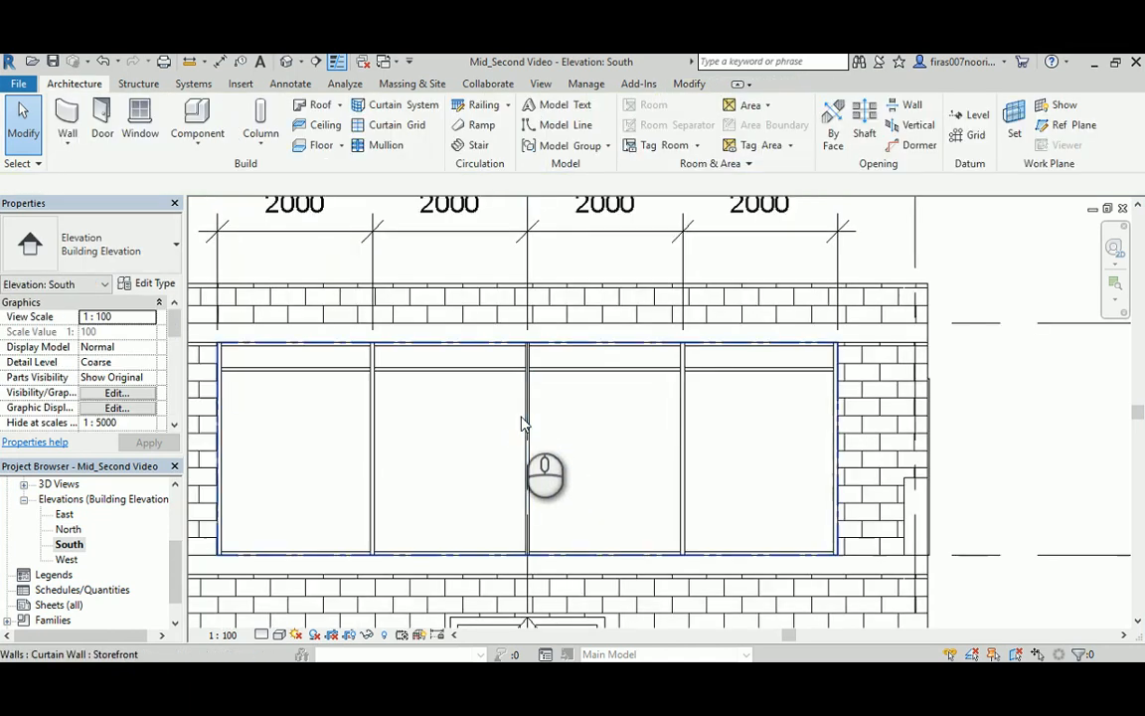
{"action": "key", "text": "Tab"}
{"action": "key", "text": "Tab"}
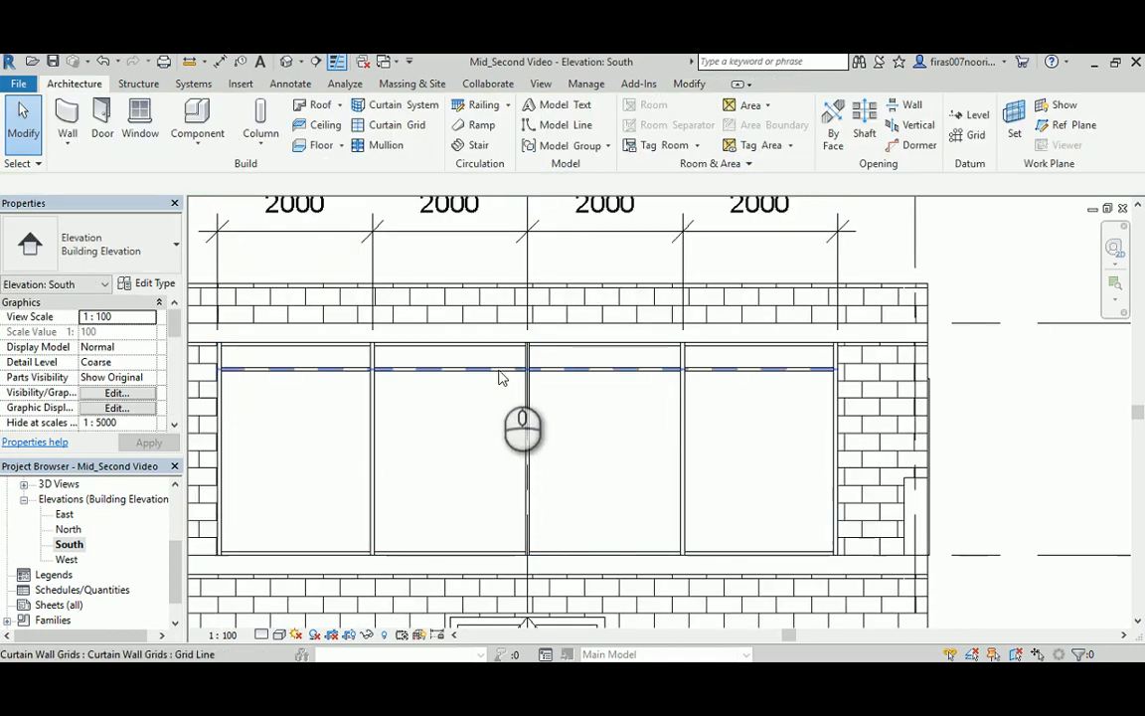
{"action": "left_click", "coordinate": [503, 376]}
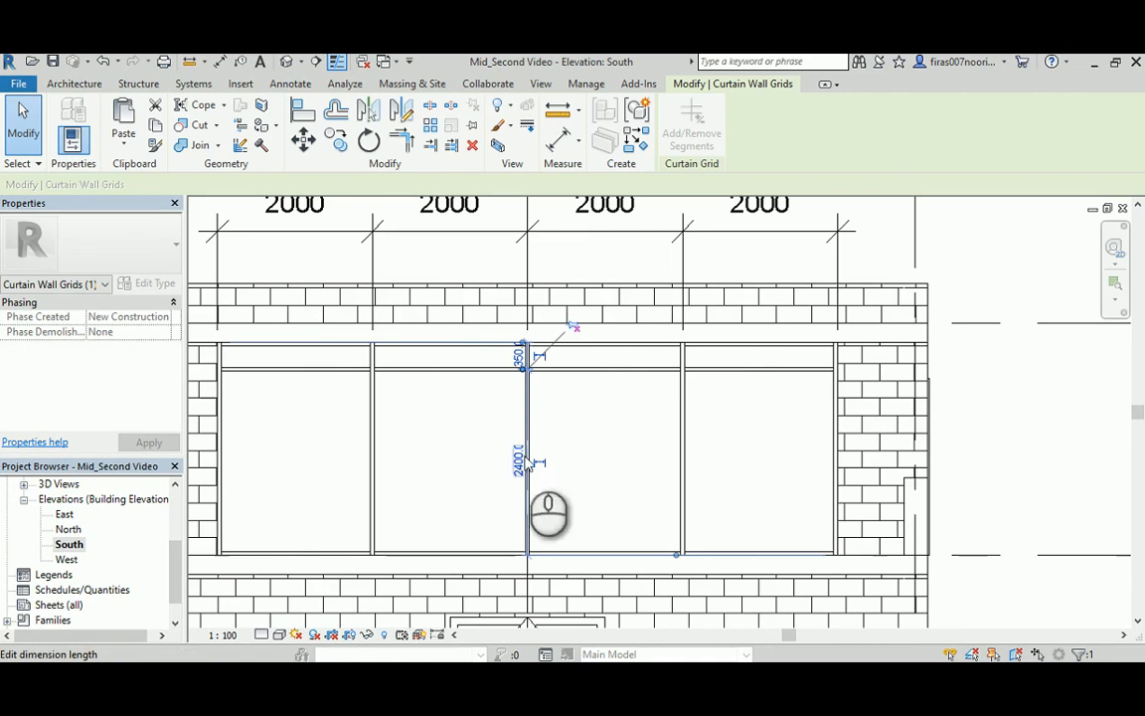
{"action": "left_click", "coordinate": [518, 462]}
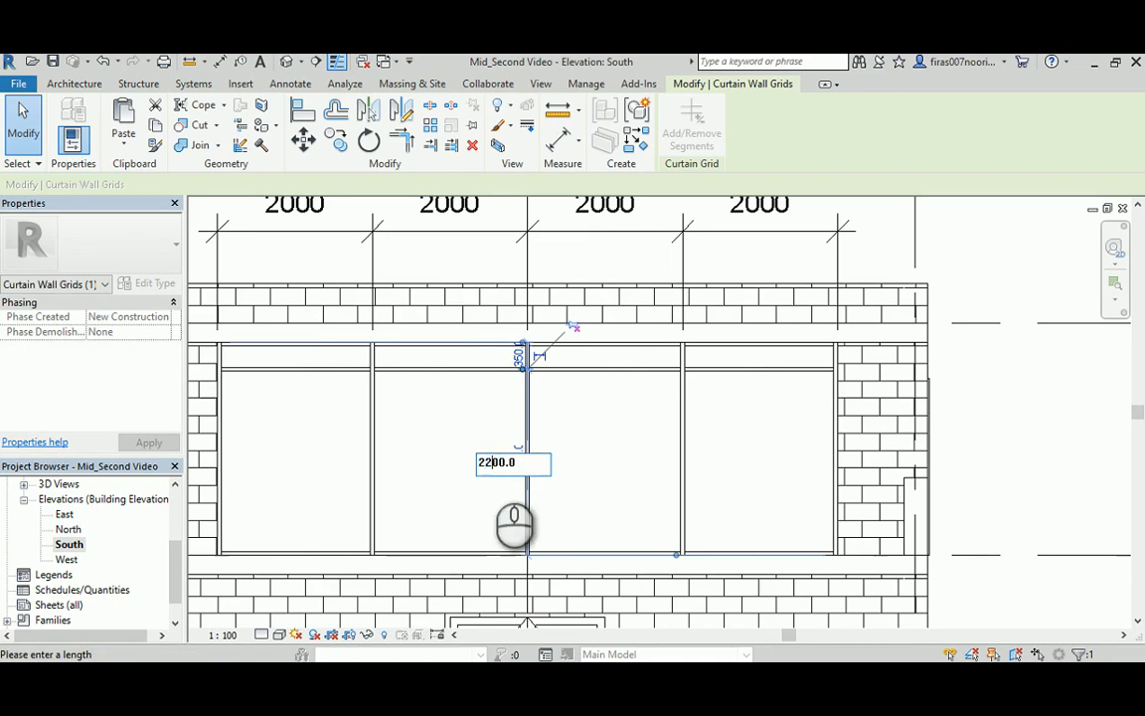
{"action": "key", "text": "Return"}
{"action": "left_click", "coordinate": [605, 444]}
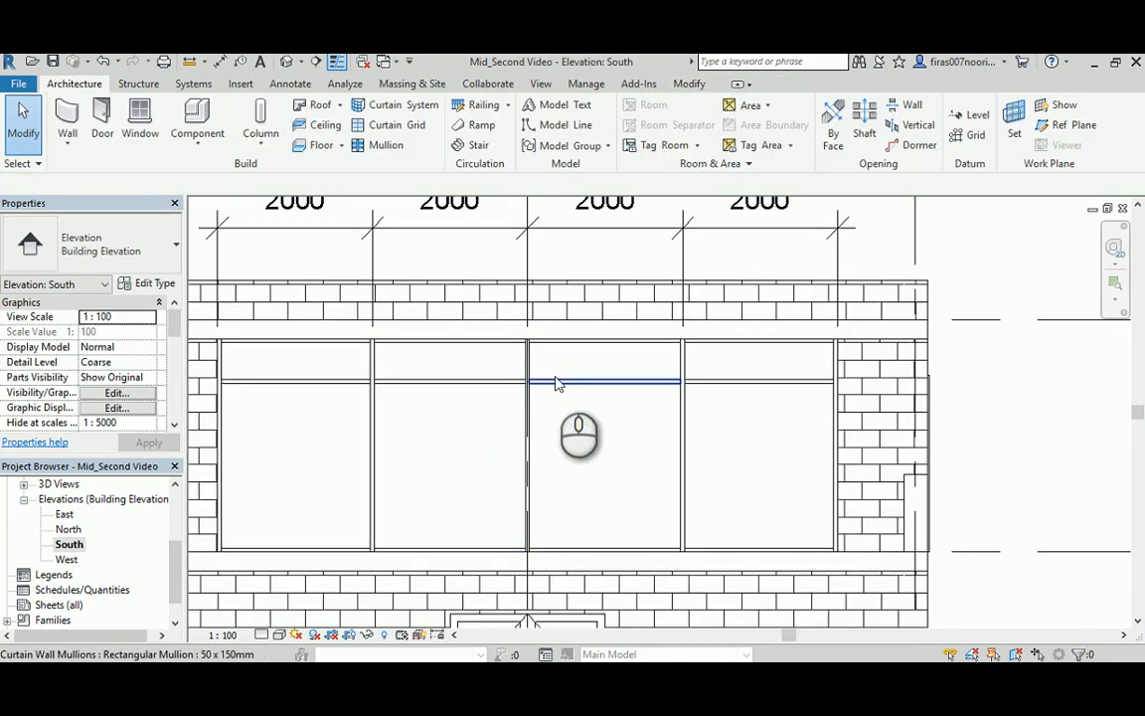
{"action": "key", "text": "d"}
{"action": "key", "text": "i"}
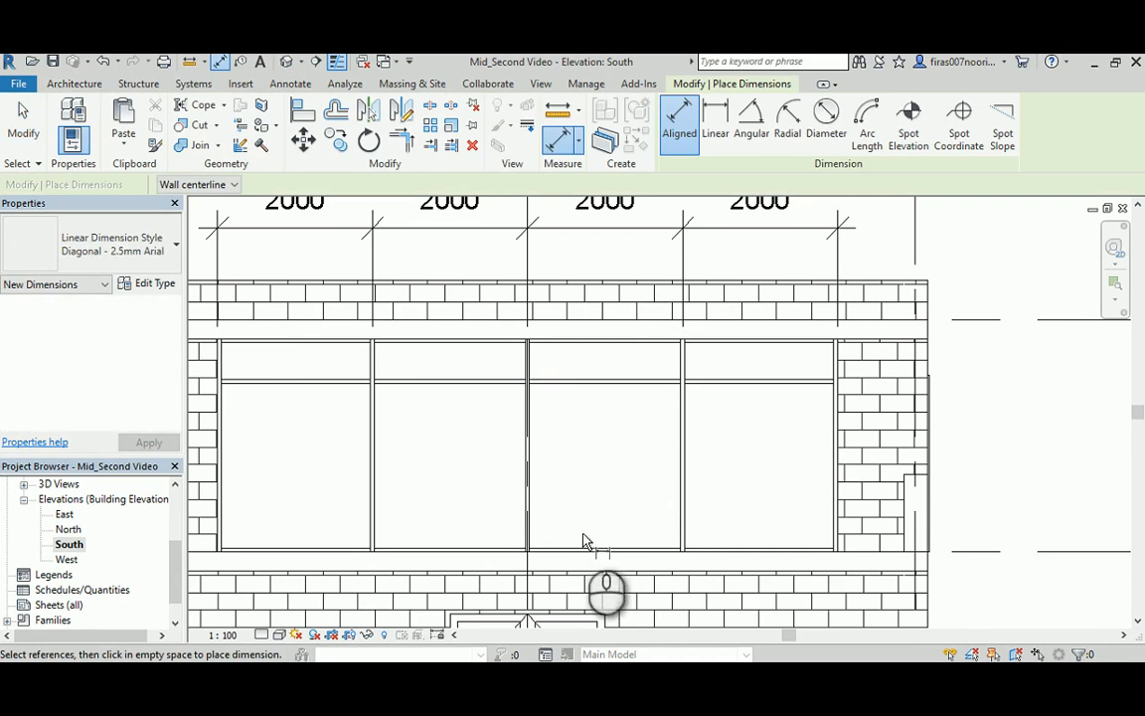
{"action": "left_click", "coordinate": [583, 553]}
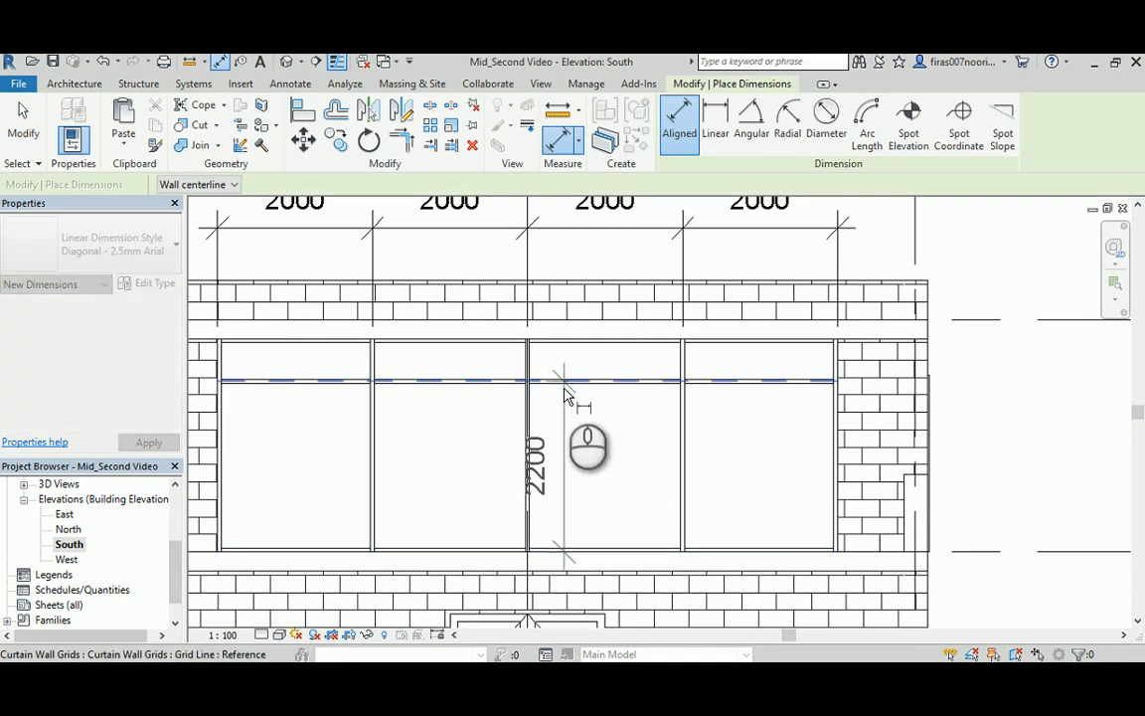
{"action": "left_click", "coordinate": [581, 379]}
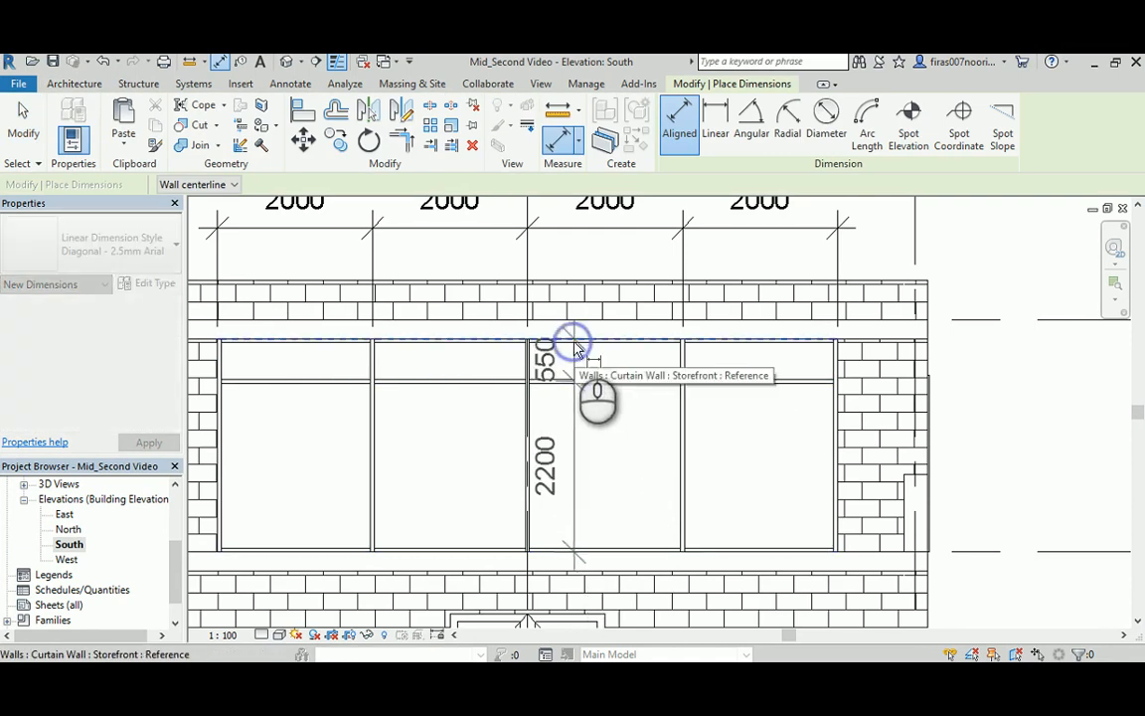
{"action": "scroll", "coordinate": [573, 339], "scroll_direction": "down", "scroll_amount": 2}
{"action": "left_click", "coordinate": [284, 353]}
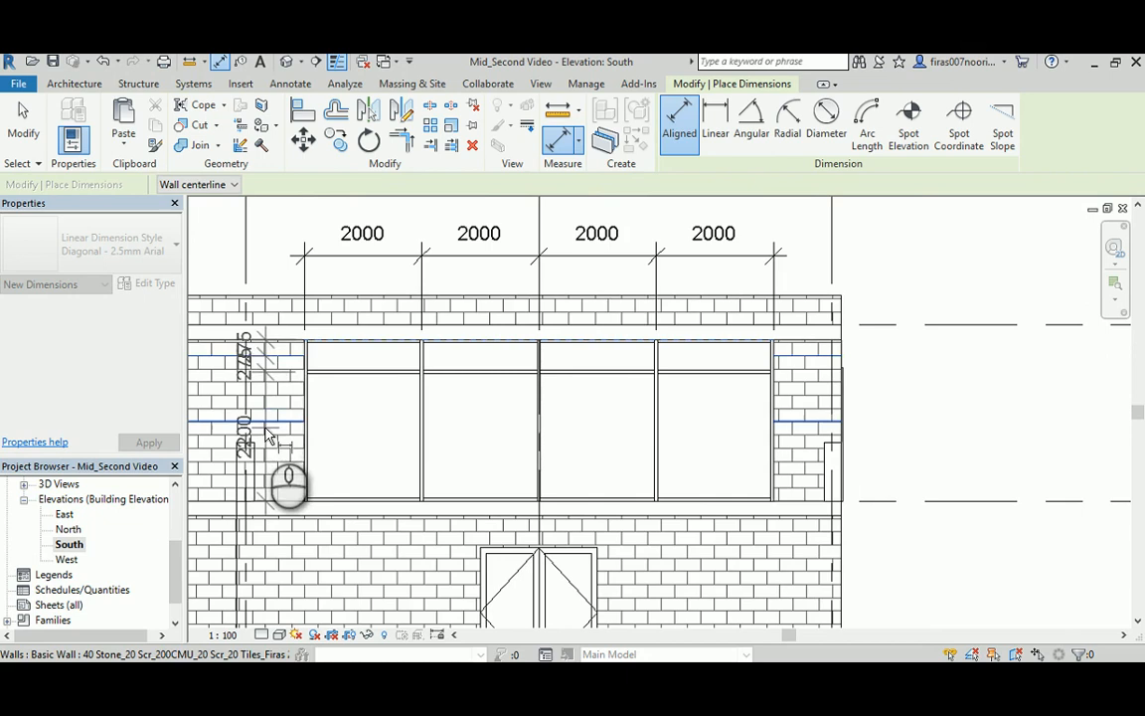
{"action": "key", "text": "Escape"}
{"action": "key", "text": "Escape"}
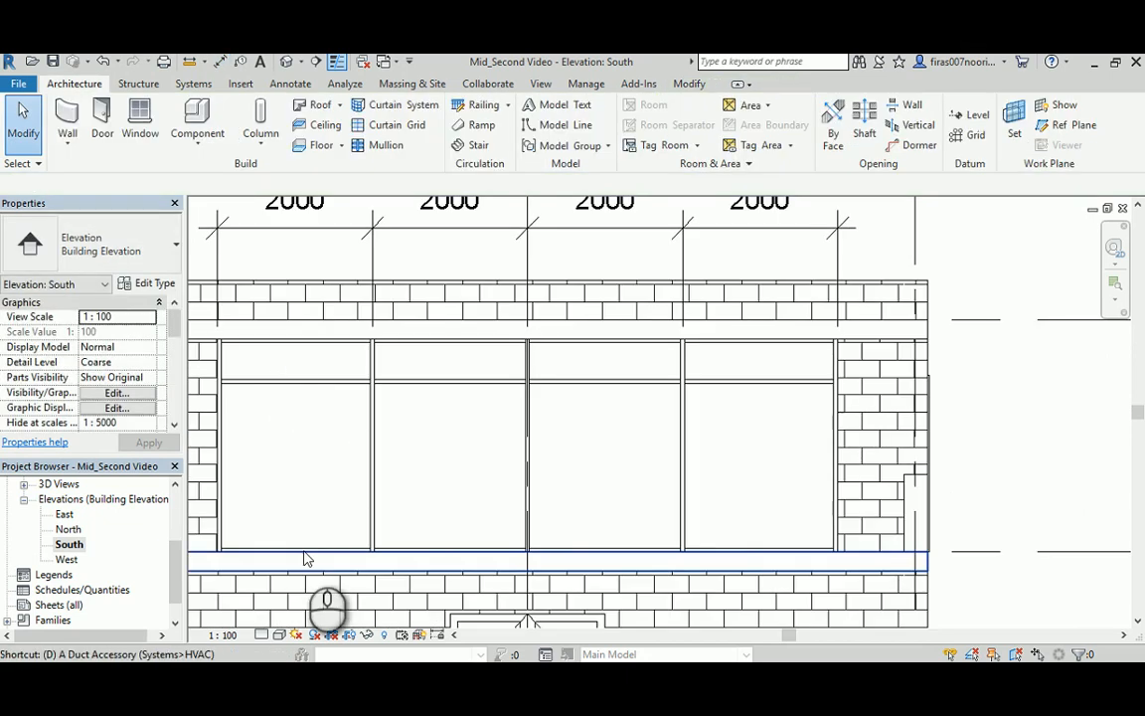
- Add a chained aligned dimension from the curtain wall's base through the horizontal grid line to its top edge, placed beside the first bay
{"action": "key", "text": "d"}
{"action": "key", "text": "i"}
{"action": "left_click", "coordinate": [301, 546]}
{"action": "left_click", "coordinate": [303, 382]}
{"action": "left_click", "coordinate": [301, 339]}
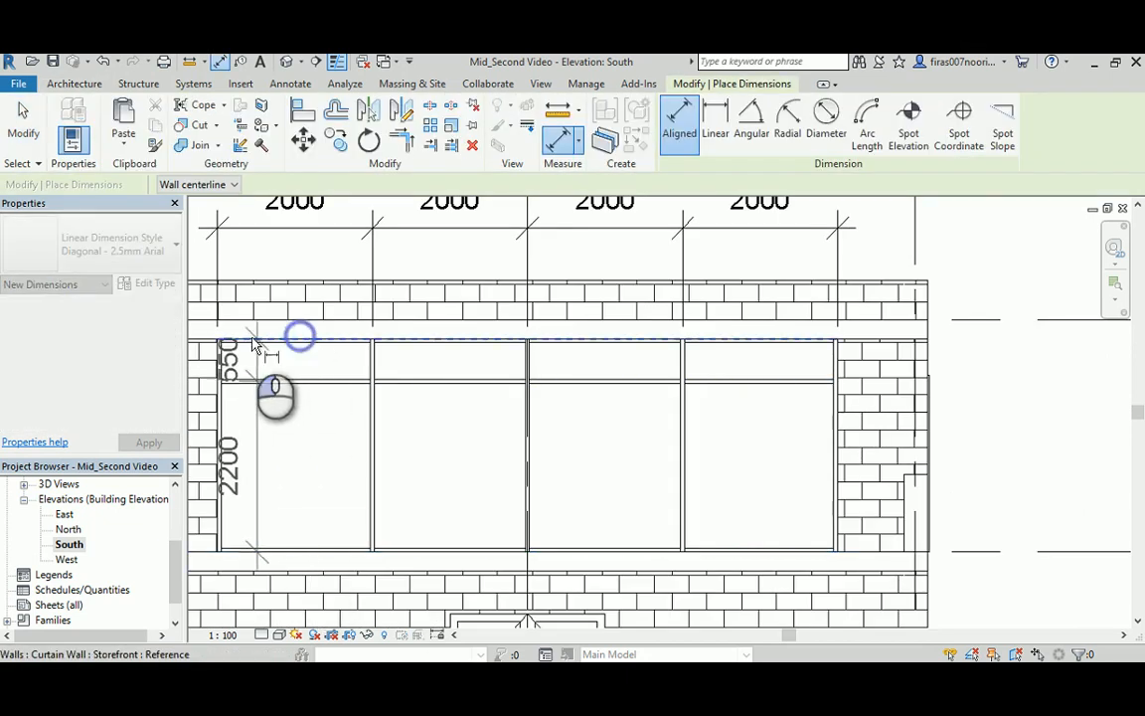
{"action": "middle_click_drag", "start_coordinate": [254, 345], "coordinate": [439, 375]}
{"action": "left_click", "coordinate": [348, 271]}
{"action": "key", "text": "Escape"}
{"action": "key", "text": "Escape"}
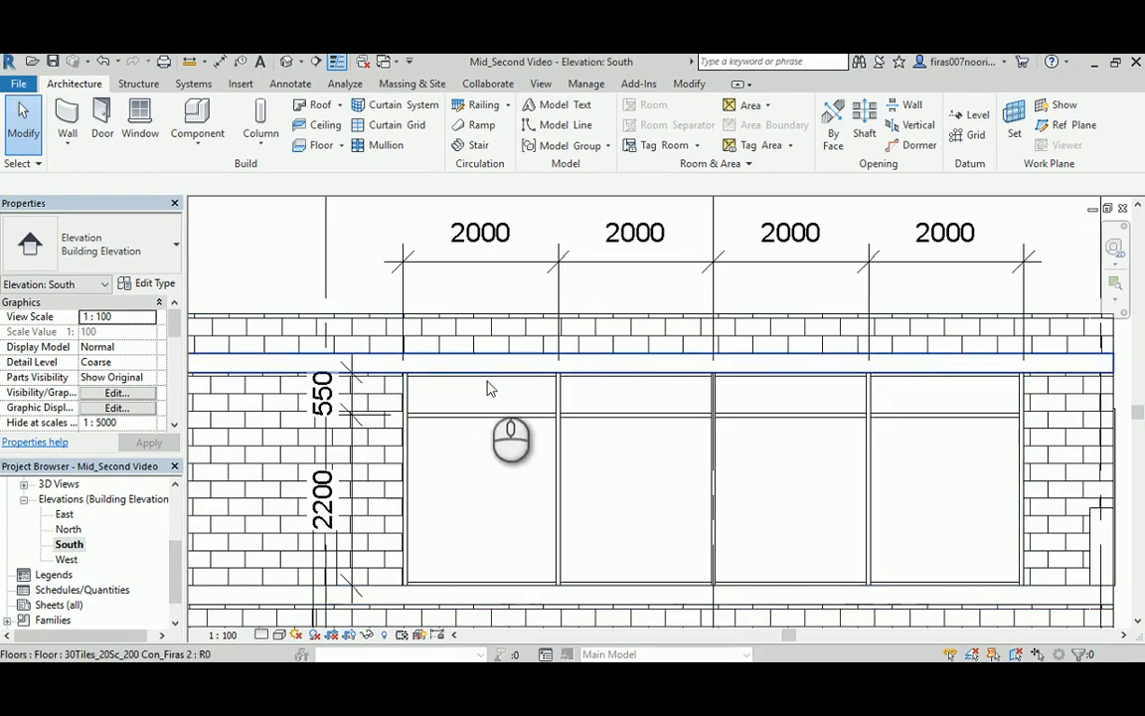
- Change the upper glazed panel of the fourth bay, below the last 2000 mm dimension, to System Panel Solid
{"action": "left_click", "coordinate": [902, 395]}
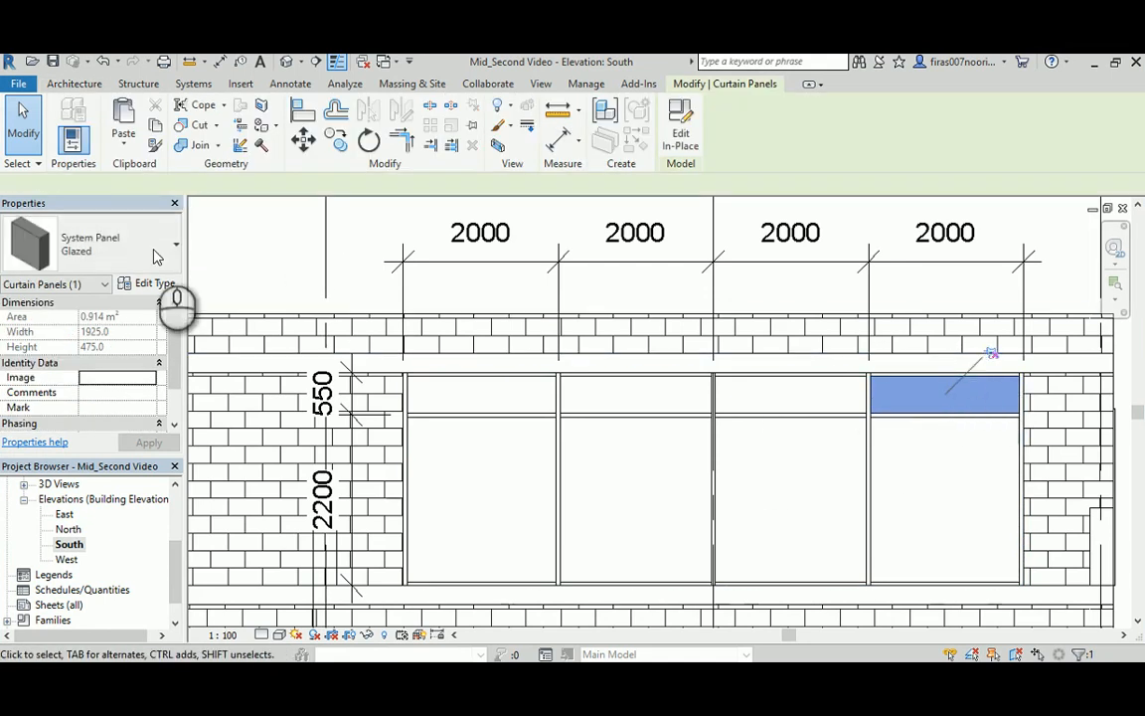
{"action": "left_click", "coordinate": [129, 238]}
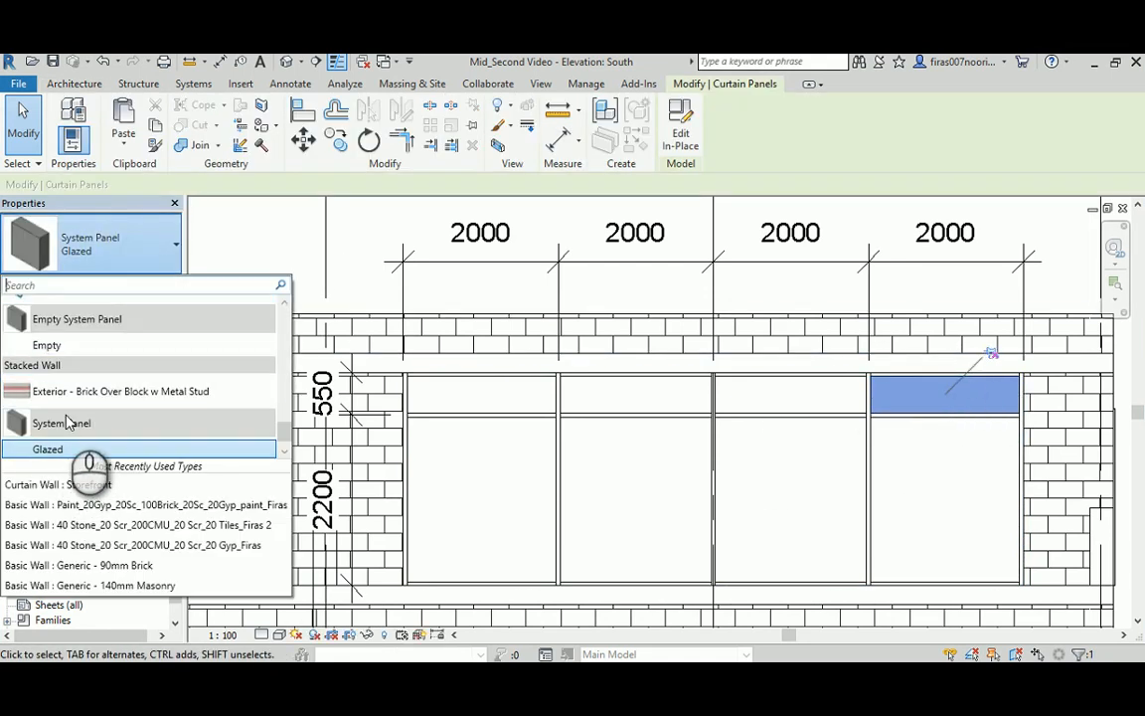
{"action": "scroll", "coordinate": [67, 422], "scroll_direction": "down", "scroll_amount": 1}
{"action": "left_click", "coordinate": [55, 448]}
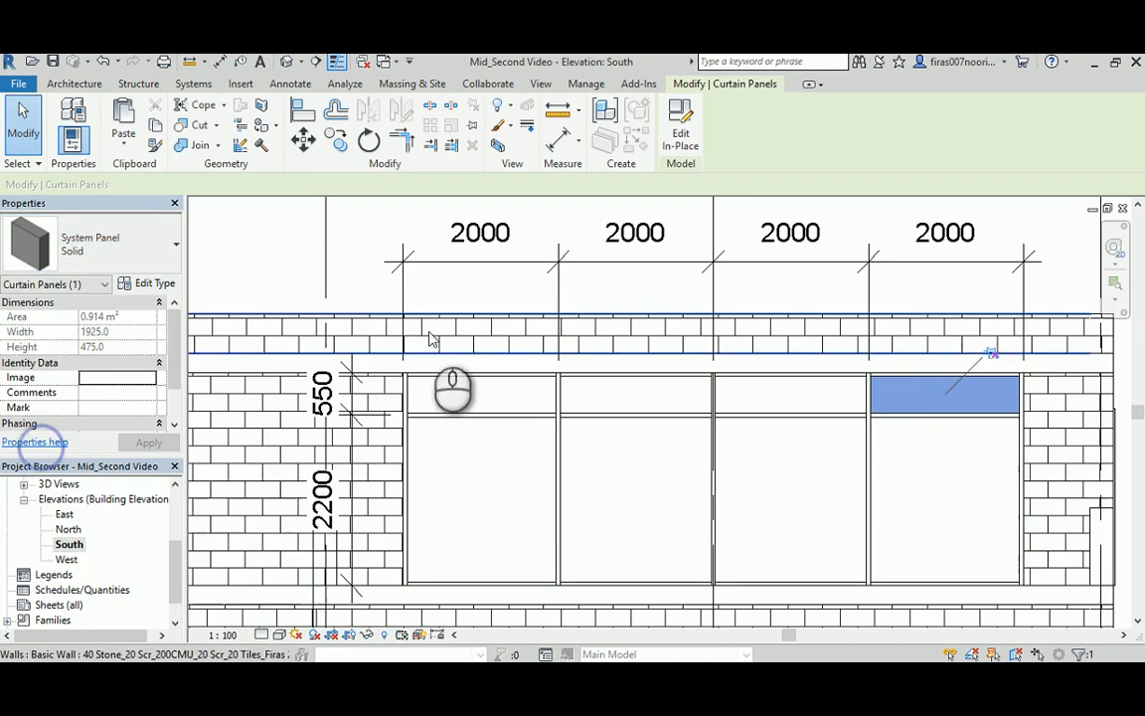
{"action": "left_click", "coordinate": [361, 265]}
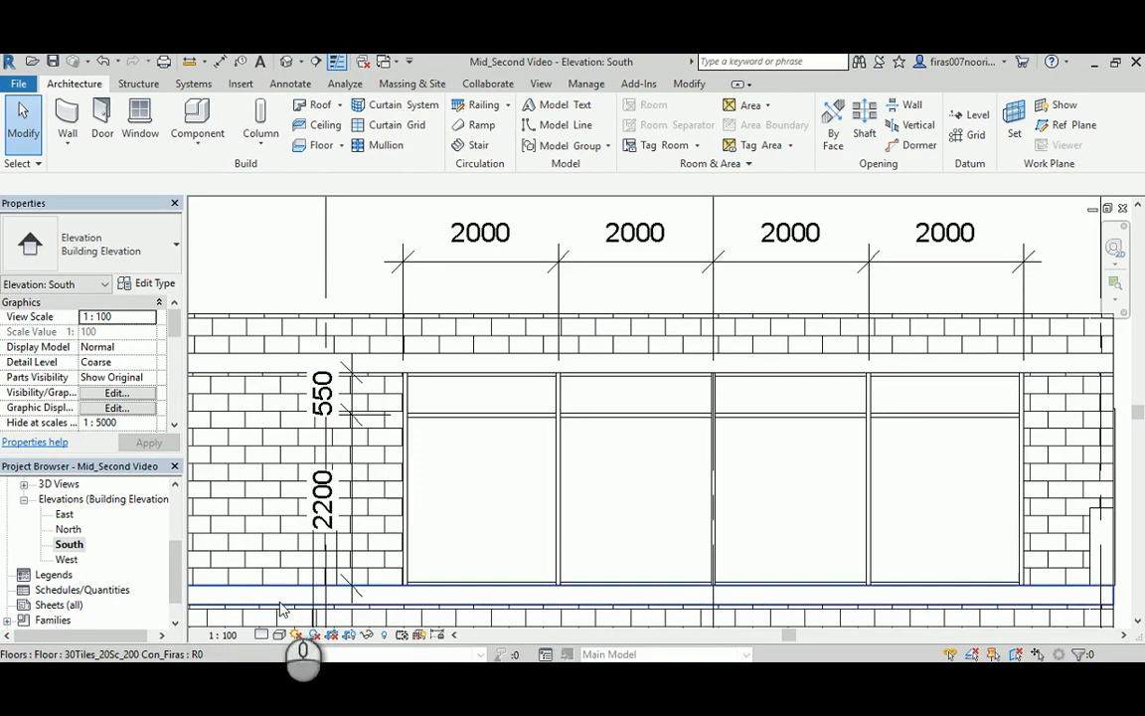
- Set the South elevation's visual style to Shaded
{"action": "left_click", "coordinate": [280, 635]}
{"action": "left_click", "coordinate": [330, 582]}
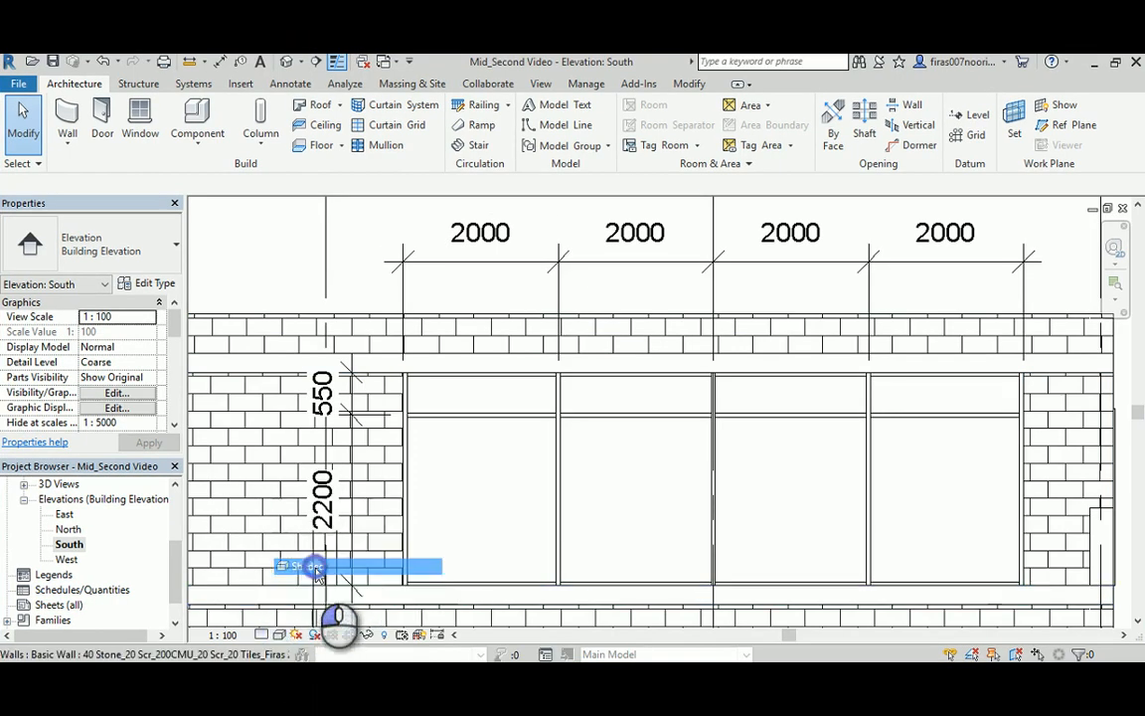
{"action": "middle_click_drag", "start_coordinate": [595, 511], "coordinate": [368, 450]}
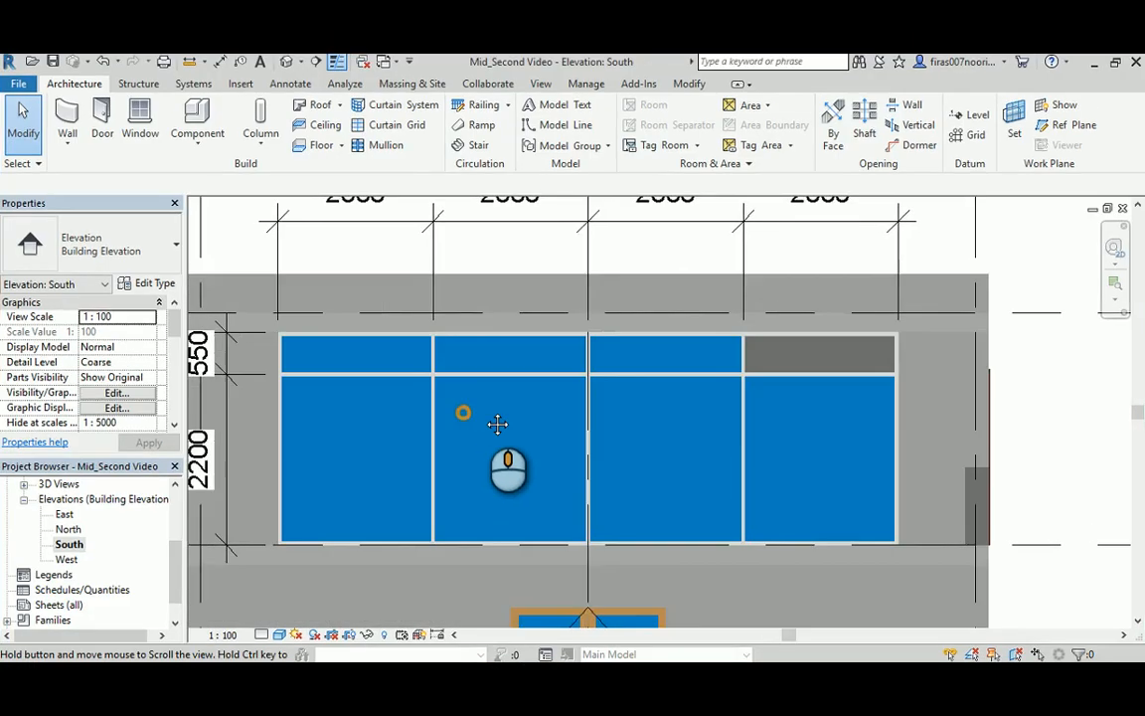
{"action": "middle_click_drag", "start_coordinate": [496, 420], "coordinate": [524, 429]}
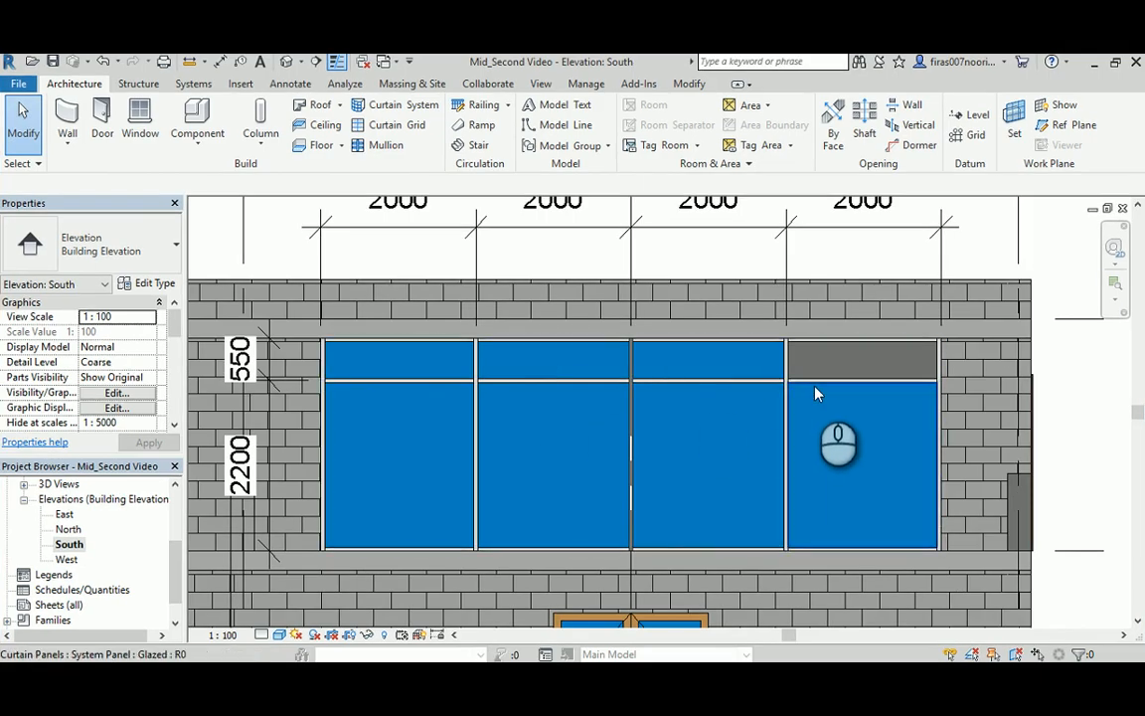
- Delete the bottom mullion under the lower glazed panel of the fourth bay, below the solid panel
{"action": "scroll", "coordinate": [865, 564], "scroll_direction": "up", "scroll_amount": 1}
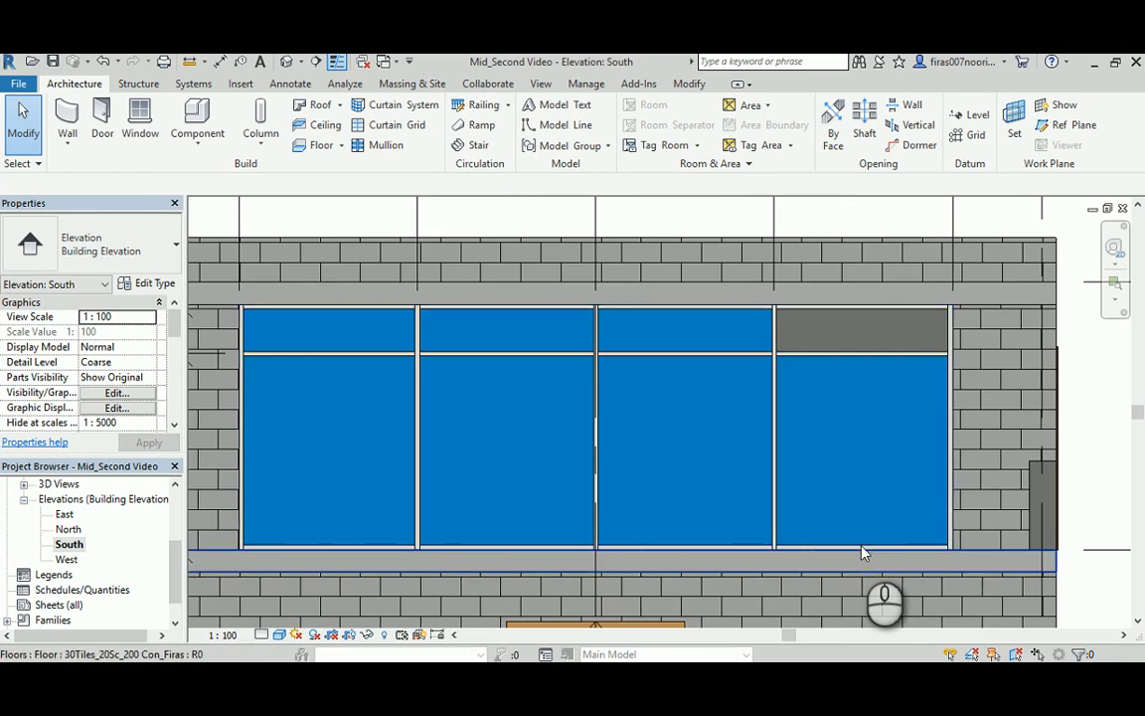
{"action": "left_click", "coordinate": [861, 546]}
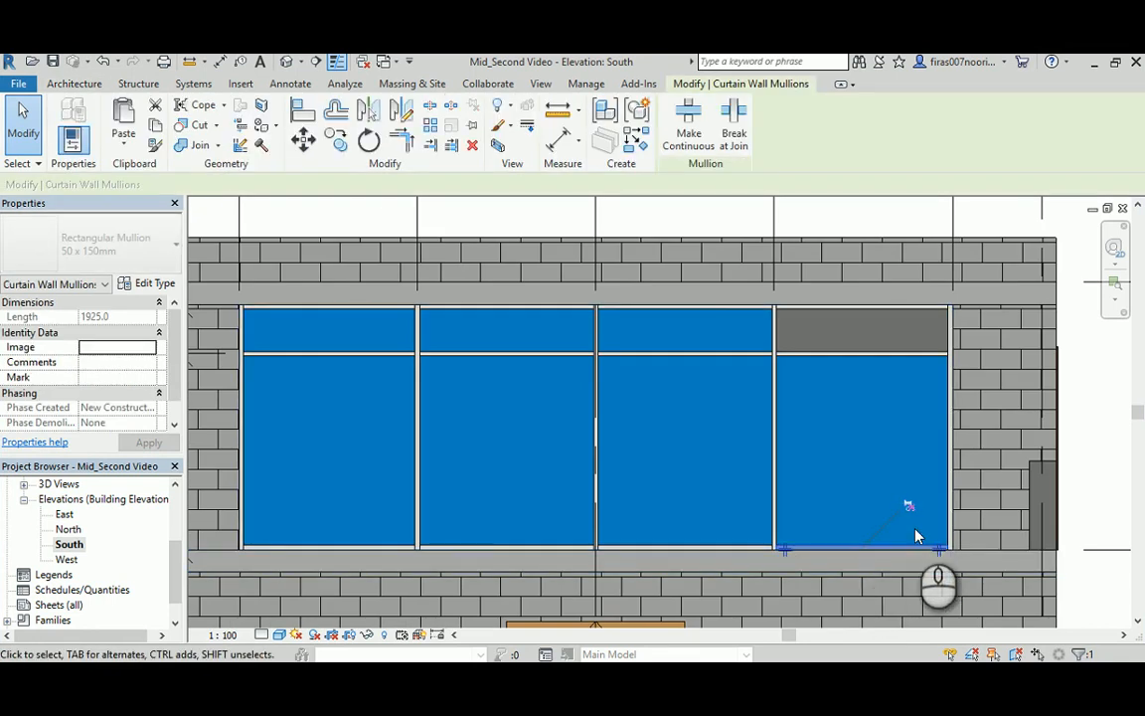
{"action": "key", "text": "Escape"}
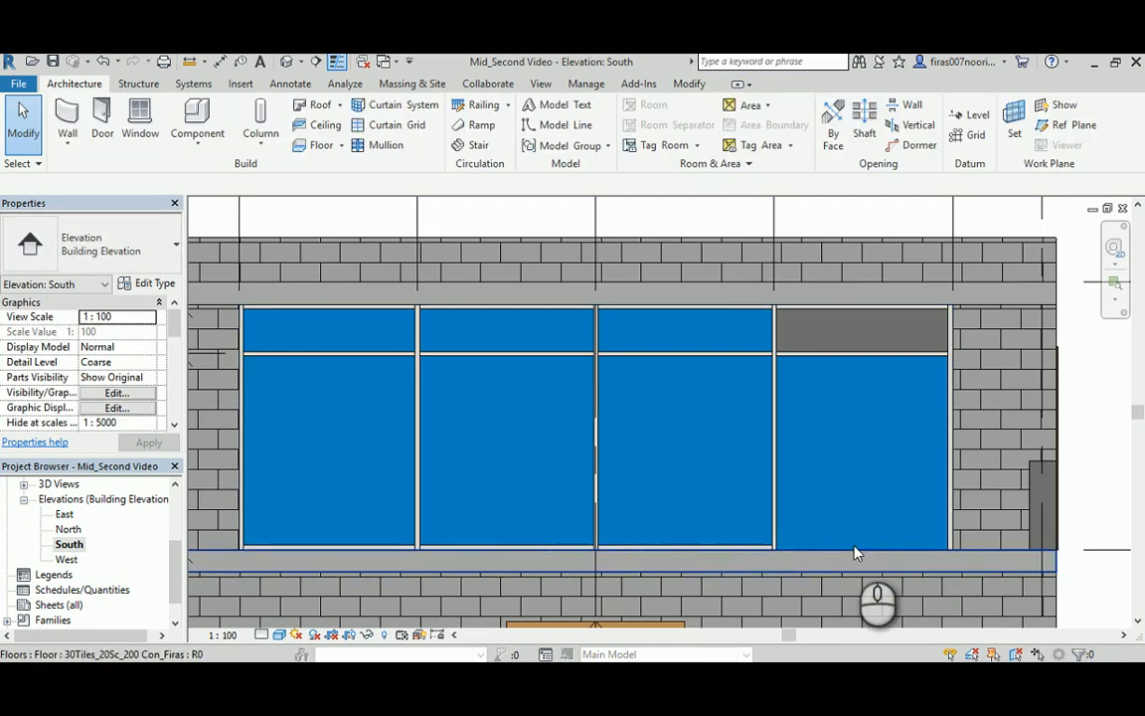
- Look through the available types for the fourth bay's lower glazed panel for a curtain wall door
{"action": "left_click", "coordinate": [854, 548]}
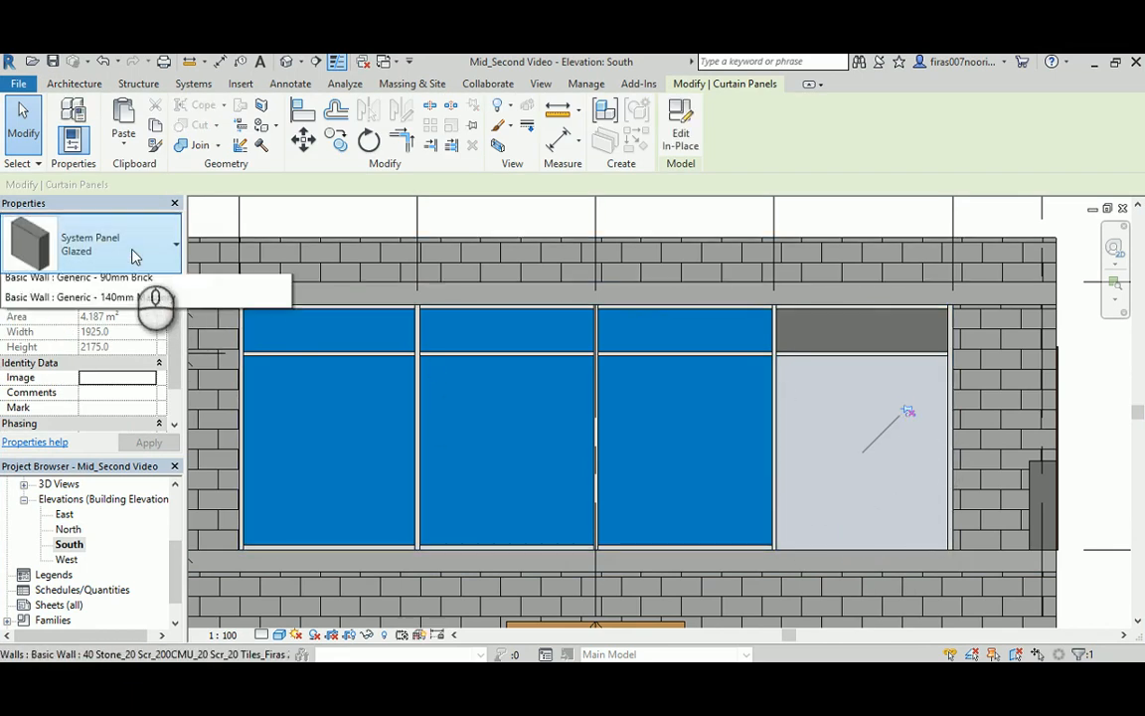
{"action": "left_click", "coordinate": [131, 257]}
{"action": "scroll", "coordinate": [111, 370], "scroll_direction": "up", "scroll_amount": 2}
{"action": "scroll", "coordinate": [112, 371], "scroll_direction": "up", "scroll_amount": 7}
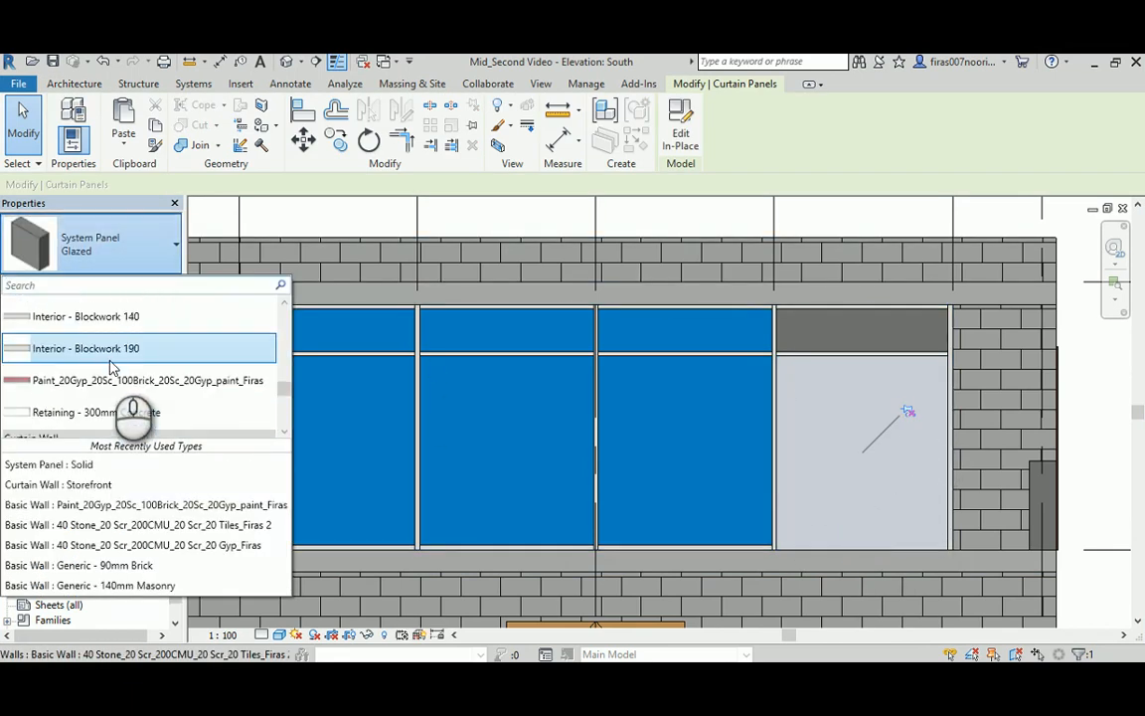
{"action": "scroll", "coordinate": [112, 371], "scroll_direction": "up", "scroll_amount": 6}
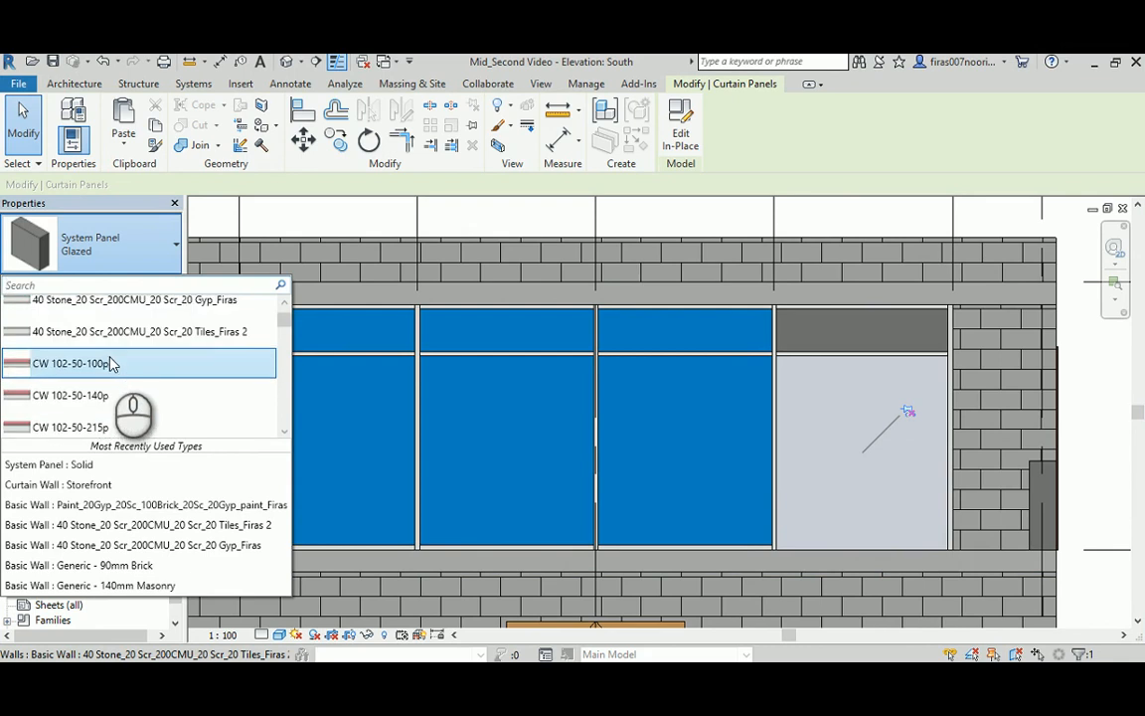
{"action": "left_click", "coordinate": [798, 141]}
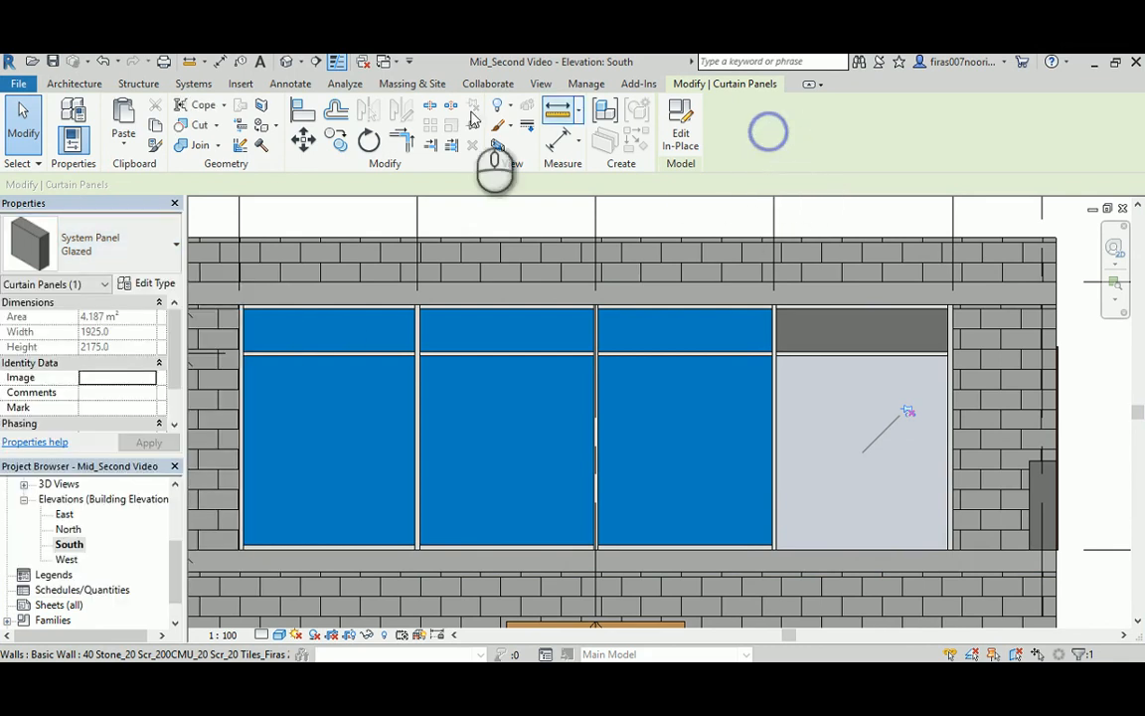
- Load the M_Door-Curtain-Wall-Double-Storefront family from the Doors folder of the US Metric library and clear the panel selection
{"action": "left_click", "coordinate": [241, 84]}
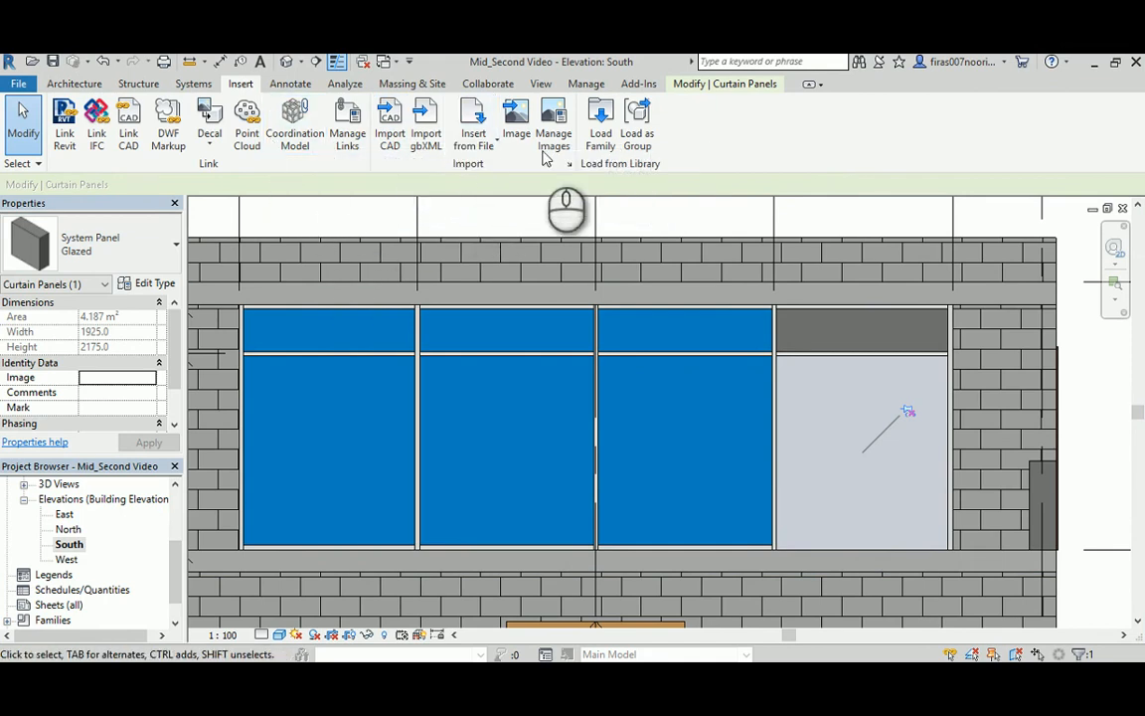
{"action": "left_click", "coordinate": [601, 134]}
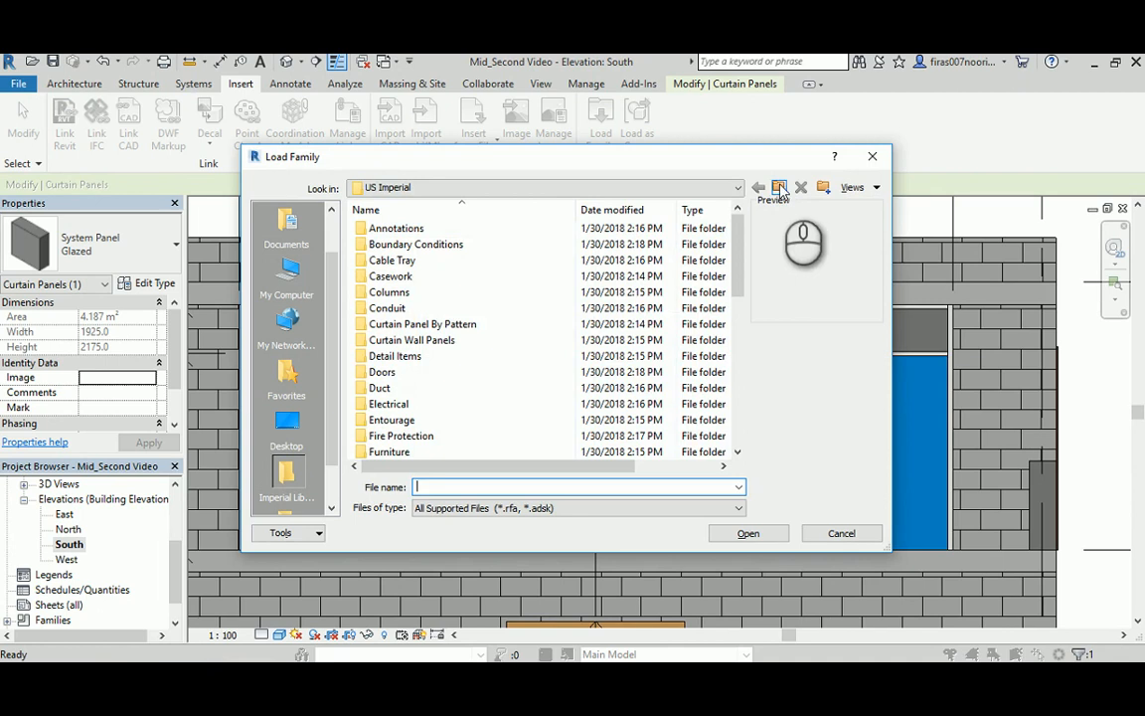
{"action": "left_click", "coordinate": [778, 187]}
{"action": "double_click", "coordinate": [398, 260]}
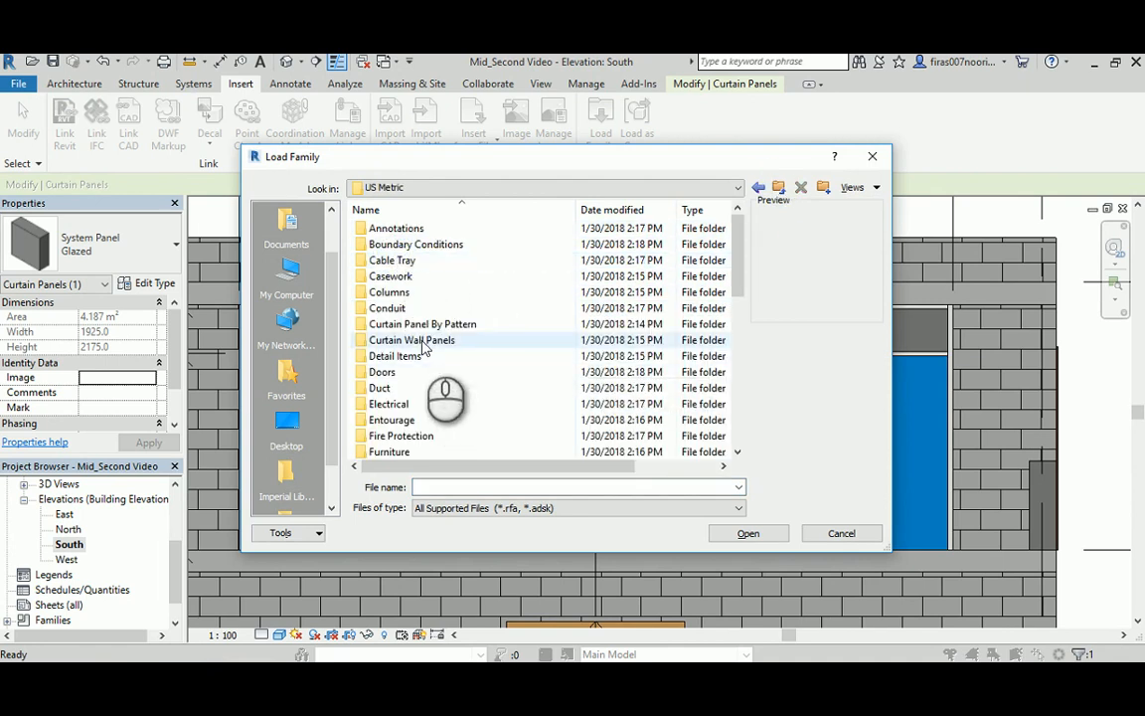
{"action": "double_click", "coordinate": [383, 371]}
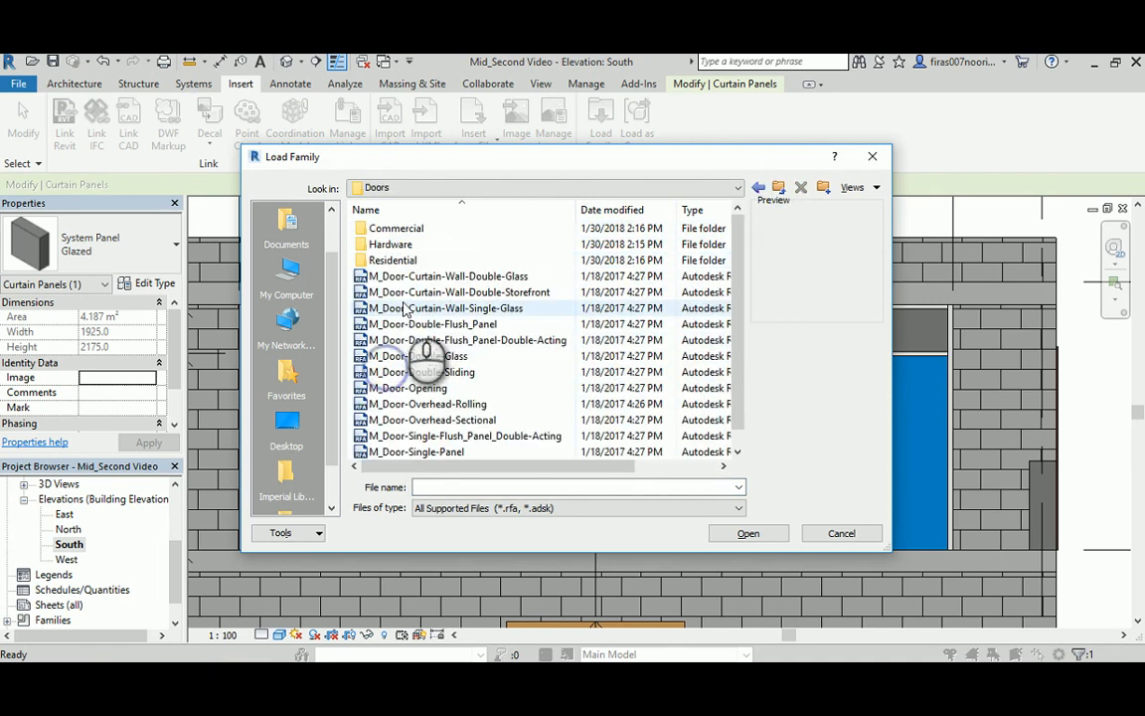
{"action": "left_click", "coordinate": [417, 277]}
{"action": "left_click", "coordinate": [427, 293]}
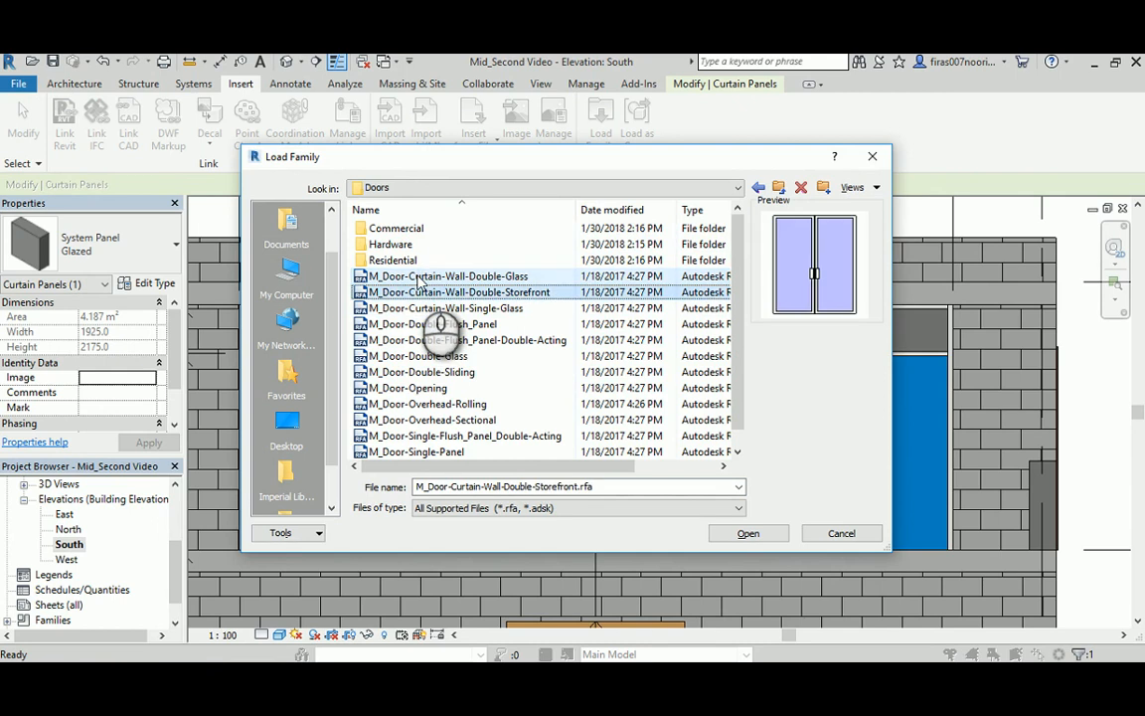
{"action": "left_click", "coordinate": [471, 308]}
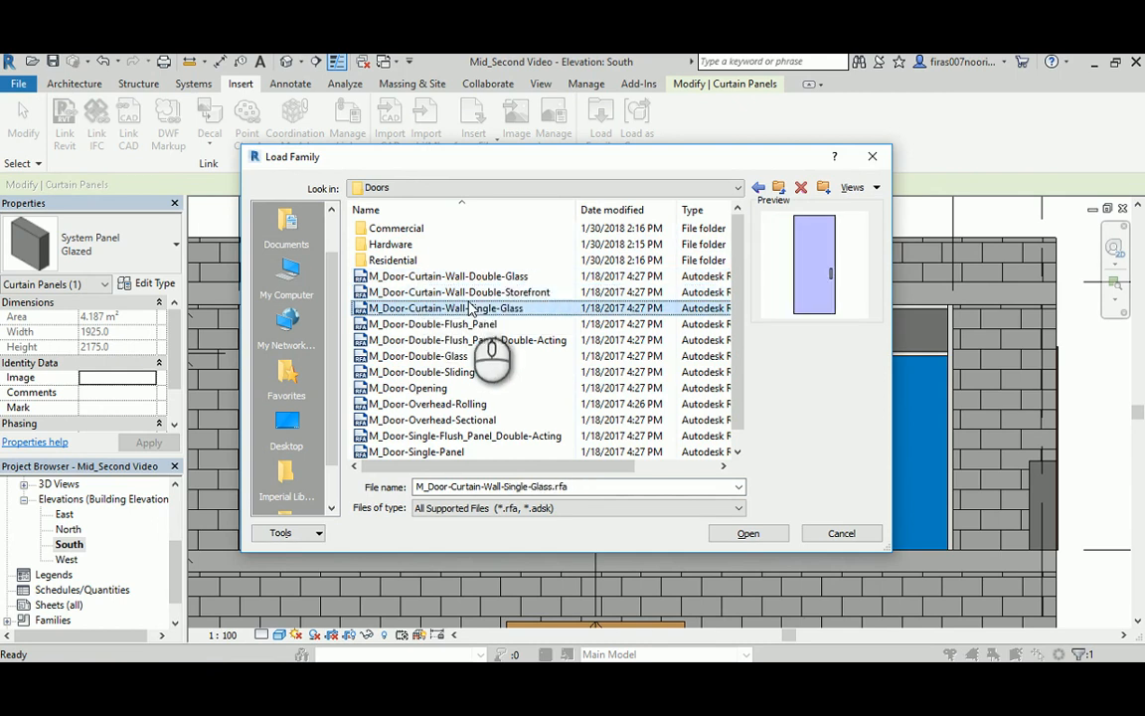
{"action": "left_click", "coordinate": [447, 292]}
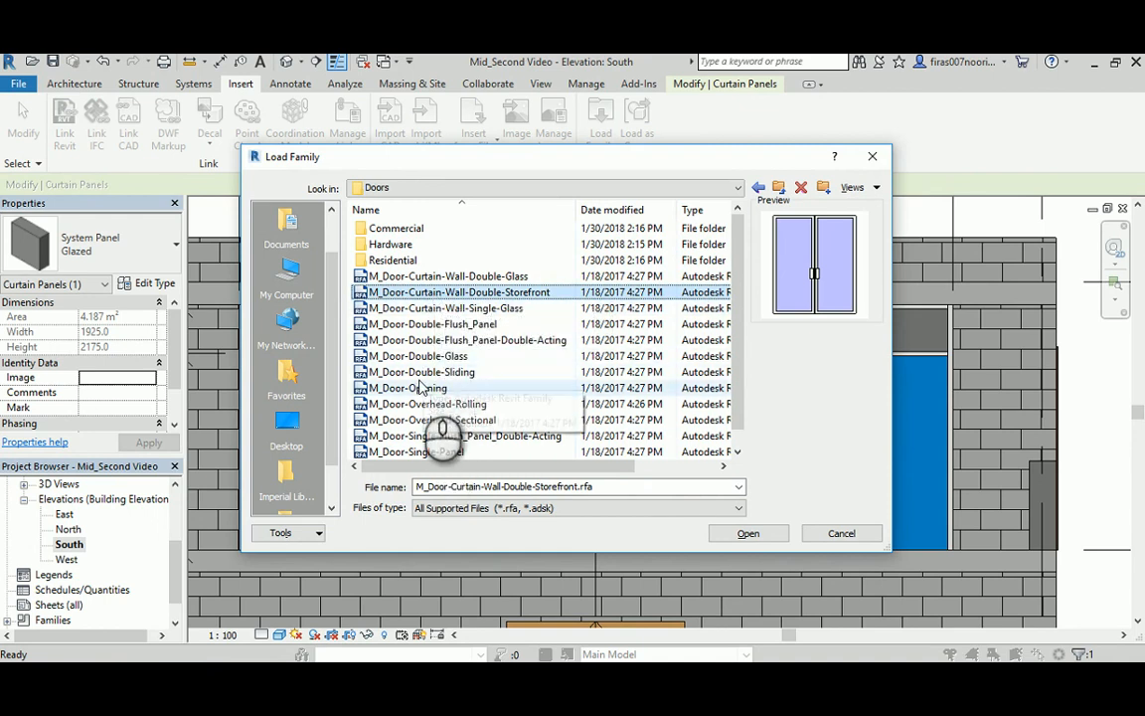
{"action": "left_click", "coordinate": [438, 292]}
{"action": "double_click", "coordinate": [438, 292]}
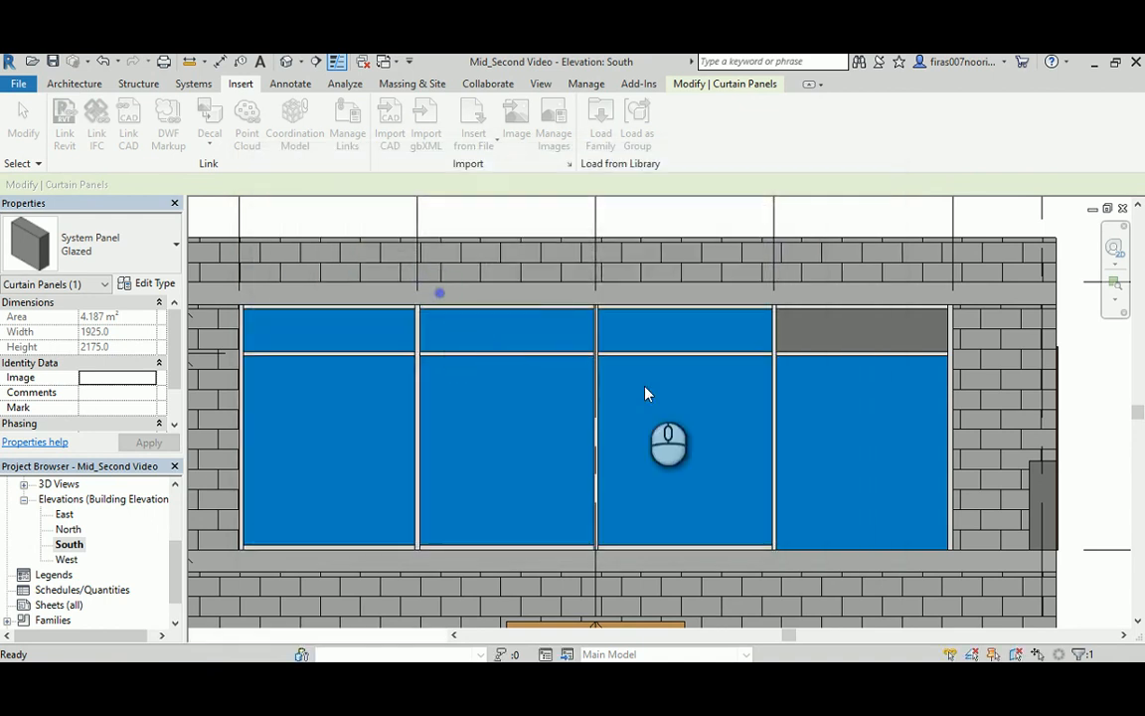
{"action": "key", "text": "Escape"}
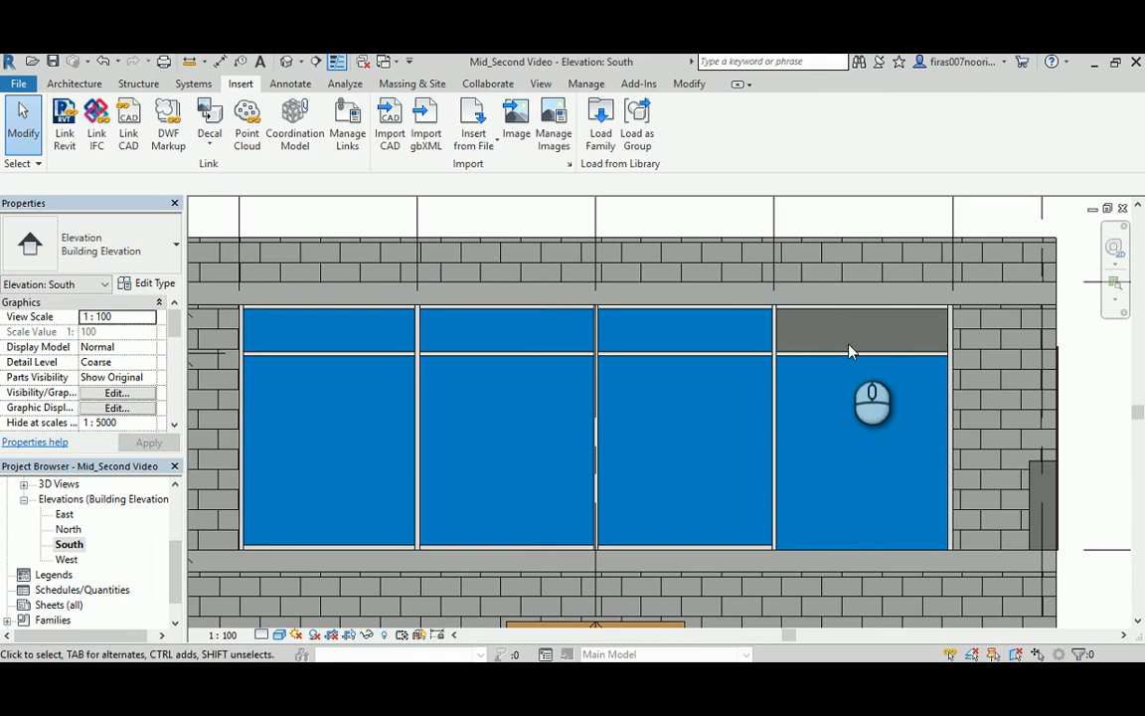
- Change the fourth bay's lower glazed panel to the M_Door-Curtain-Wall-Double-Storefront type and clear the selection
{"action": "key", "text": "Tab"}
{"action": "key", "text": "Tab"}
{"action": "key", "text": "Tab"}
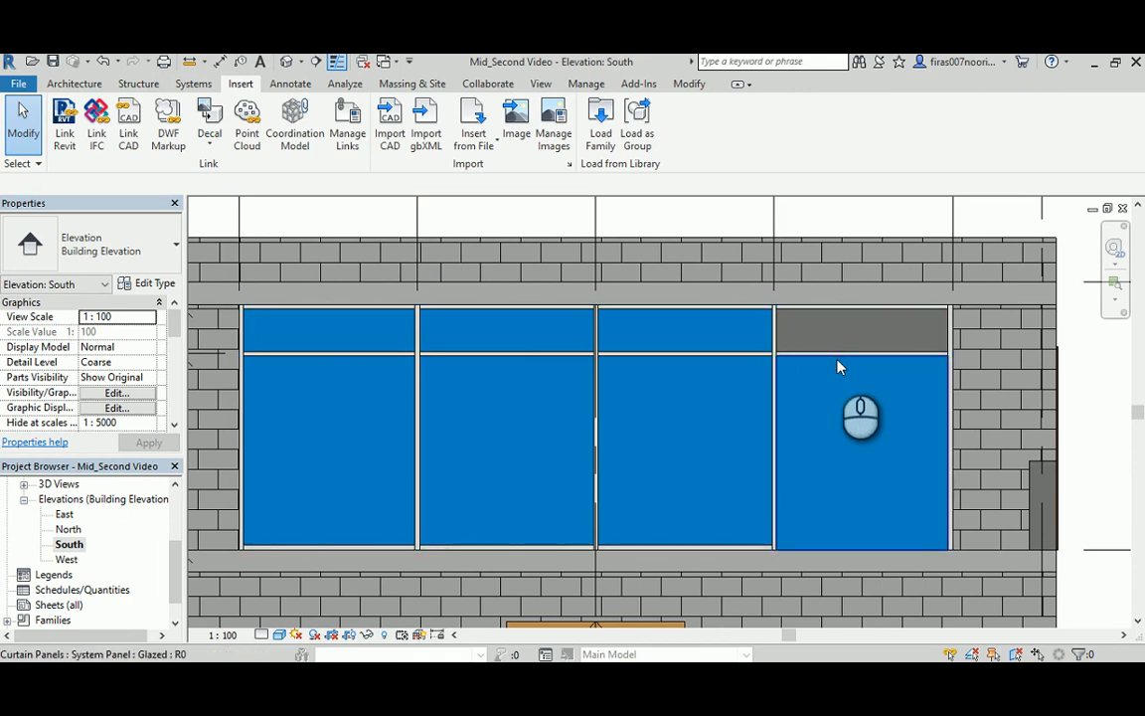
{"action": "left_click", "coordinate": [838, 366]}
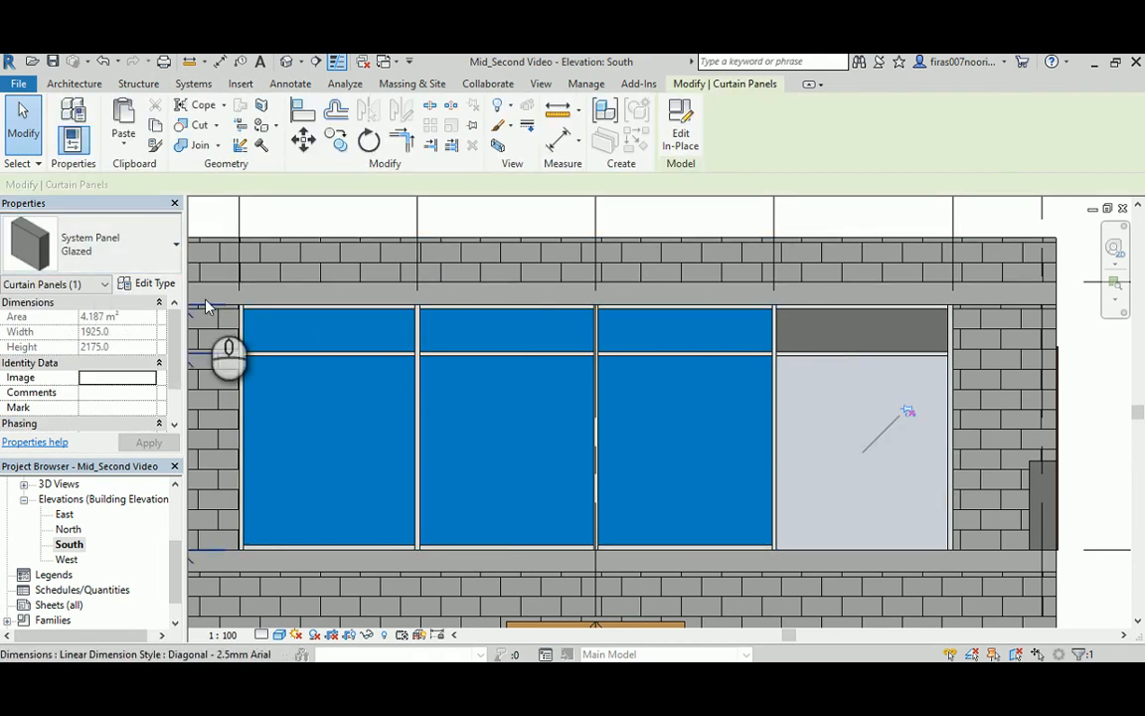
{"action": "left_click", "coordinate": [141, 240]}
{"action": "scroll", "coordinate": [103, 396], "scroll_direction": "up", "scroll_amount": 4}
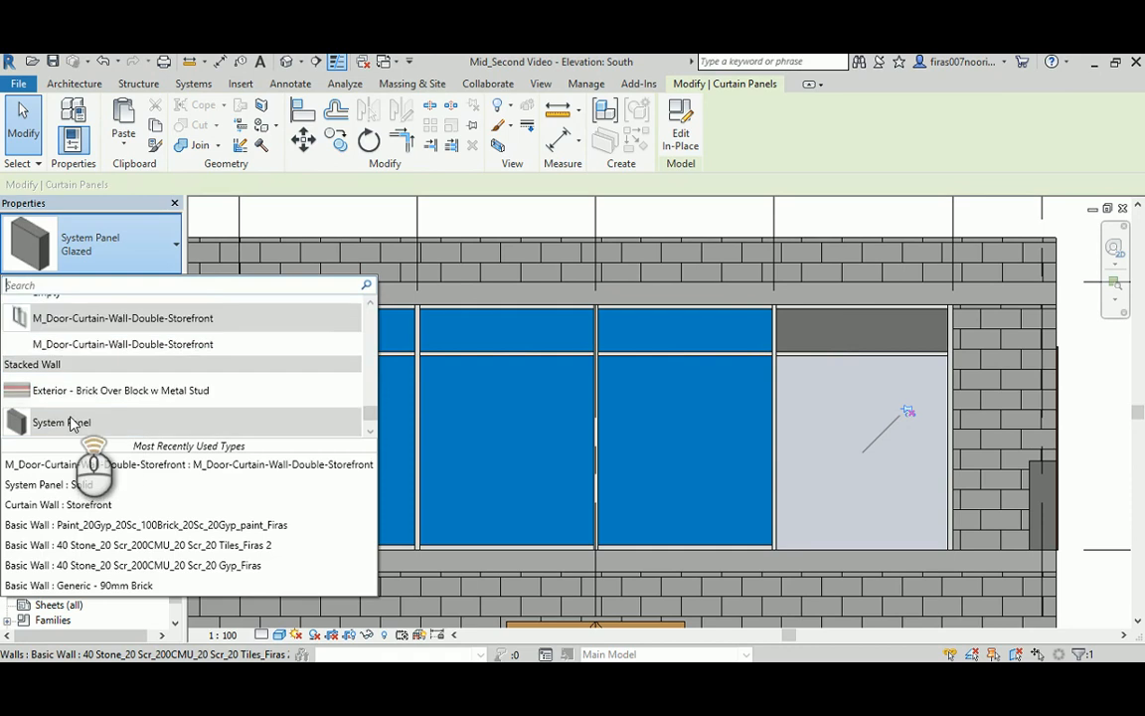
{"action": "left_click", "coordinate": [72, 425]}
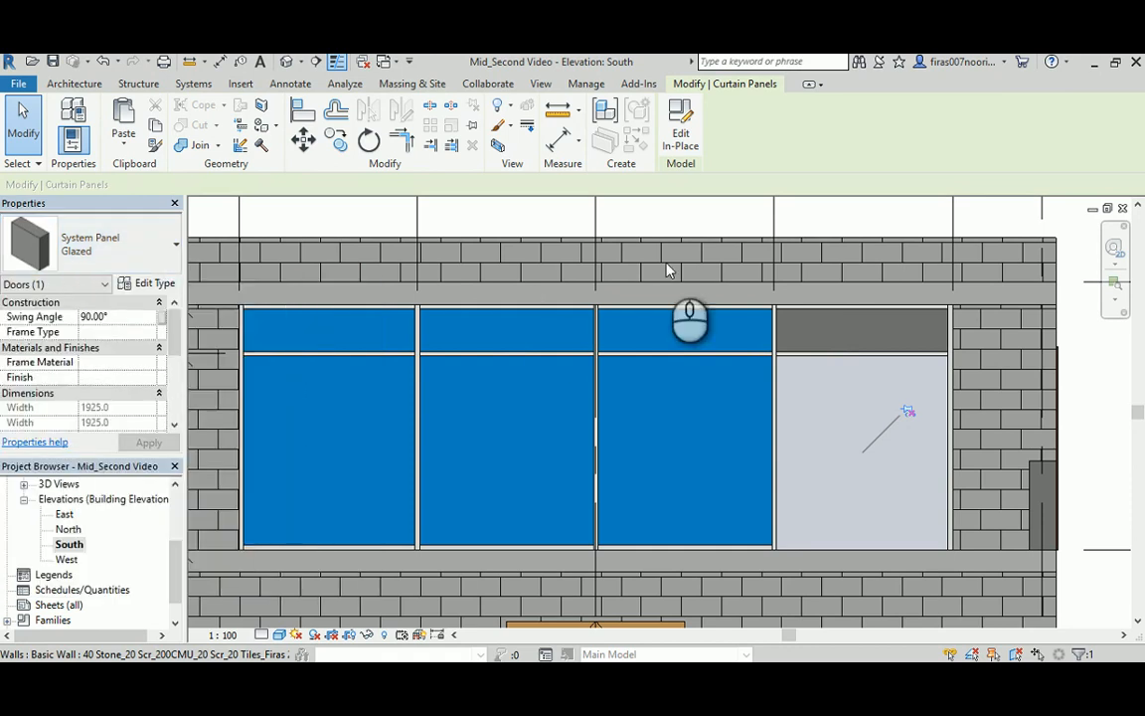
{"action": "left_click", "coordinate": [834, 215]}
{"action": "middle_click_drag", "start_coordinate": [747, 360], "coordinate": [708, 352]}
{"action": "scroll", "coordinate": [705, 350], "scroll_direction": "down", "scroll_amount": 1}
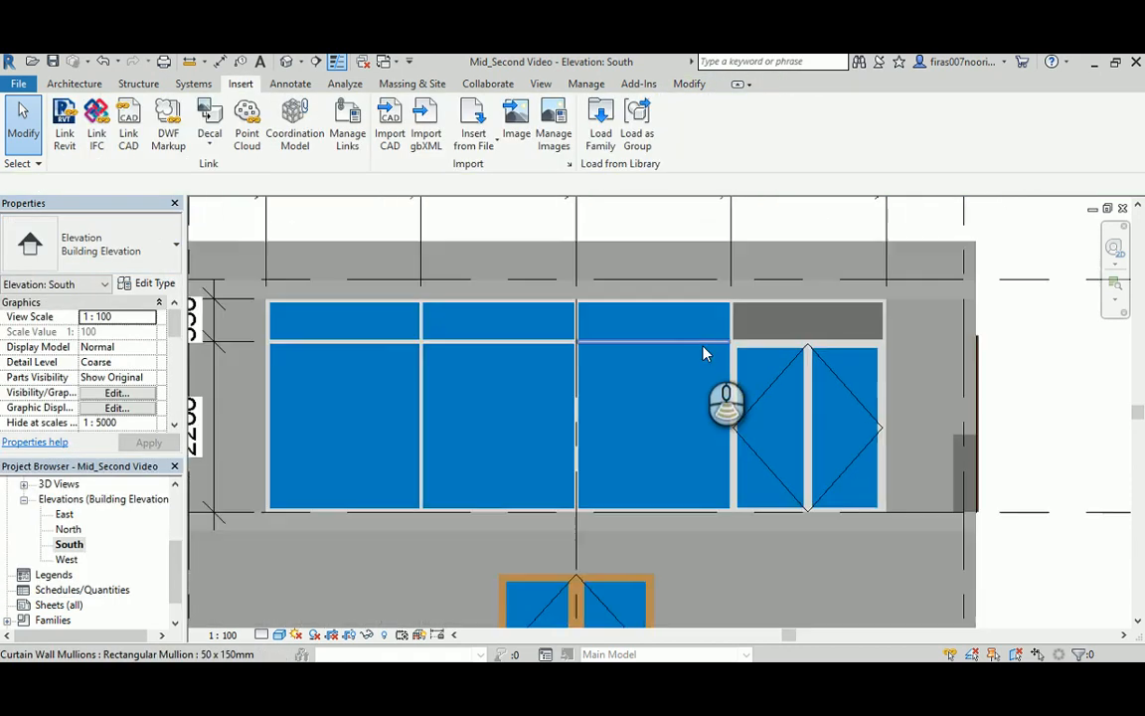
{"action": "middle_click_drag", "start_coordinate": [613, 350], "coordinate": [661, 353]}
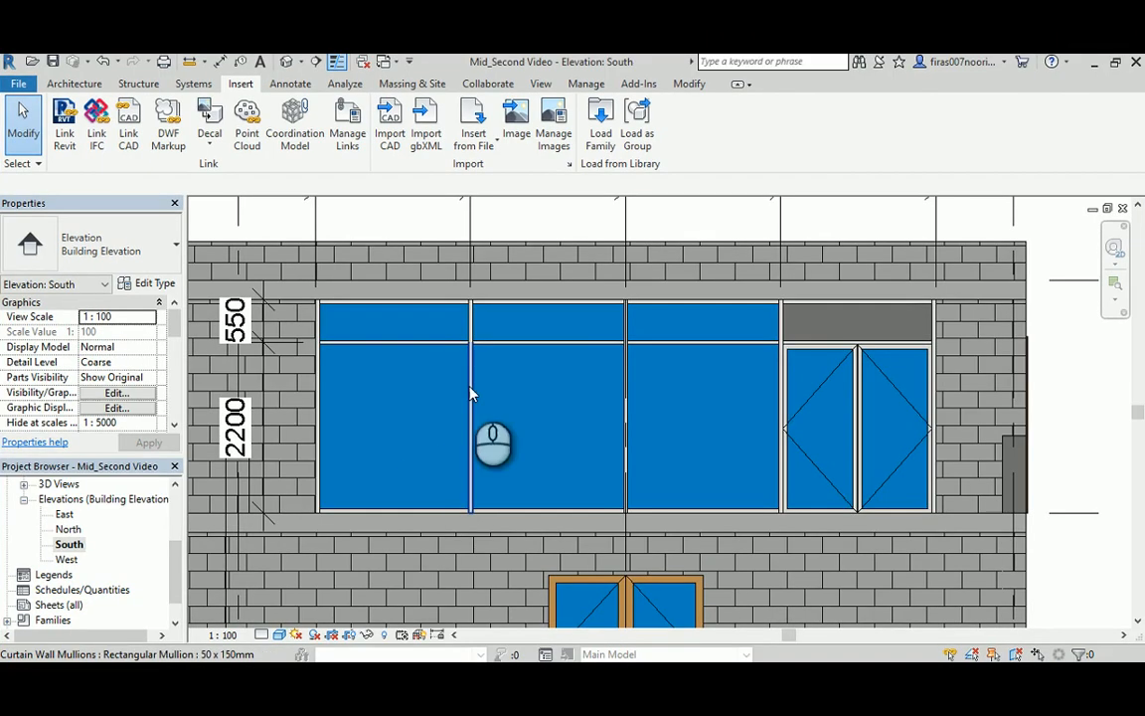
- Change the first bay's large lower glazed panel to the Curtain Wall Storefront type
{"action": "key", "text": "Tab"}
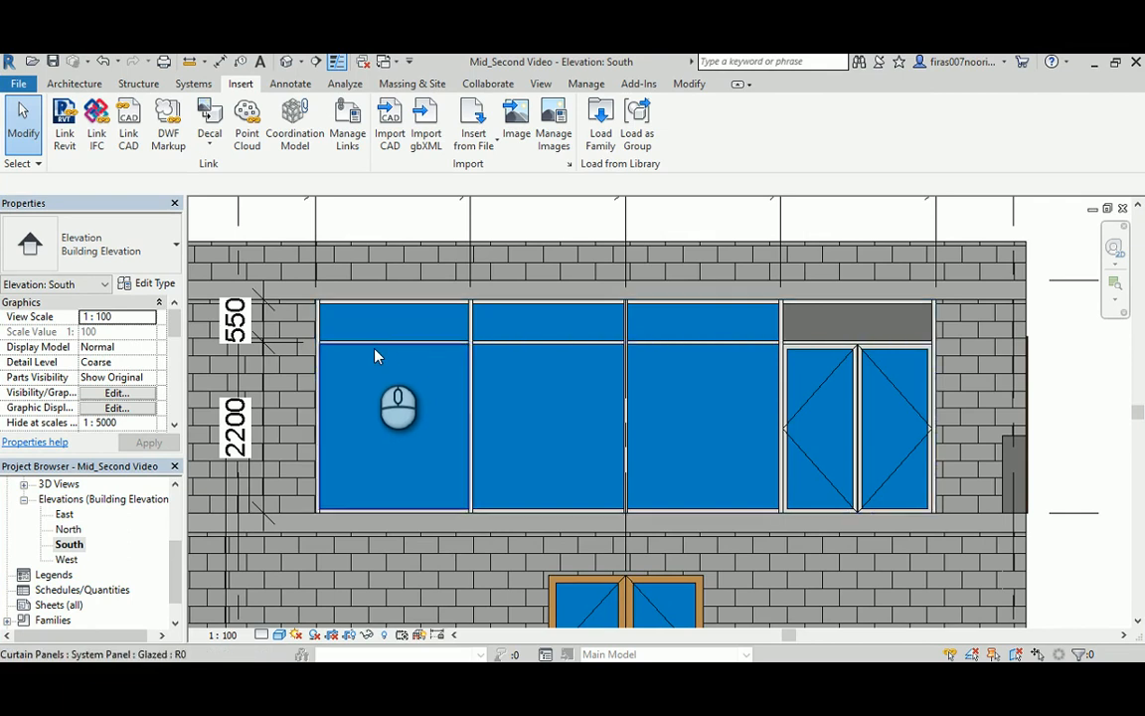
{"action": "left_click", "coordinate": [375, 355]}
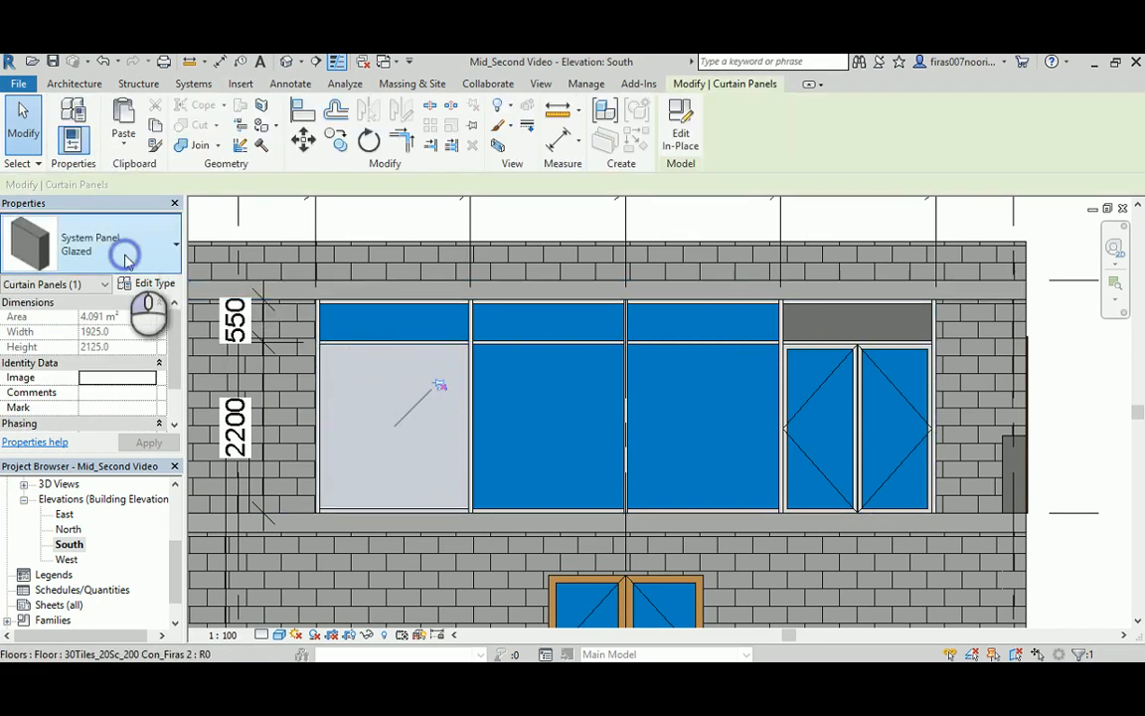
{"action": "left_click", "coordinate": [127, 260]}
{"action": "scroll", "coordinate": [139, 350], "scroll_direction": "up", "scroll_amount": 3}
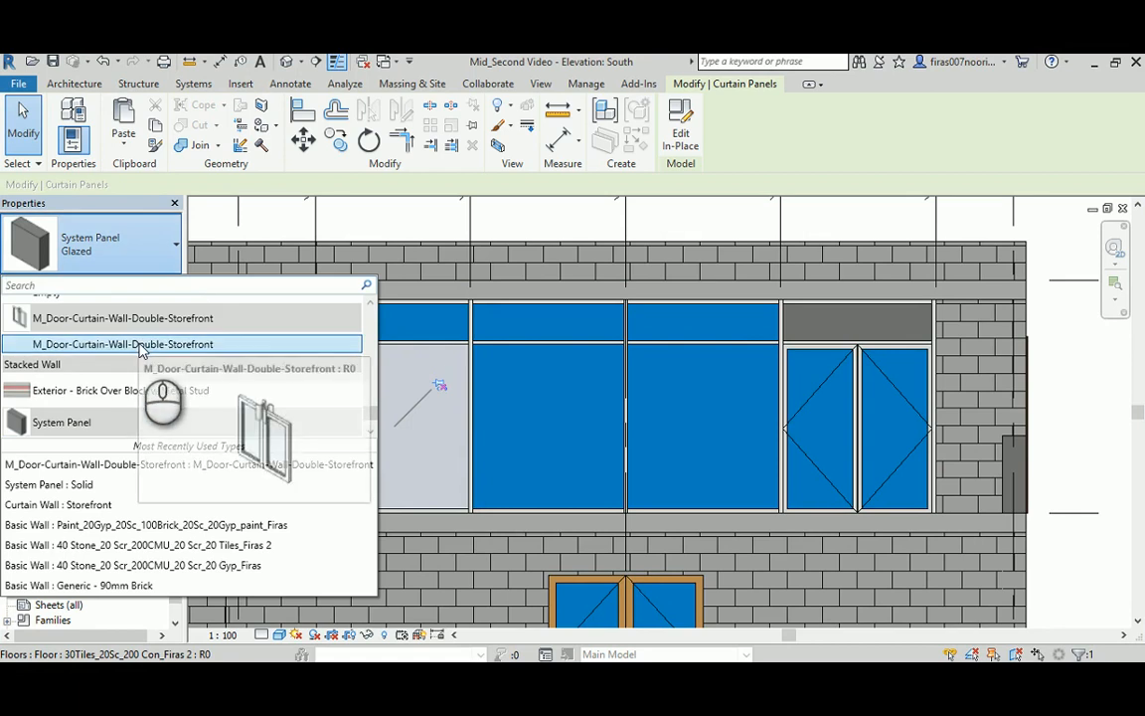
{"action": "left_click", "coordinate": [77, 356]}
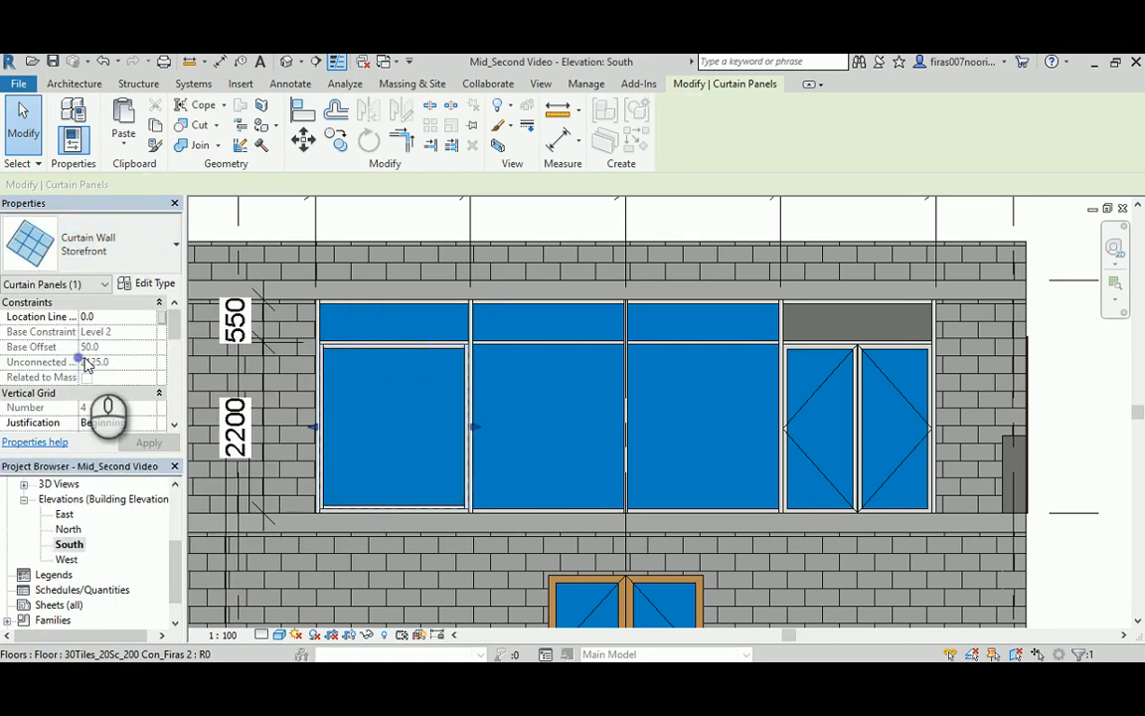
- Duplicate the panel's curtain wall type as Storefront 400x400 with vertical and horizontal grid spacing of 400
{"action": "left_click", "coordinate": [149, 283]}
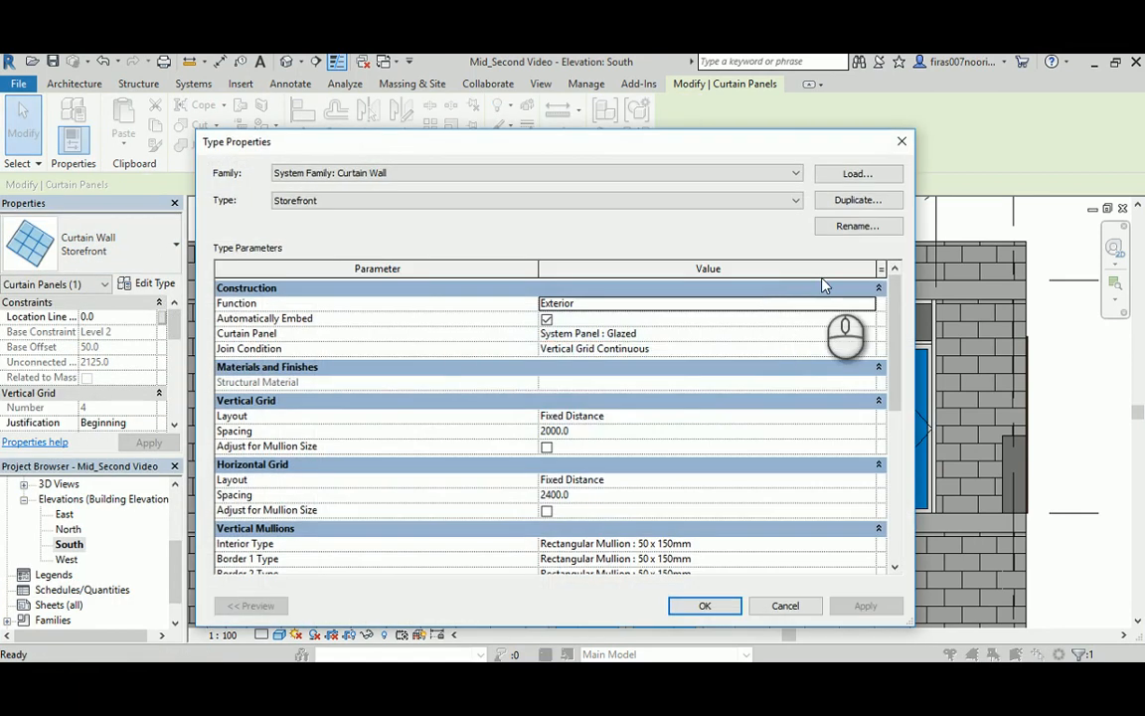
{"action": "left_click", "coordinate": [859, 204]}
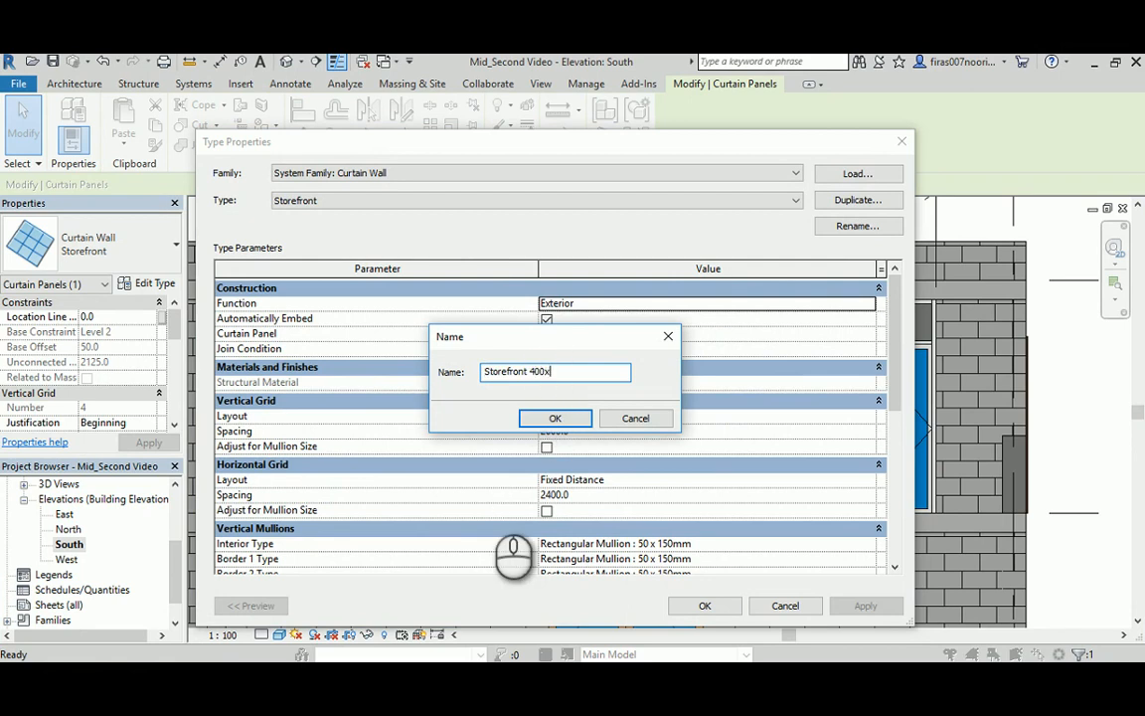
{"action": "left_click", "coordinate": [533, 421]}
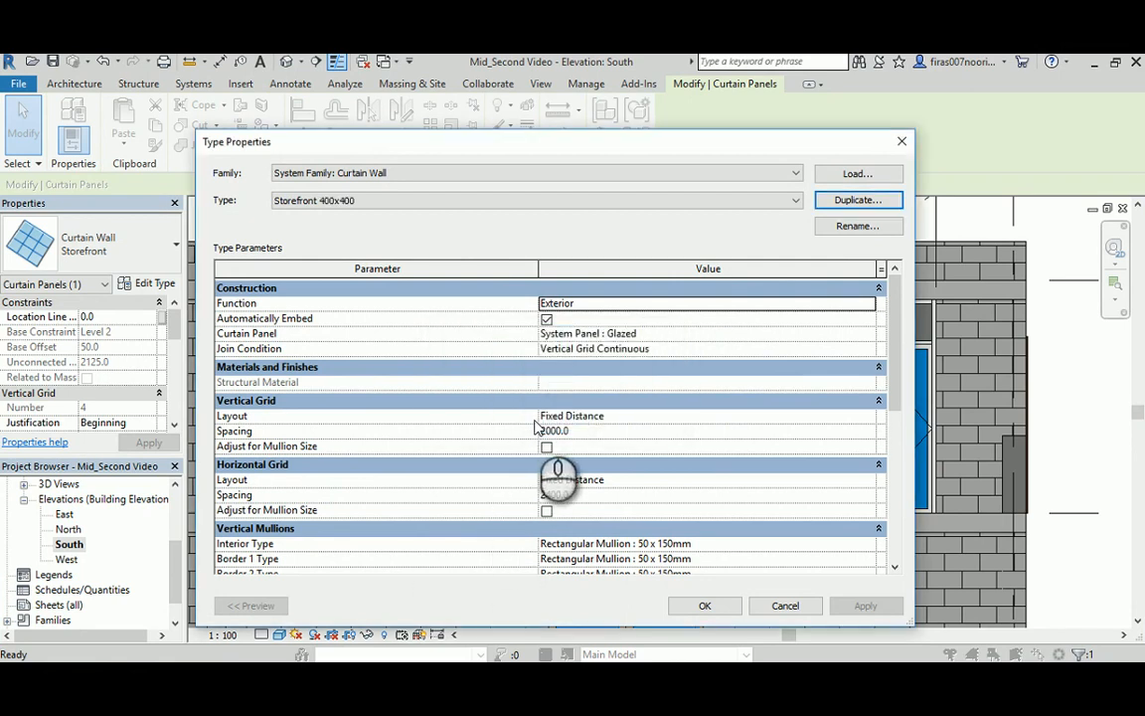
{"action": "left_click", "coordinate": [590, 431]}
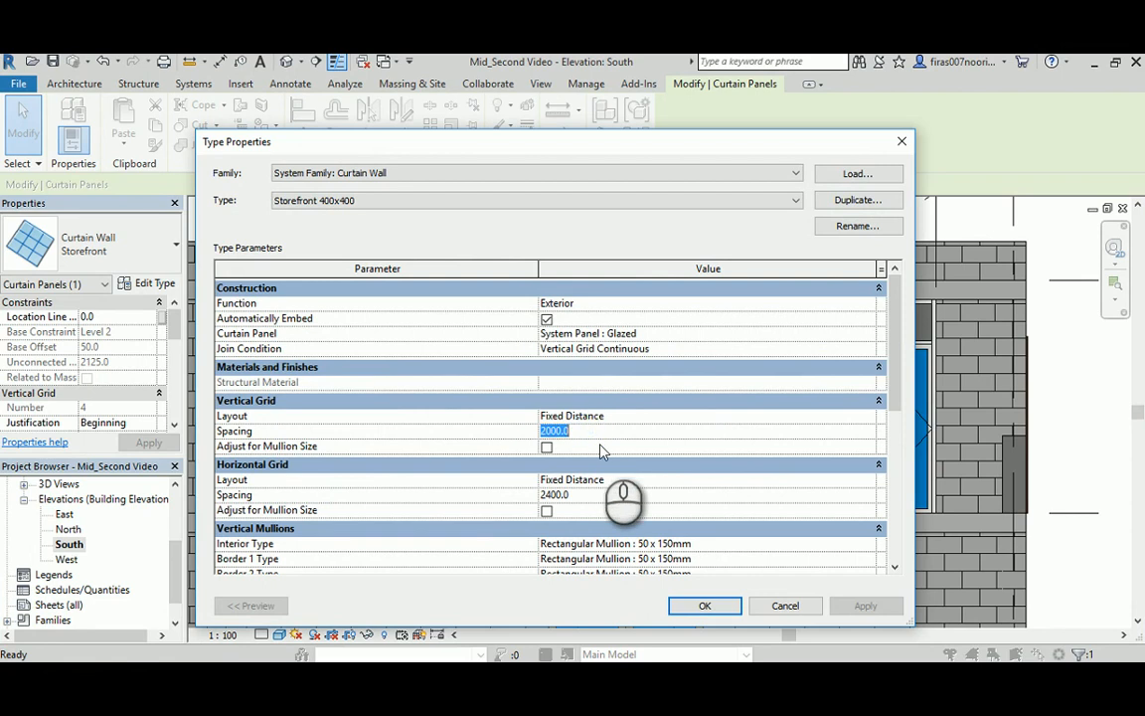
{"action": "type", "text": "400"}
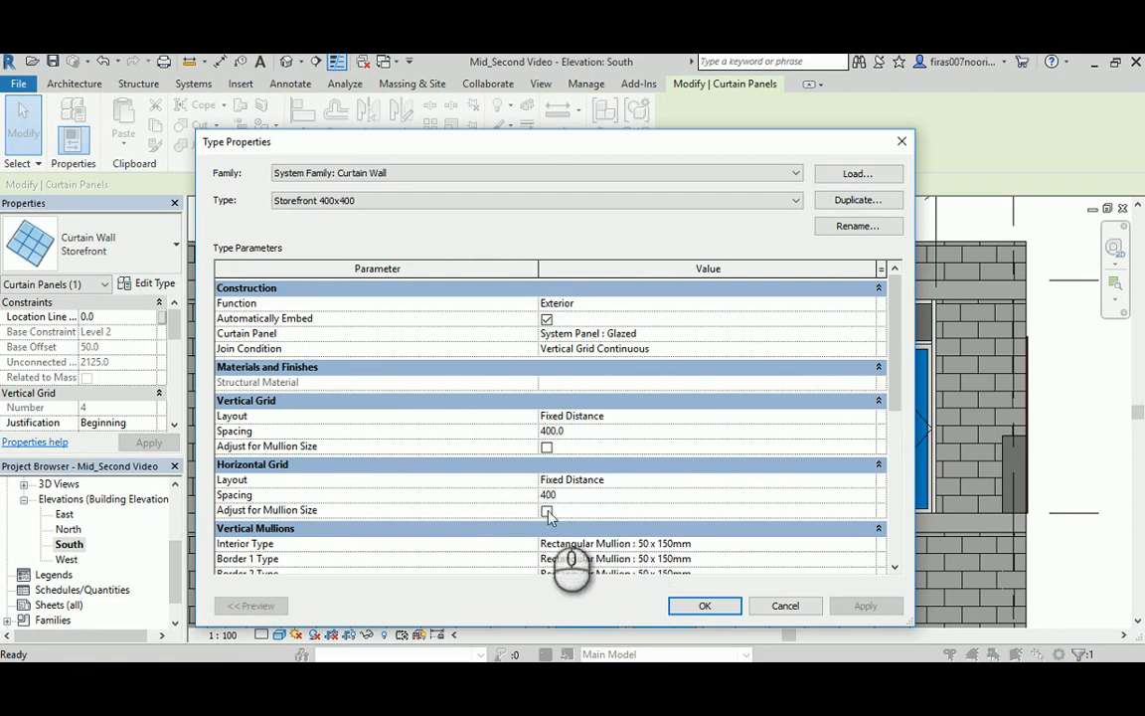
{"action": "left_click", "coordinate": [703, 607]}
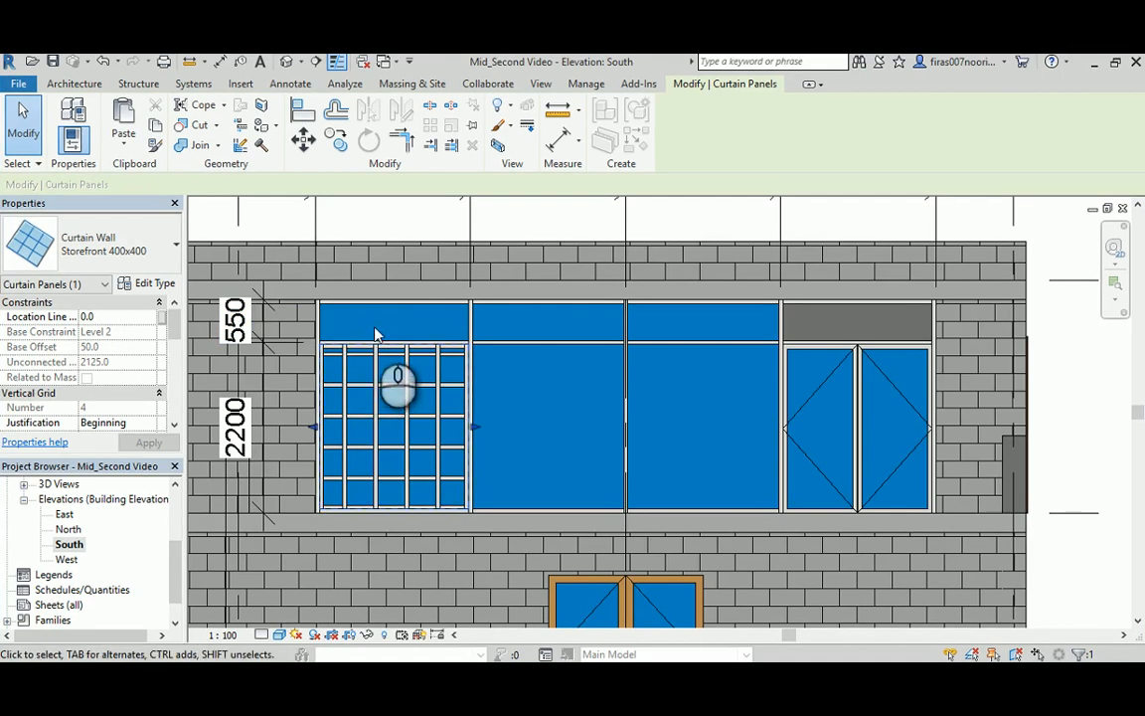
- Examine the finished storefront in the 3D view from several sides and compare it with the Curtain Wall reference drawing
{"action": "left_click", "coordinate": [372, 220]}
{"action": "middle_click_drag", "start_coordinate": [407, 274], "coordinate": [480, 314]}
{"action": "left_click", "coordinate": [315, 62]}
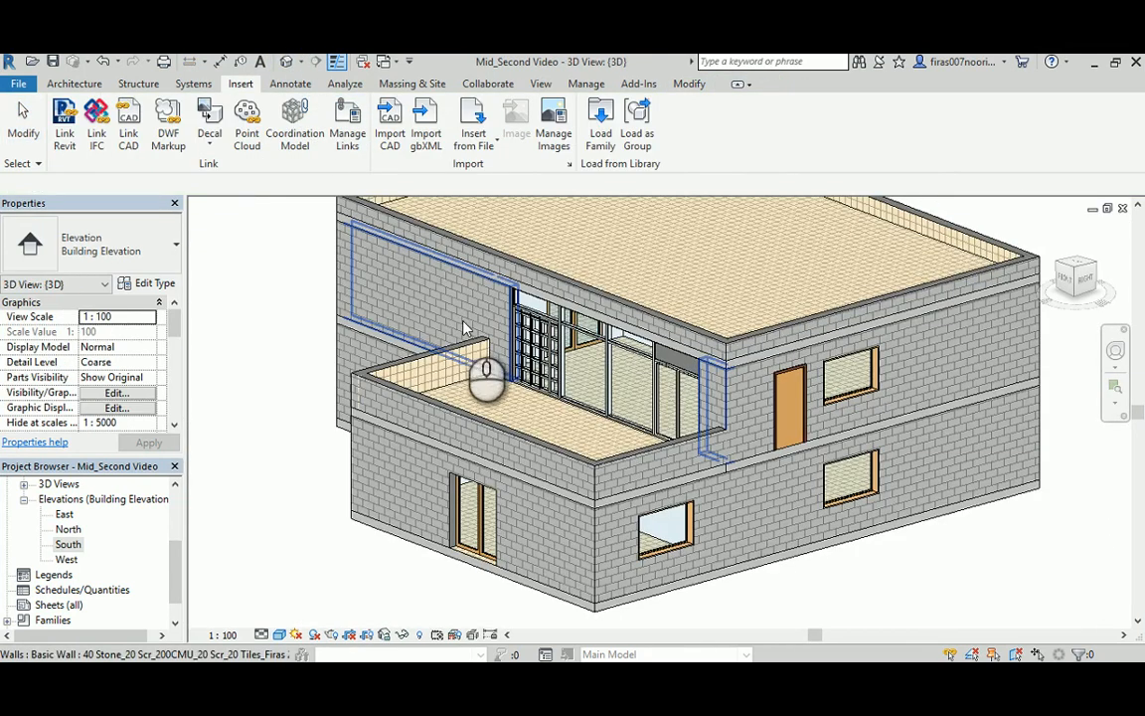
{"action": "middle_click_drag", "start_coordinate": [243, 327], "coordinate": [281, 320], "text": "shift"}
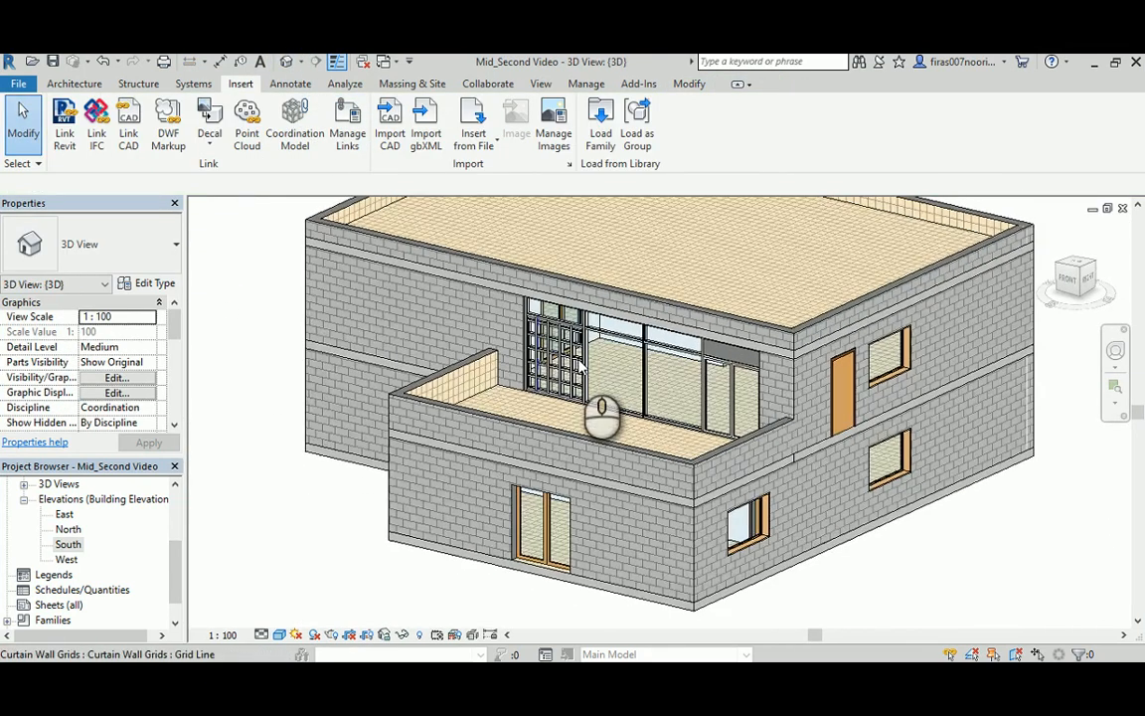
{"action": "scroll", "coordinate": [590, 366], "scroll_direction": "up", "scroll_amount": 3}
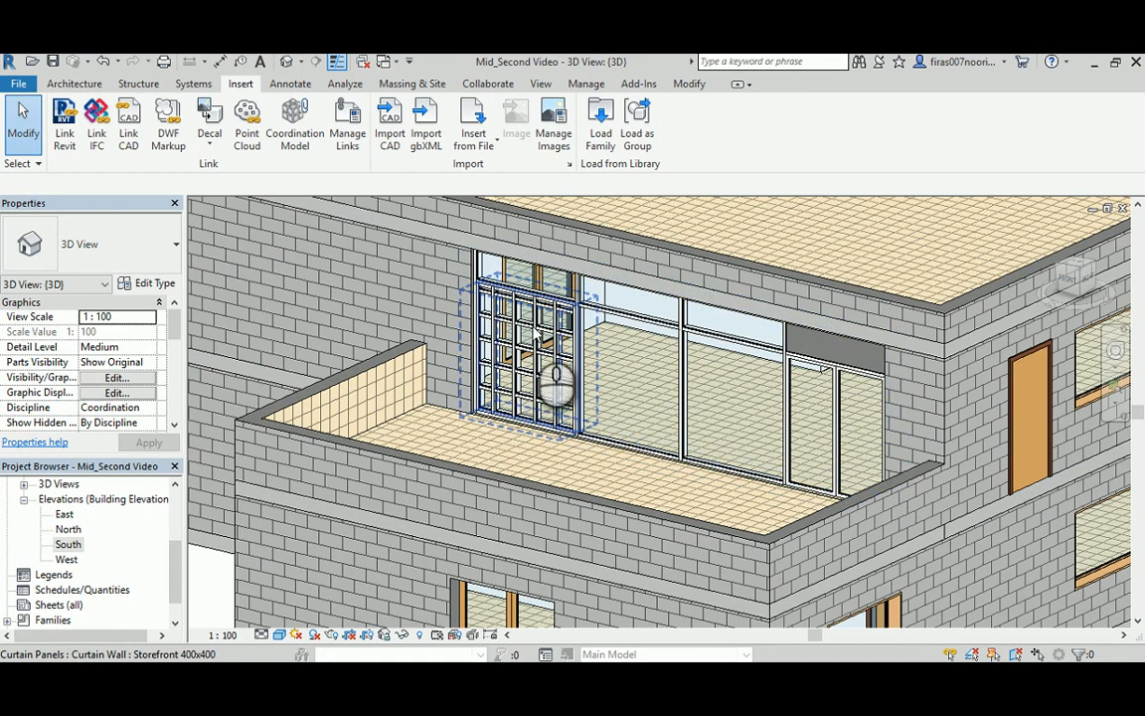
{"action": "middle_click_drag", "start_coordinate": [816, 492], "coordinate": [668, 374]}
{"action": "scroll", "coordinate": [669, 382], "scroll_direction": "down", "scroll_amount": 2}
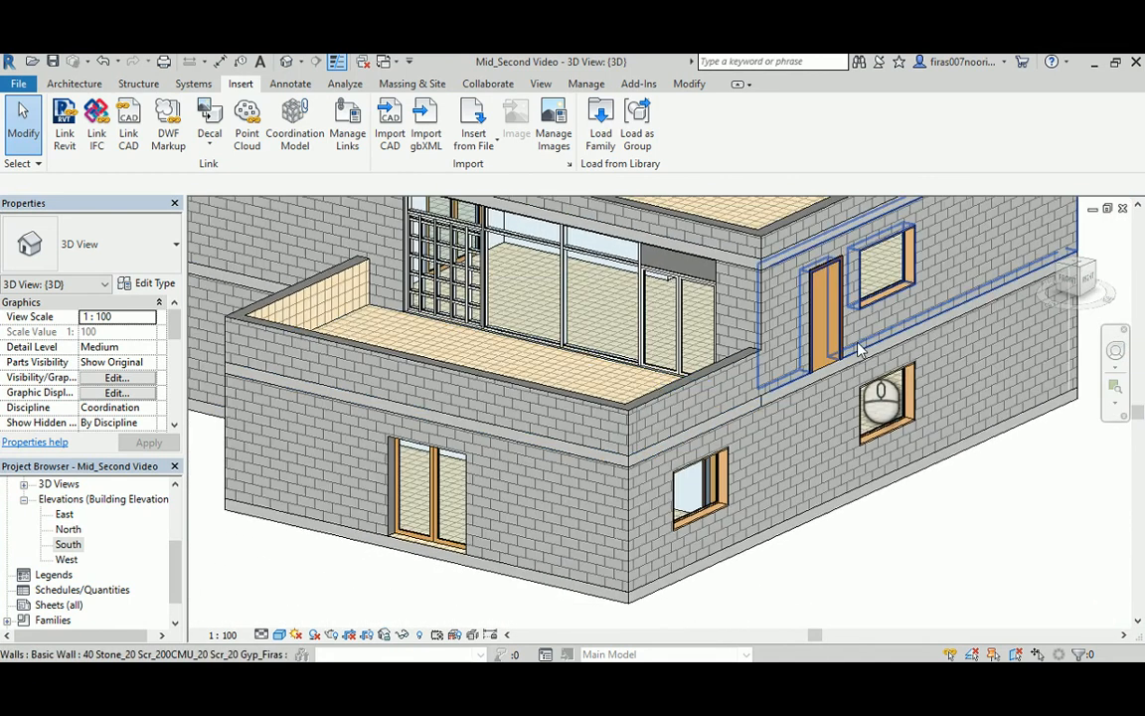
{"action": "scroll", "coordinate": [853, 358], "scroll_direction": "down", "scroll_amount": 4}
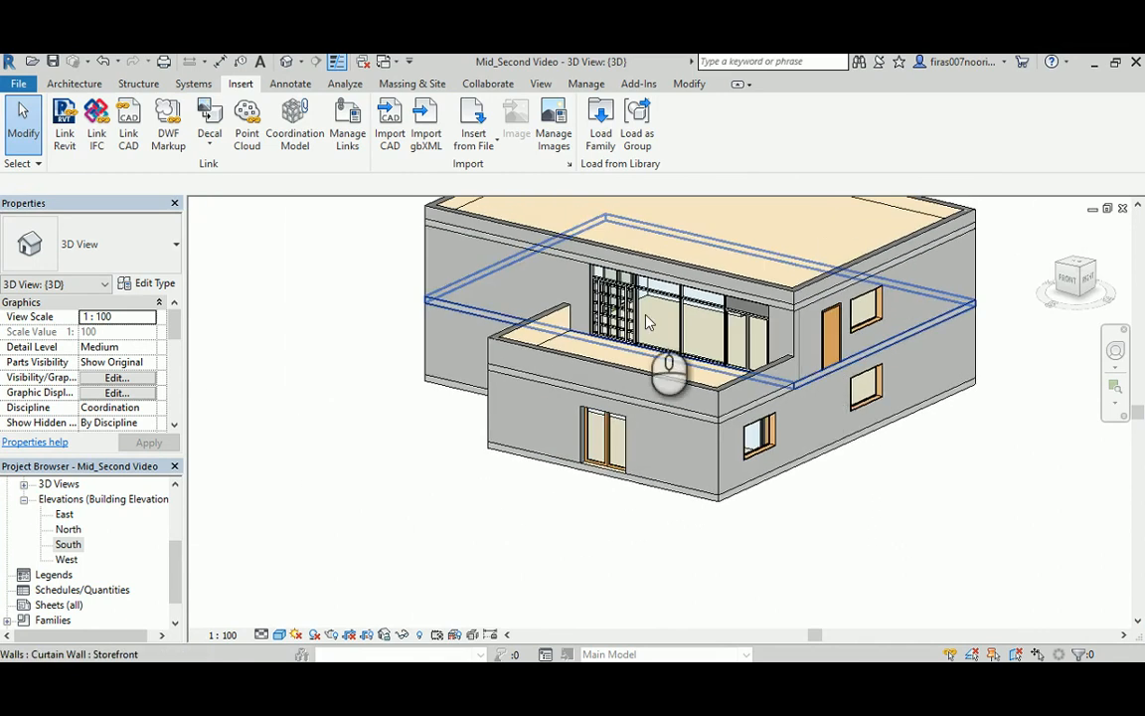
{"action": "middle_click_drag", "start_coordinate": [647, 321], "coordinate": [648, 383], "text": "shift"}
{"action": "middle_click_drag", "start_coordinate": [537, 326], "coordinate": [791, 391], "text": "shift"}
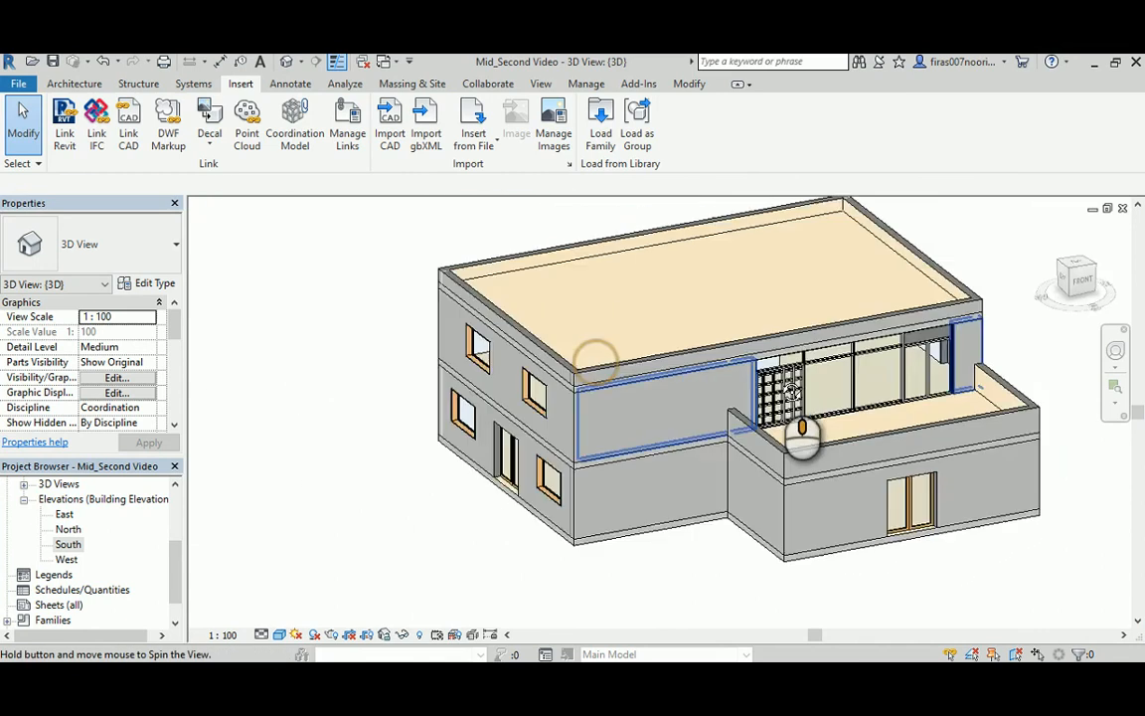
{"action": "mouse_move", "coordinate": [803, 435]}
{"action": "middle_mouse_down", "text": "shift"}
{"action": "mouse_move", "coordinate": [845, 435]}
{"action": "mouse_move", "coordinate": [818, 439]}
{"action": "middle_mouse_up", "text": "shift"}
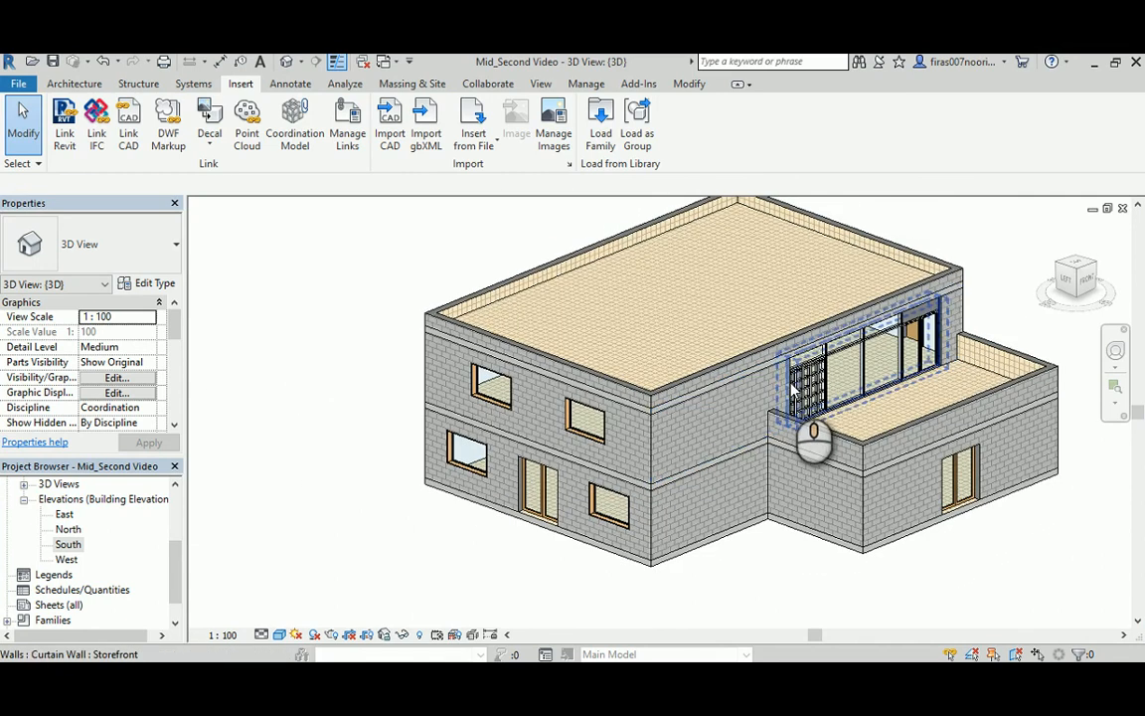
{"action": "middle_click_drag", "start_coordinate": [880, 373], "coordinate": [603, 387], "text": "shift"}
{"action": "mouse_move", "coordinate": [592, 343]}
{"action": "middle_mouse_down", "text": "shift"}
{"action": "mouse_move", "coordinate": [430, 319]}
{"action": "mouse_move", "coordinate": [677, 384]}
{"action": "mouse_move", "coordinate": [729, 415]}
{"action": "middle_mouse_up", "text": "shift"}
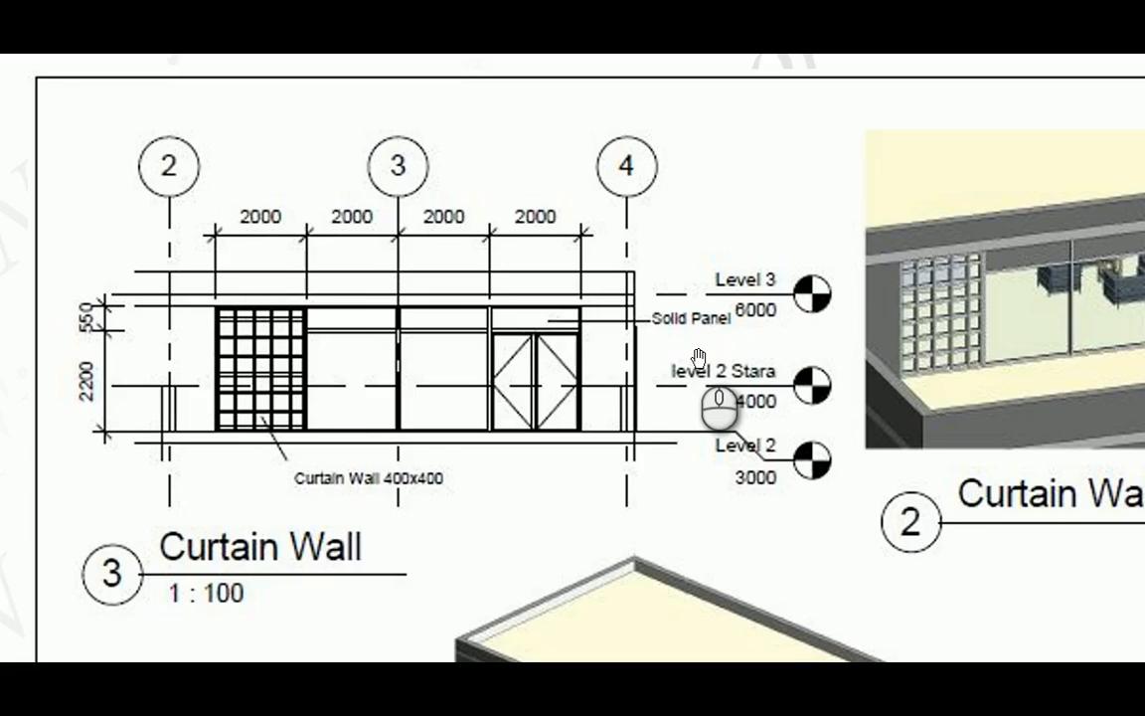
{"action": "middle_click_drag", "start_coordinate": [699, 358], "coordinate": [682, 336]}
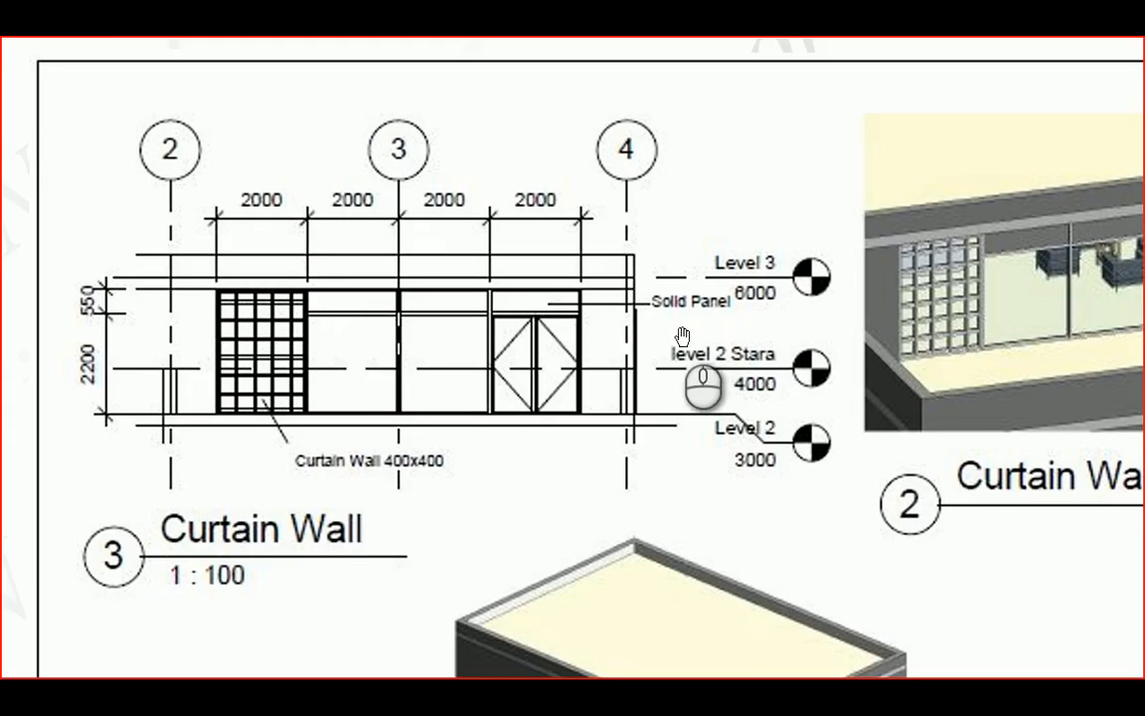
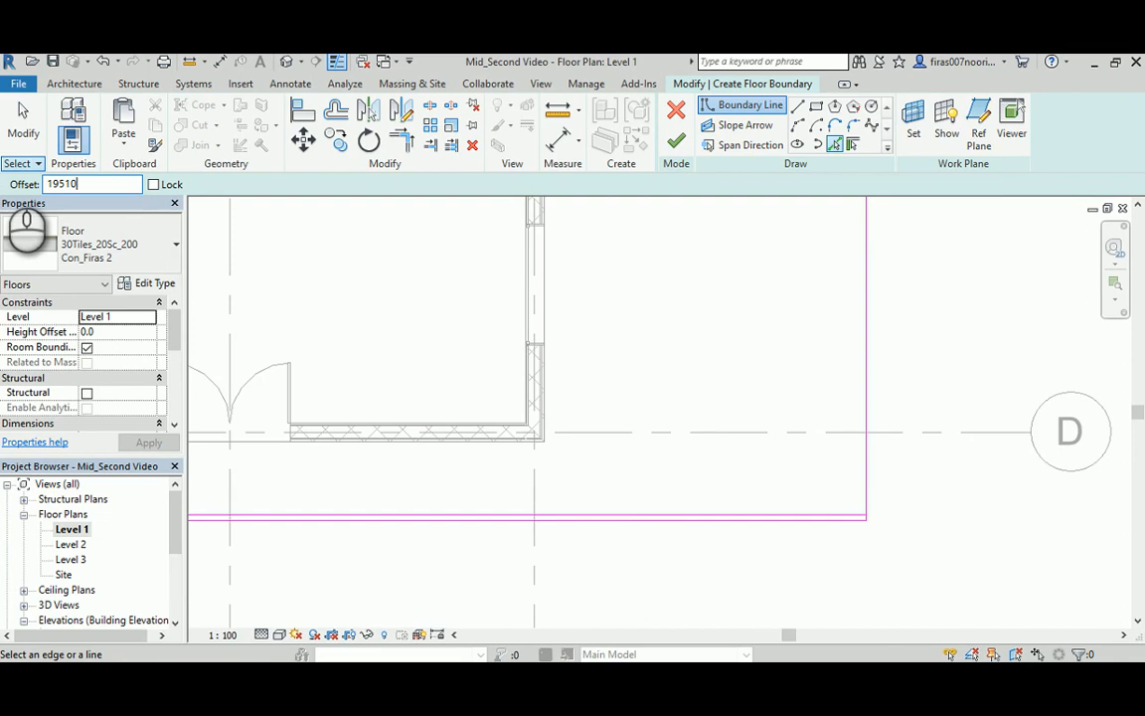
- Try to offset the inner bottom floor boundary line by 19510, and delete the resulting line
{"action": "left_click", "coordinate": [621, 517]}
{"action": "mouse_move", "coordinate": [626, 296]}
{"action": "middle_mouse_down"}
{"action": "mouse_move", "coordinate": [639, 389]}
{"action": "mouse_move", "coordinate": [625, 471]}
{"action": "mouse_move", "coordinate": [681, 510]}
{"action": "mouse_move", "coordinate": [663, 482]}
{"action": "middle_mouse_up"}
{"action": "scroll", "coordinate": [625, 472], "scroll_direction": "down", "scroll_amount": 3}
{"action": "middle_click_drag", "start_coordinate": [641, 266], "coordinate": [596, 274]}
{"action": "scroll", "coordinate": [596, 273], "scroll_direction": "down", "scroll_amount": 5}
{"action": "scroll", "coordinate": [609, 399], "scroll_direction": "down", "scroll_amount": 3}
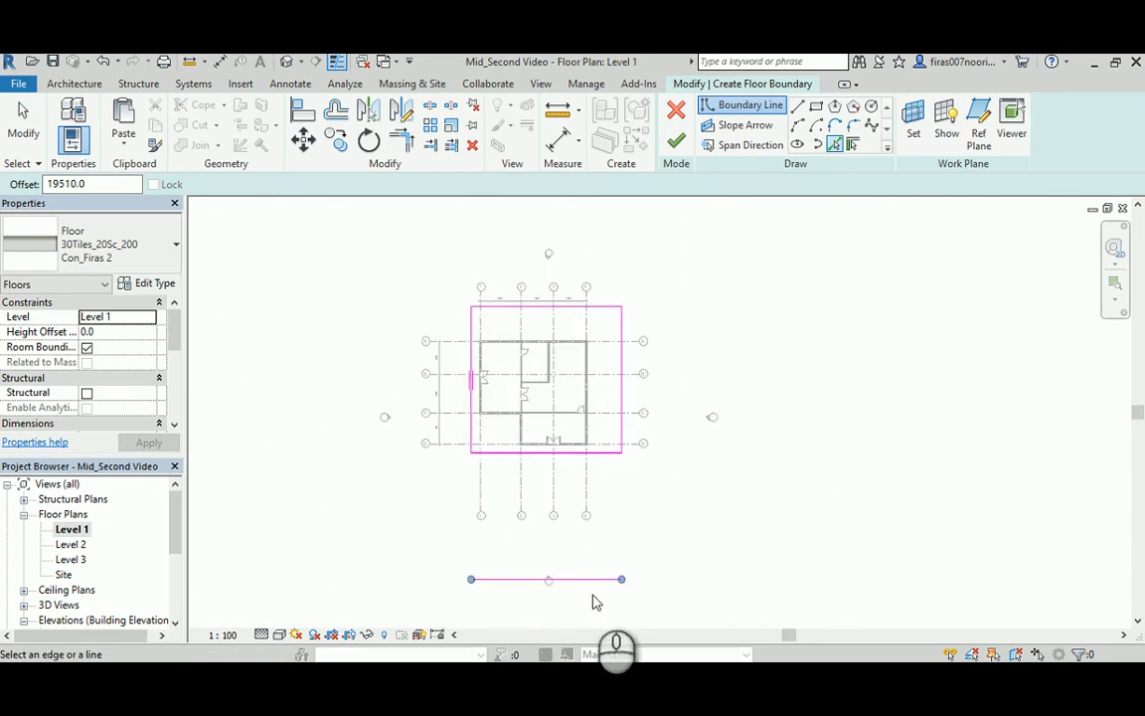
{"action": "key", "text": "Escape"}
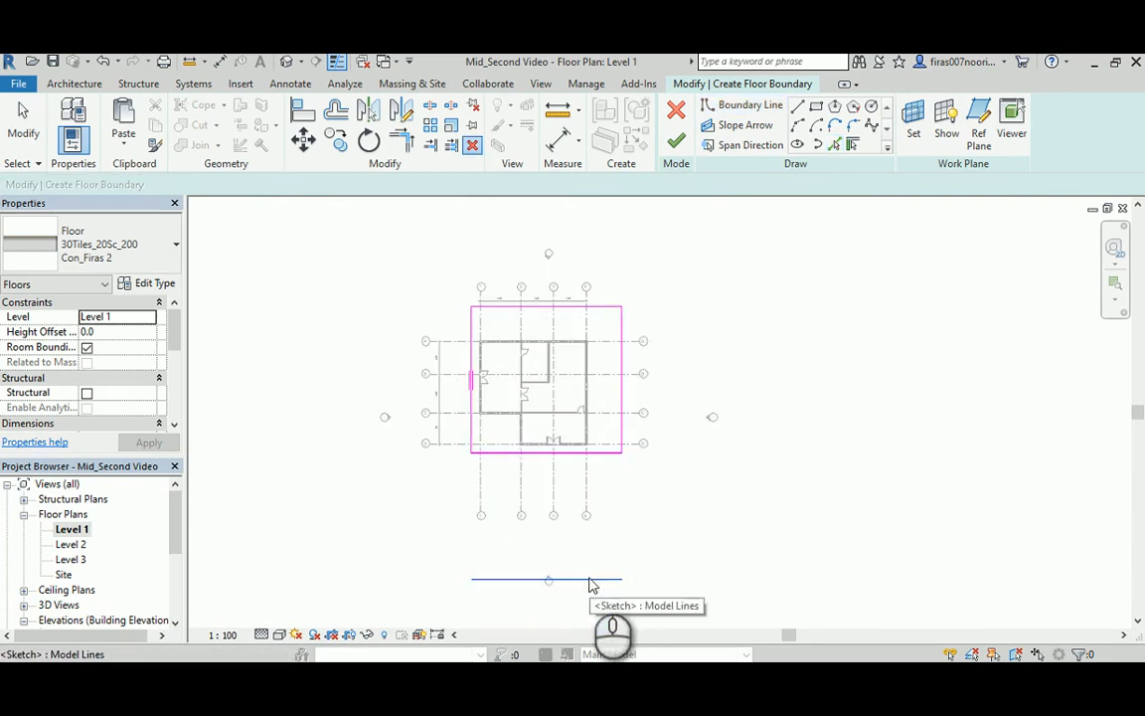
{"action": "key", "text": "Delete"}
{"action": "scroll", "coordinate": [603, 436], "scroll_direction": "up", "scroll_amount": 2}
{"action": "middle_click_drag", "start_coordinate": [593, 346], "coordinate": [622, 448]}
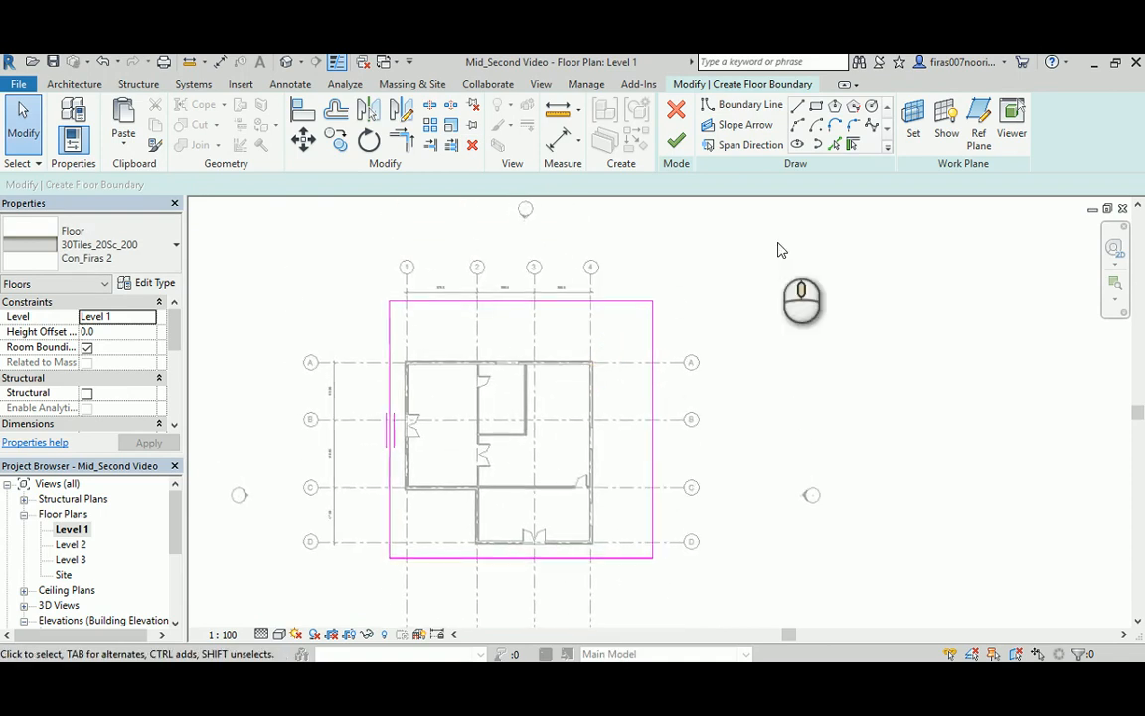
{"action": "left_click", "coordinate": [833, 146]}
{"action": "scroll", "coordinate": [621, 486], "scroll_direction": "down", "scroll_amount": 1}
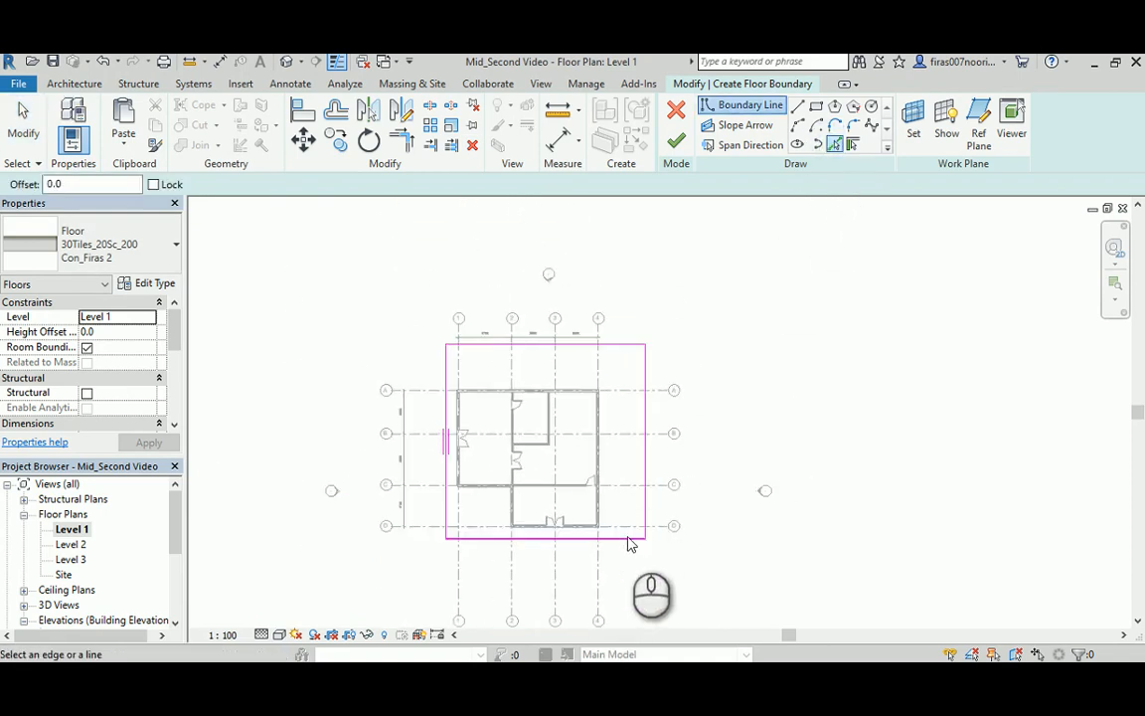
{"action": "middle_click_drag", "start_coordinate": [627, 546], "coordinate": [683, 549]}
{"action": "scroll", "coordinate": [596, 448], "scroll_direction": "up", "scroll_amount": 2}
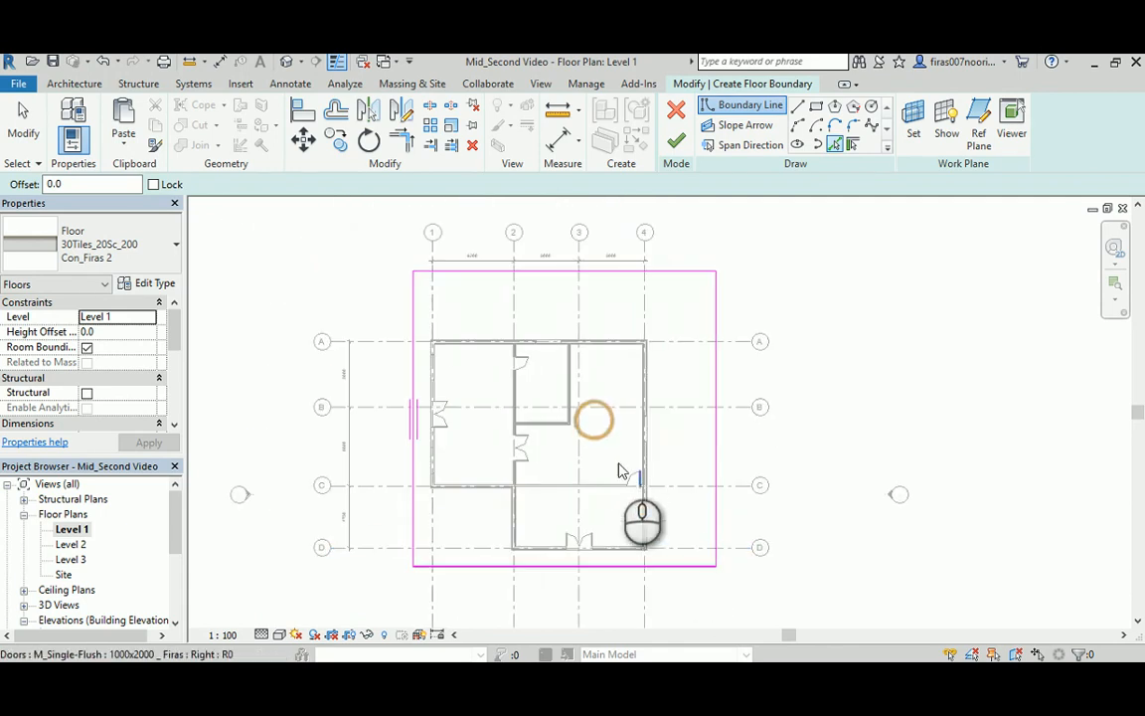
{"action": "key", "text": "Escape"}
- Copy the inner bottom floor boundary line 19510 upward and select the outer top boundary line
{"action": "left_click", "coordinate": [336, 146]}
{"action": "scroll", "coordinate": [725, 587], "scroll_direction": "up", "scroll_amount": 4}
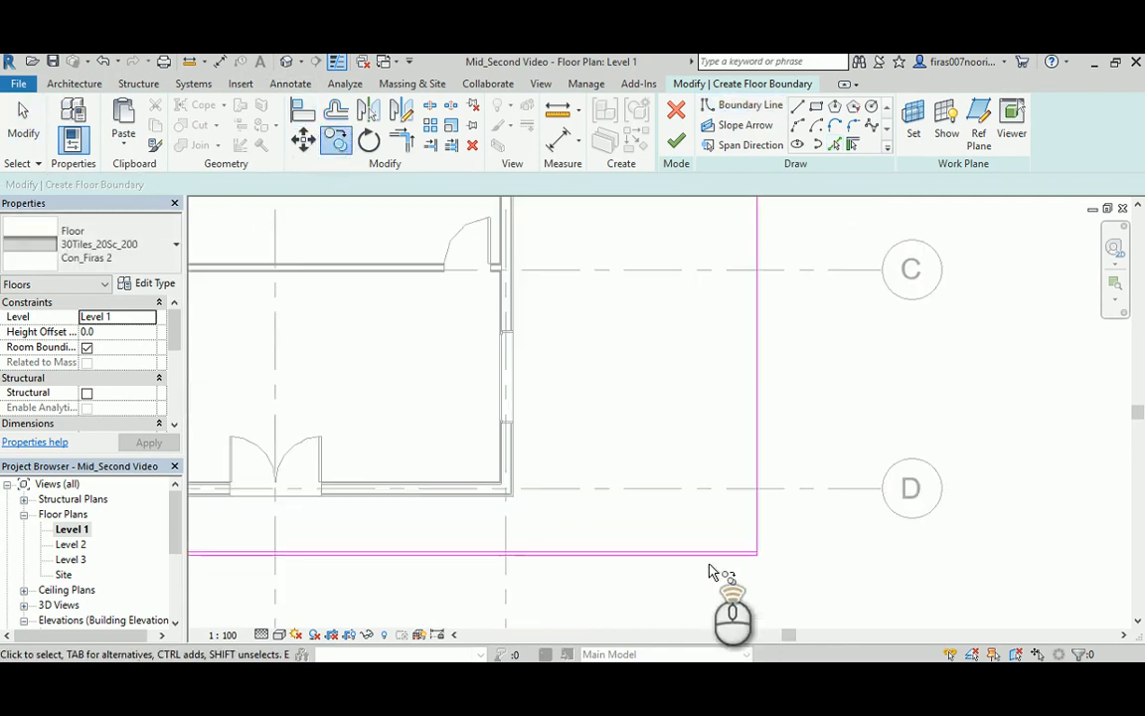
{"action": "right_click", "coordinate": [690, 530]}
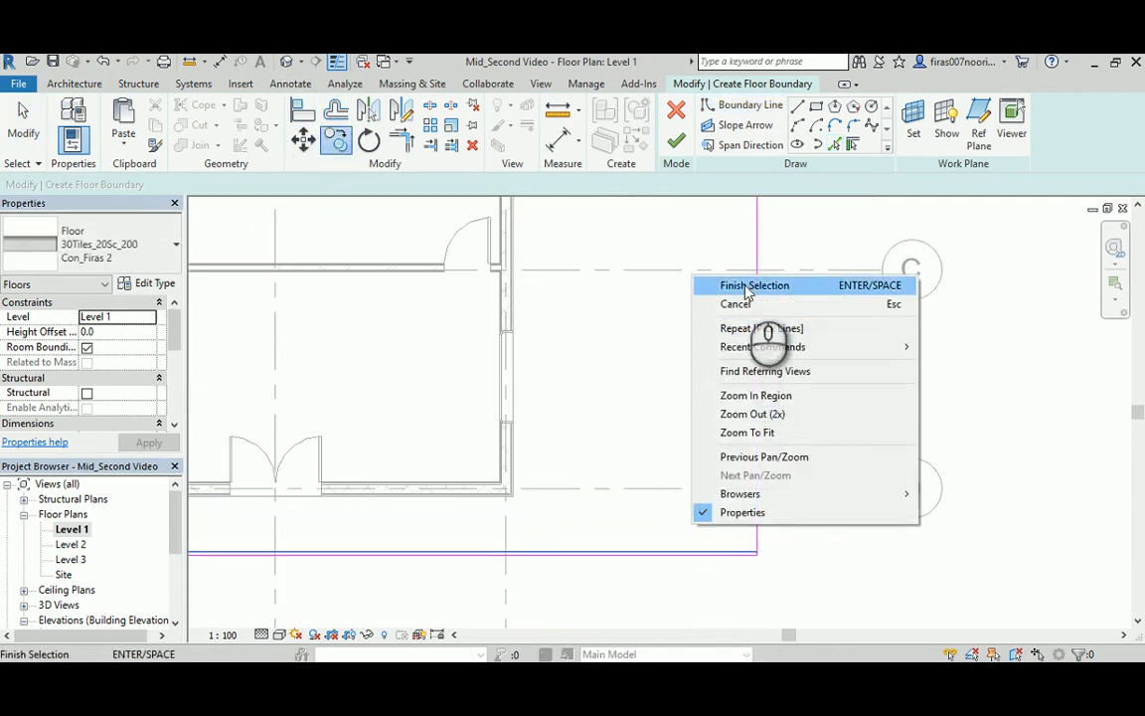
{"action": "left_click", "coordinate": [741, 213]}
{"action": "left_click", "coordinate": [647, 450]}
{"action": "left_click", "coordinate": [650, 418]}
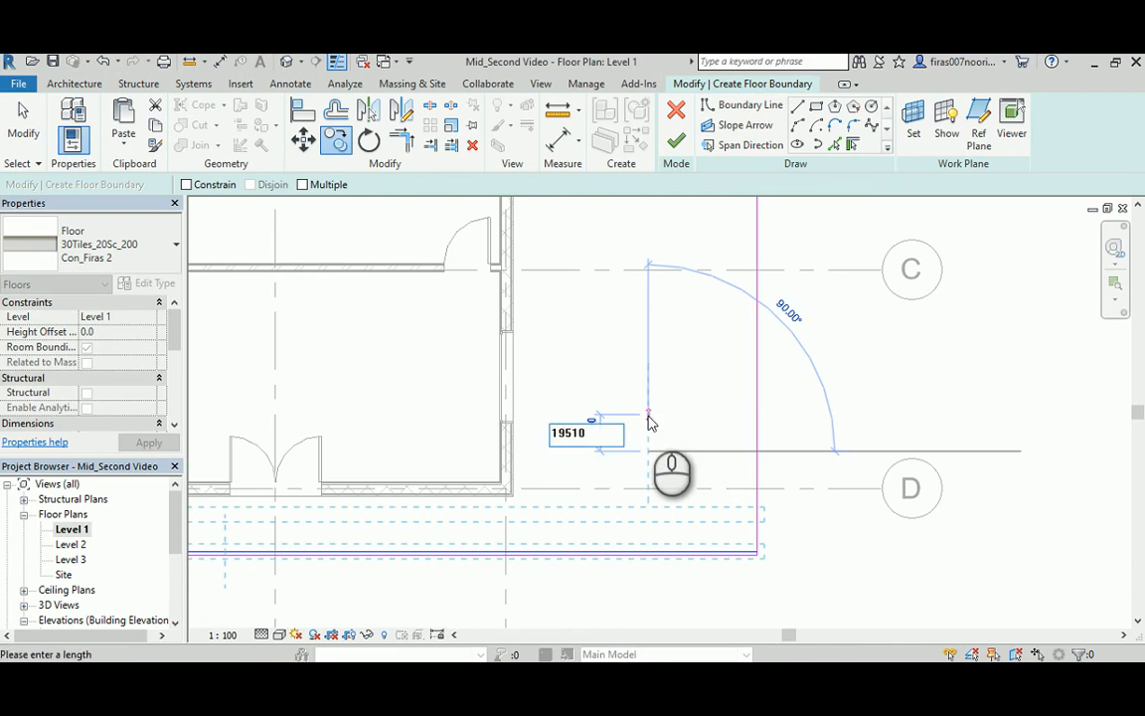
{"action": "key", "text": "Escape"}
{"action": "left_click", "coordinate": [646, 422]}
{"action": "mouse_move", "coordinate": [647, 421]}
{"action": "middle_mouse_down"}
{"action": "mouse_move", "coordinate": [672, 556]}
{"action": "mouse_move", "coordinate": [662, 435]}
{"action": "middle_mouse_up"}
{"action": "left_click", "coordinate": [668, 322]}
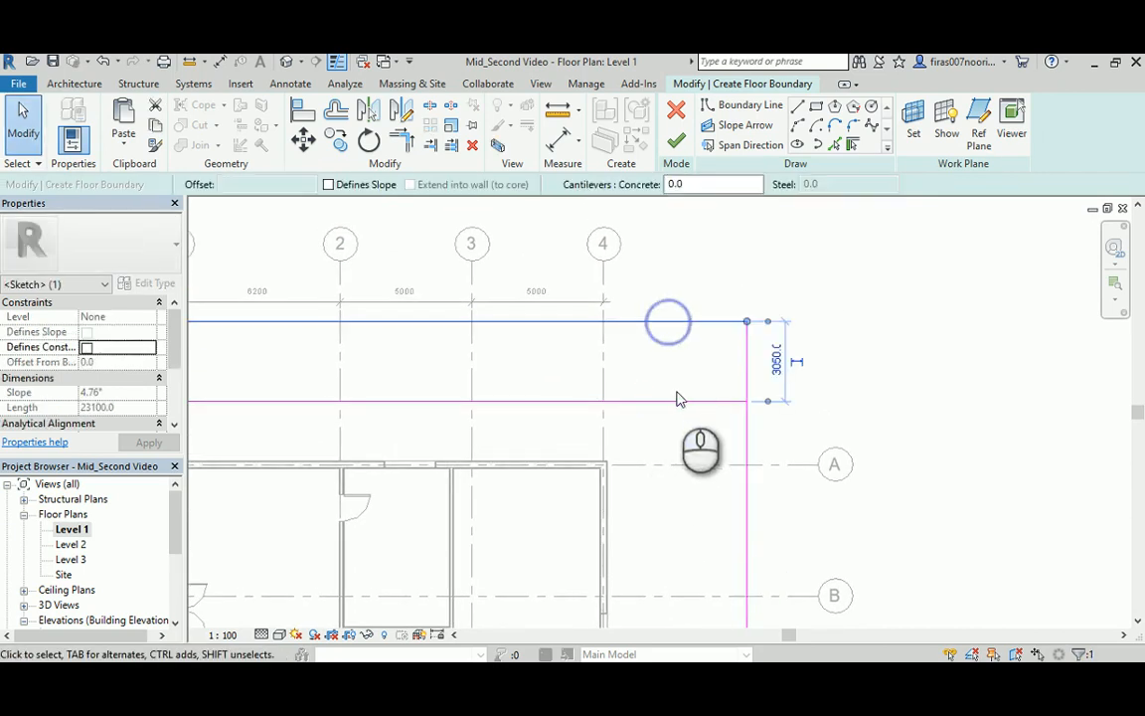
- Delete the outer top floor boundary line and move the remaining top boundary line 90 upward
{"action": "key", "text": "Delete"}
{"action": "scroll", "coordinate": [757, 397], "scroll_direction": "up", "scroll_amount": 3}
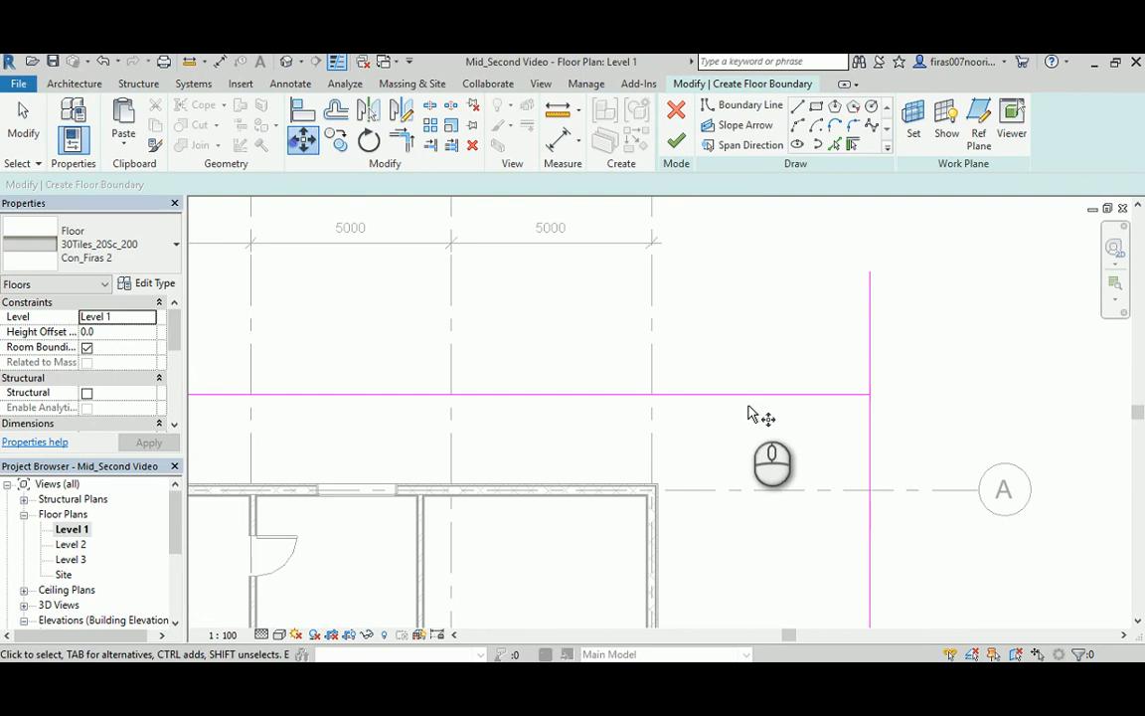
{"action": "left_click", "coordinate": [744, 394]}
{"action": "right_click", "coordinate": [748, 373]}
{"action": "left_click", "coordinate": [748, 374]}
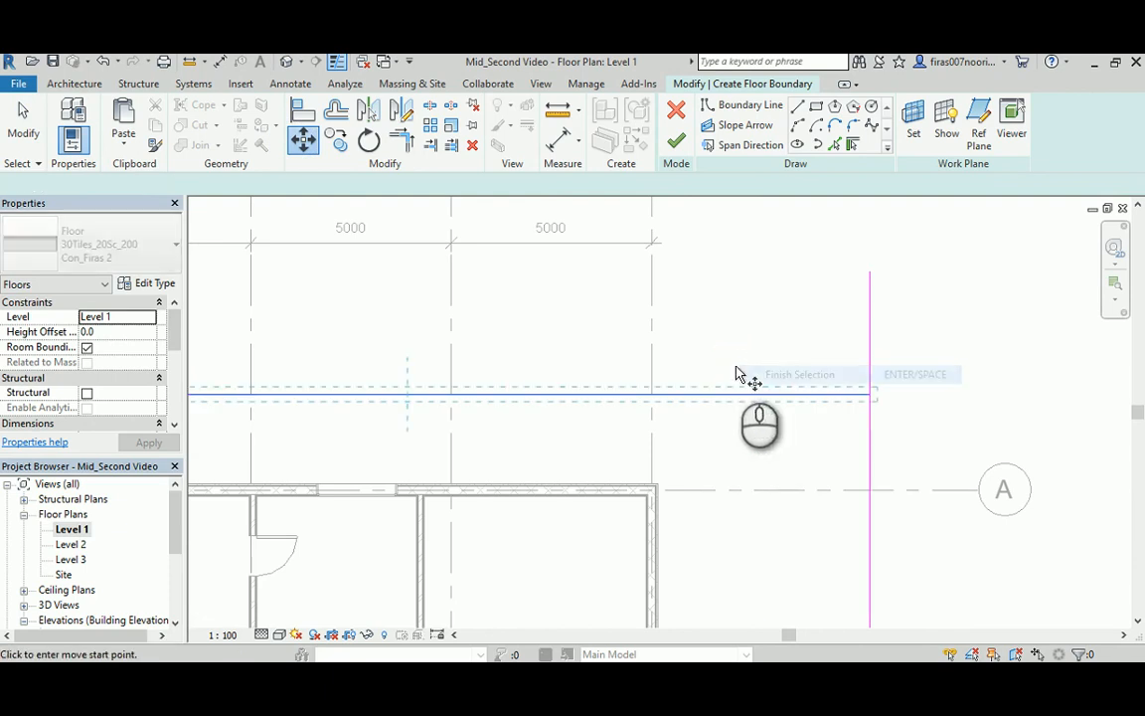
{"action": "left_click", "coordinate": [736, 366]}
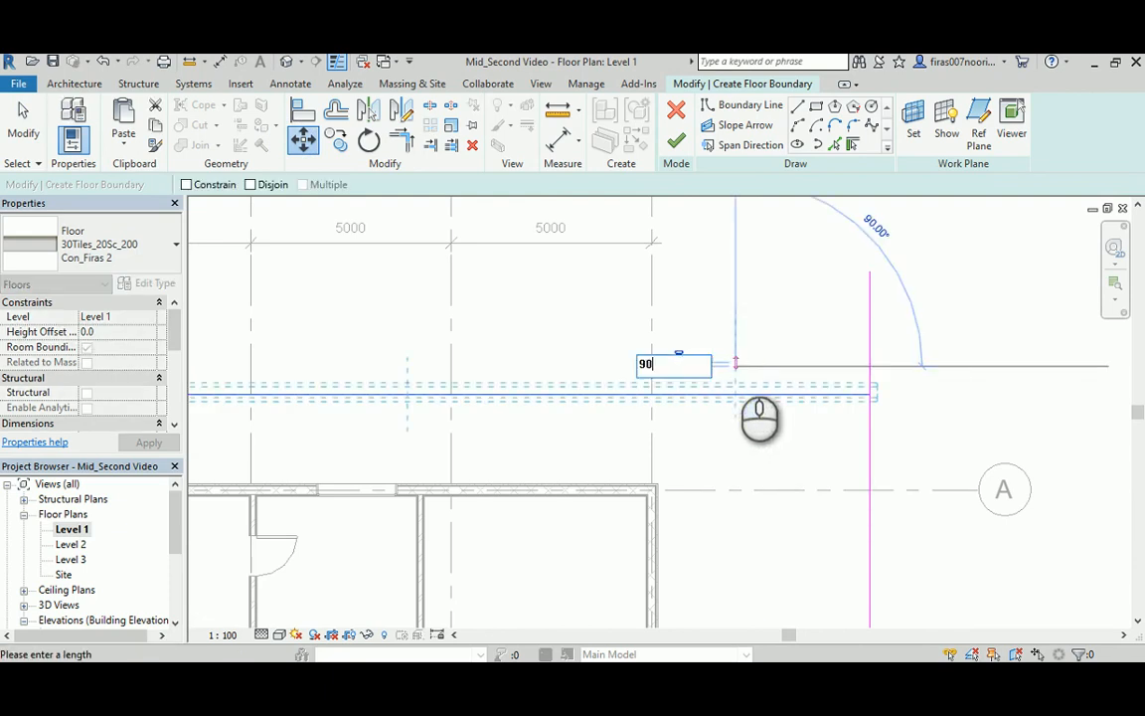
{"action": "type", "text": "90"}
{"action": "key", "text": "Return"}
- Trim the top floor boundary line and both side lines into closed corners
{"action": "key", "text": "Escape"}
{"action": "key", "text": "t"}
{"action": "key", "text": "r"}
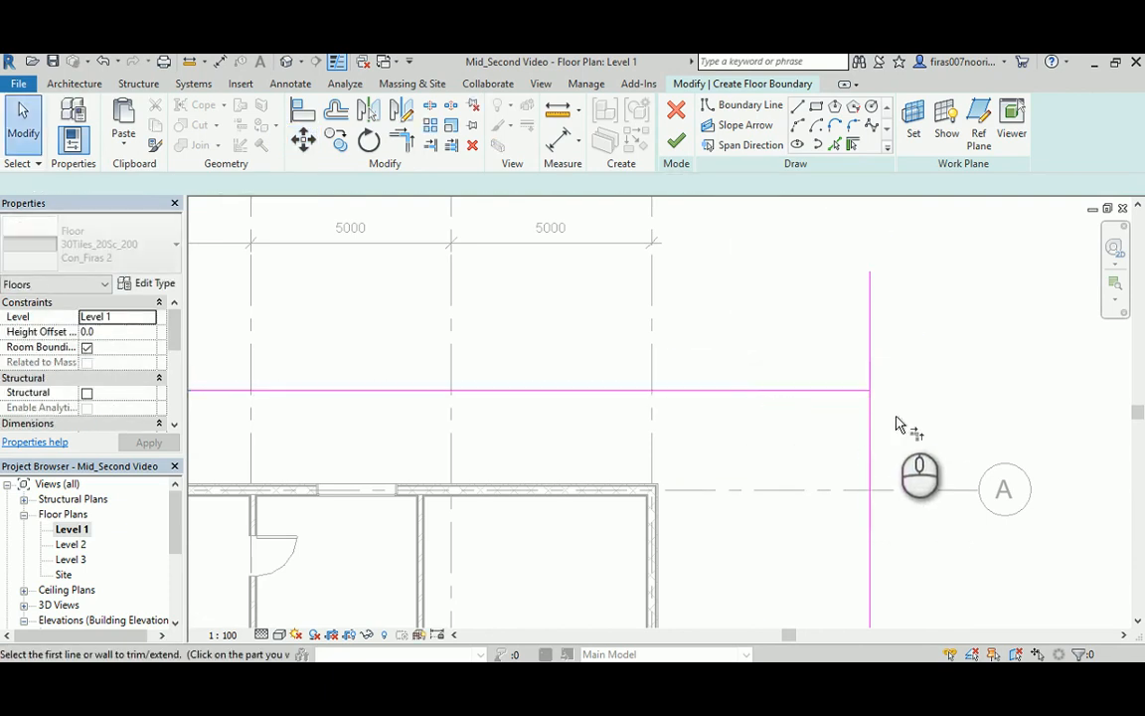
{"action": "left_click", "coordinate": [836, 391]}
{"action": "scroll", "coordinate": [712, 377], "scroll_direction": "down", "scroll_amount": 3}
{"action": "left_click", "coordinate": [458, 379]}
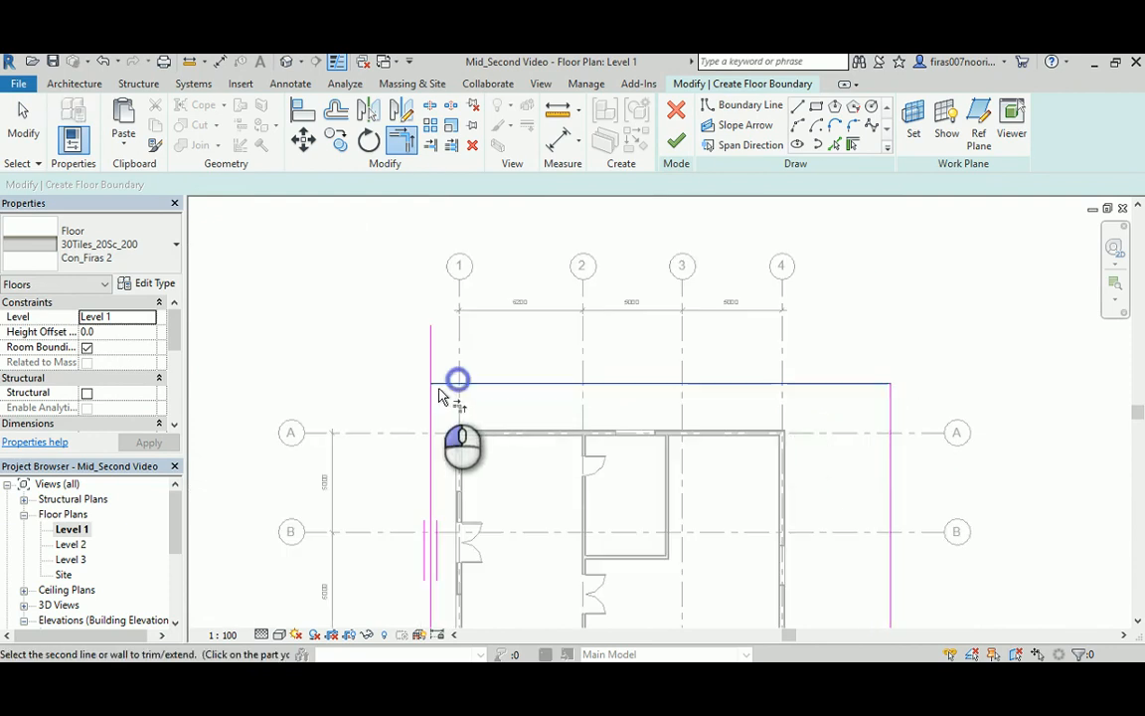
{"action": "scroll", "coordinate": [467, 418], "scroll_direction": "down", "scroll_amount": 2}
{"action": "scroll", "coordinate": [515, 427], "scroll_direction": "up", "scroll_amount": 2}
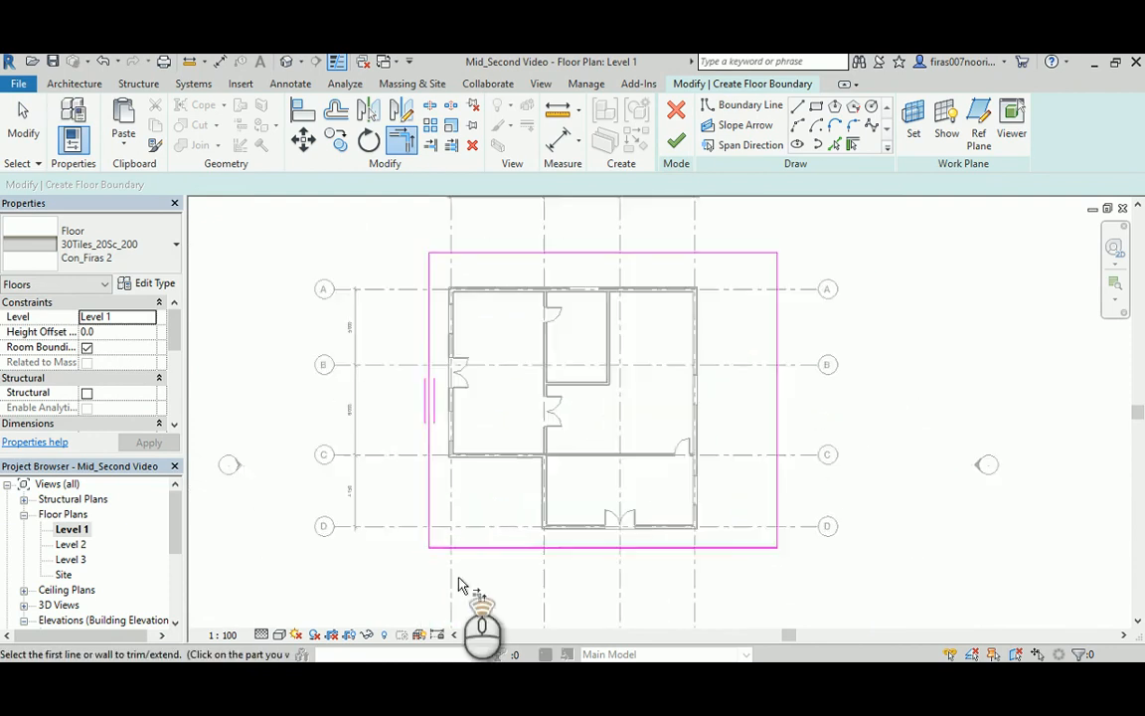
- Delete the inner bottom floor boundary line, leaving only the outer one
{"action": "scroll", "coordinate": [460, 584], "scroll_direction": "up", "scroll_amount": 4}
{"action": "left_click", "coordinate": [470, 522]}
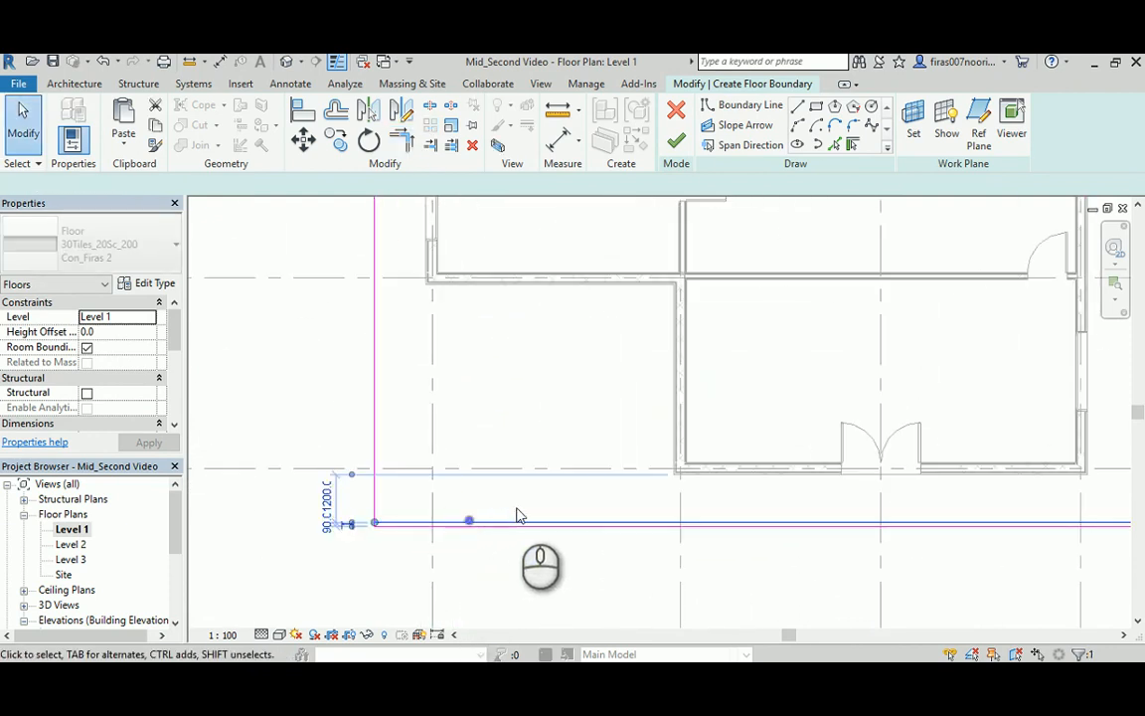
{"action": "key", "text": "Delete"}
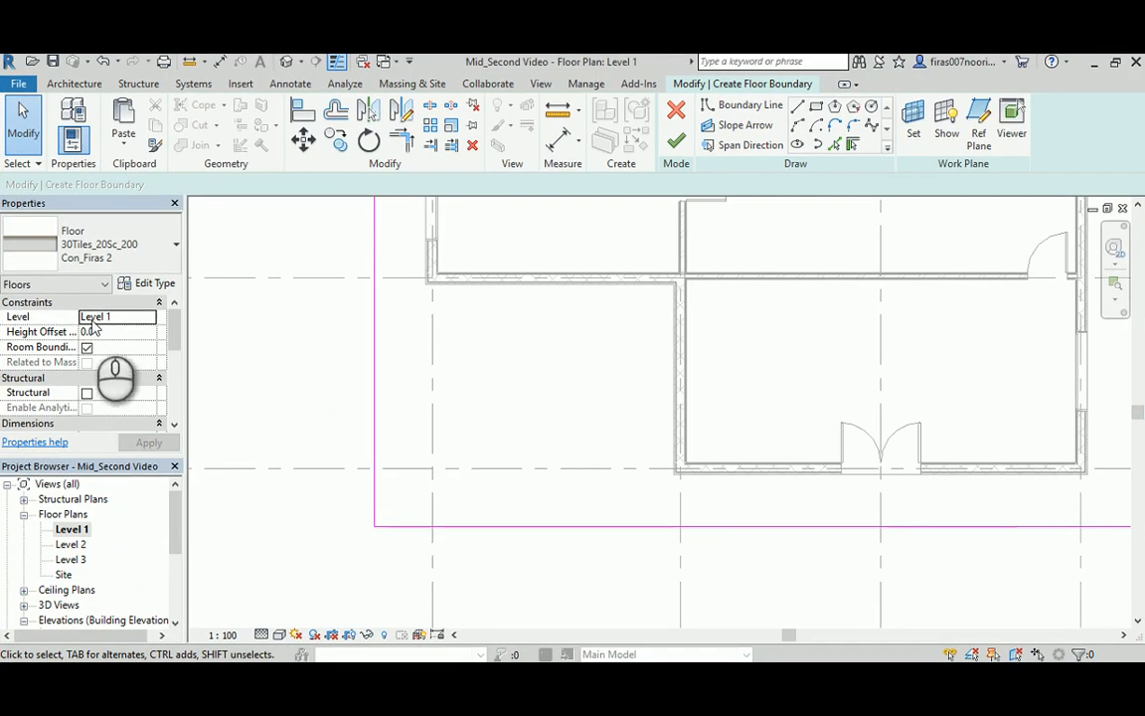
- Set the floor's height offset from Level 1 to -100 and finish the boundary sketch
{"action": "left_click", "coordinate": [108, 332]}
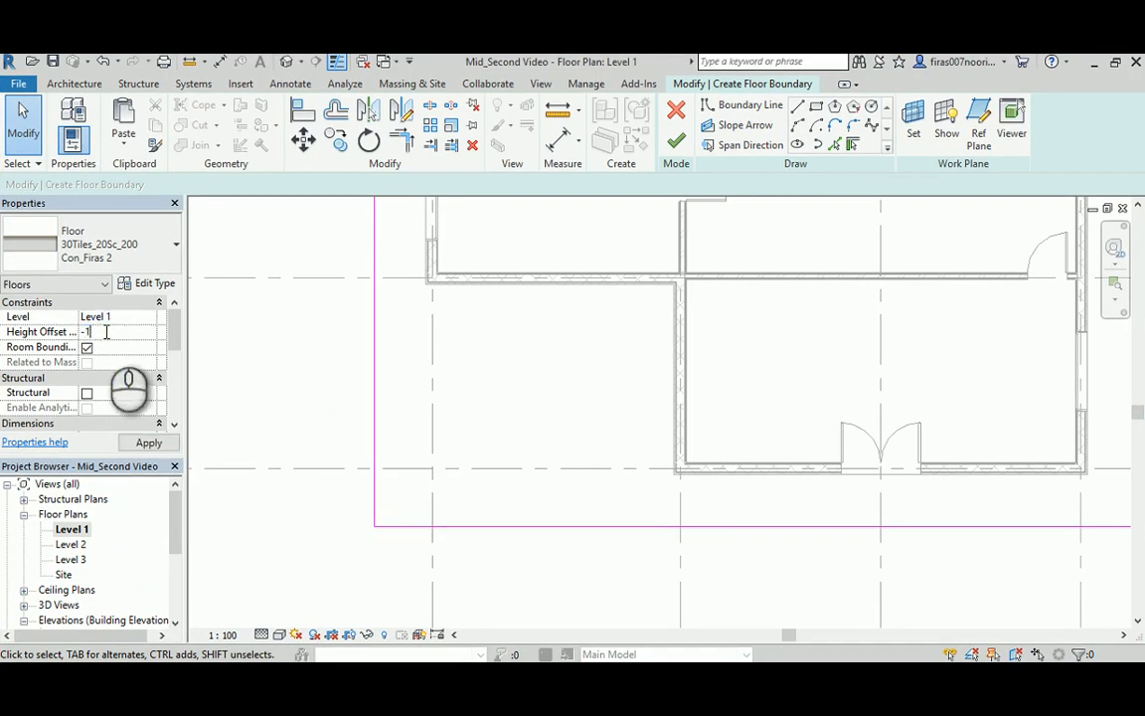
{"action": "left_click", "coordinate": [162, 443]}
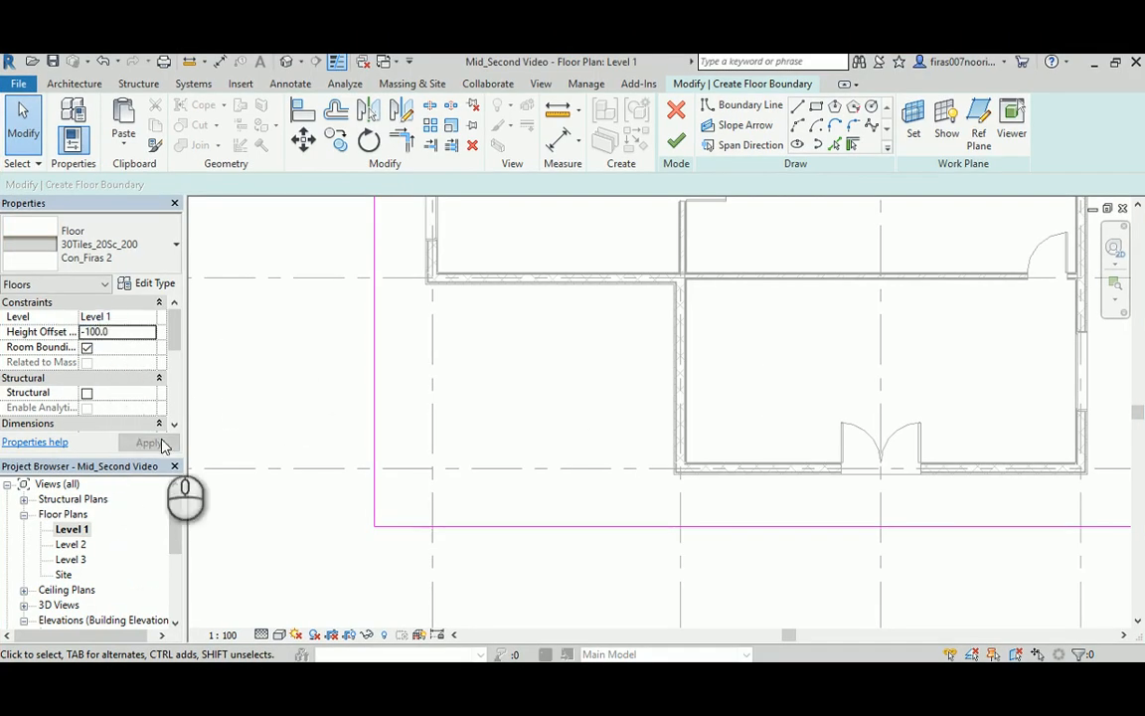
{"action": "left_click", "coordinate": [682, 147]}
- Examine the new floor in the 3D view, especially where it meets the entrance door and the outer walls
{"action": "middle_click_drag", "start_coordinate": [532, 328], "coordinate": [552, 391]}
{"action": "scroll", "coordinate": [557, 438], "scroll_direction": "down", "scroll_amount": 4}
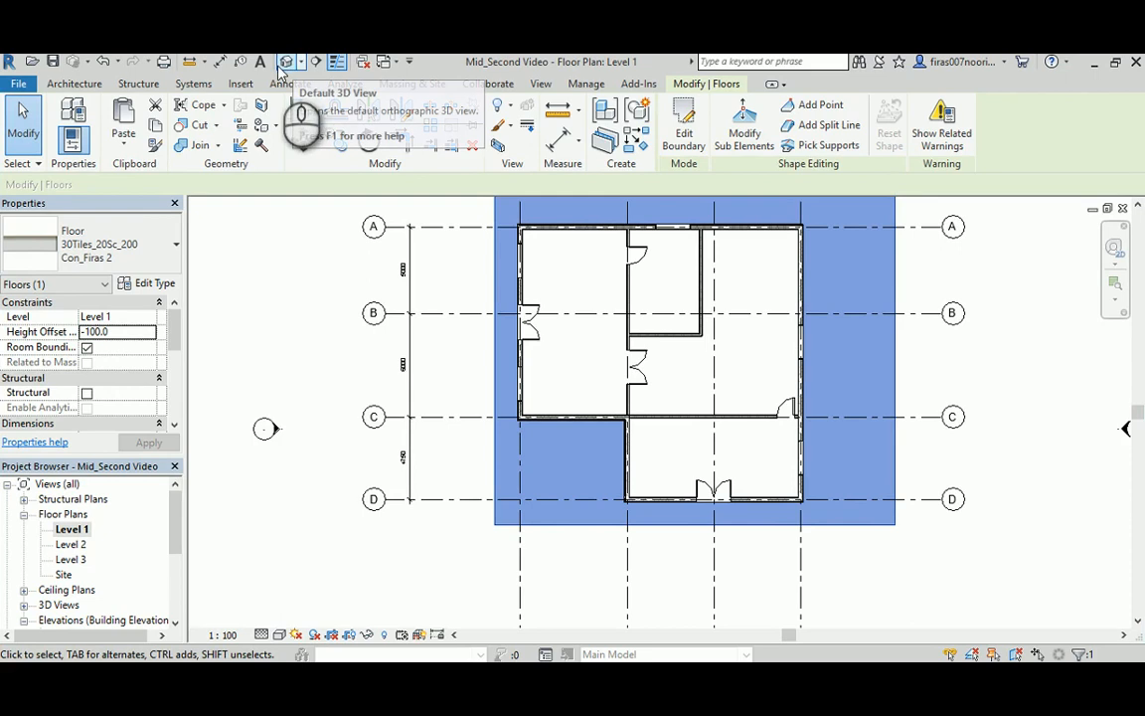
{"action": "left_click", "coordinate": [287, 61]}
{"action": "middle_click_drag", "start_coordinate": [612, 383], "coordinate": [612, 616], "text": "shift"}
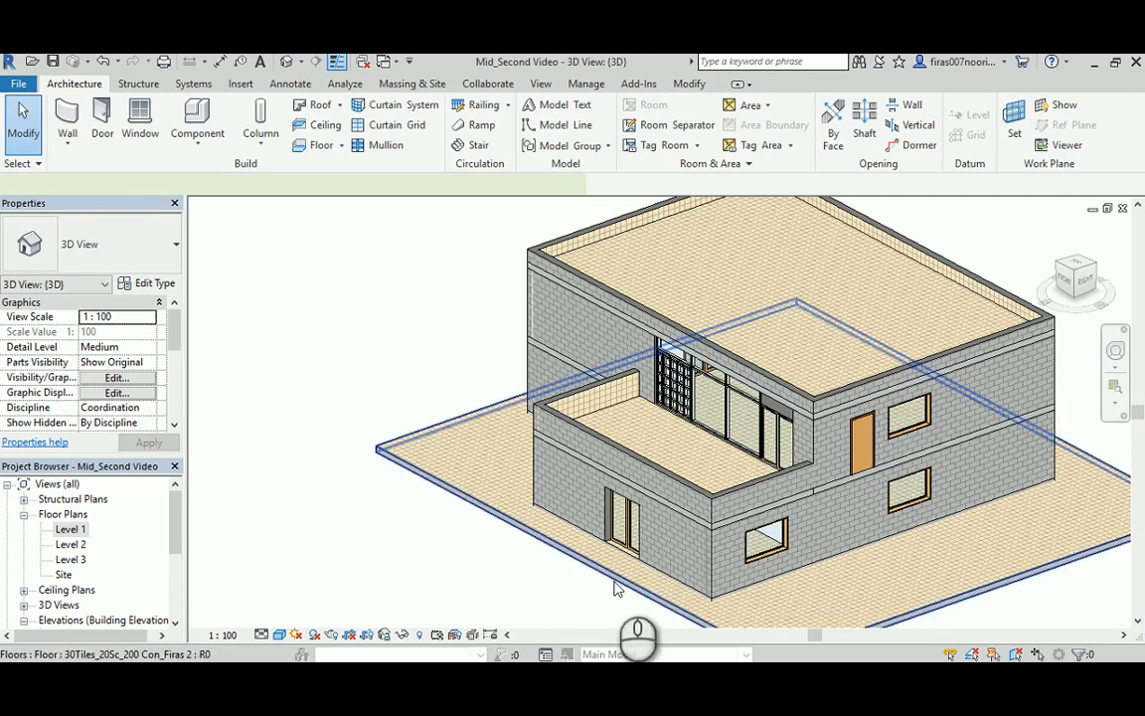
{"action": "left_click", "coordinate": [587, 557]}
{"action": "middle_click_drag", "start_coordinate": [491, 452], "coordinate": [562, 454], "text": "shift"}
{"action": "scroll", "coordinate": [656, 459], "scroll_direction": "up", "scroll_amount": 10}
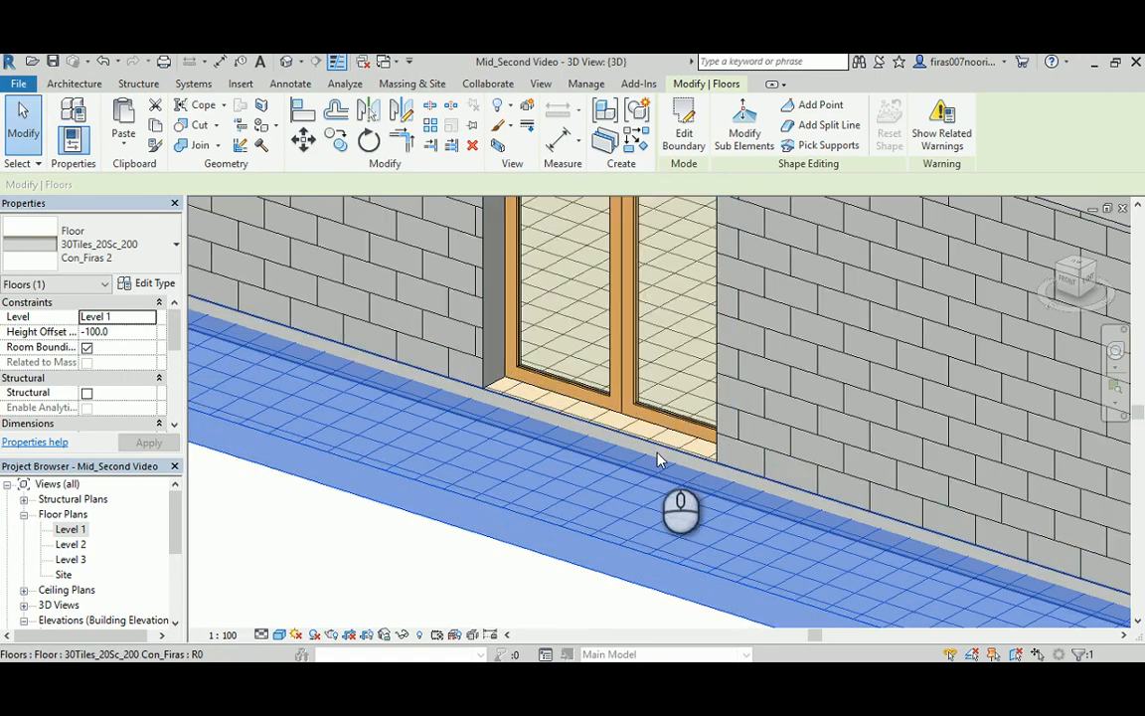
{"action": "scroll", "coordinate": [593, 438], "scroll_direction": "down", "scroll_amount": 4}
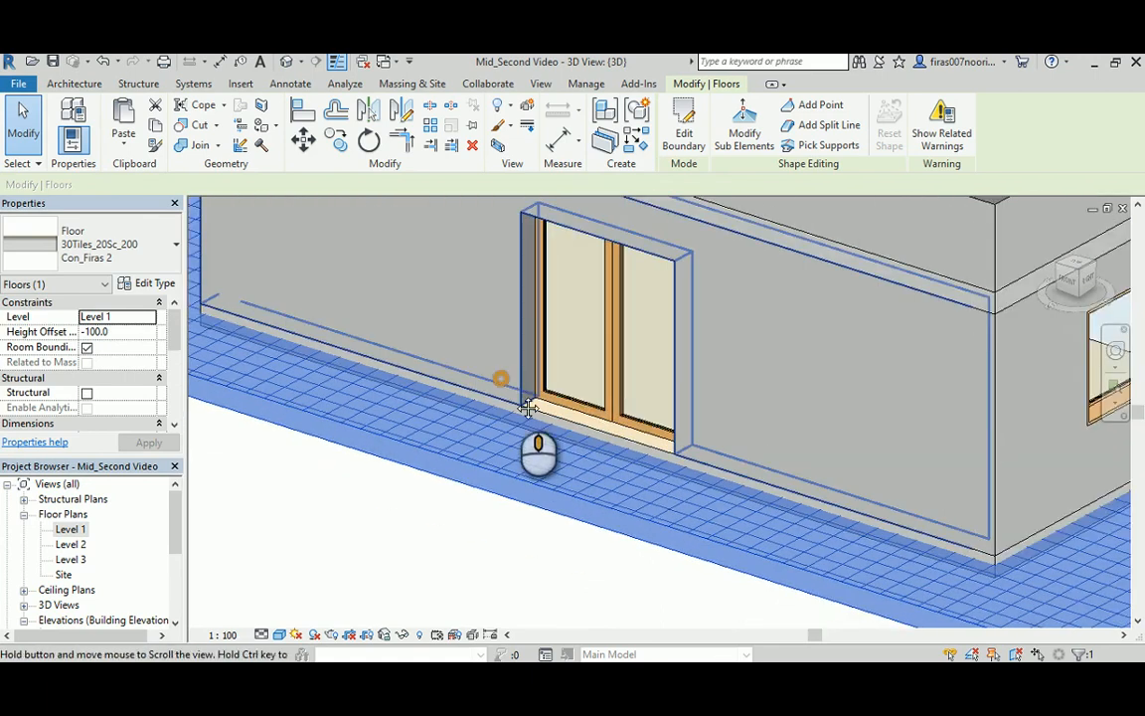
{"action": "middle_click_drag", "start_coordinate": [514, 393], "coordinate": [868, 547]}
- Edit the floor's boundary in the Level 1 plan and pick the outer faces of the building's top and left walls as boundary lines
{"action": "left_click", "coordinate": [79, 532]}
{"action": "double_click", "coordinate": [80, 532]}
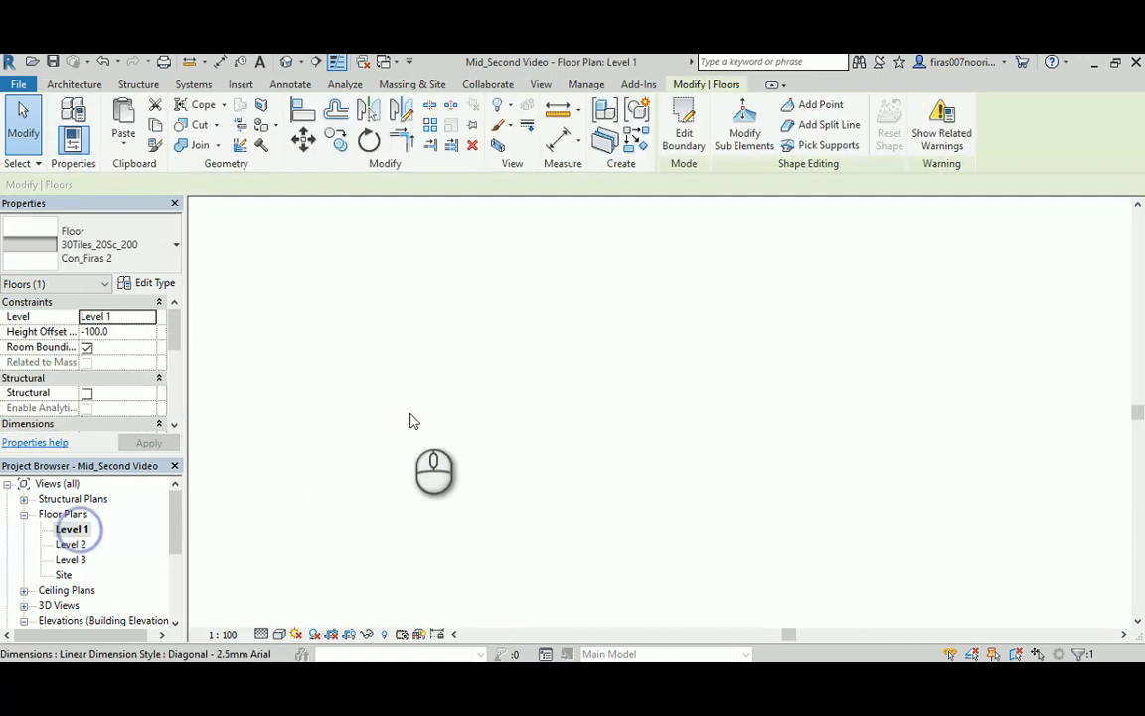
{"action": "left_click", "coordinate": [684, 124]}
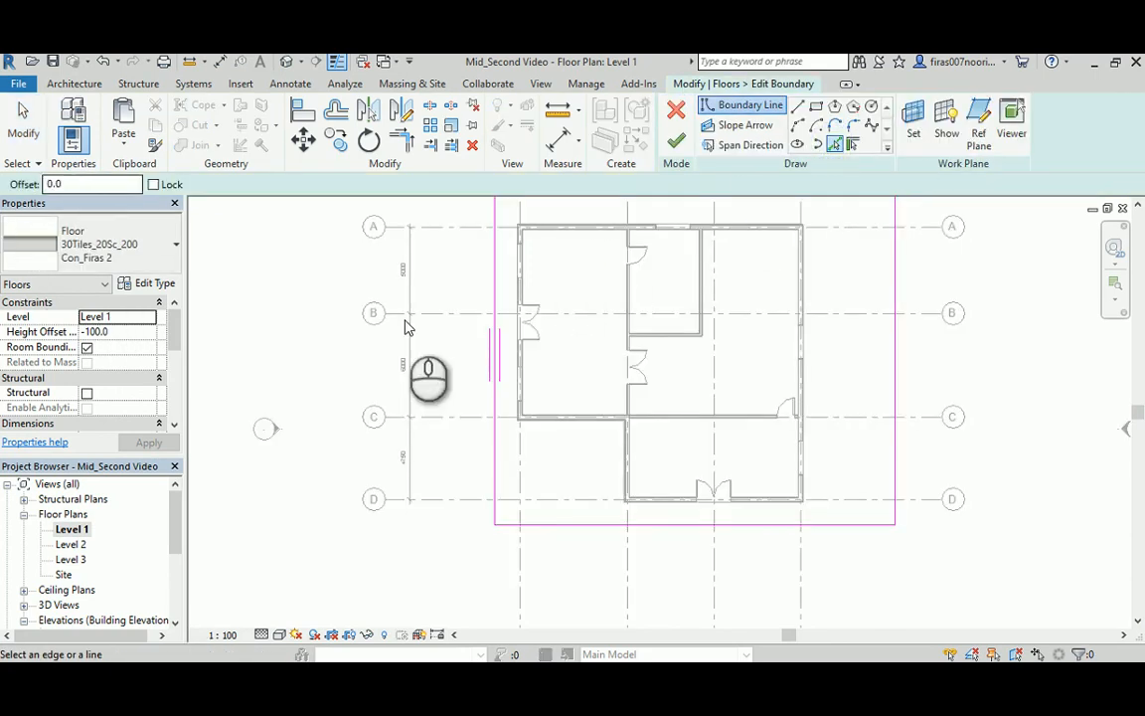
{"action": "scroll", "coordinate": [405, 328], "scroll_direction": "up", "scroll_amount": 10}
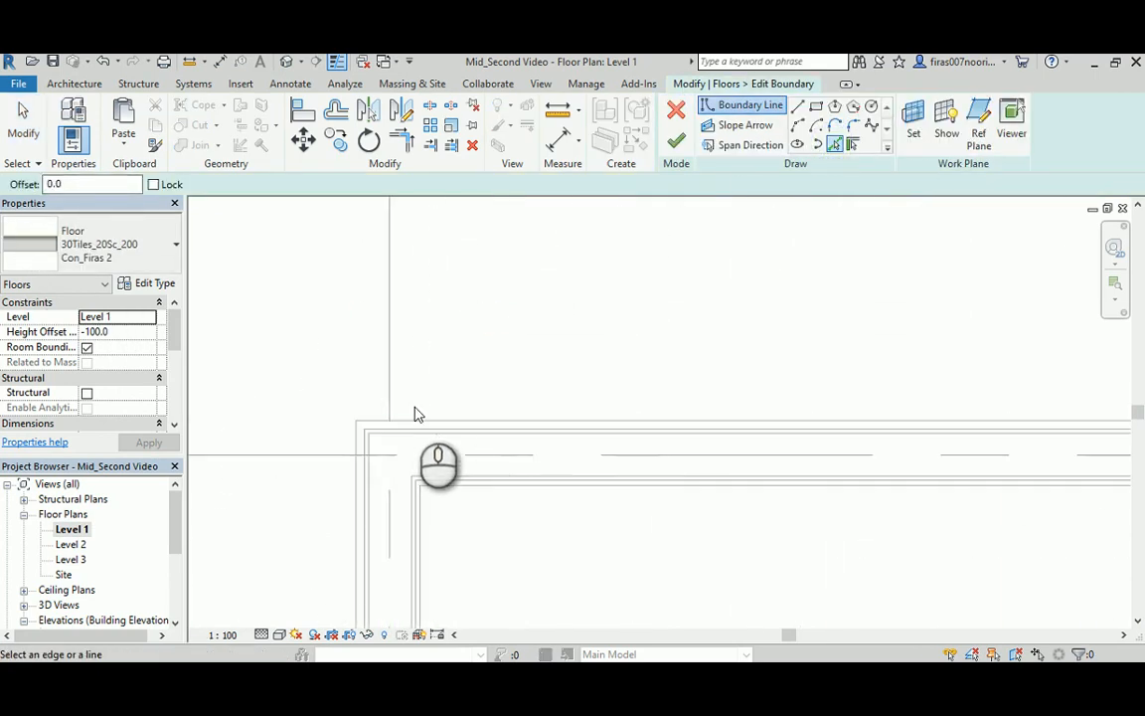
{"action": "left_click", "coordinate": [412, 422]}
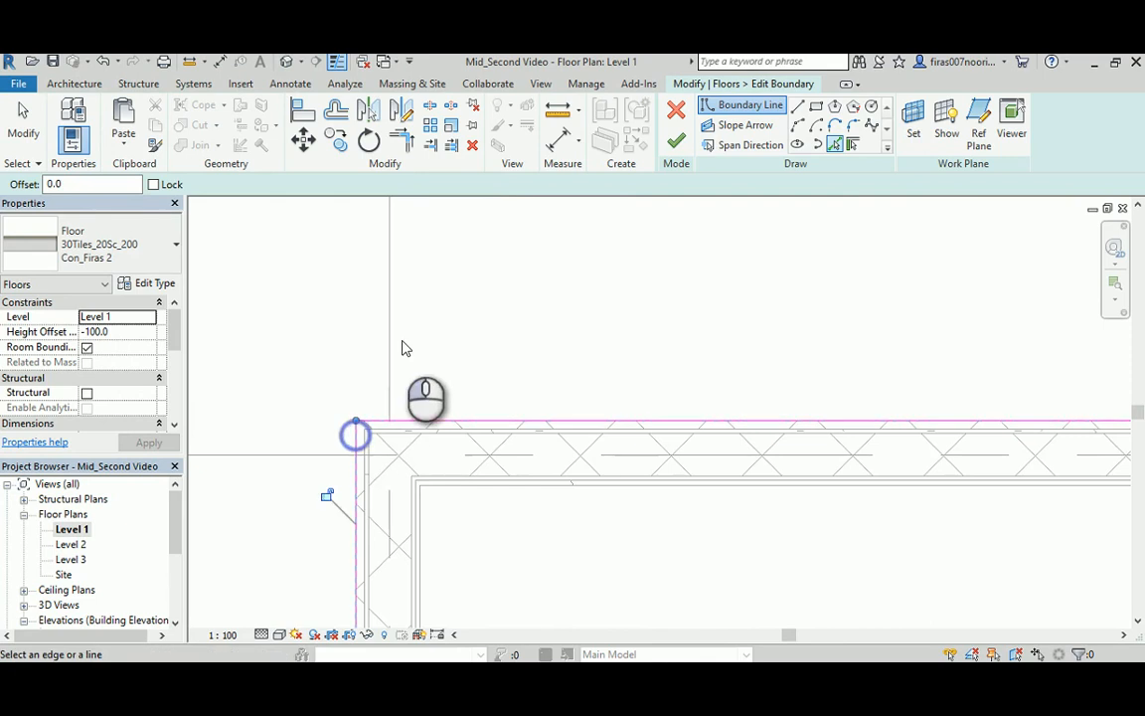
{"action": "scroll", "coordinate": [402, 346], "scroll_direction": "down", "scroll_amount": 6}
- Pick the outer faces of the right wall, the bottom entrance wall and the two walls of the lower-left recess as boundary lines
{"action": "middle_click_drag", "start_coordinate": [772, 488], "coordinate": [525, 222]}
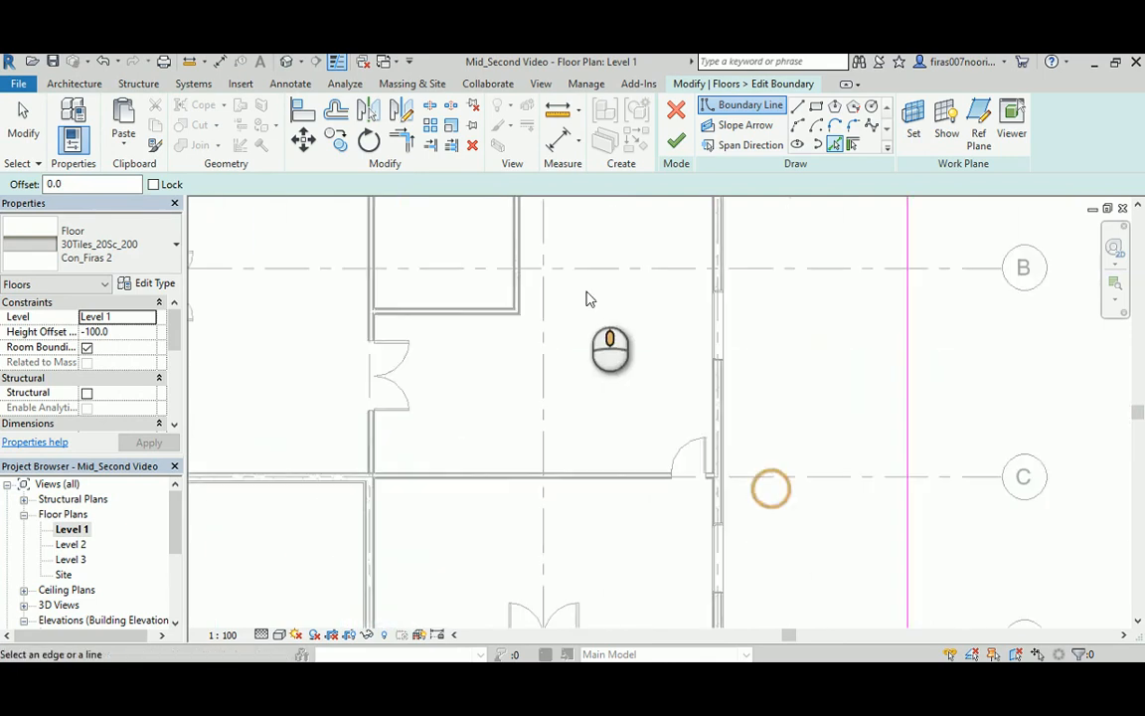
{"action": "scroll", "coordinate": [708, 599], "scroll_direction": "up", "scroll_amount": 1}
{"action": "scroll", "coordinate": [730, 451], "scroll_direction": "up", "scroll_amount": 1}
{"action": "left_click", "coordinate": [732, 446]}
{"action": "scroll", "coordinate": [760, 413], "scroll_direction": "down", "scroll_amount": 2}
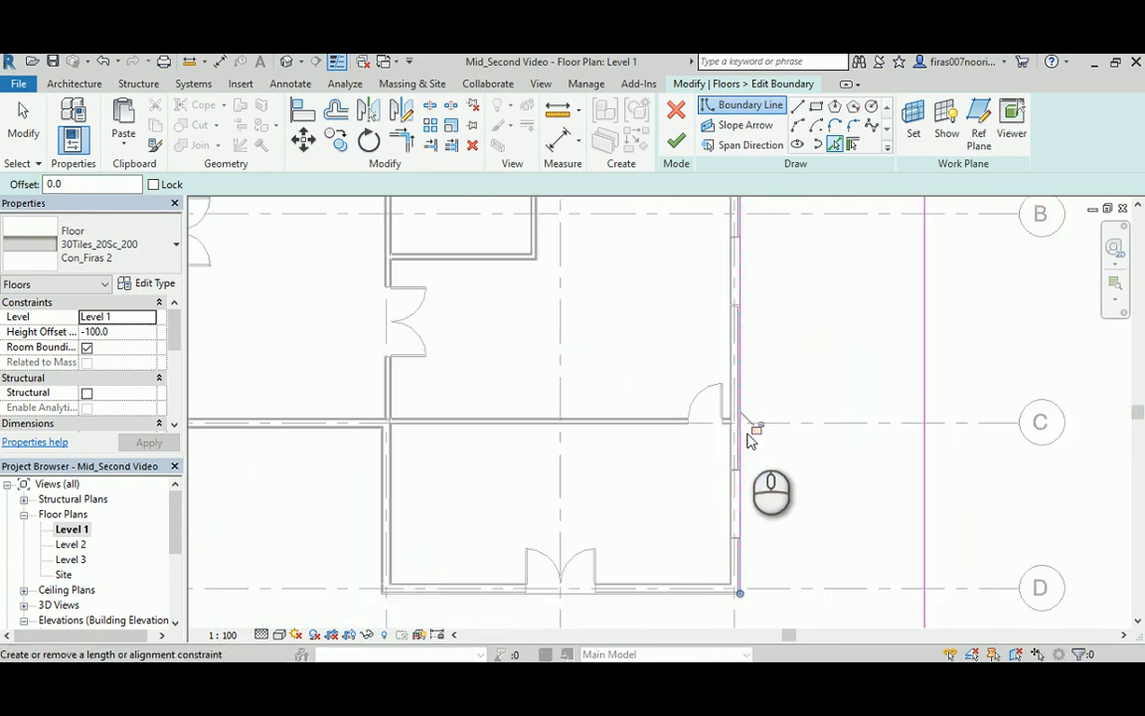
{"action": "middle_click_drag", "start_coordinate": [632, 480], "coordinate": [910, 389]}
{"action": "scroll", "coordinate": [643, 550], "scroll_direction": "up", "scroll_amount": 3}
{"action": "left_click", "coordinate": [737, 443]}
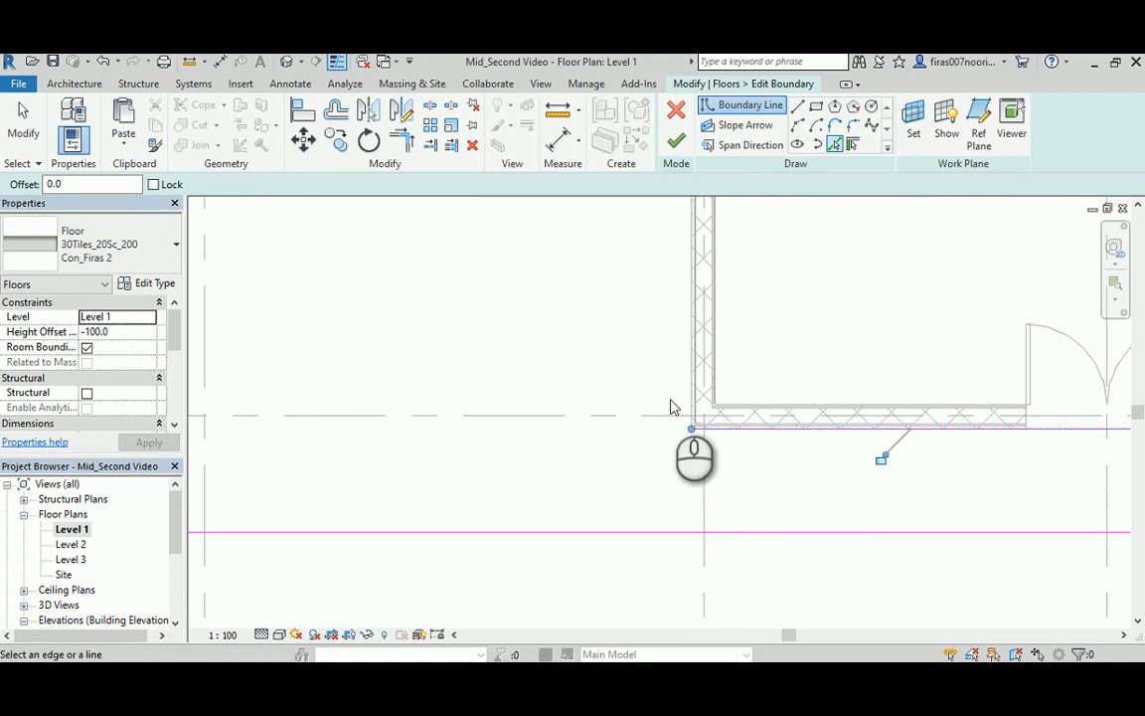
{"action": "left_click", "coordinate": [686, 384]}
{"action": "middle_click_drag", "start_coordinate": [646, 317], "coordinate": [701, 654]}
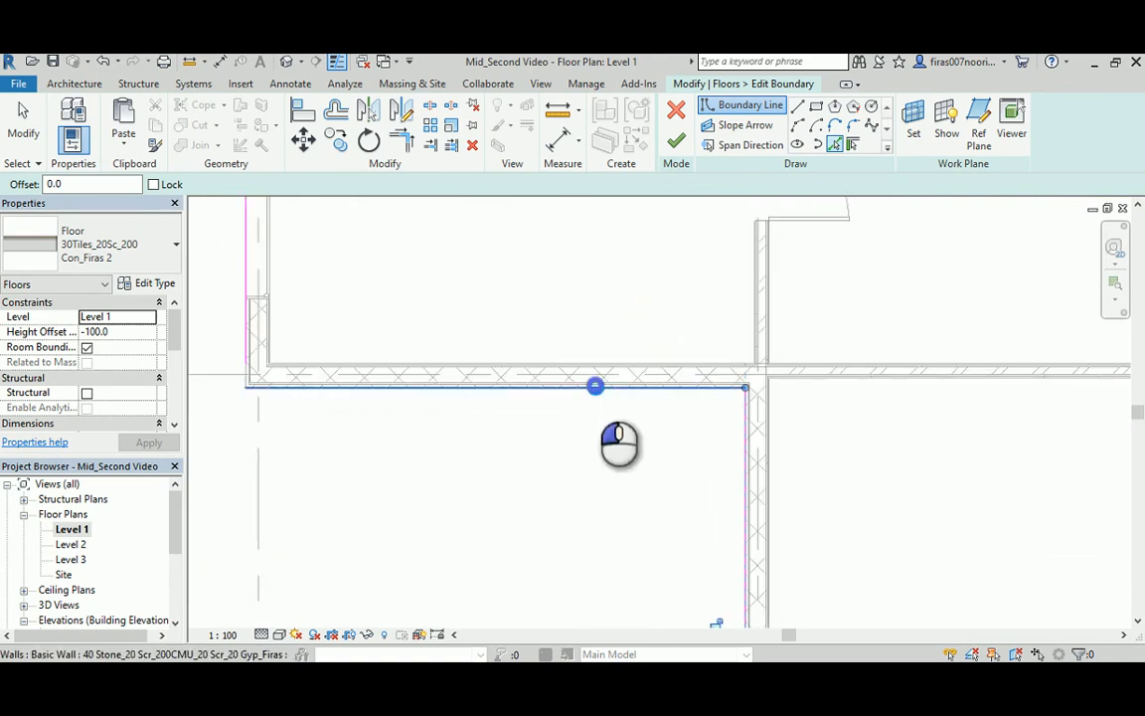
{"action": "scroll", "coordinate": [587, 390], "scroll_direction": "down", "scroll_amount": 1}
{"action": "key", "text": "Escape"}
- Trim the inner boundary lines into a closed corner at the building's left wall near grid C
{"action": "scroll", "coordinate": [320, 379], "scroll_direction": "up", "scroll_amount": 5}
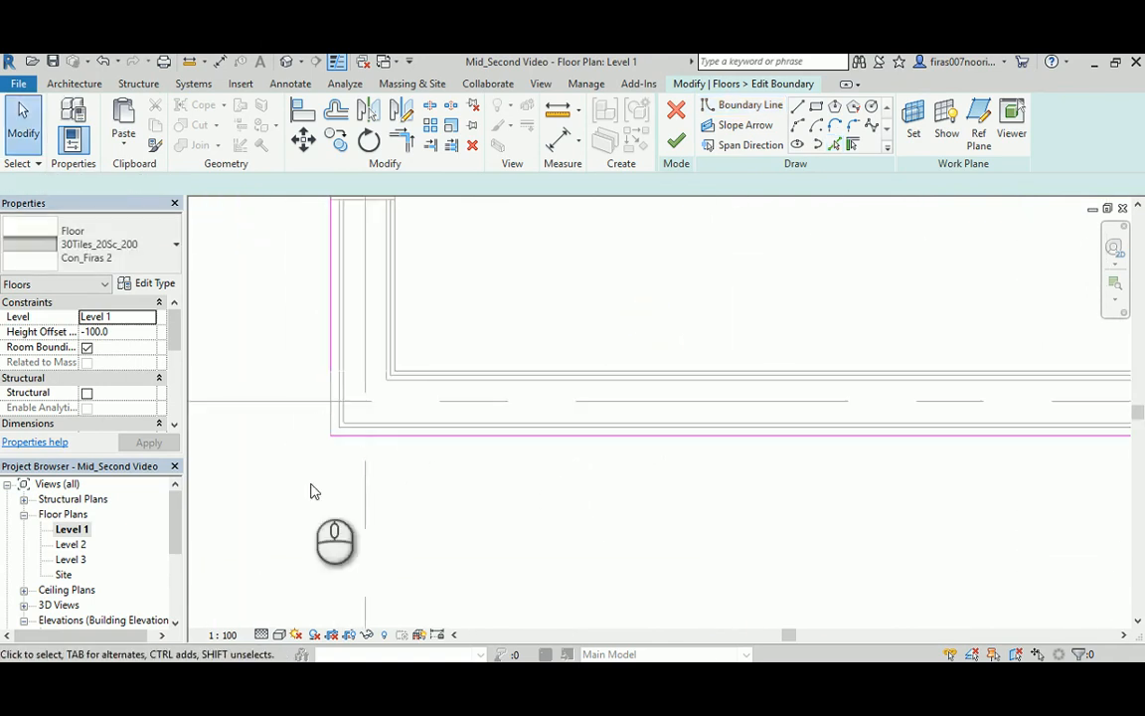
{"action": "key", "text": "t"}
{"action": "key", "text": "r"}
{"action": "left_click", "coordinate": [331, 361]}
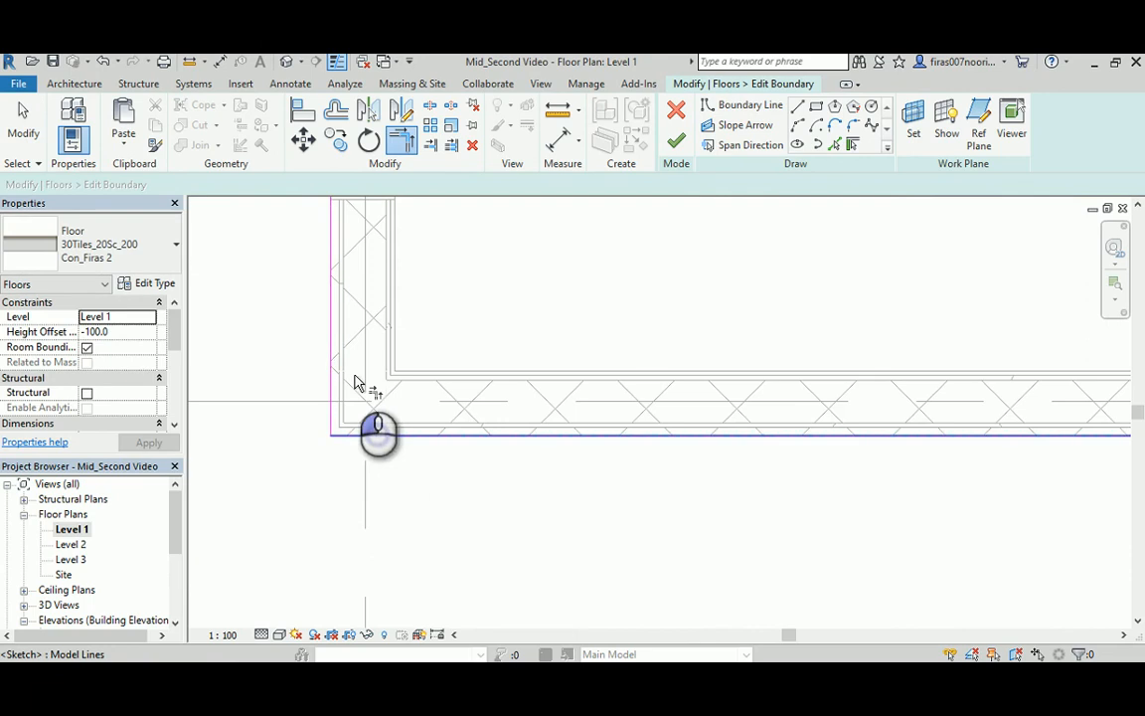
{"action": "scroll", "coordinate": [355, 376], "scroll_direction": "down", "scroll_amount": 5}
{"action": "middle_click_drag", "start_coordinate": [631, 563], "coordinate": [542, 282]}
{"action": "scroll", "coordinate": [632, 404], "scroll_direction": "up", "scroll_amount": 2}
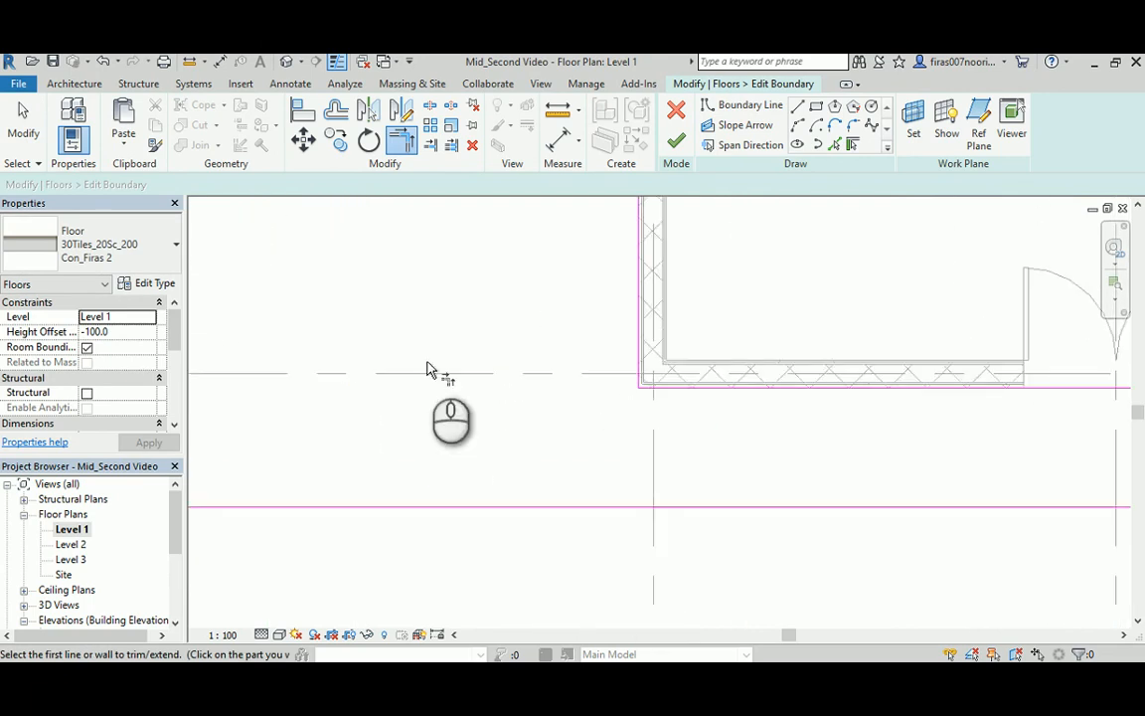
- Check the inner boundary loop along the building walls and finish the floor's boundary edit
{"action": "scroll", "coordinate": [425, 368], "scroll_direction": "down", "scroll_amount": 2}
{"action": "middle_click_drag", "start_coordinate": [772, 382], "coordinate": [722, 562]}
{"action": "middle_click_drag", "start_coordinate": [694, 398], "coordinate": [675, 474]}
{"action": "middle_click_drag", "start_coordinate": [654, 334], "coordinate": [696, 587]}
{"action": "scroll", "coordinate": [589, 362], "scroll_direction": "down", "scroll_amount": 1}
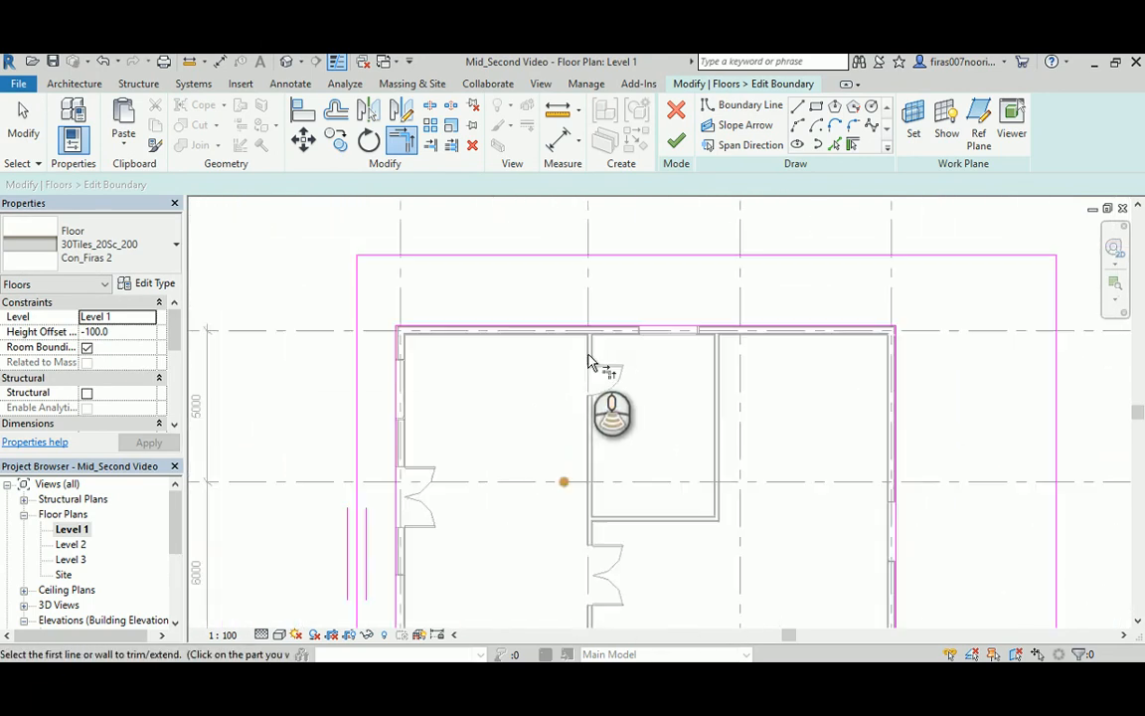
{"action": "left_click", "coordinate": [676, 151]}
{"action": "left_click", "coordinate": [246, 255]}
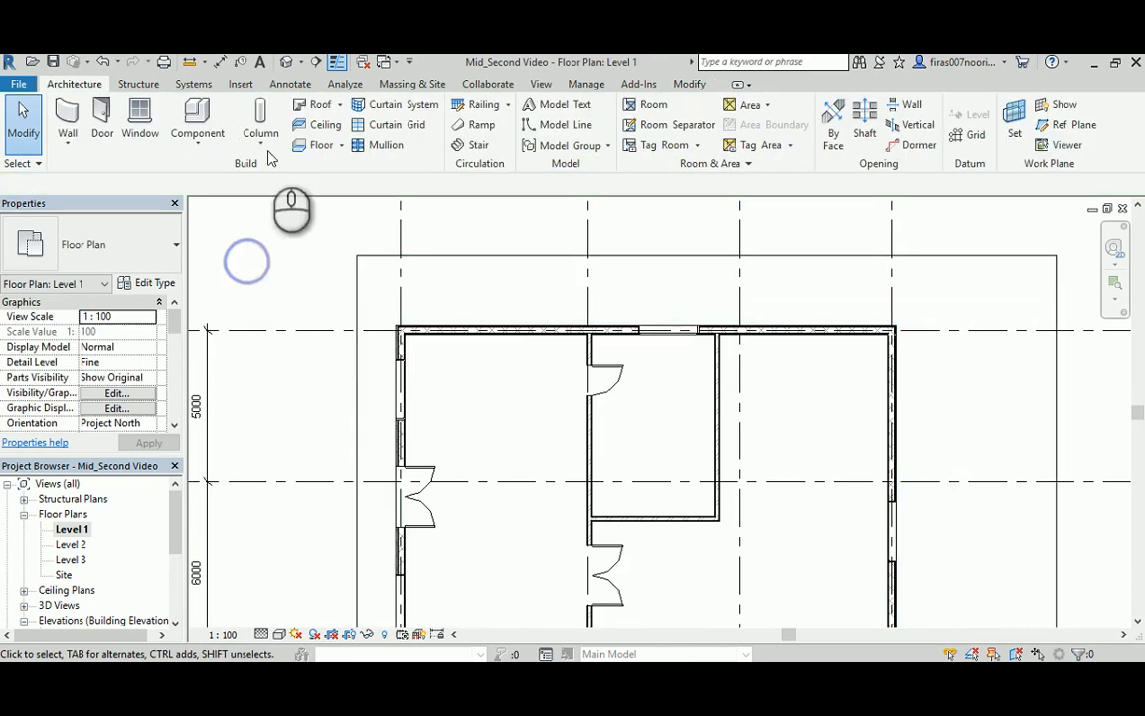
- Examine the floor with the building footprint cut out in the 3D view
{"action": "left_click", "coordinate": [285, 64]}
{"action": "scroll", "coordinate": [532, 401], "scroll_direction": "down", "scroll_amount": 1}
{"action": "middle_click_drag", "start_coordinate": [340, 328], "coordinate": [596, 325], "text": "shift"}
{"action": "scroll", "coordinate": [600, 325], "scroll_direction": "down", "scroll_amount": 2}
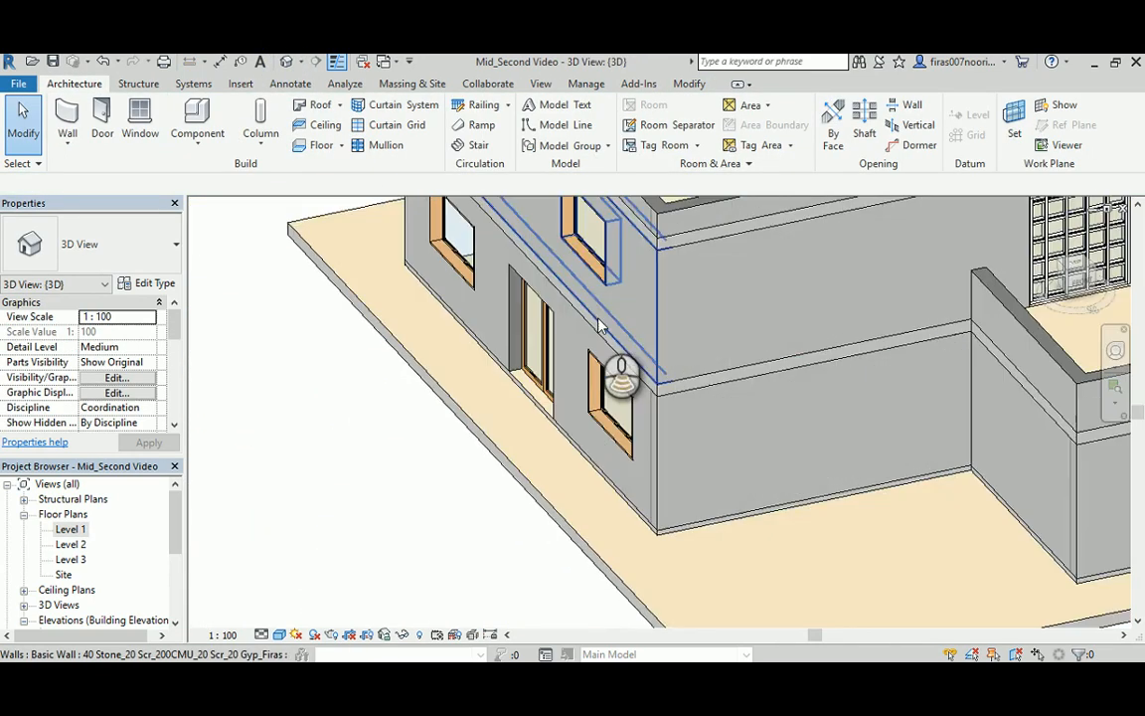
{"action": "scroll", "coordinate": [600, 325], "scroll_direction": "down", "scroll_amount": 2}
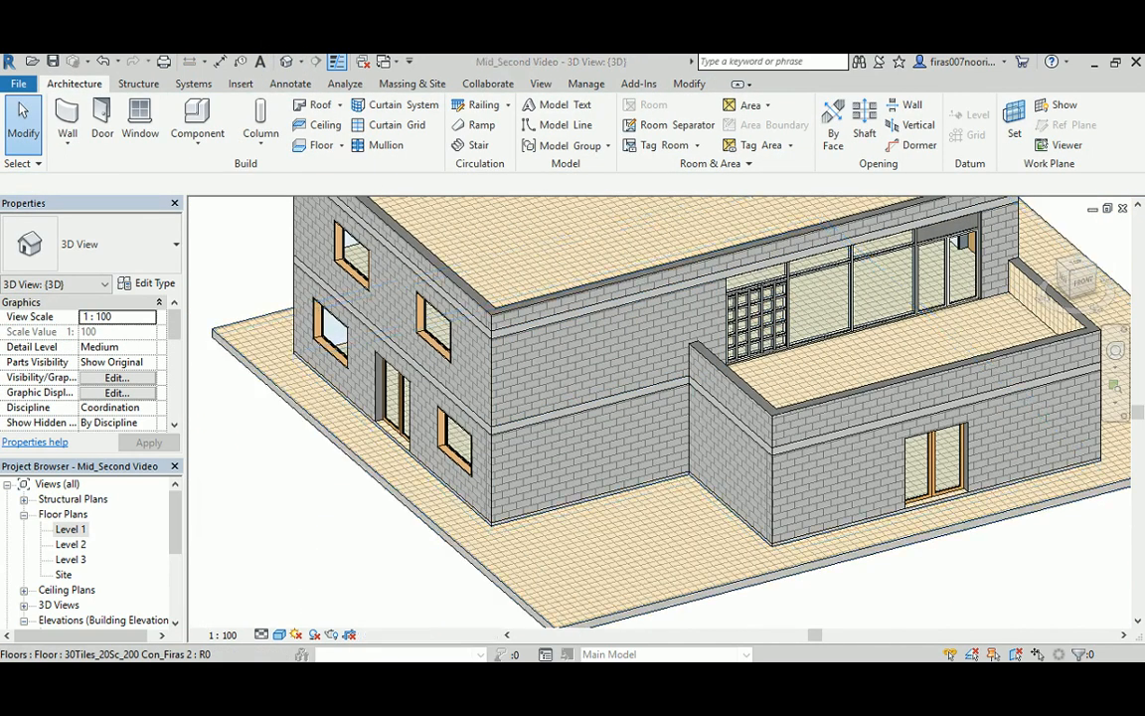
- Switch to the Level 1 reference drawing and examine the outdoor area, its levels and the ramp and perimeter dimensions
{"action": "key", "text": "alt+Tab"}
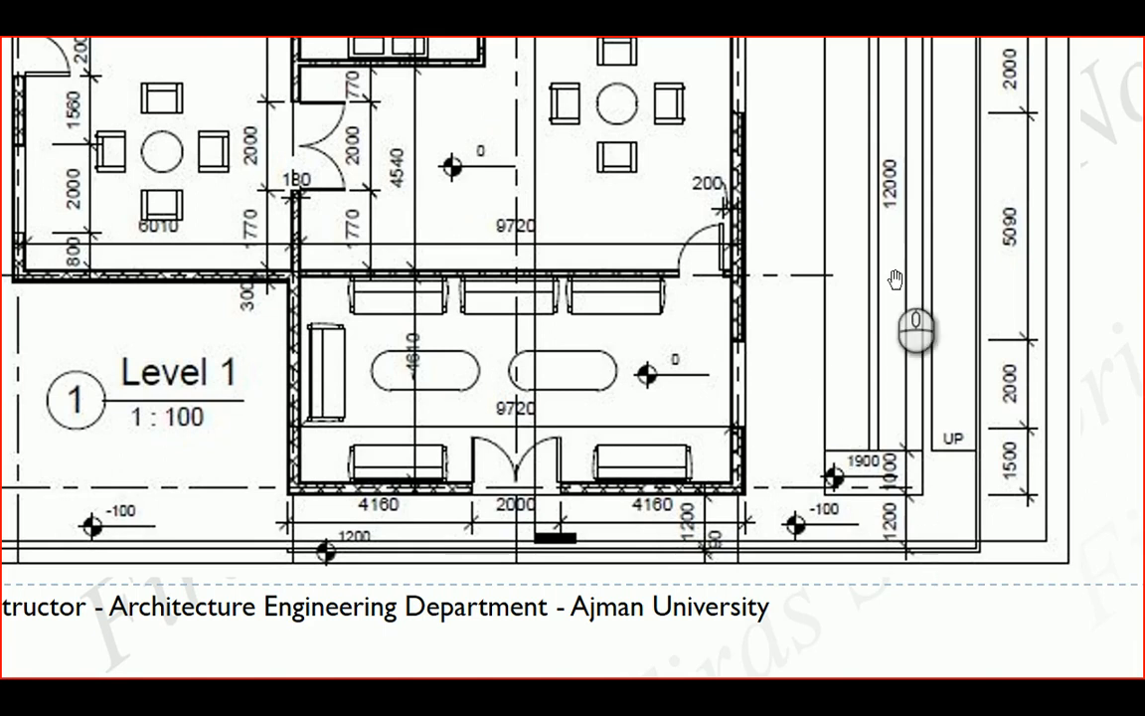
{"action": "left_click_drag", "start_coordinate": [891, 247], "coordinate": [904, 425]}
{"action": "left_click_drag", "start_coordinate": [908, 222], "coordinate": [918, 432]}
{"action": "left_click_drag", "start_coordinate": [800, 174], "coordinate": [1084, 279]}
{"action": "left_click_drag", "start_coordinate": [439, 162], "coordinate": [591, 105]}
{"action": "left_click_drag", "start_coordinate": [499, 263], "coordinate": [476, 39]}
{"action": "left_click_drag", "start_coordinate": [455, 281], "coordinate": [469, 454]}
{"action": "left_click_drag", "start_coordinate": [511, 206], "coordinate": [468, 435]}
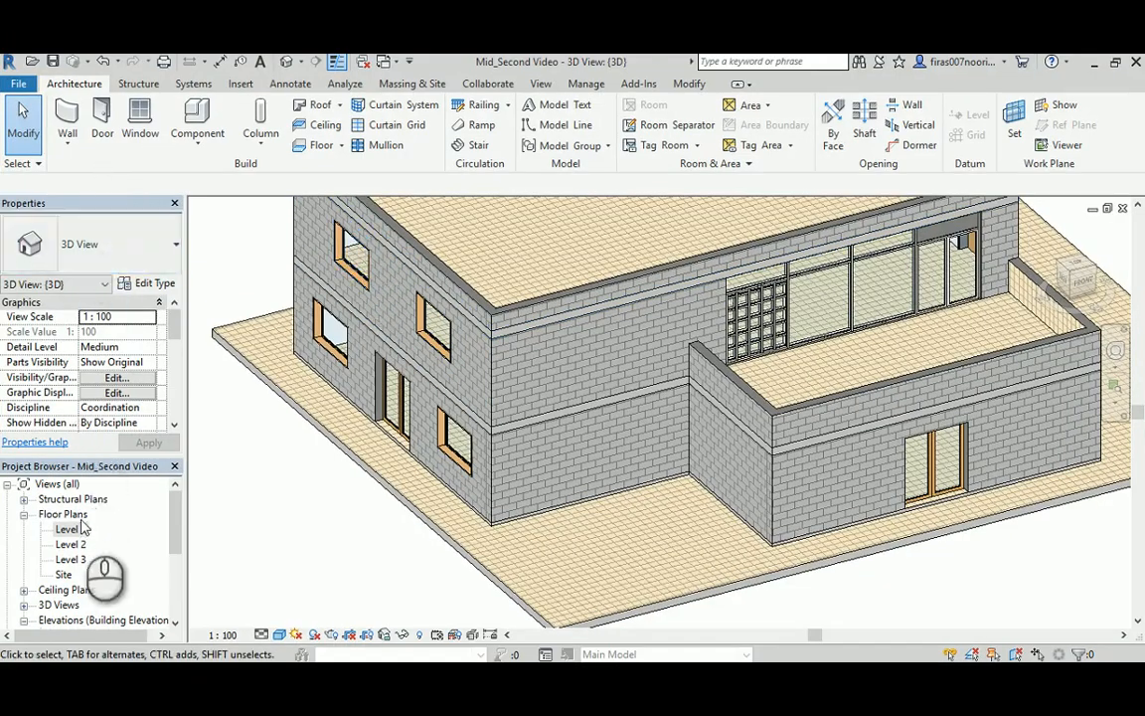
- Open the Level 1 floor plan and start a wall of type Generic - 90mm Brick
{"action": "double_click", "coordinate": [81, 529]}
{"action": "left_click", "coordinate": [68, 121]}
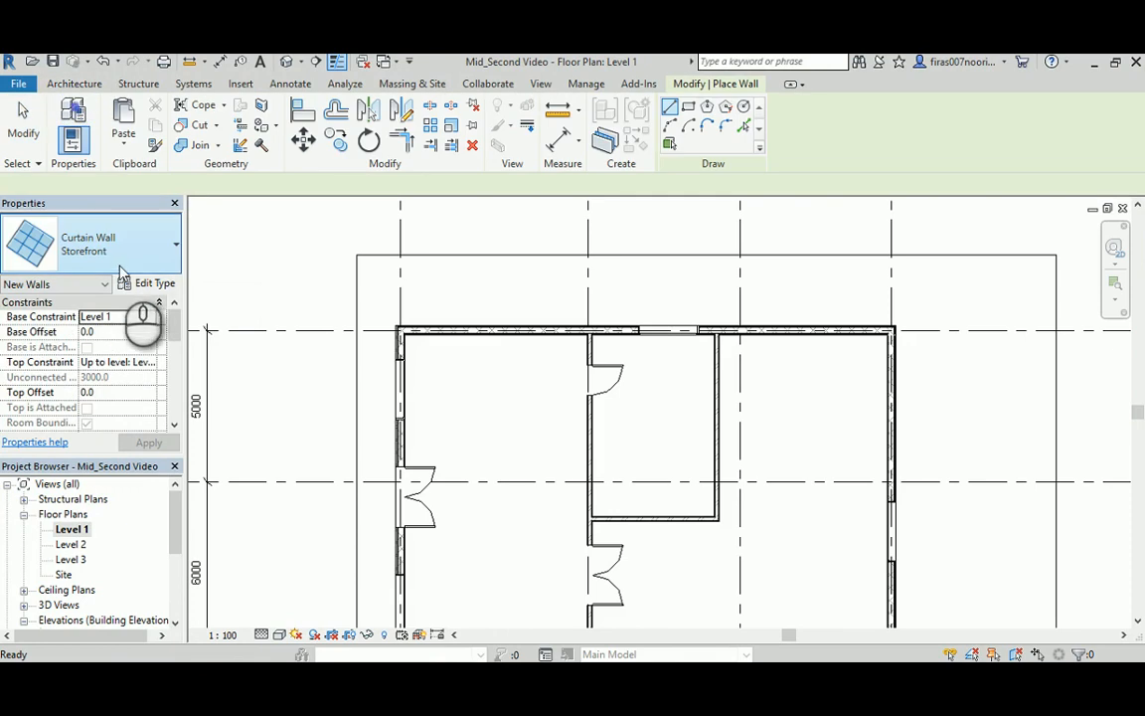
{"action": "left_click", "coordinate": [132, 249]}
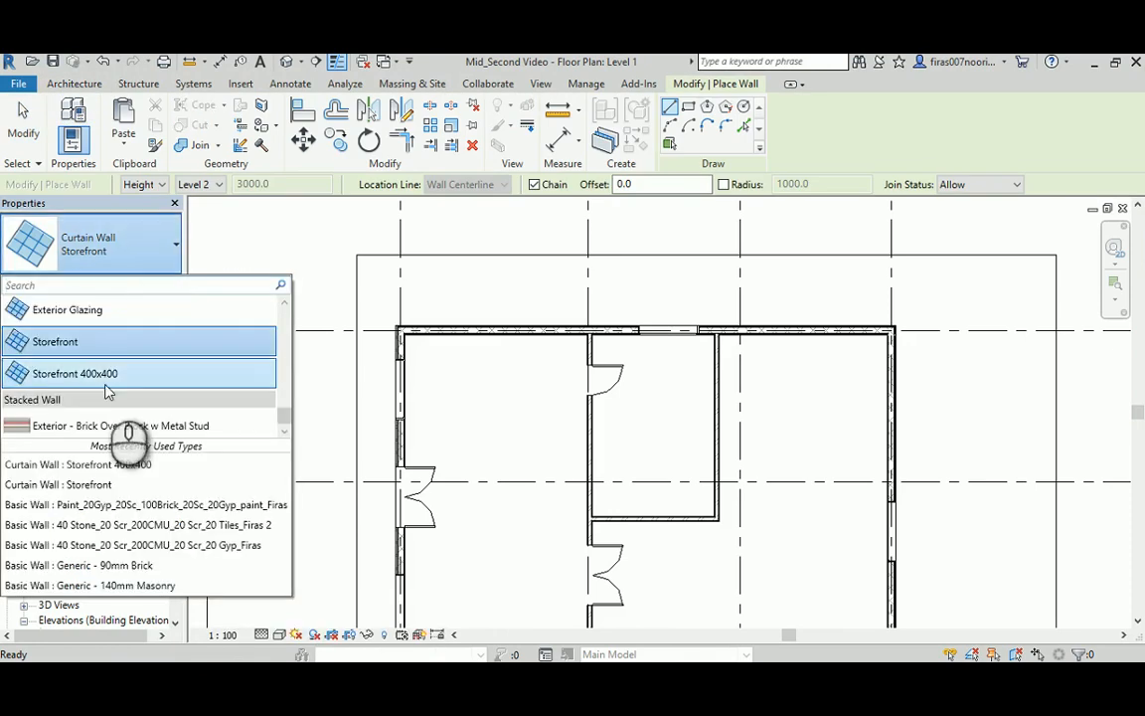
{"action": "scroll", "coordinate": [108, 390], "scroll_direction": "down", "scroll_amount": 10}
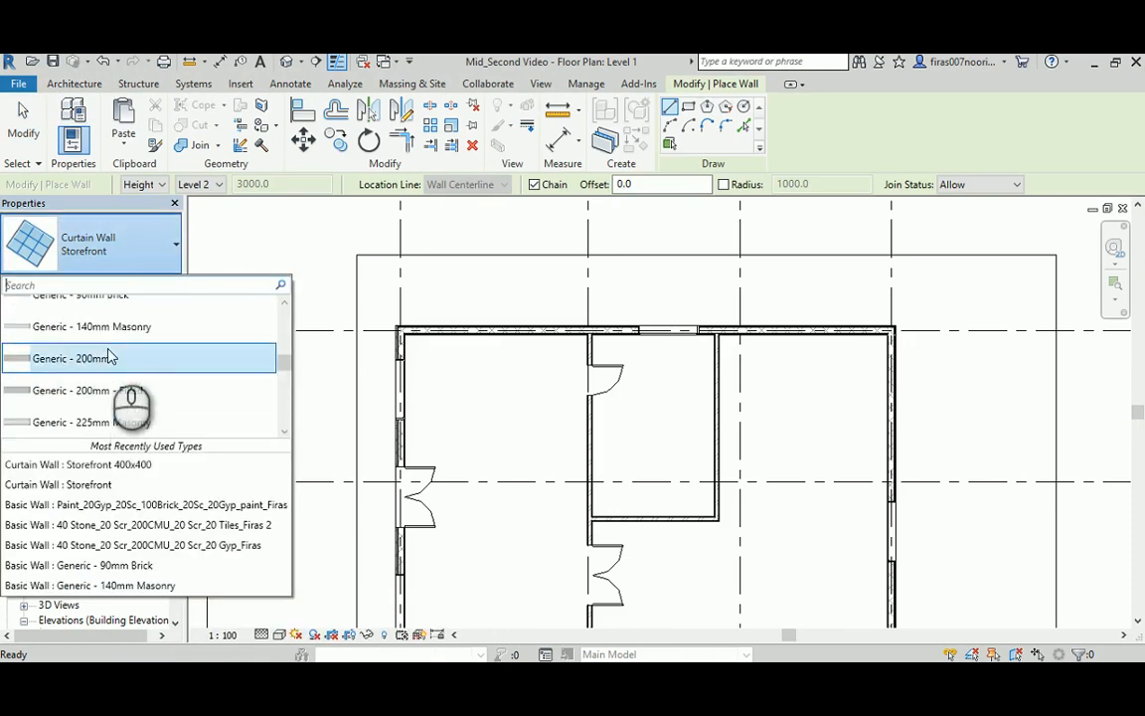
{"action": "scroll", "coordinate": [111, 358], "scroll_direction": "up", "scroll_amount": 5}
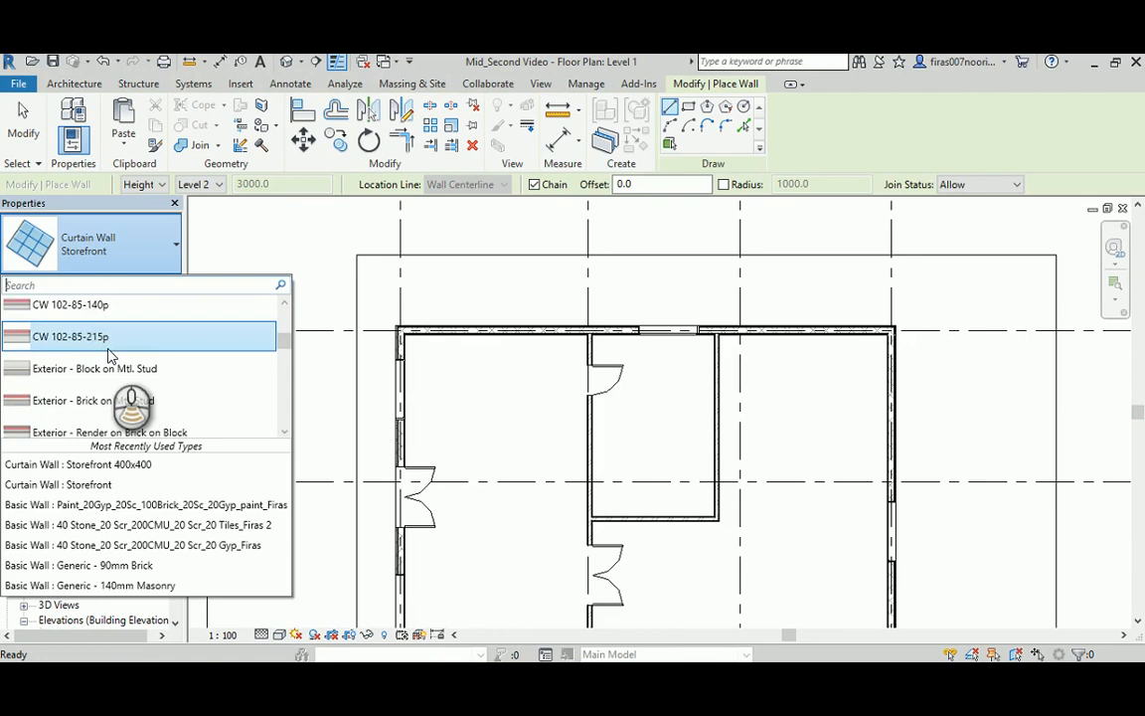
{"action": "scroll", "coordinate": [109, 356], "scroll_direction": "down", "scroll_amount": 3}
{"action": "left_click", "coordinate": [114, 376]}
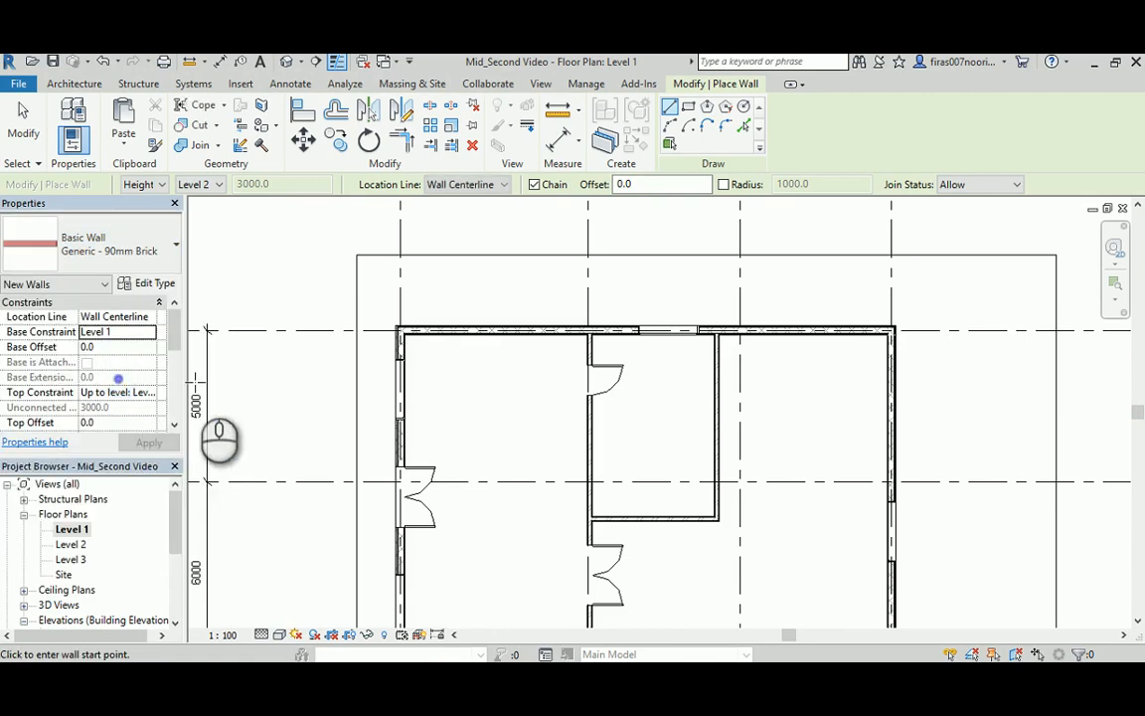
- Set the new wall's base offset to -100, top constraint to Unconnected with 1300 height, and location line to Finish Face: Exterior
{"action": "left_click", "coordinate": [143, 337]}
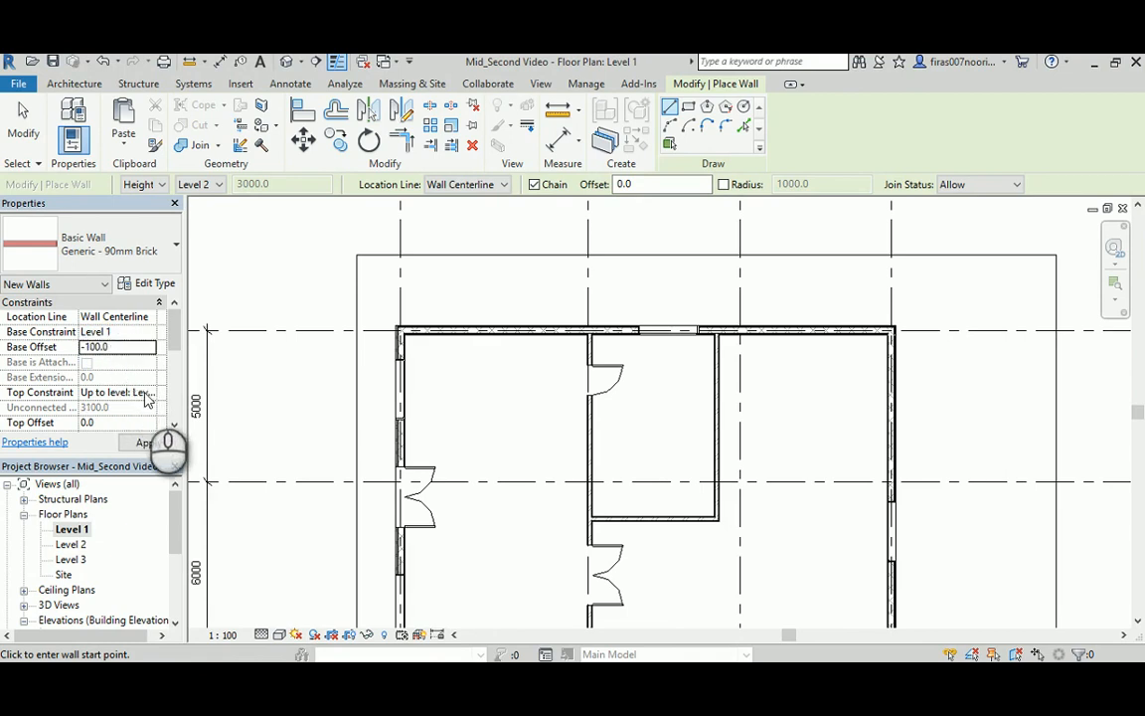
{"action": "left_click", "coordinate": [147, 395]}
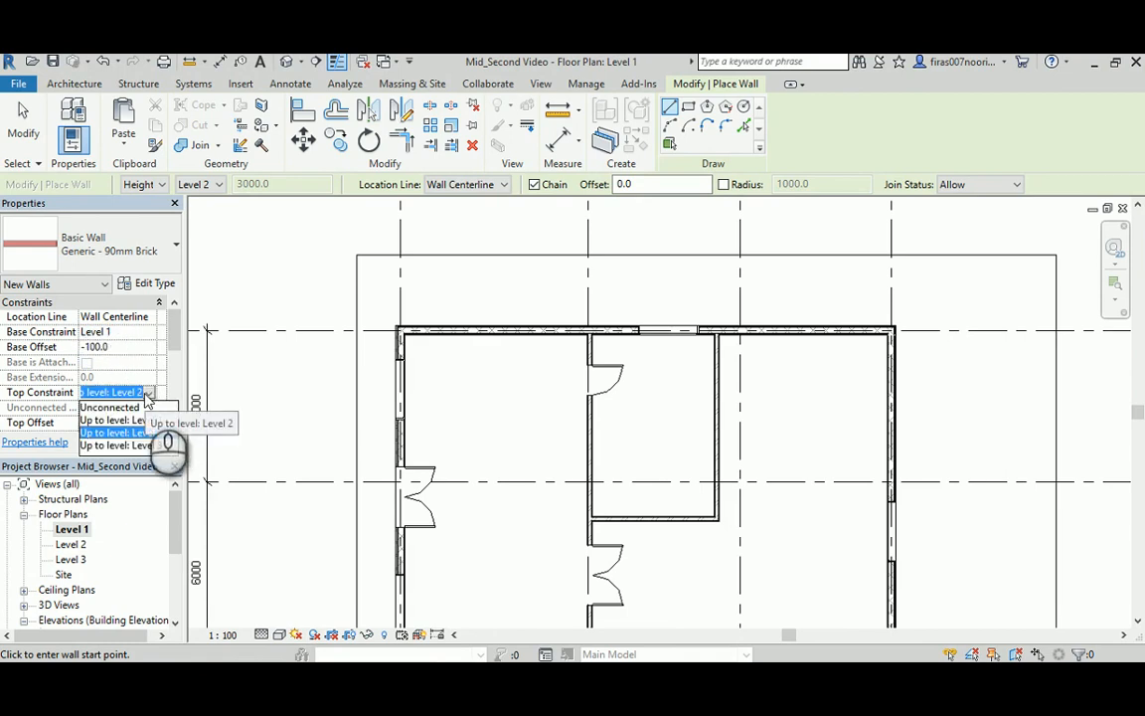
{"action": "left_click", "coordinate": [117, 409]}
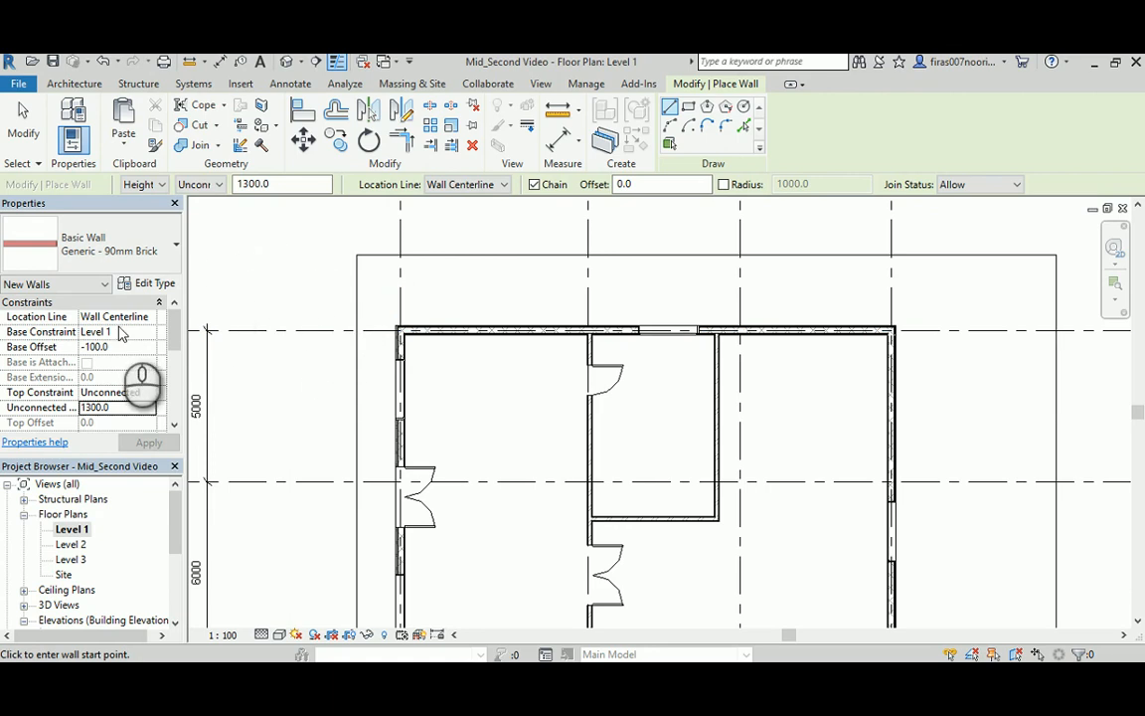
{"action": "left_click", "coordinate": [150, 316]}
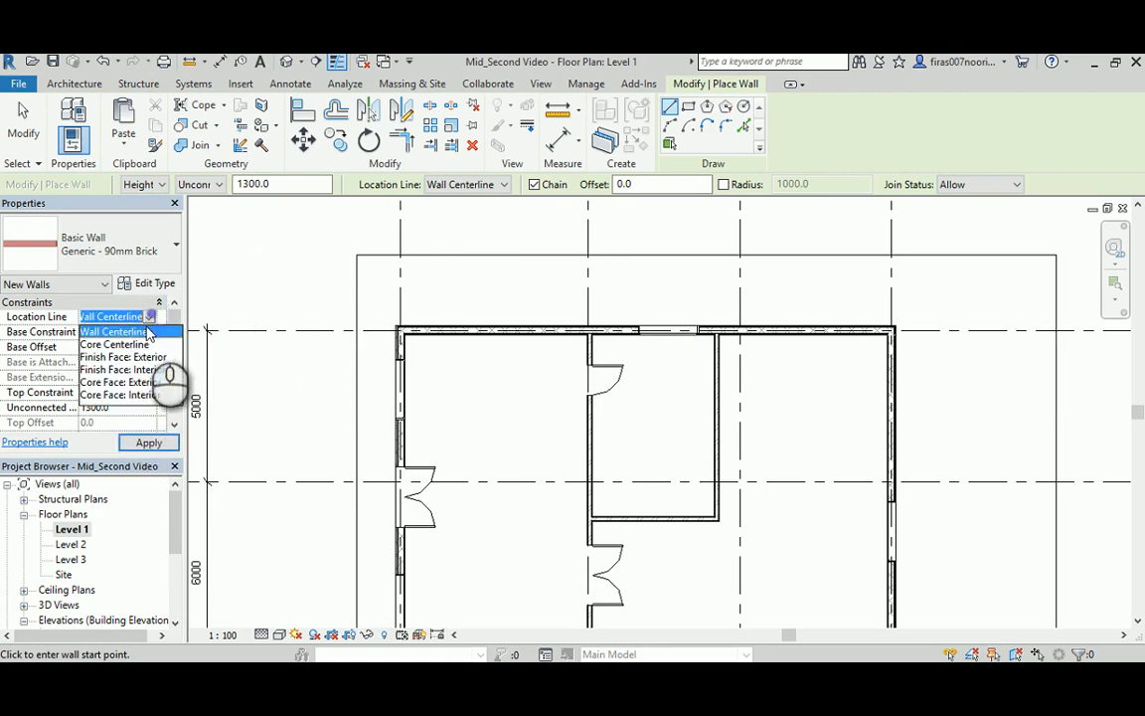
{"action": "left_click", "coordinate": [109, 357]}
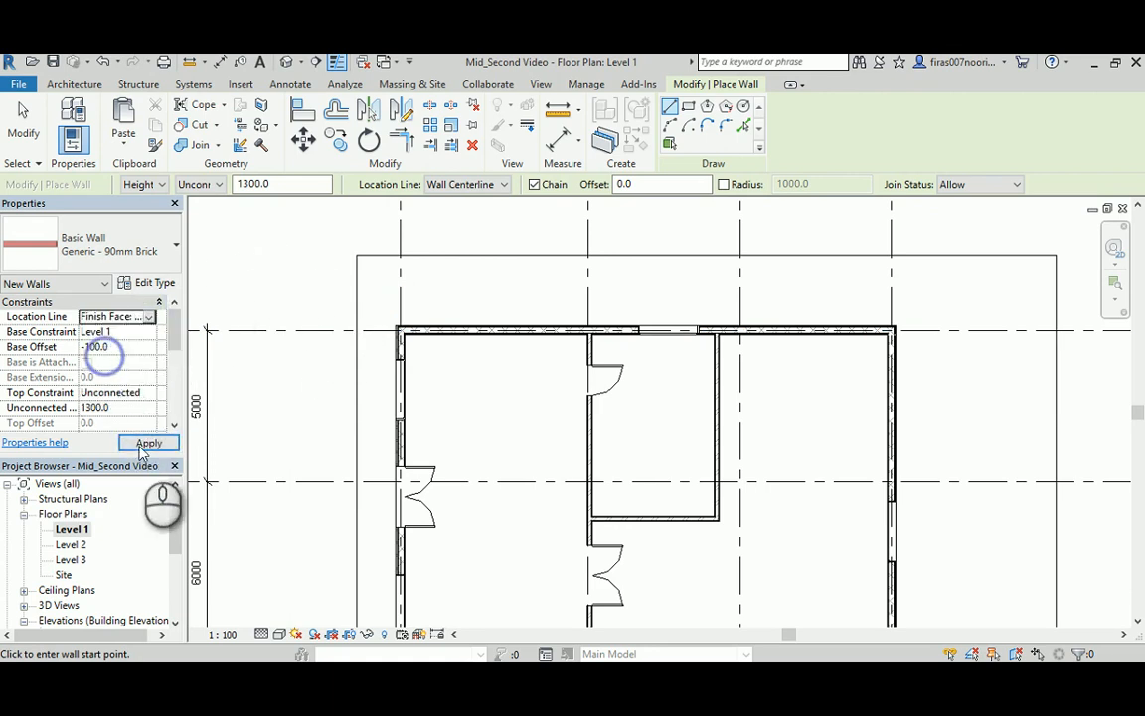
{"action": "left_click", "coordinate": [149, 443]}
- Draw the brick wall along all four outer edges of the surrounding floor, closing it at the starting corner
{"action": "left_click", "coordinate": [356, 256]}
{"action": "scroll", "coordinate": [338, 251], "scroll_direction": "up", "scroll_amount": 4}
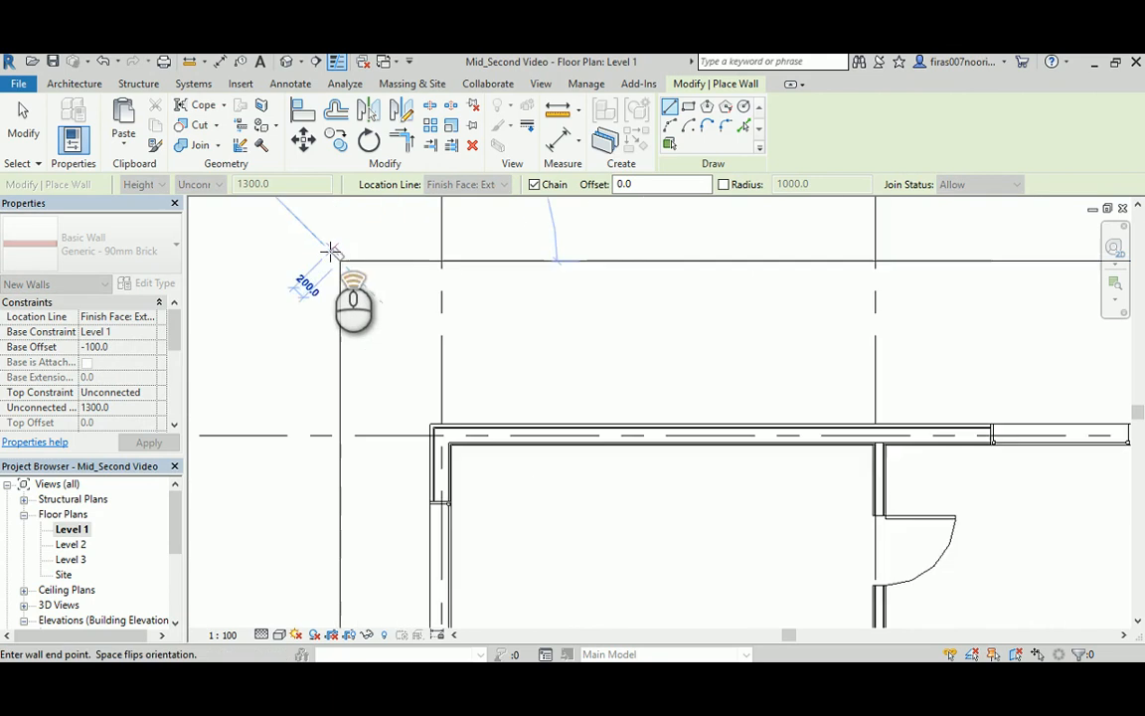
{"action": "scroll", "coordinate": [390, 260], "scroll_direction": "down", "scroll_amount": 2}
{"action": "scroll", "coordinate": [390, 261], "scroll_direction": "down", "scroll_amount": 3}
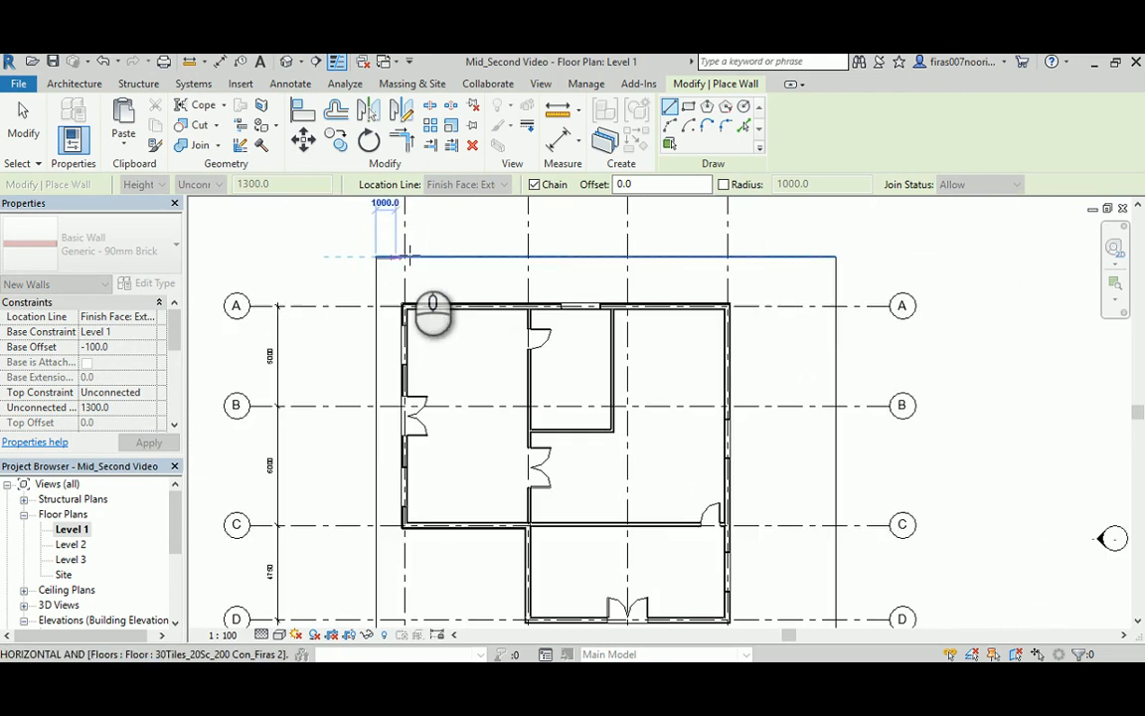
{"action": "left_click", "coordinate": [831, 258]}
{"action": "middle_click_drag", "start_coordinate": [757, 467], "coordinate": [653, 201]}
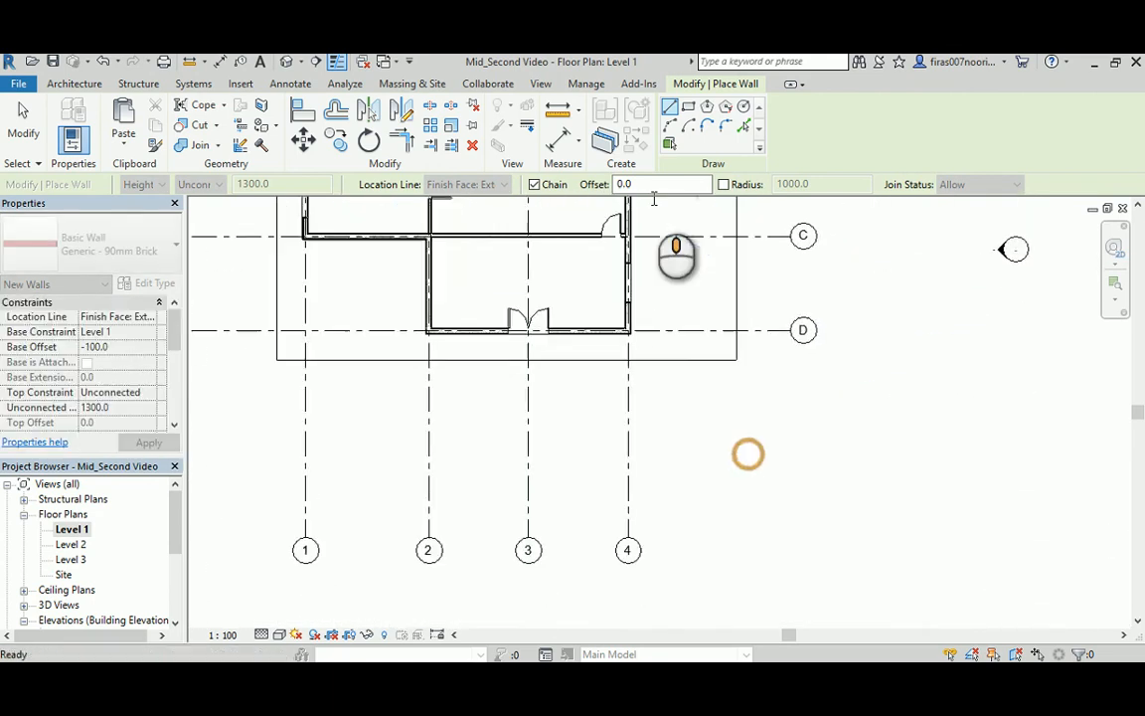
{"action": "scroll", "coordinate": [686, 363], "scroll_direction": "up", "scroll_amount": 2}
{"action": "left_click", "coordinate": [760, 351]}
{"action": "middle_click_drag", "start_coordinate": [606, 363], "coordinate": [1025, 466]}
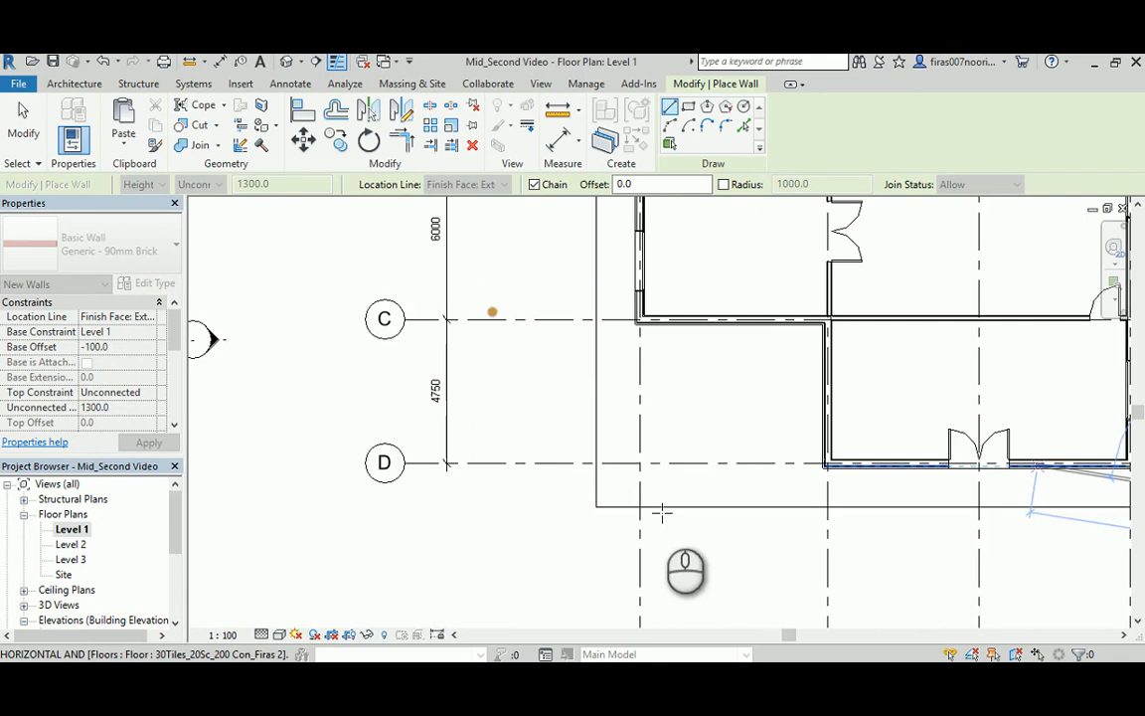
{"action": "left_click", "coordinate": [598, 506]}
{"action": "middle_click_drag", "start_coordinate": [601, 320], "coordinate": [523, 634]}
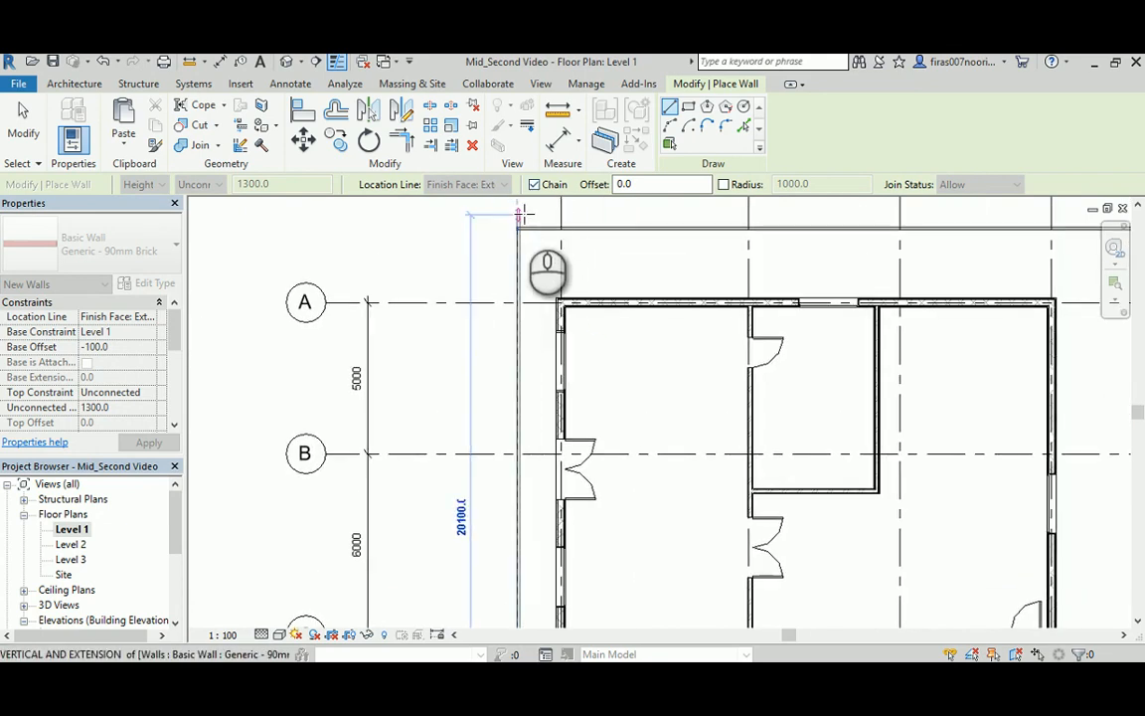
{"action": "left_click", "coordinate": [518, 229]}
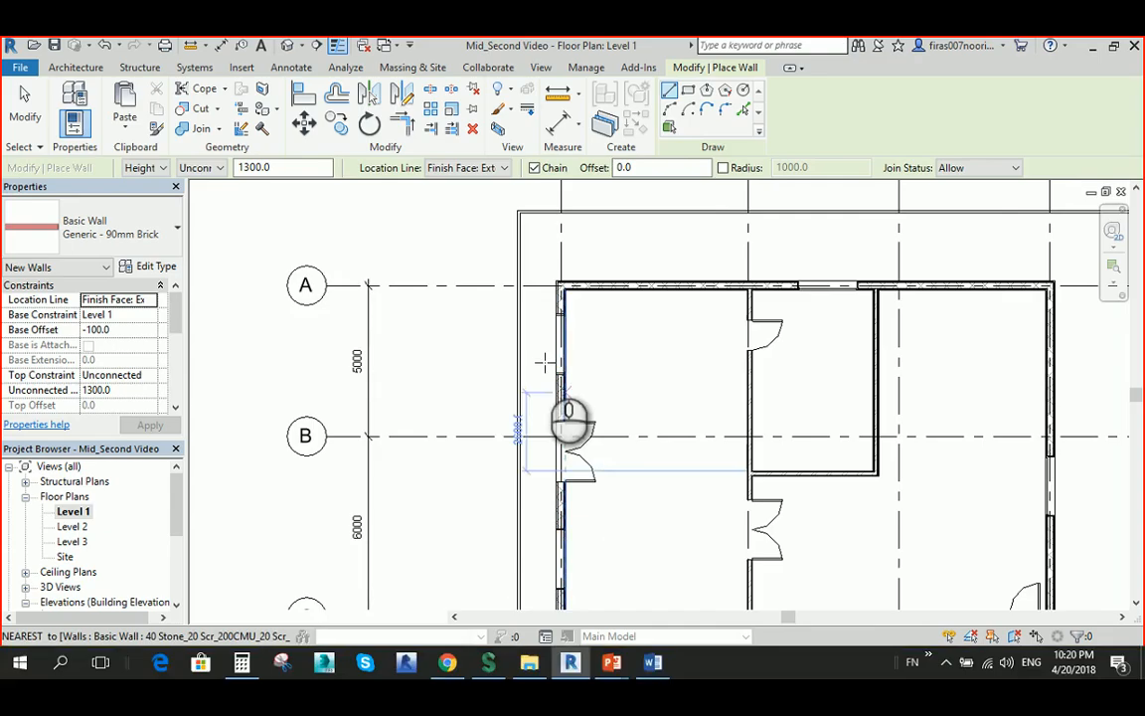
{"action": "scroll", "coordinate": [511, 278], "scroll_direction": "down", "scroll_amount": 5}
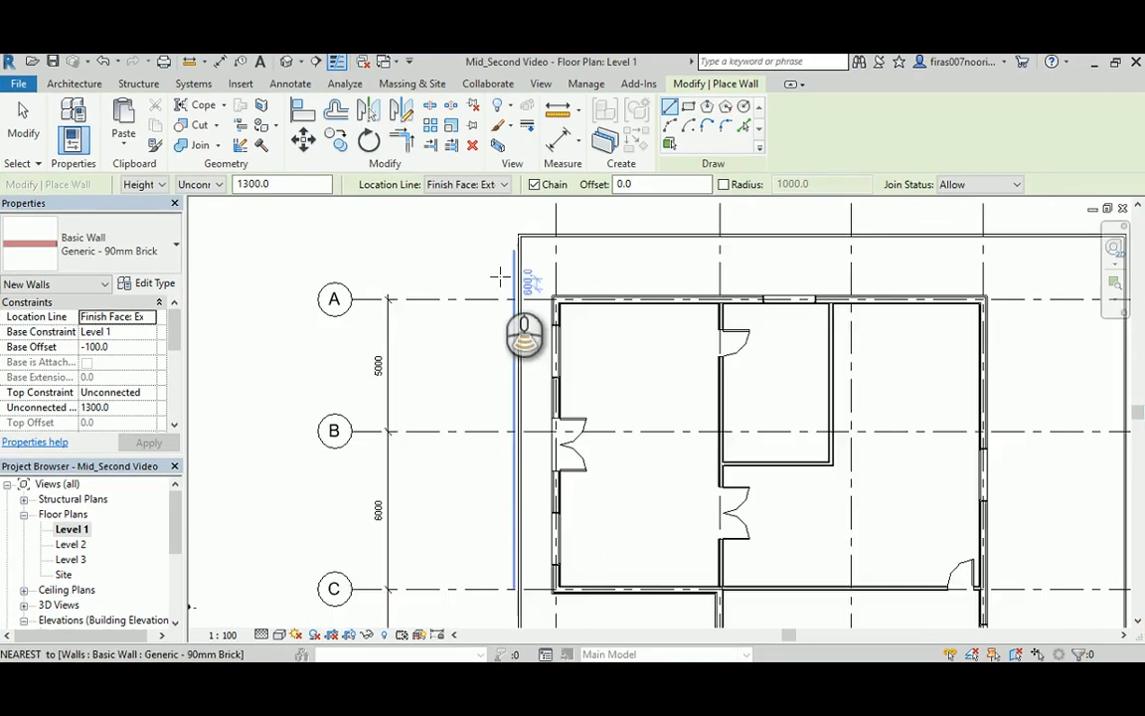
{"action": "key", "text": "Escape"}
{"action": "key", "text": "Escape"}
- Shorten the perimeter wall below grid D so its left end stops near grid 2
{"action": "scroll", "coordinate": [559, 438], "scroll_direction": "up", "scroll_amount": 6}
{"action": "scroll", "coordinate": [696, 438], "scroll_direction": "up", "scroll_amount": 4}
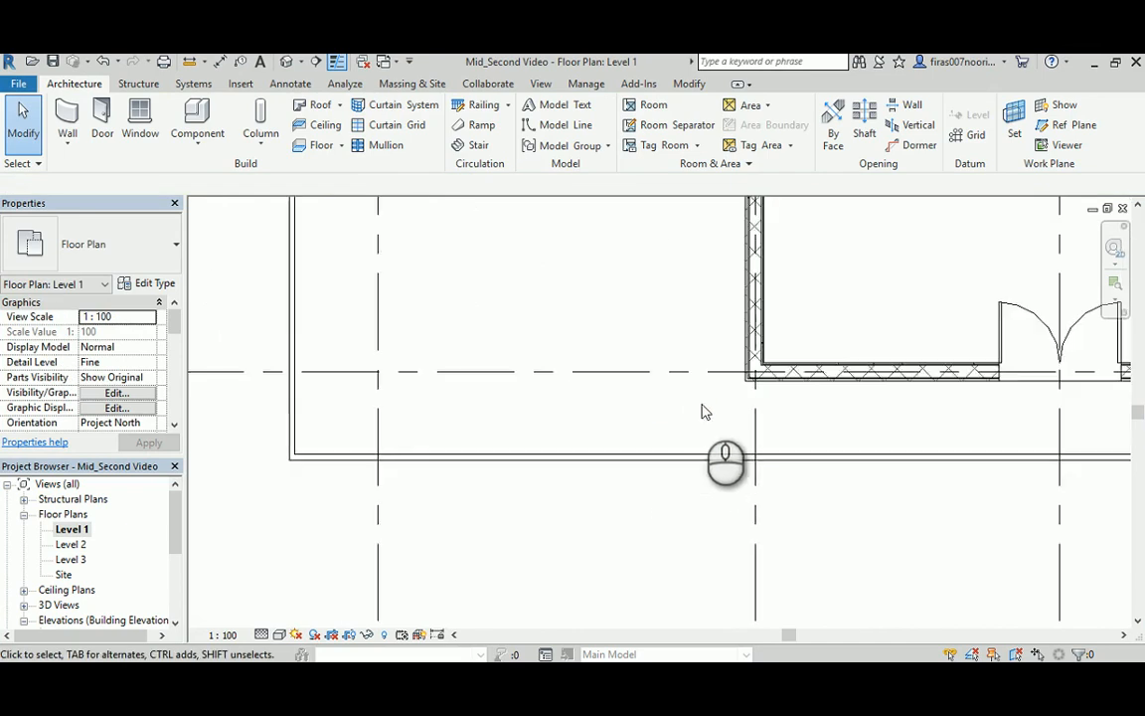
{"action": "left_click", "coordinate": [651, 480]}
{"action": "scroll", "coordinate": [647, 473], "scroll_direction": "down", "scroll_amount": 3}
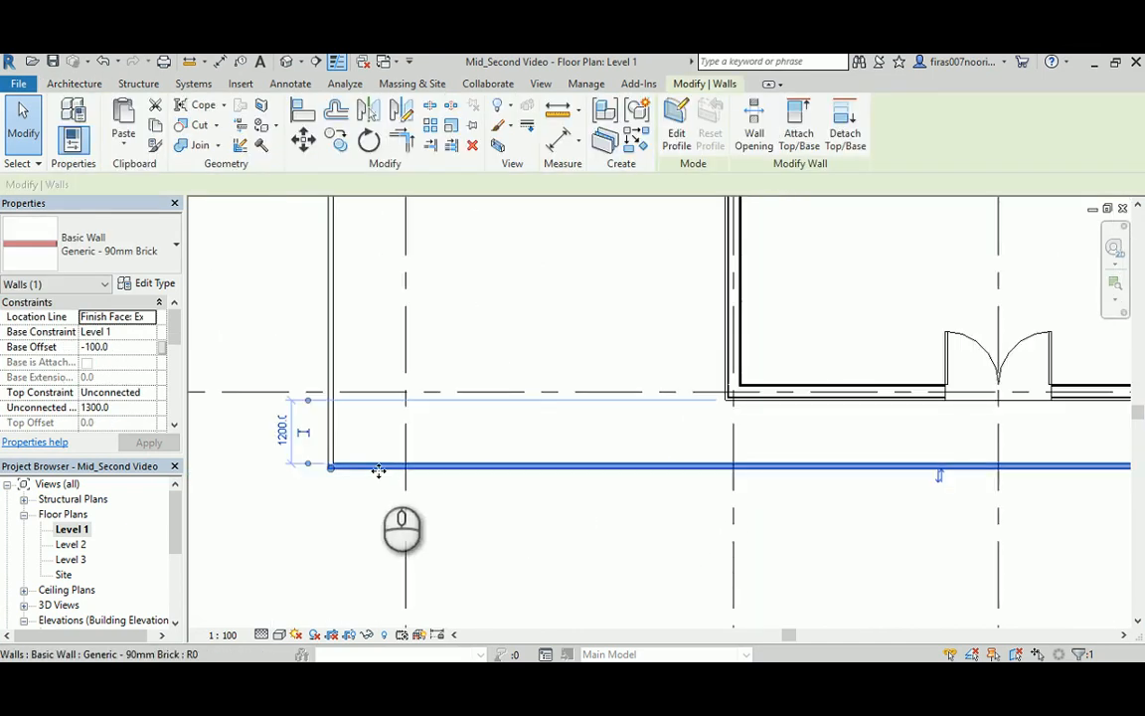
{"action": "left_click_drag", "start_coordinate": [331, 467], "coordinate": [723, 474]}
{"action": "scroll", "coordinate": [726, 467], "scroll_direction": "up", "scroll_amount": 4}
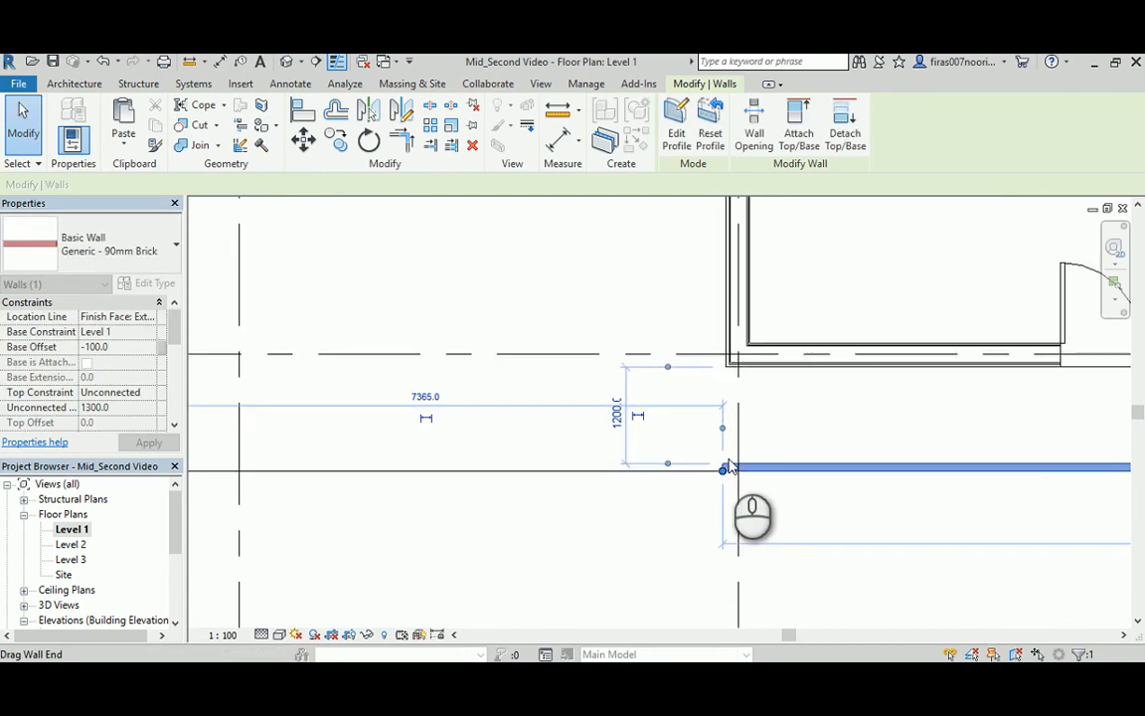
{"action": "left_click", "coordinate": [810, 411]}
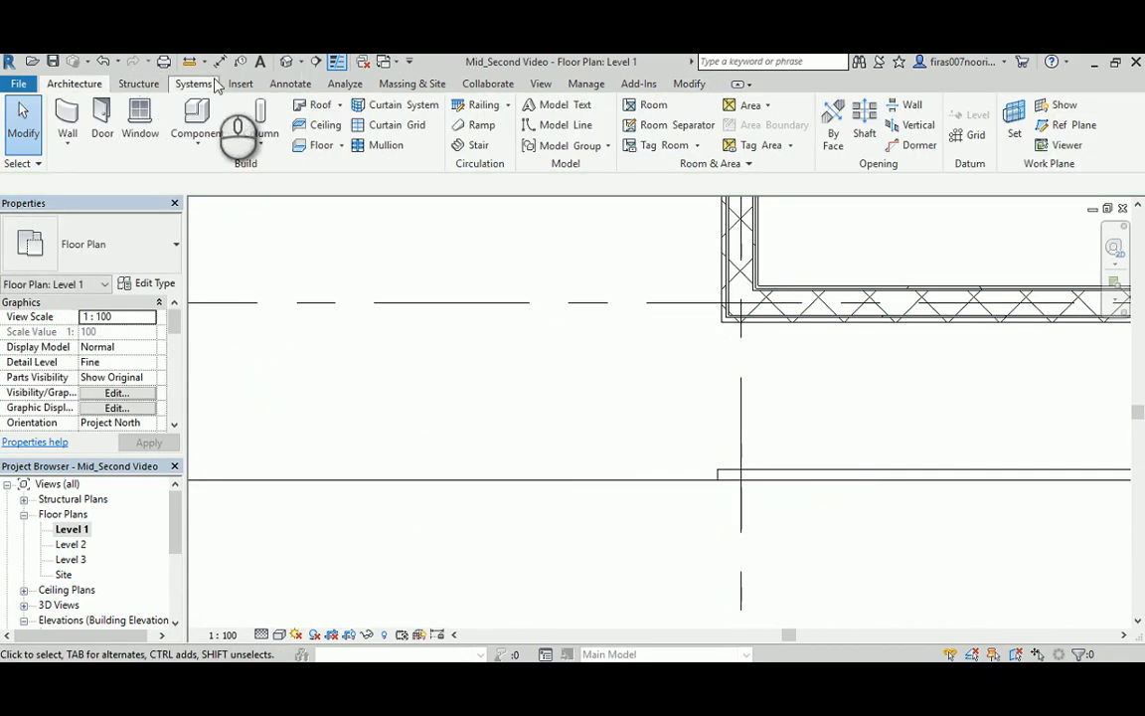
- Draw a vertical detail line about 2000 mm long from the building's outer corner at grids D and 2, crossing the perimeter wall
{"action": "left_click", "coordinate": [290, 83]}
{"action": "left_click", "coordinate": [380, 104]}
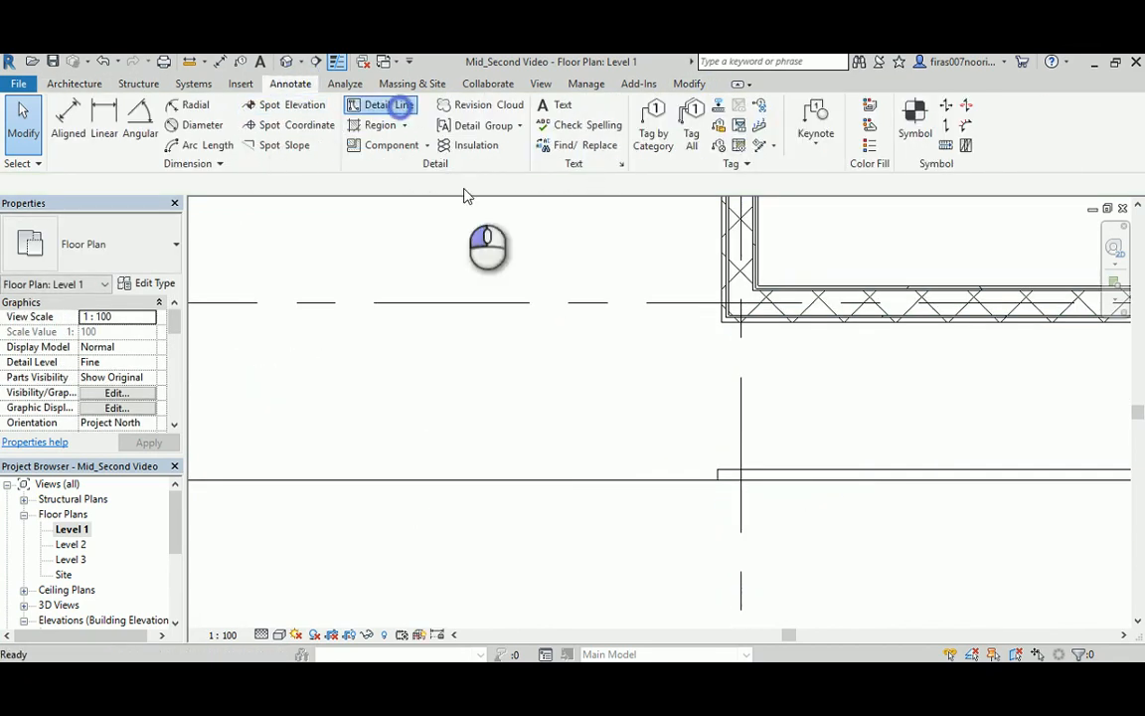
{"action": "left_click", "coordinate": [722, 322]}
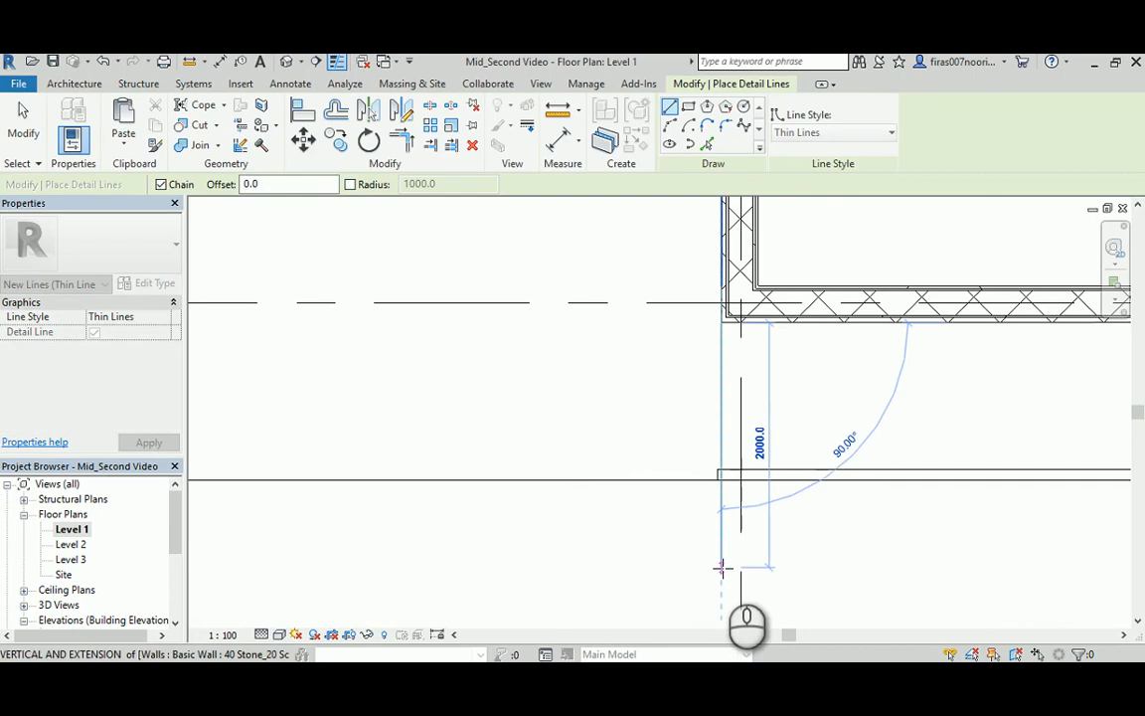
{"action": "left_click", "coordinate": [723, 564]}
{"action": "key", "text": "Escape"}
{"action": "key", "text": "Escape"}
- Align the shortened perimeter wall's end with the detail line and delete that line
{"action": "scroll", "coordinate": [740, 471], "scroll_direction": "up", "scroll_amount": 1}
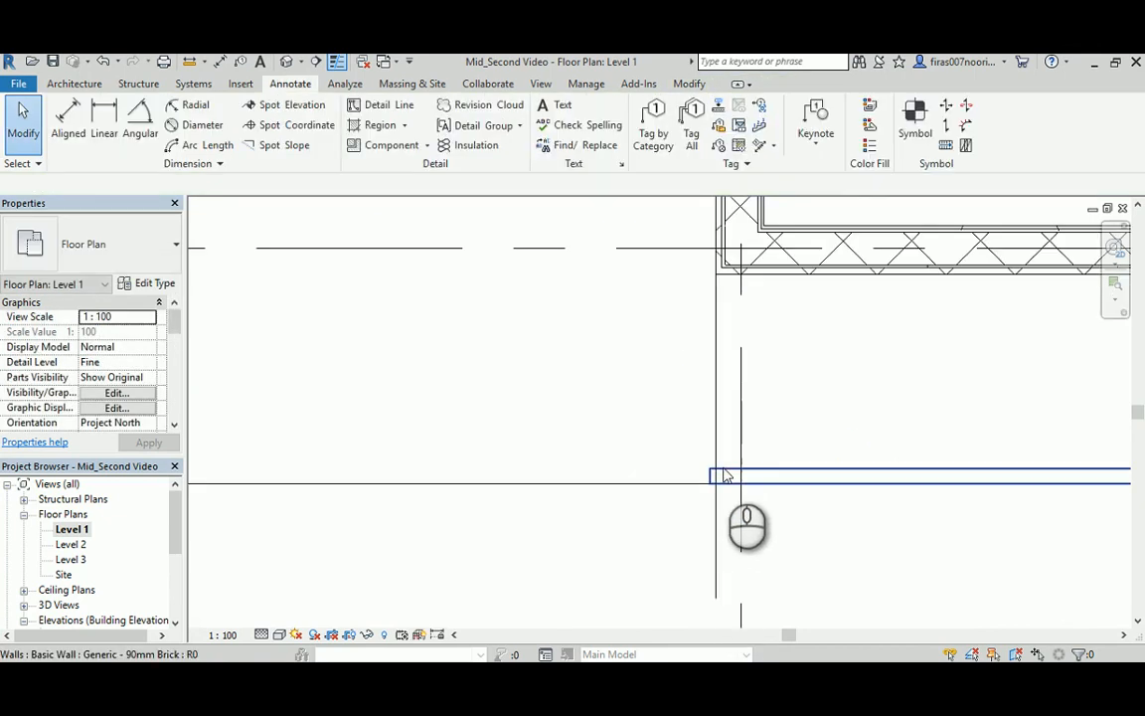
{"action": "left_click", "coordinate": [736, 477]}
{"action": "left_click_drag", "start_coordinate": [716, 474], "coordinate": [710, 484]}
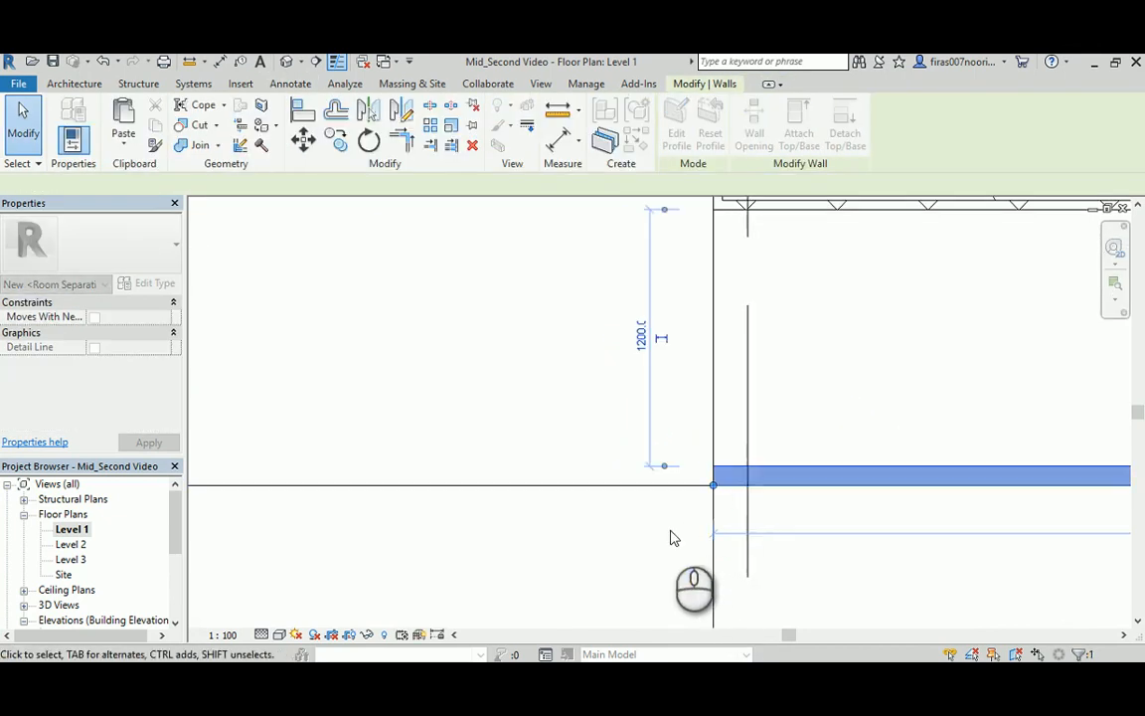
{"action": "key", "text": "Escape"}
{"action": "left_click", "coordinate": [711, 519]}
{"action": "key", "text": "Delete"}
{"action": "scroll", "coordinate": [693, 513], "scroll_direction": "down", "scroll_amount": 3}
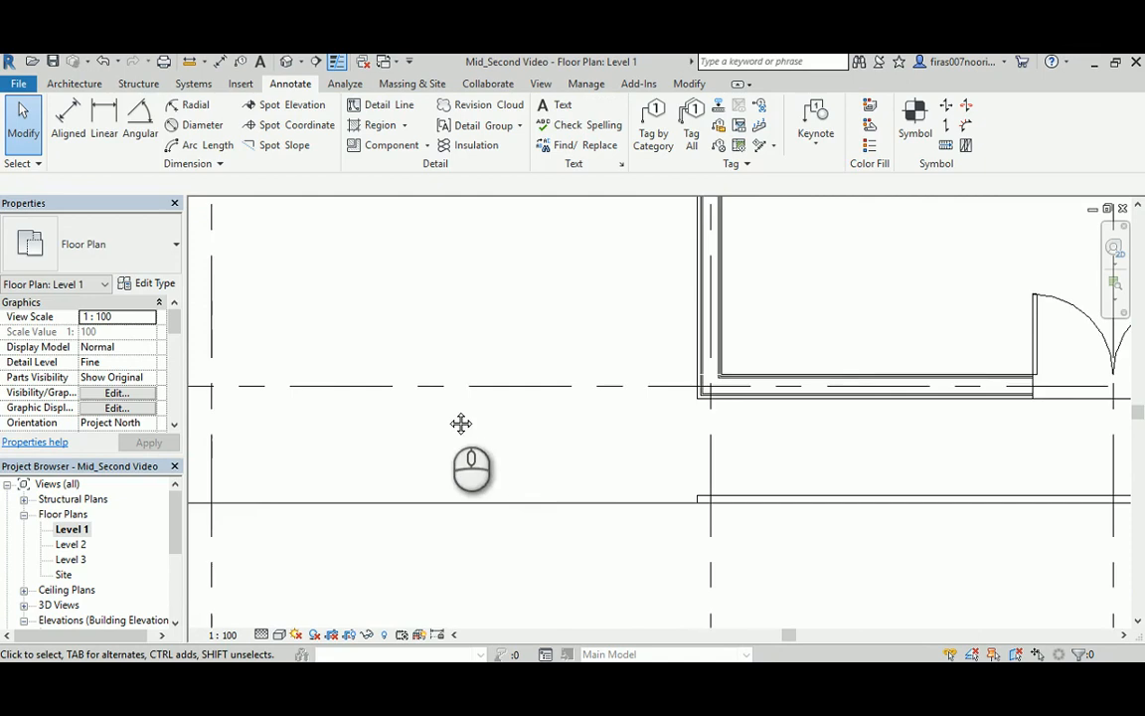
- Extend the lower end of the perimeter wall beside grid 1 to the floor's edge
{"action": "middle_click_drag", "start_coordinate": [449, 411], "coordinate": [712, 433]}
{"action": "scroll", "coordinate": [344, 481], "scroll_direction": "up", "scroll_amount": 4}
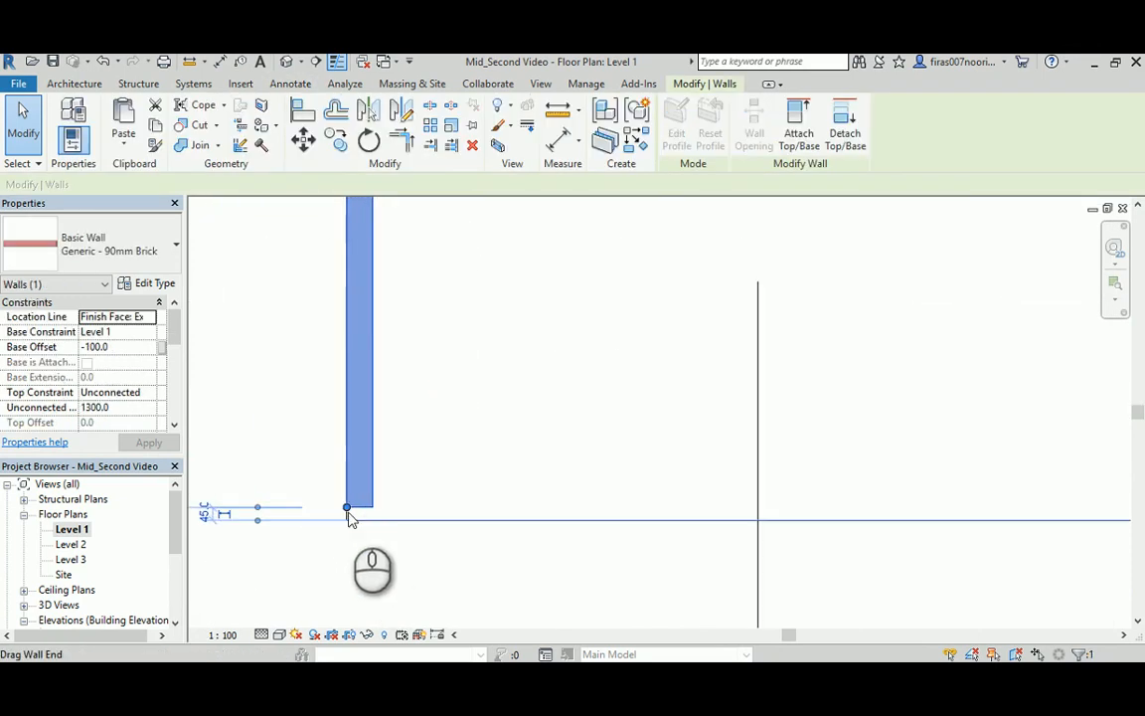
{"action": "left_click_drag", "start_coordinate": [347, 509], "coordinate": [346, 522]}
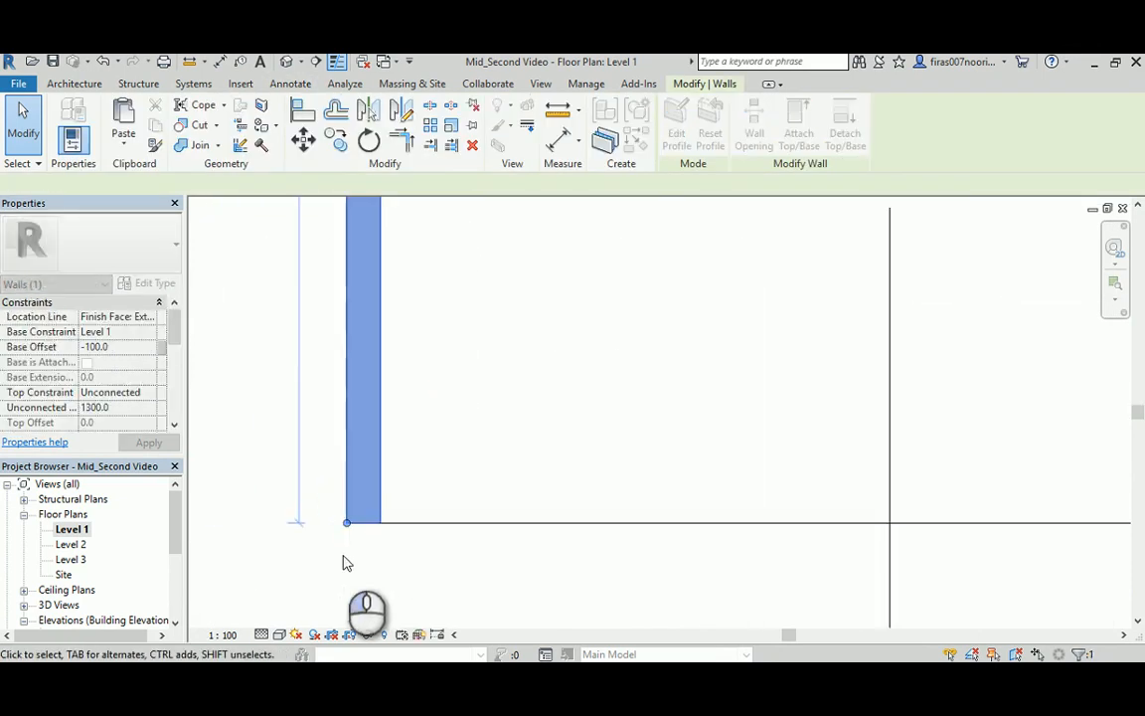
{"action": "left_click", "coordinate": [348, 557]}
{"action": "scroll", "coordinate": [455, 480], "scroll_direction": "down", "scroll_amount": 3}
{"action": "scroll", "coordinate": [456, 480], "scroll_direction": "down", "scroll_amount": 4}
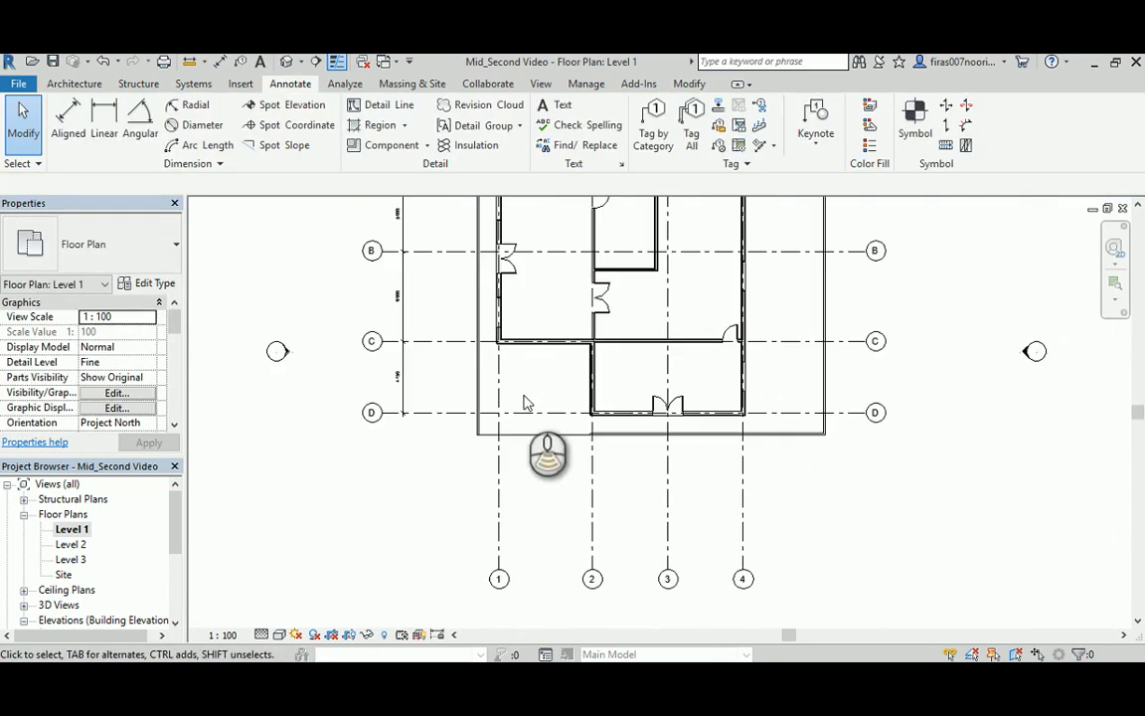
{"action": "left_click", "coordinate": [286, 110]}
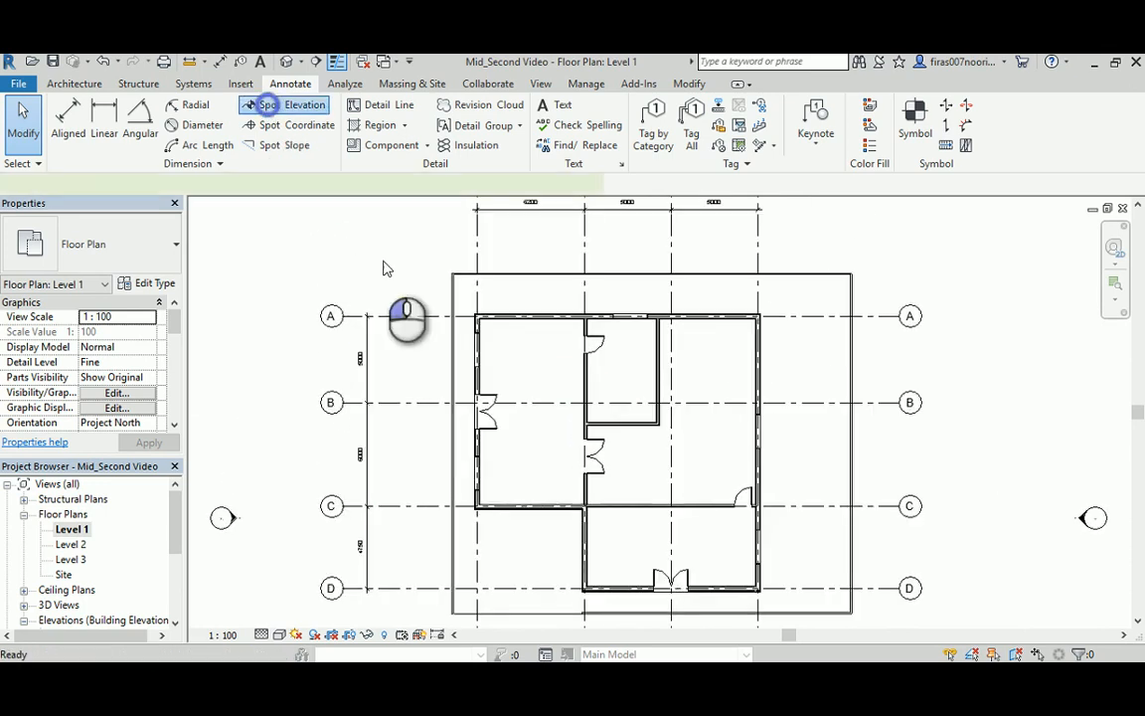
{"action": "scroll", "coordinate": [430, 278], "scroll_direction": "up", "scroll_amount": 5}
{"action": "left_click", "coordinate": [586, 300]}
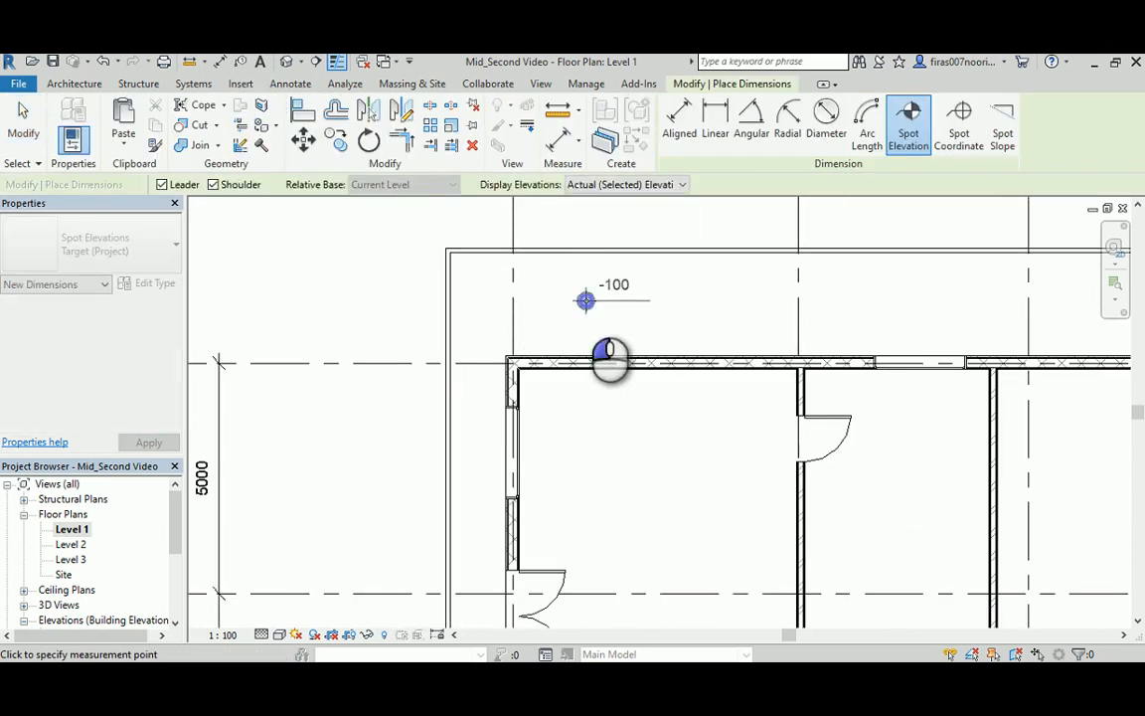
{"action": "key", "text": "Escape"}
{"action": "key", "text": "Escape"}
- Place spot elevations on the outdoor floor and on the perimeter wall above grid A
{"action": "left_click", "coordinate": [908, 119]}
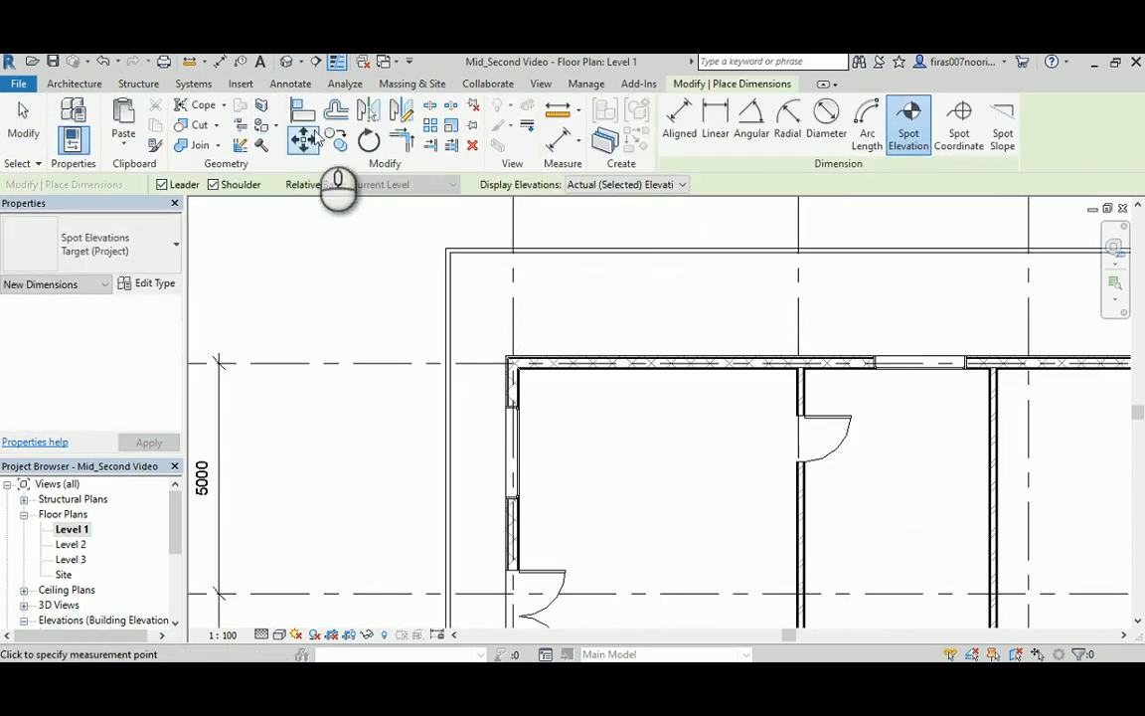
{"action": "left_click", "coordinate": [289, 84]}
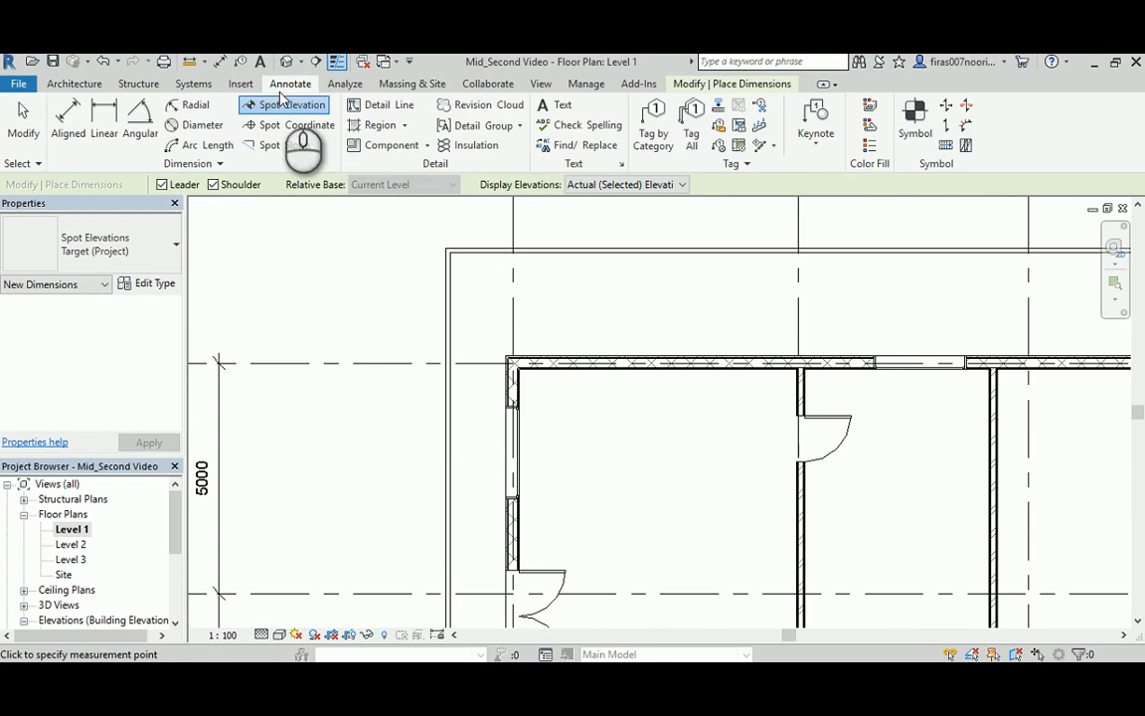
{"action": "left_click", "coordinate": [605, 301]}
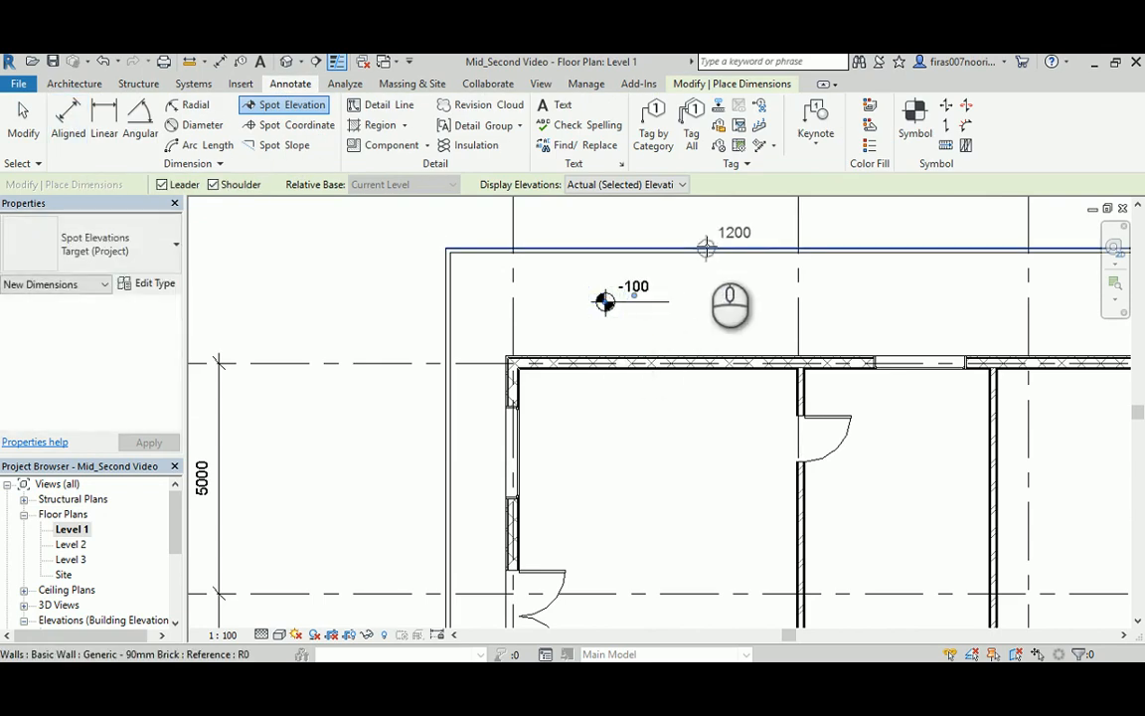
{"action": "left_click", "coordinate": [705, 248]}
{"action": "scroll", "coordinate": [739, 240], "scroll_direction": "up", "scroll_amount": 5}
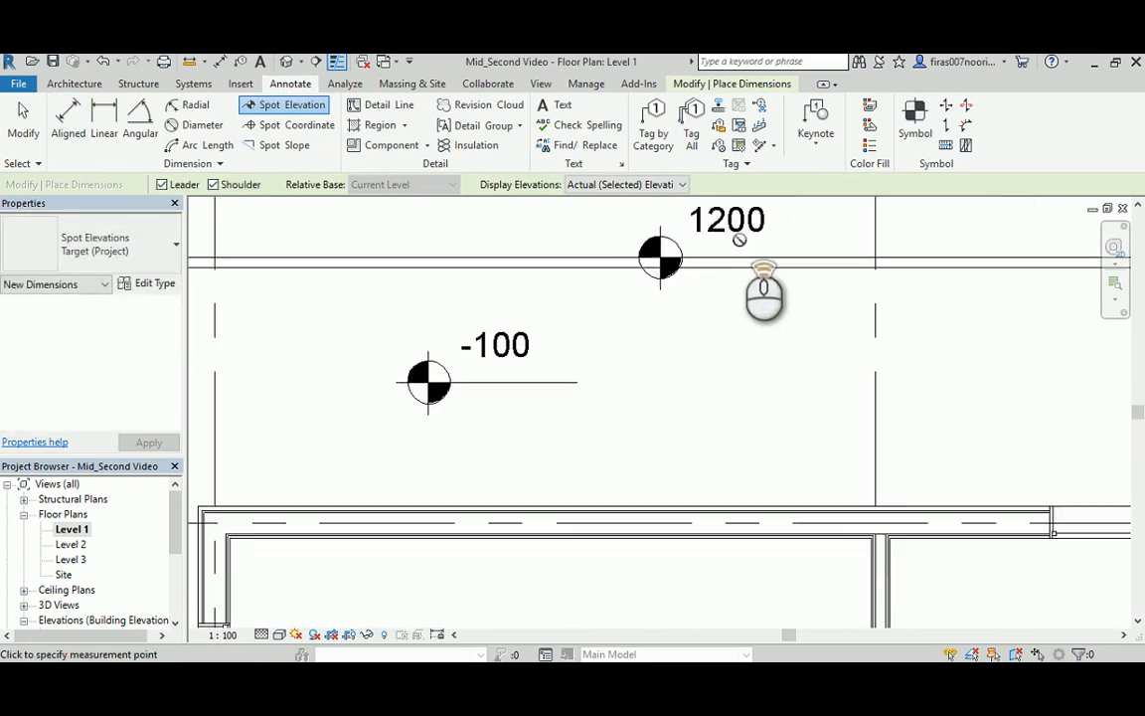
{"action": "key", "text": "Escape"}
{"action": "key", "text": "Escape"}
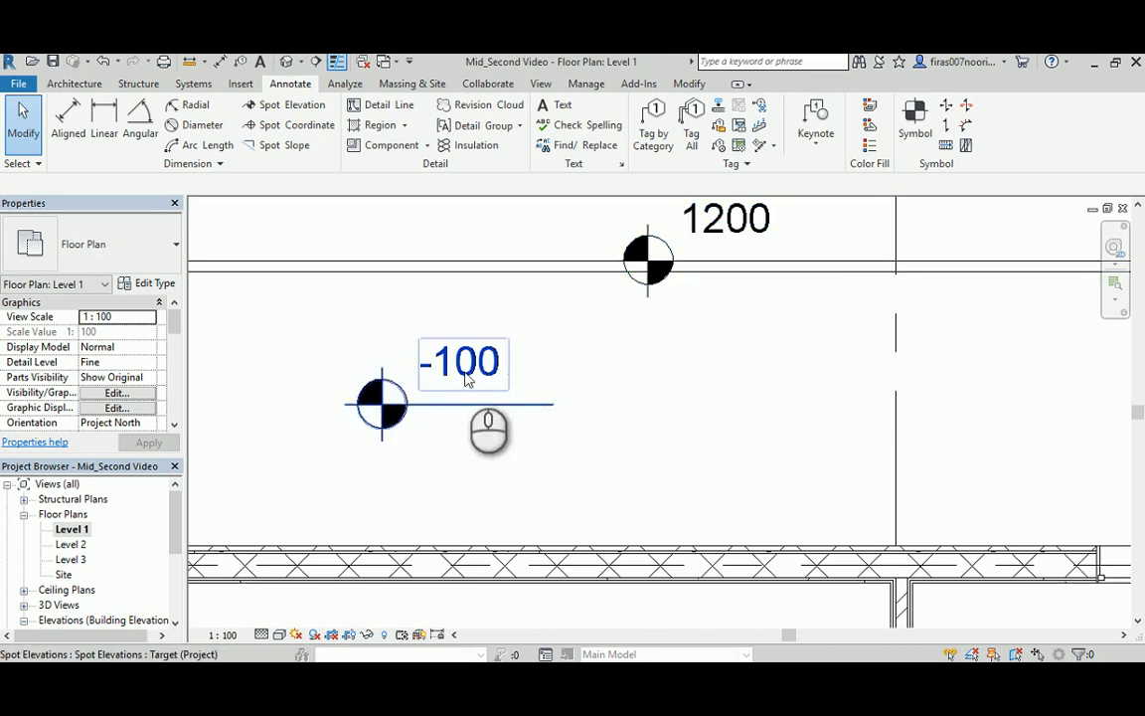
- Check the properties of the perimeter wall above grid A and examine the perimeter walls around the building in the 3D view
{"action": "scroll", "coordinate": [558, 386], "scroll_direction": "down", "scroll_amount": 2}
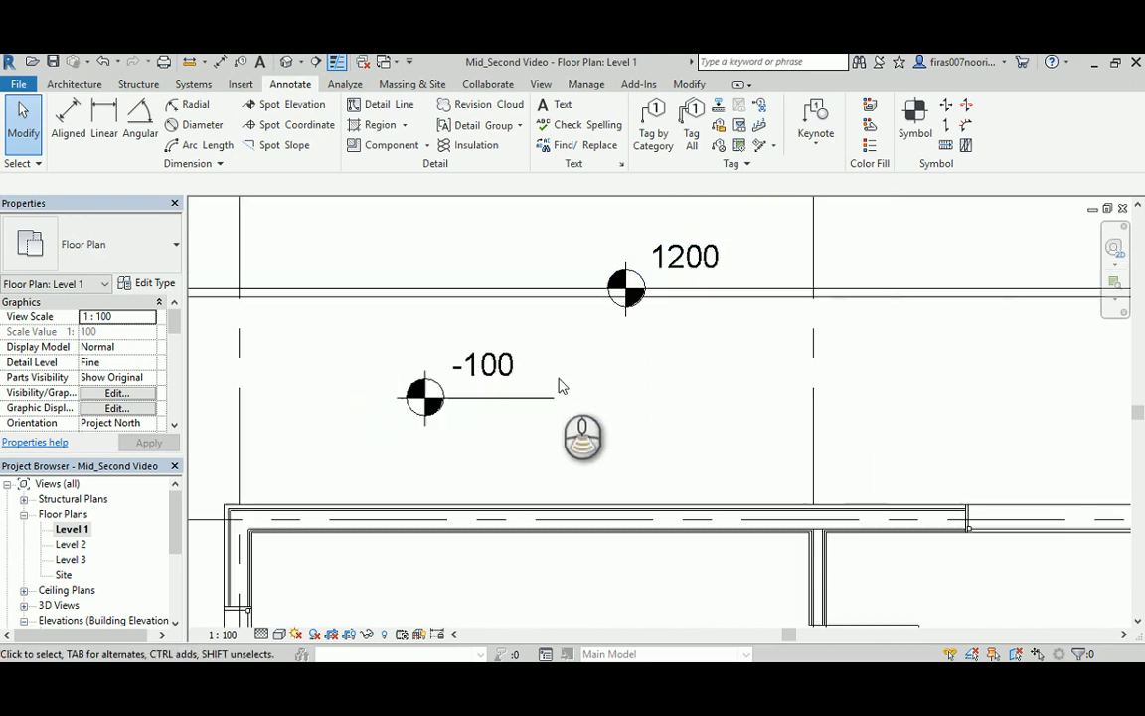
{"action": "left_click", "coordinate": [532, 292]}
{"action": "scroll", "coordinate": [546, 314], "scroll_direction": "down", "scroll_amount": 6}
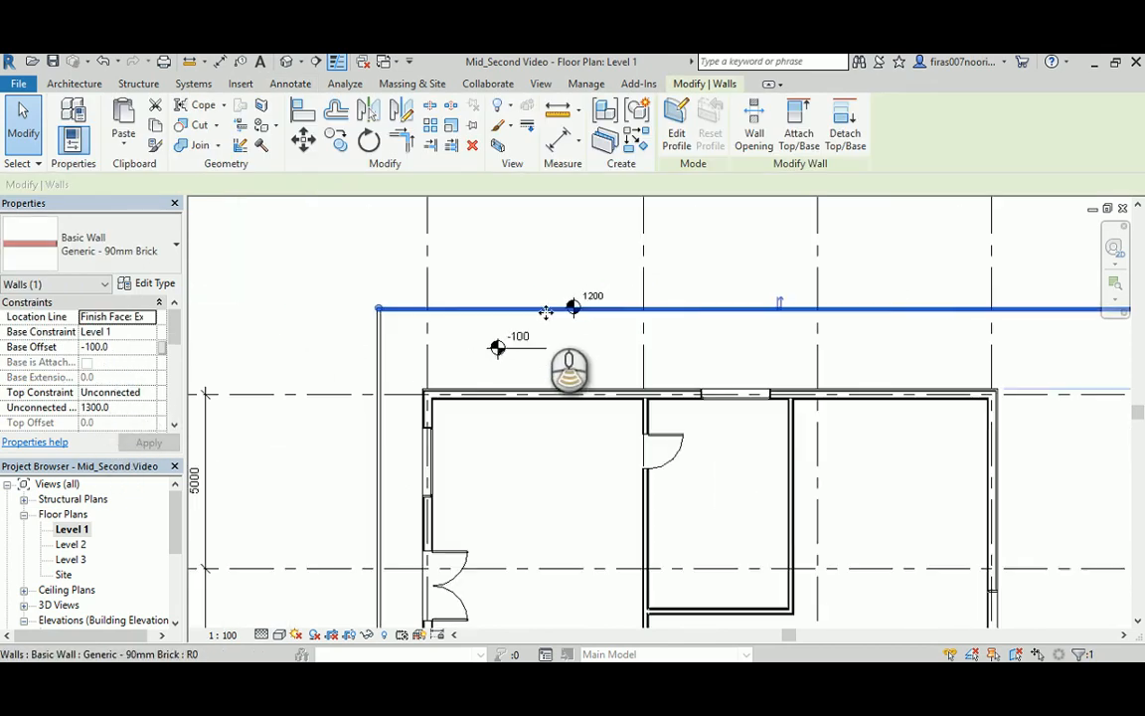
{"action": "left_click", "coordinate": [573, 379]}
{"action": "left_click", "coordinate": [294, 64]}
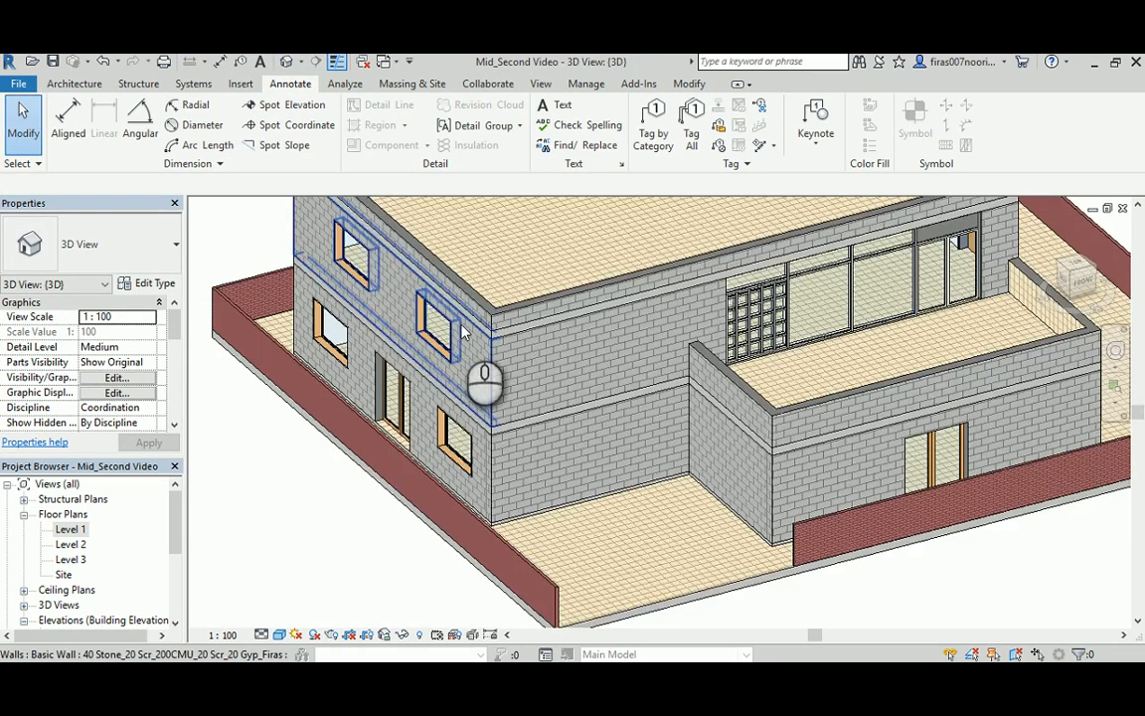
{"action": "middle_click_drag", "start_coordinate": [476, 338], "coordinate": [625, 368], "text": "shift"}
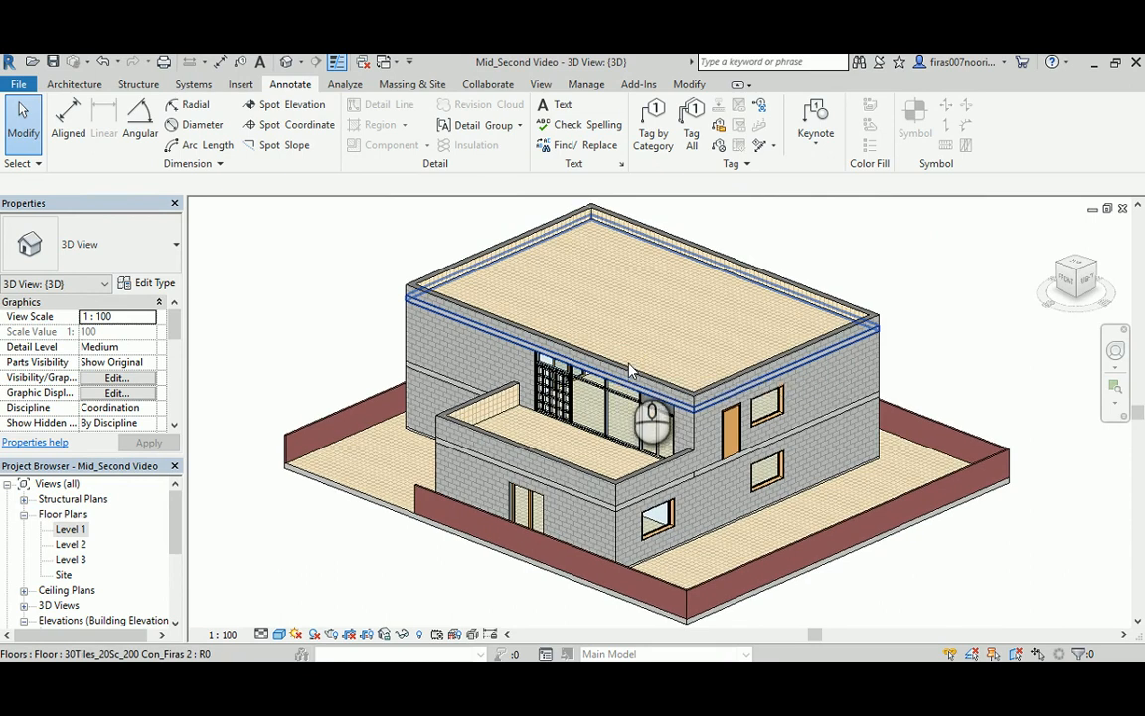